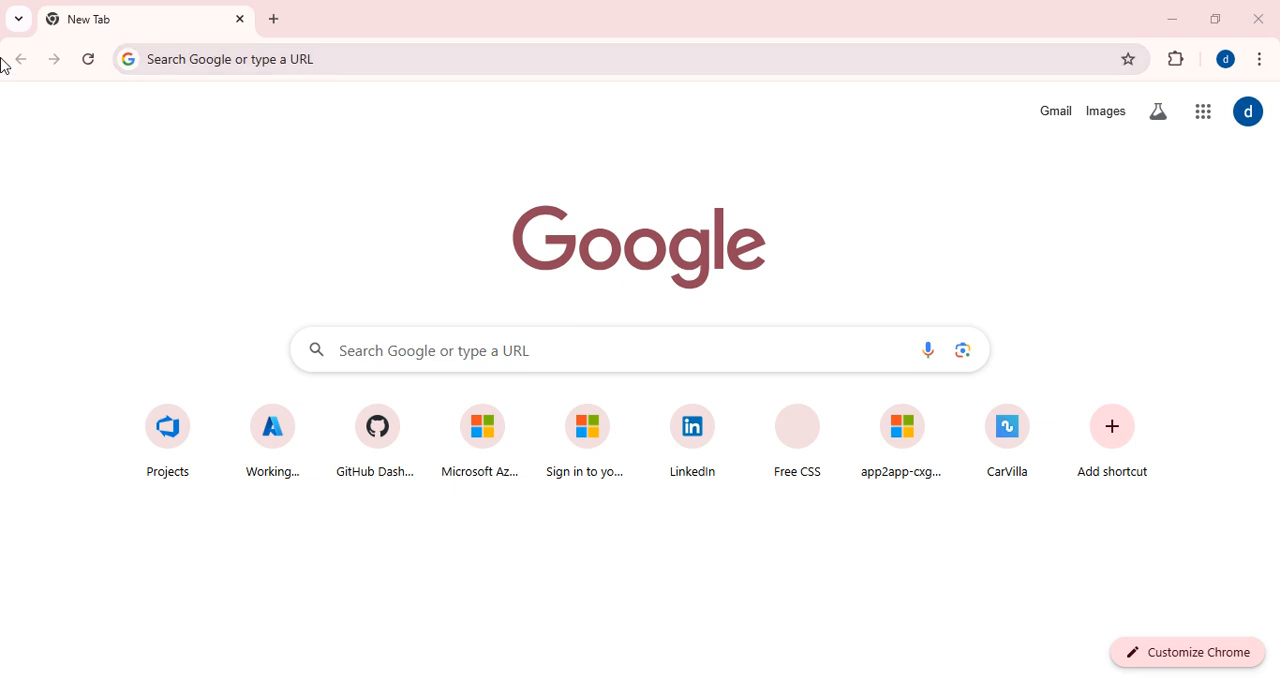
Switch to the Class 13 new notes in Notepad and review the service connection and CI/CD deployment steps.
key("alt+Tab")
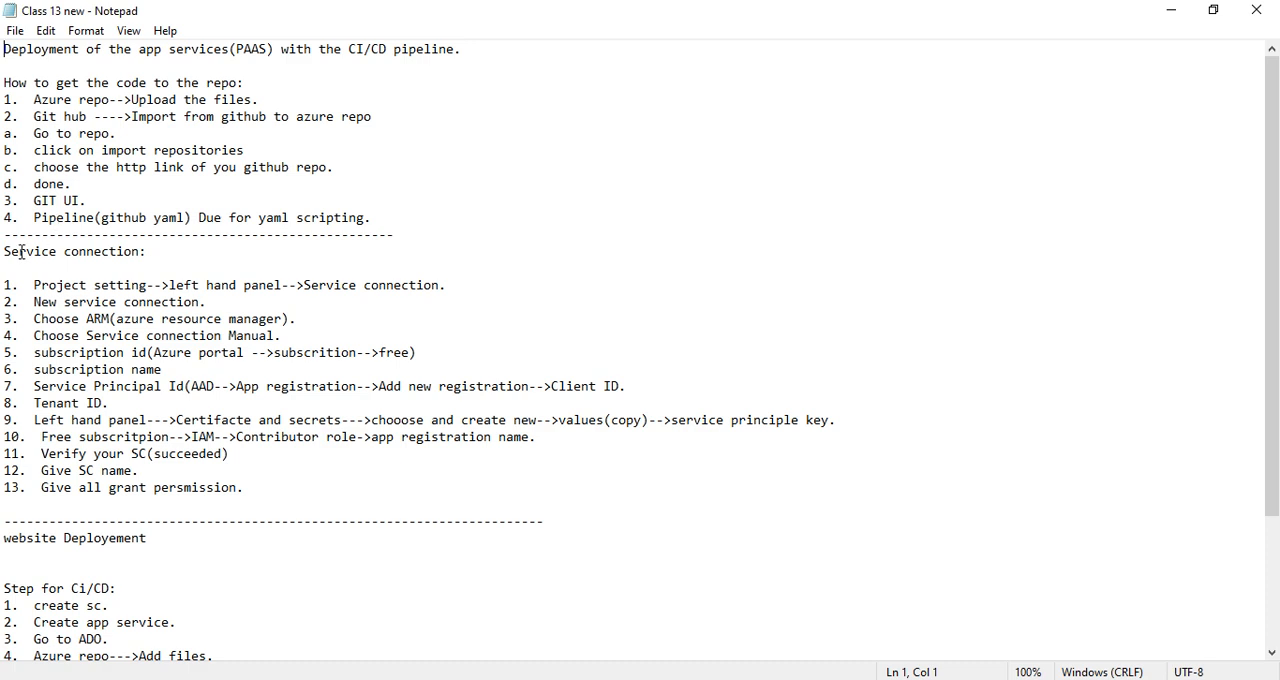
left_click_drag(5, 252, 121, 264)
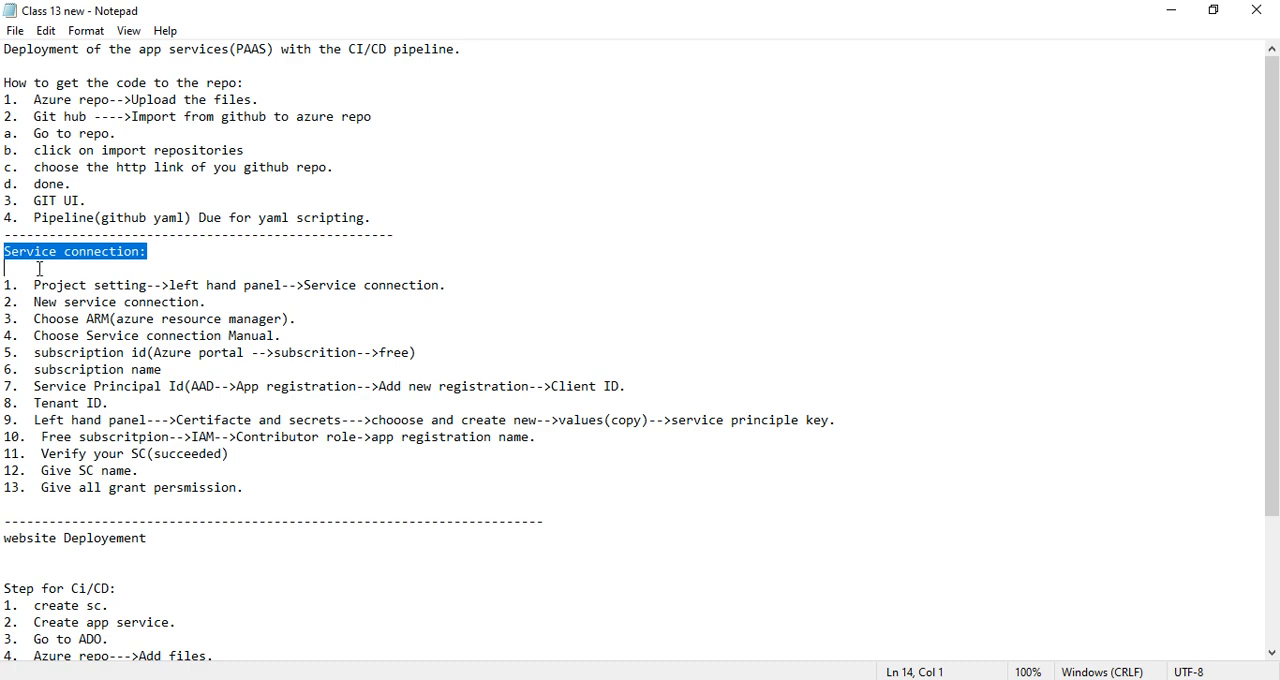
scroll(194, 433, "down", 3)
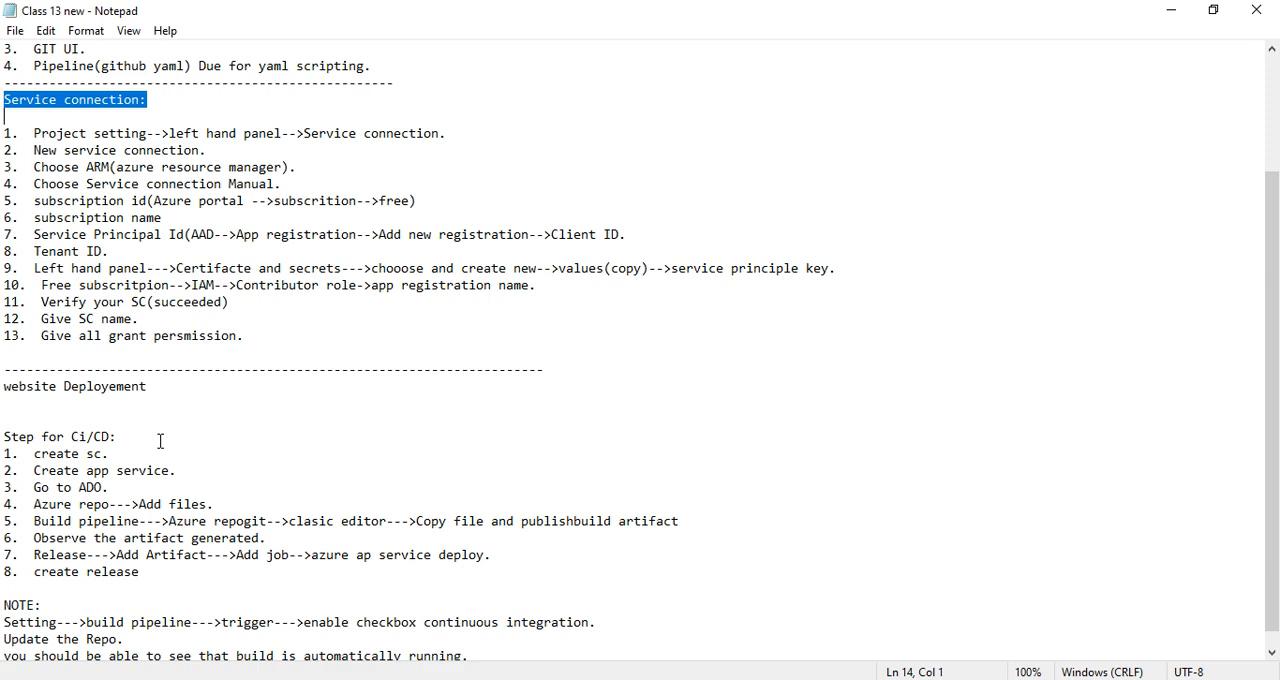
scroll(161, 441, "down", 1)
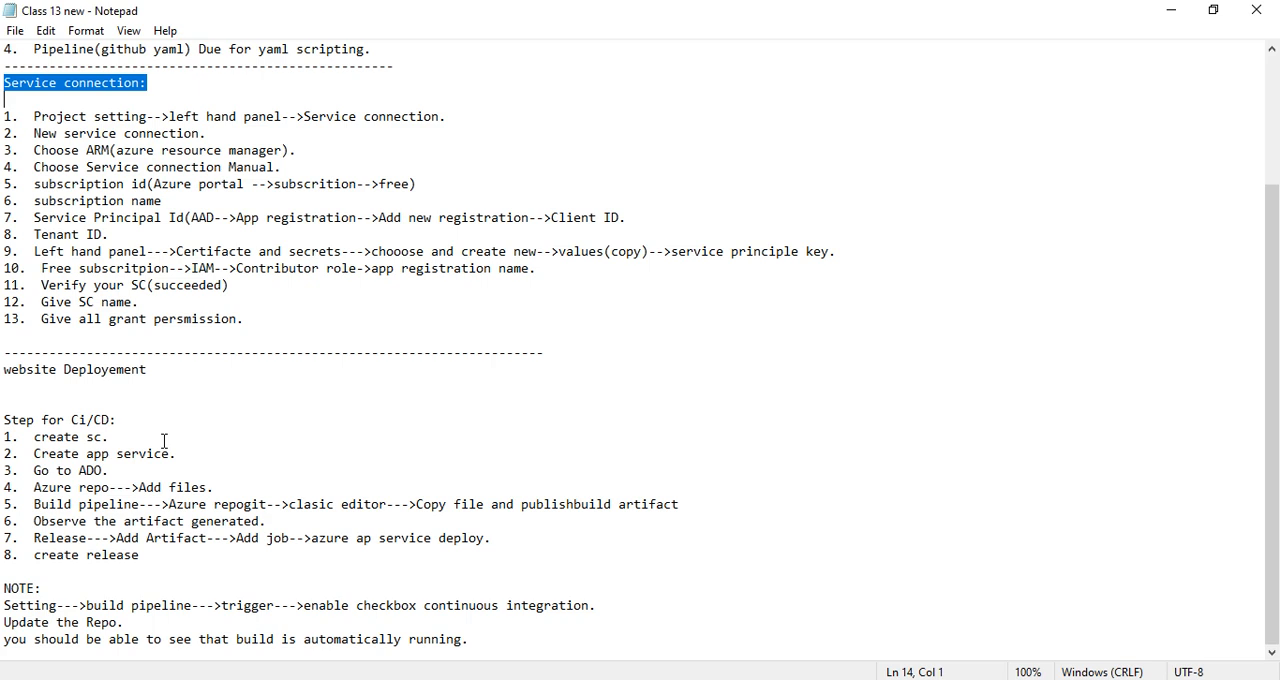
scroll(199, 394, "up", 3)
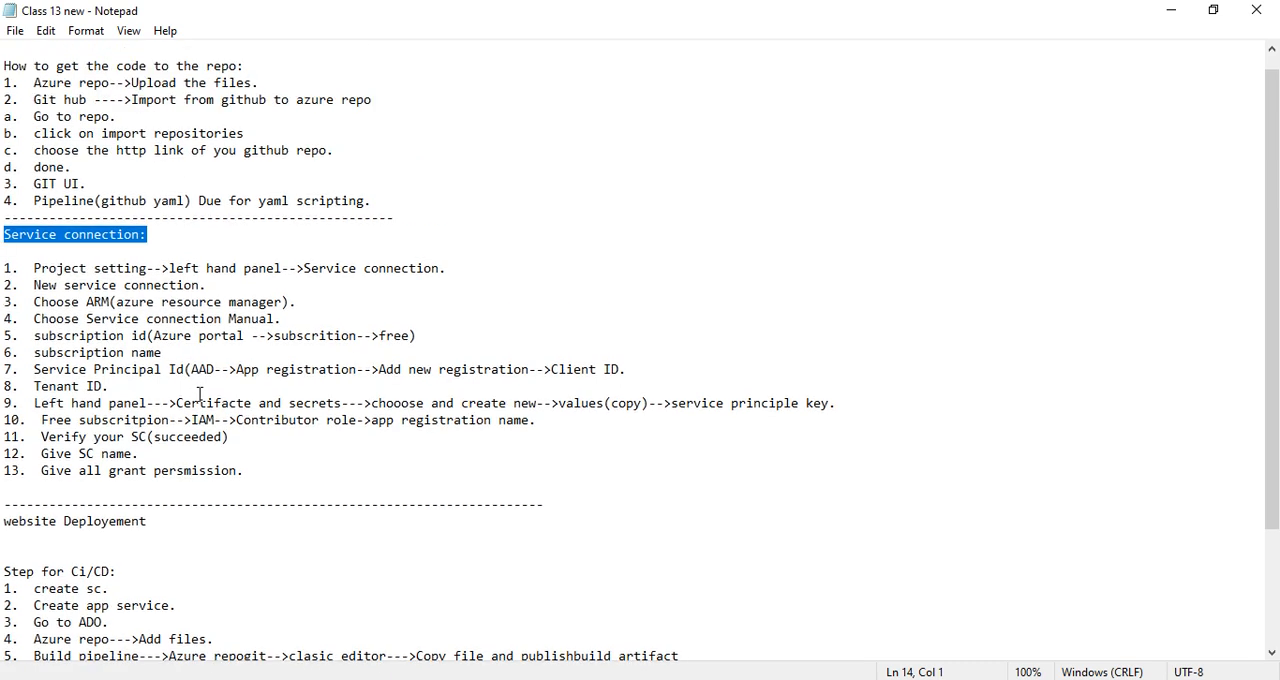
scroll(199, 394, "down", 2)
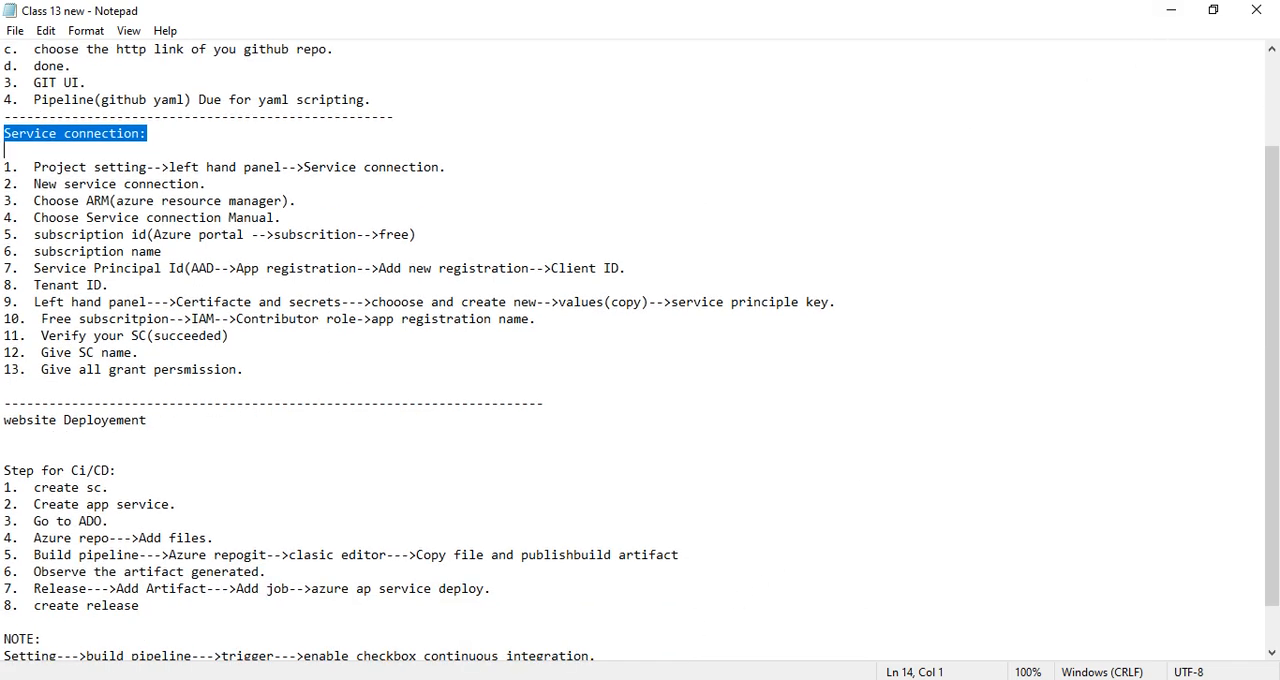
Switch to Chrome, load the GitHub dashboard in a new tab, and dismiss the Universe '24 banner.
key("alt+Tab")
left_click(277, 21)
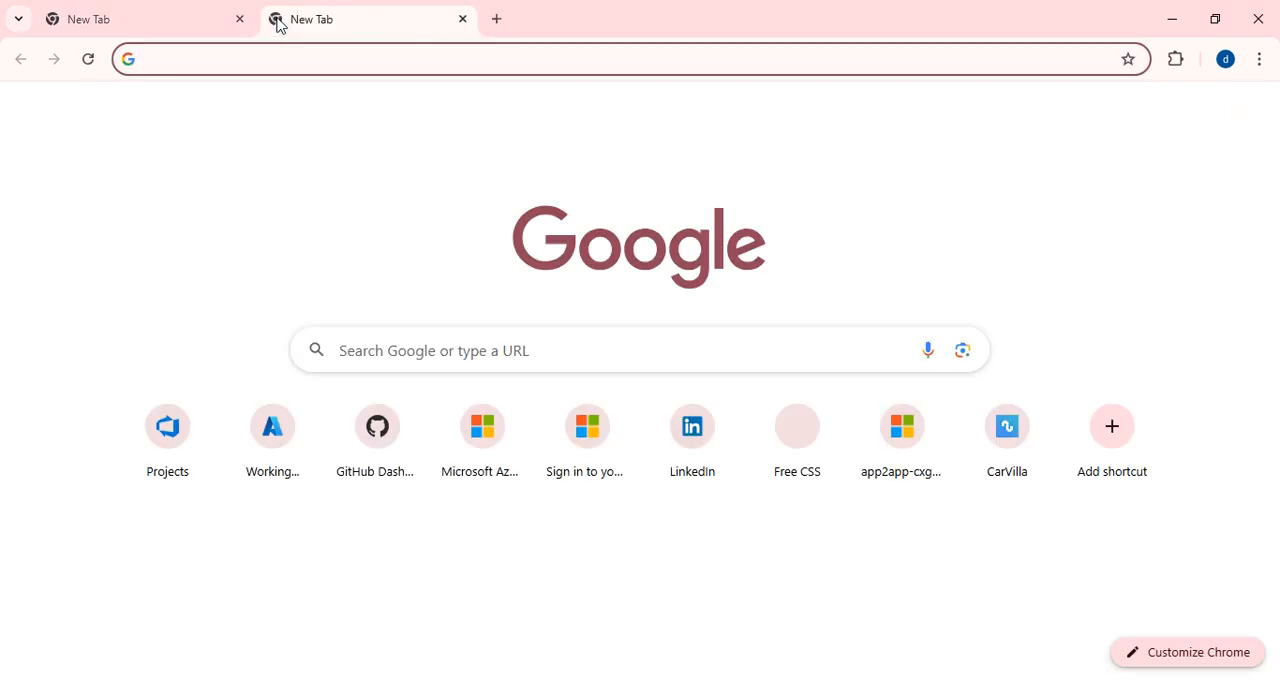
left_click(239, 54)
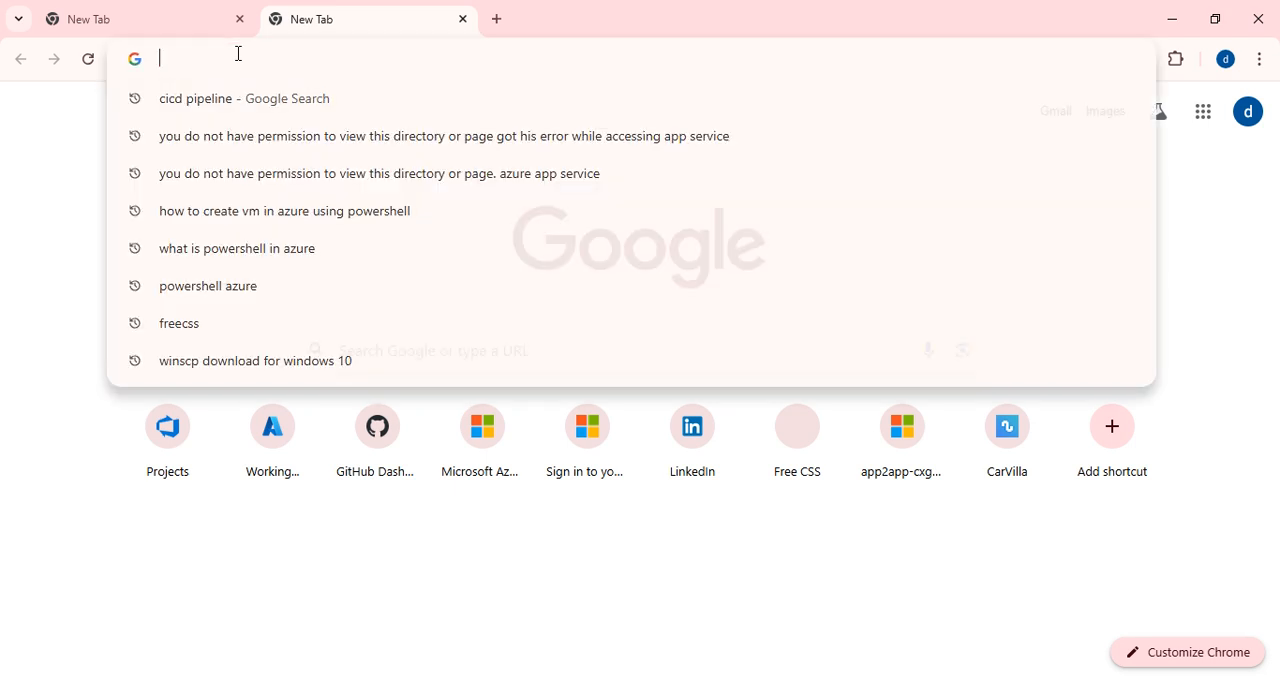
type("github.com/dashboard")
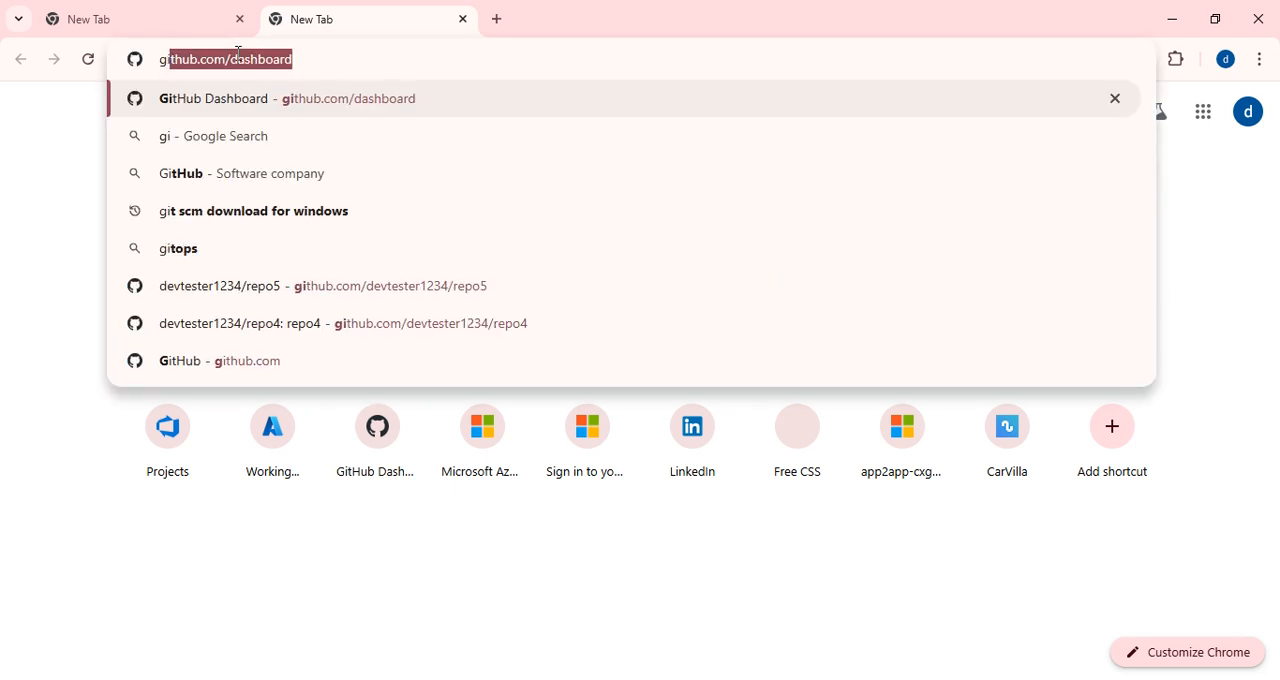
left_click(203, 101)
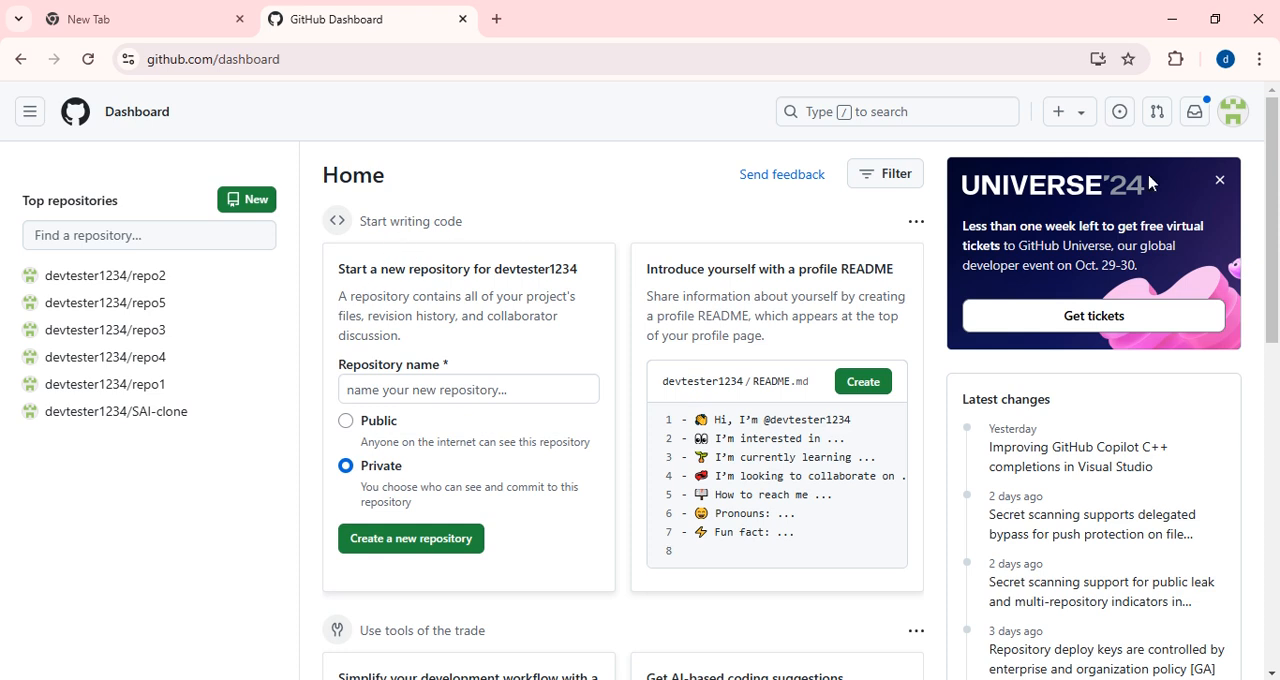
left_click(1220, 186)
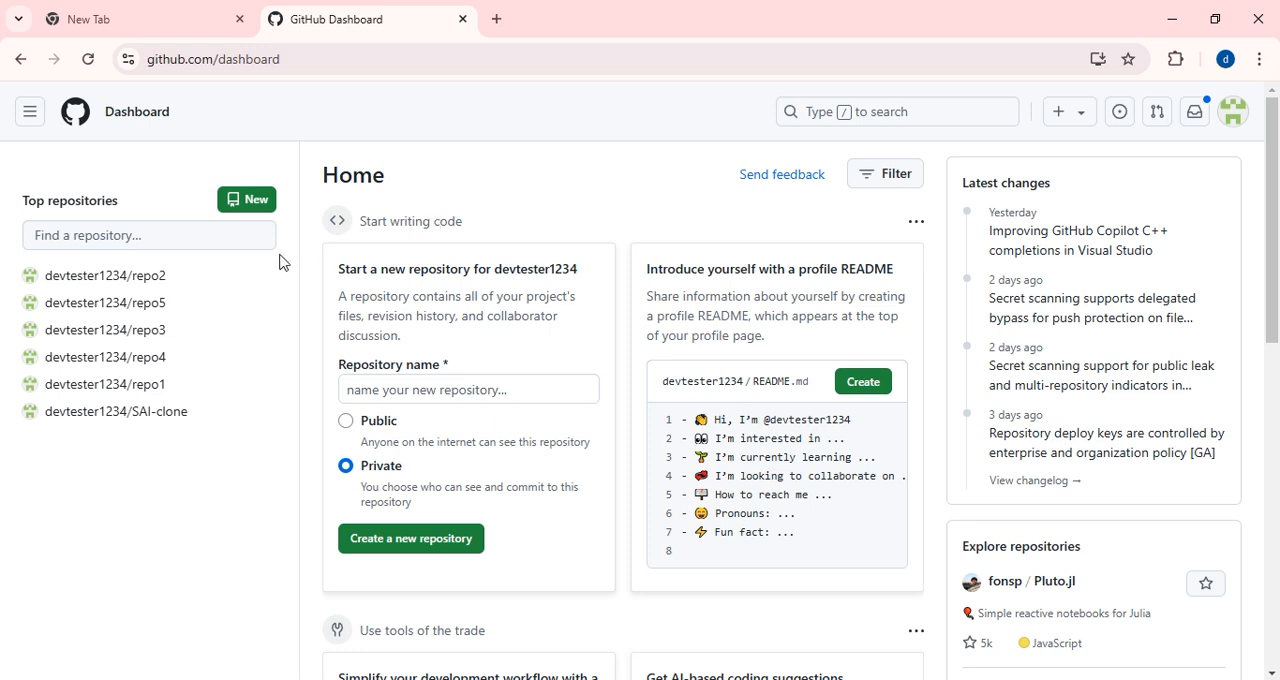
Create a new public GitHub repository named repo9 with the description repo9.
left_click(235, 210)
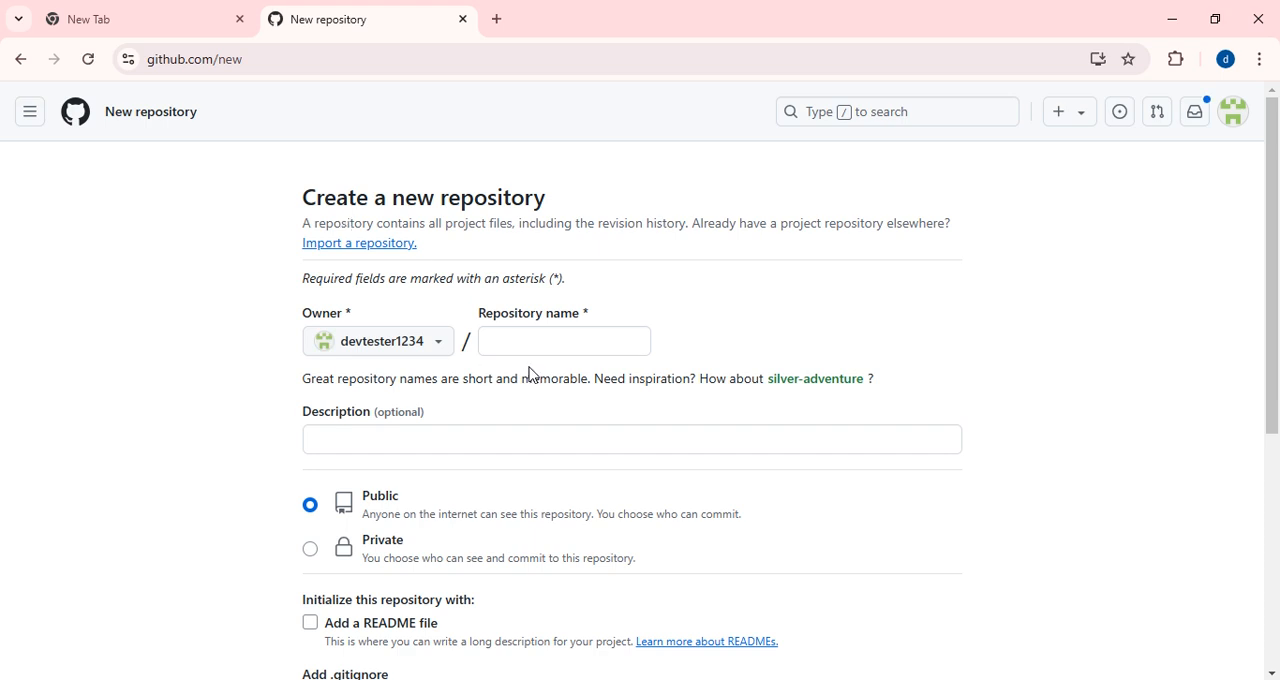
left_click(524, 341)
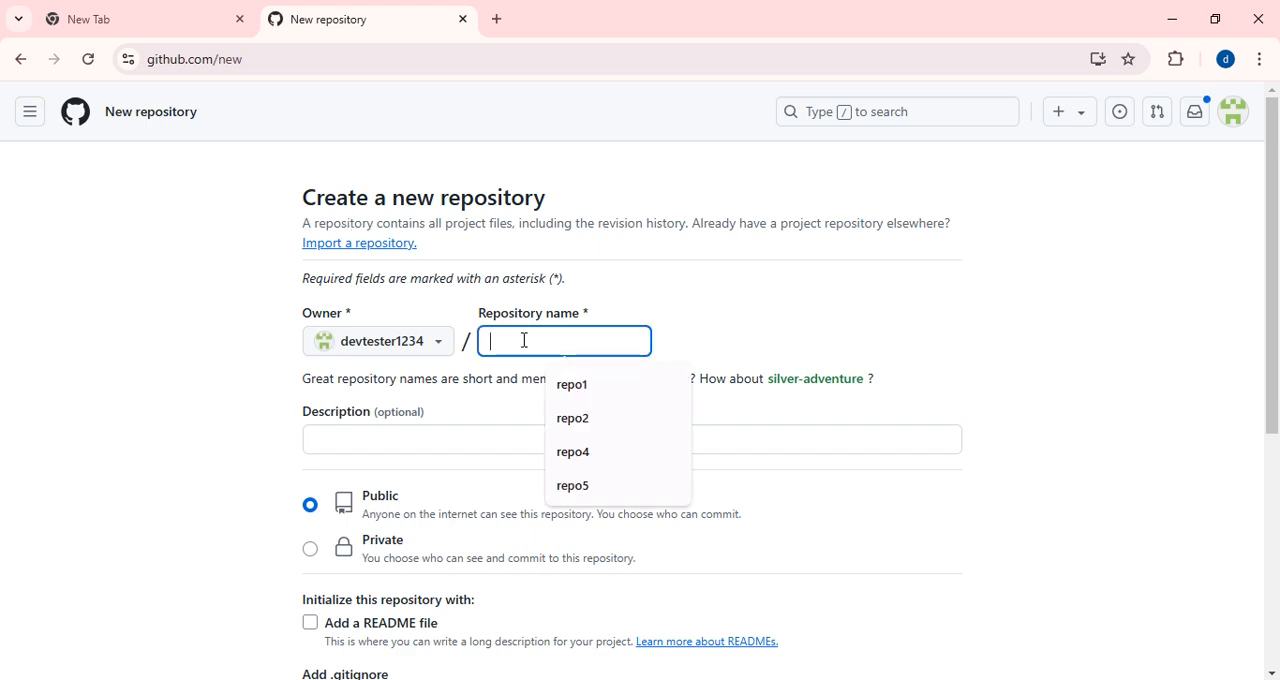
type("repo")
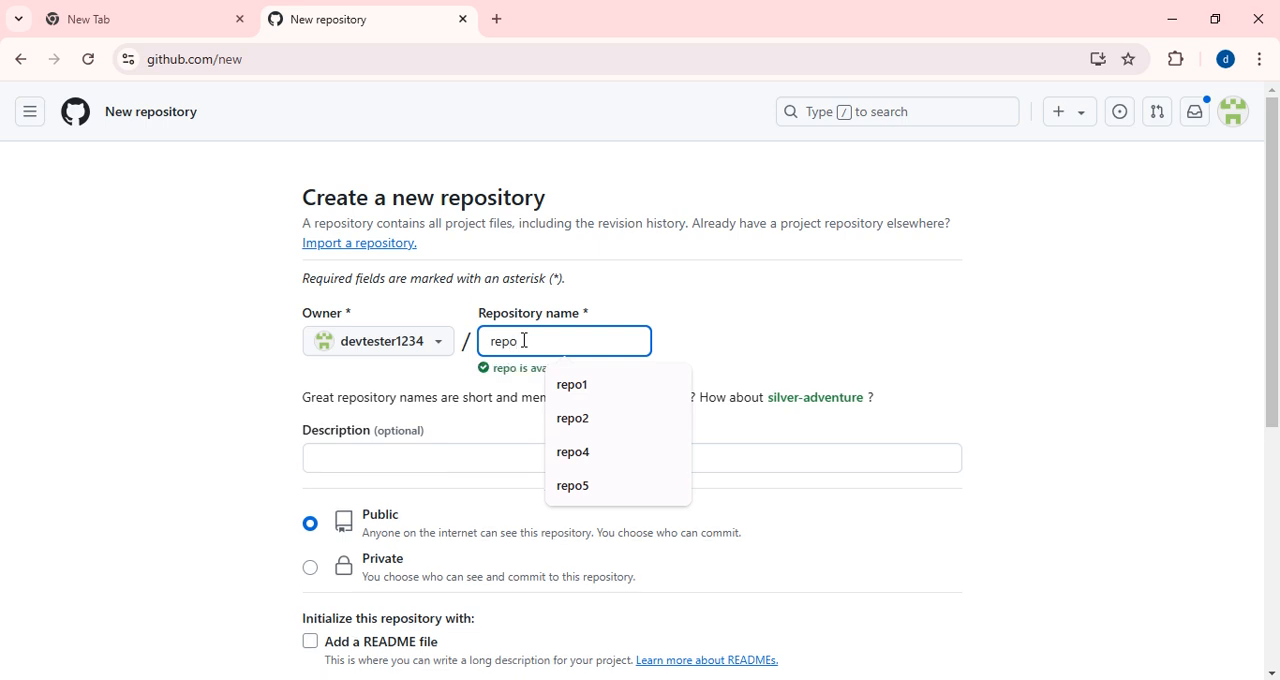
type("9")
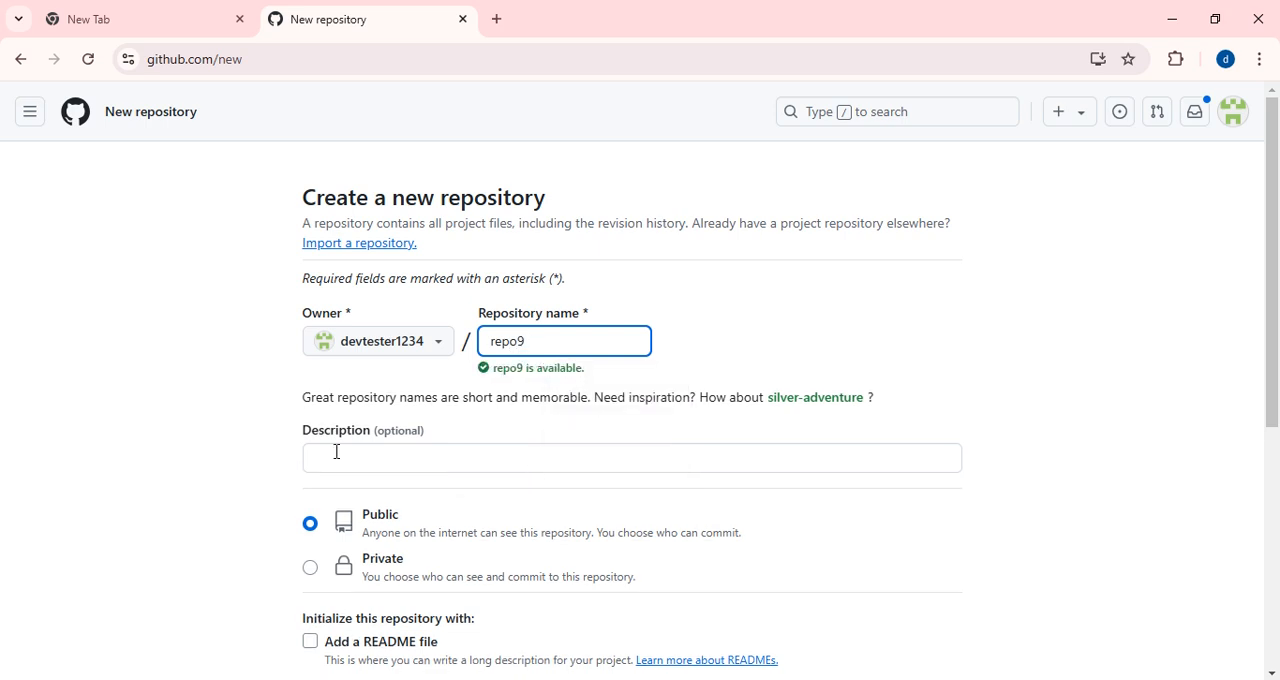
left_click(337, 456)
type("r")
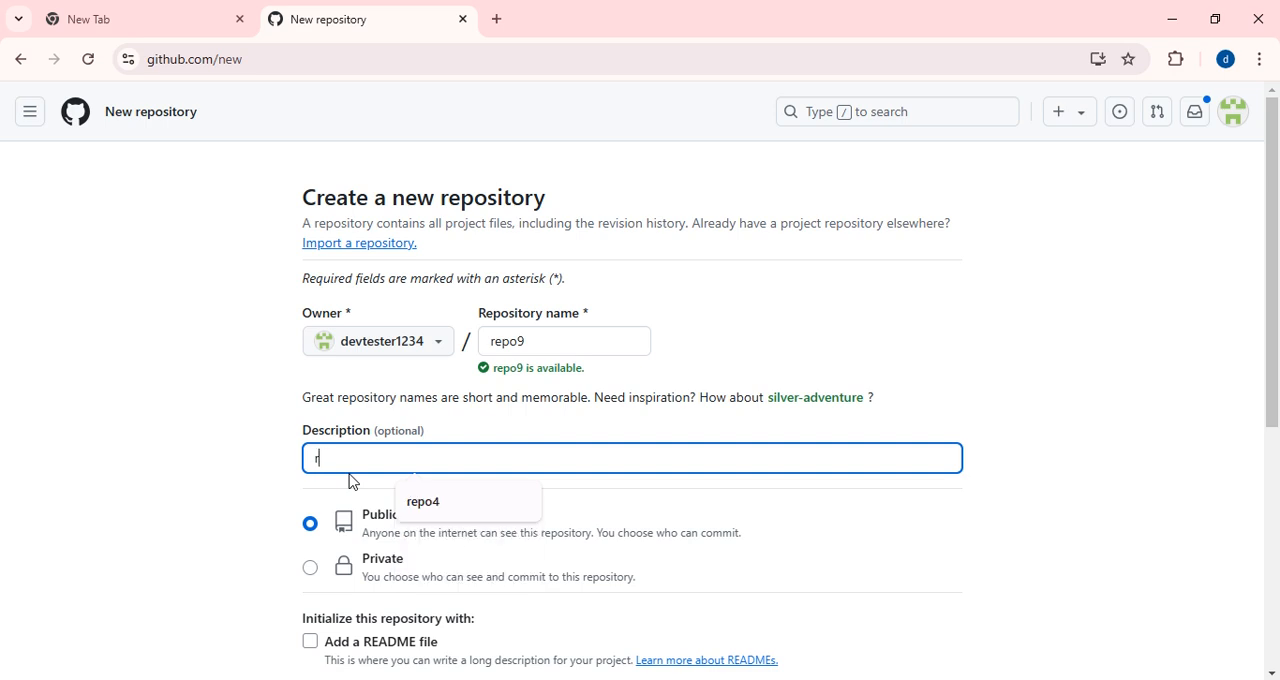
type("epo9")
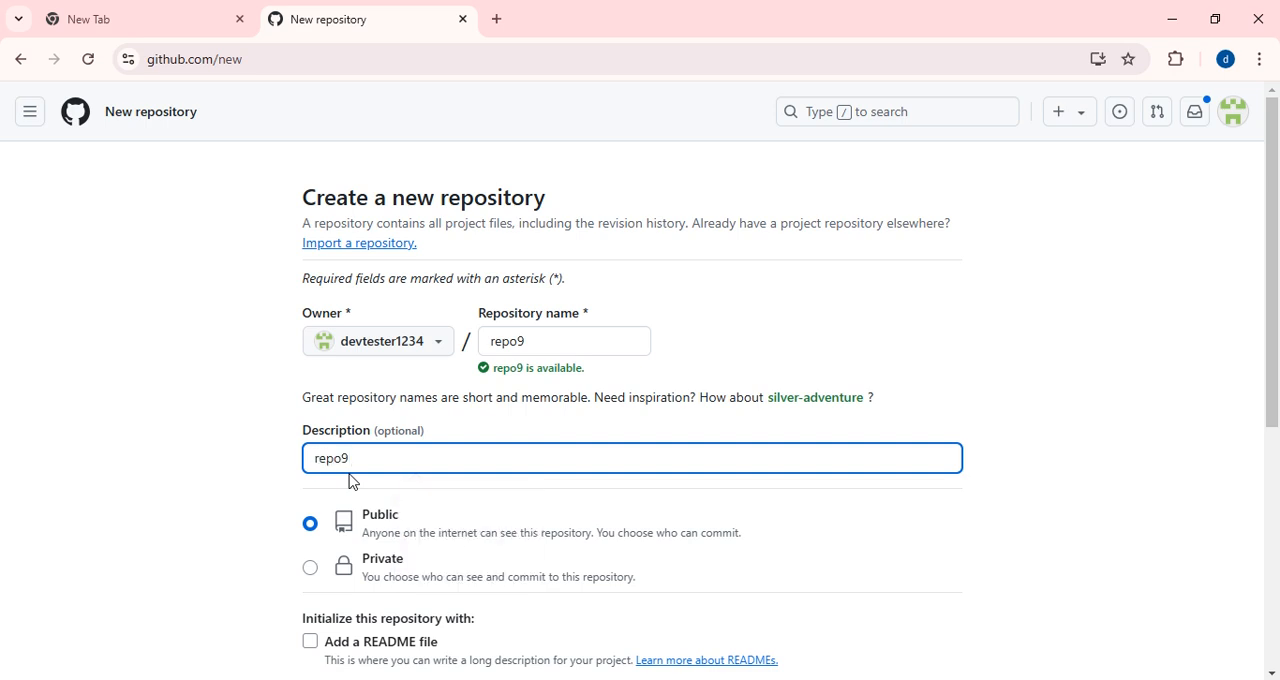
scroll(417, 554, "down", 2)
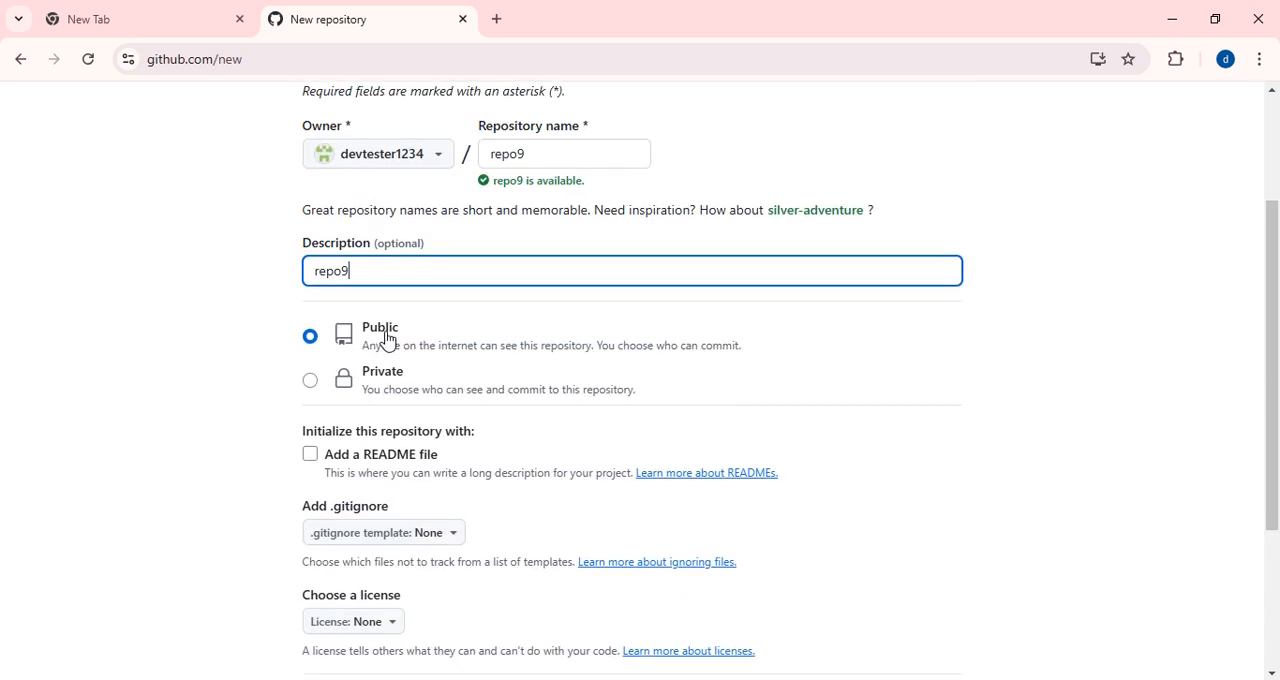
scroll(420, 355, "down", 2)
left_click(882, 573)
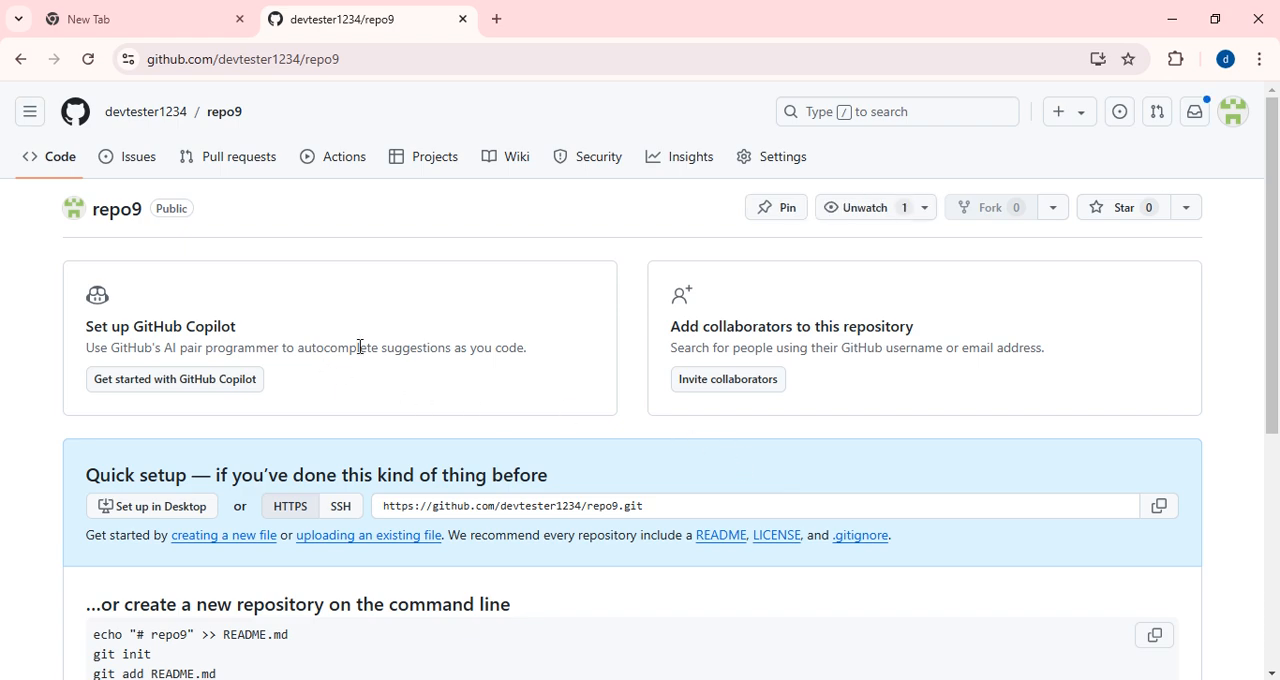
Return to the GitHub dashboard and reopen the repo9 repository from the list of top repositories.
scroll(391, 457, "down", 4)
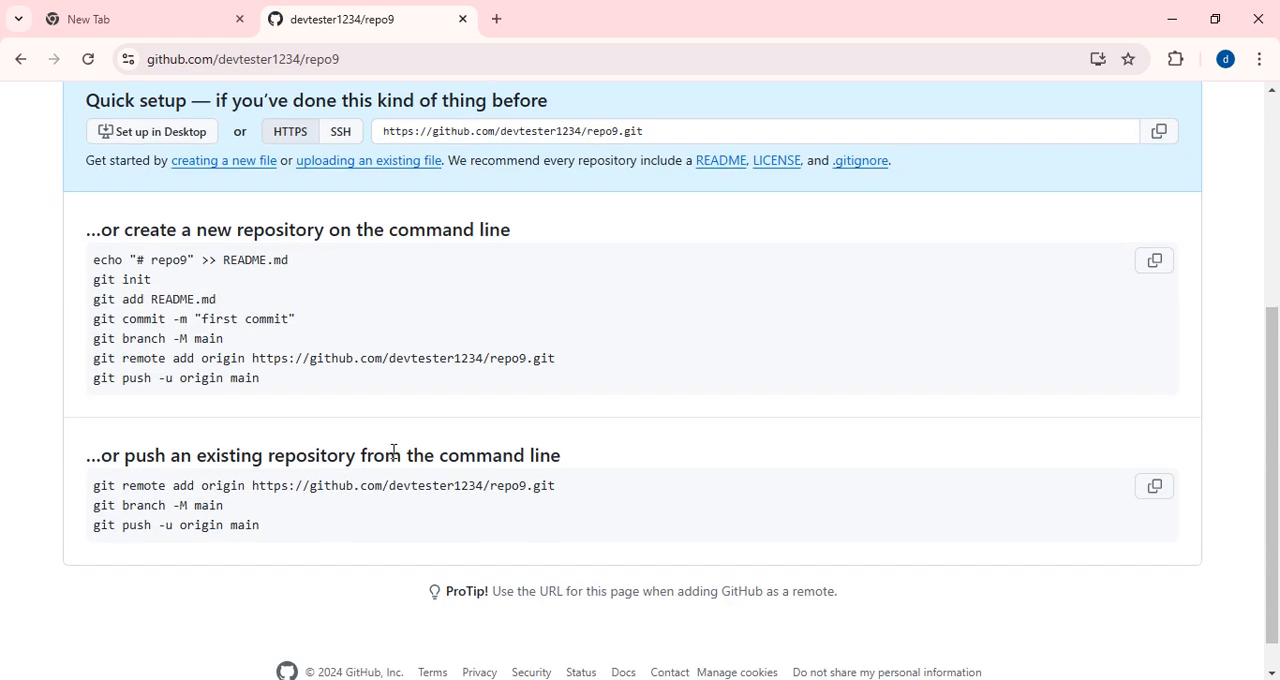
scroll(394, 451, "up", 4)
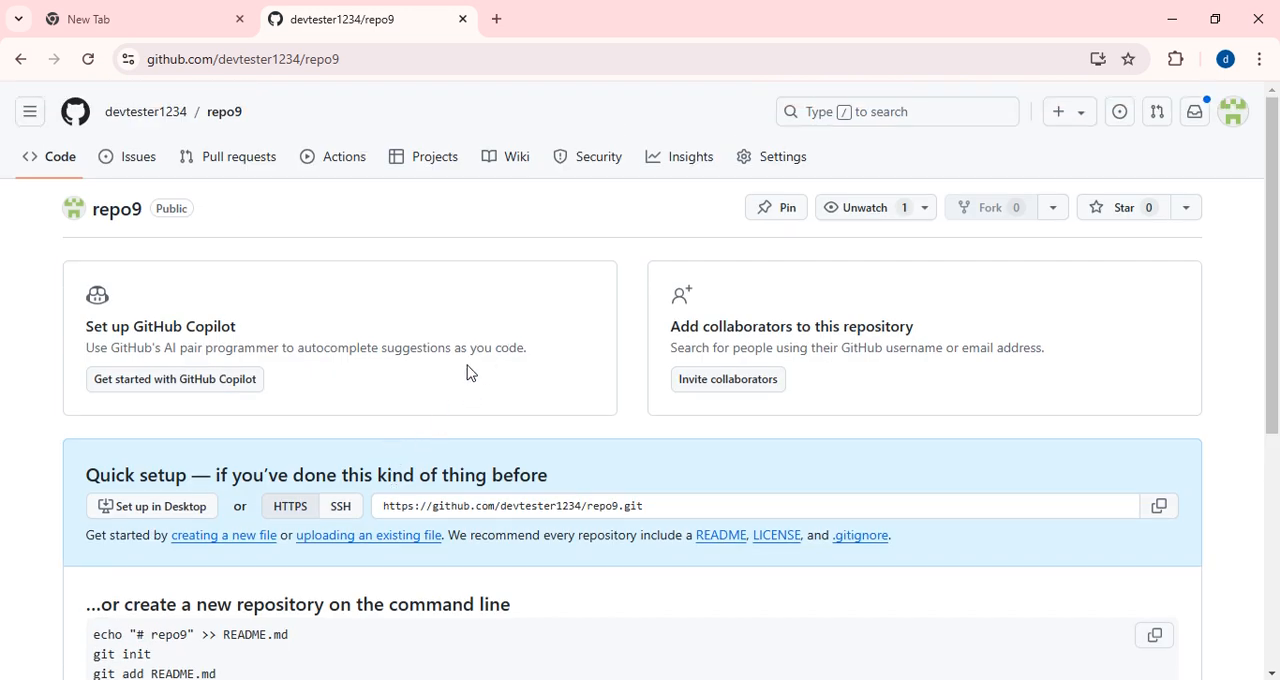
scroll(380, 412, "down", 2)
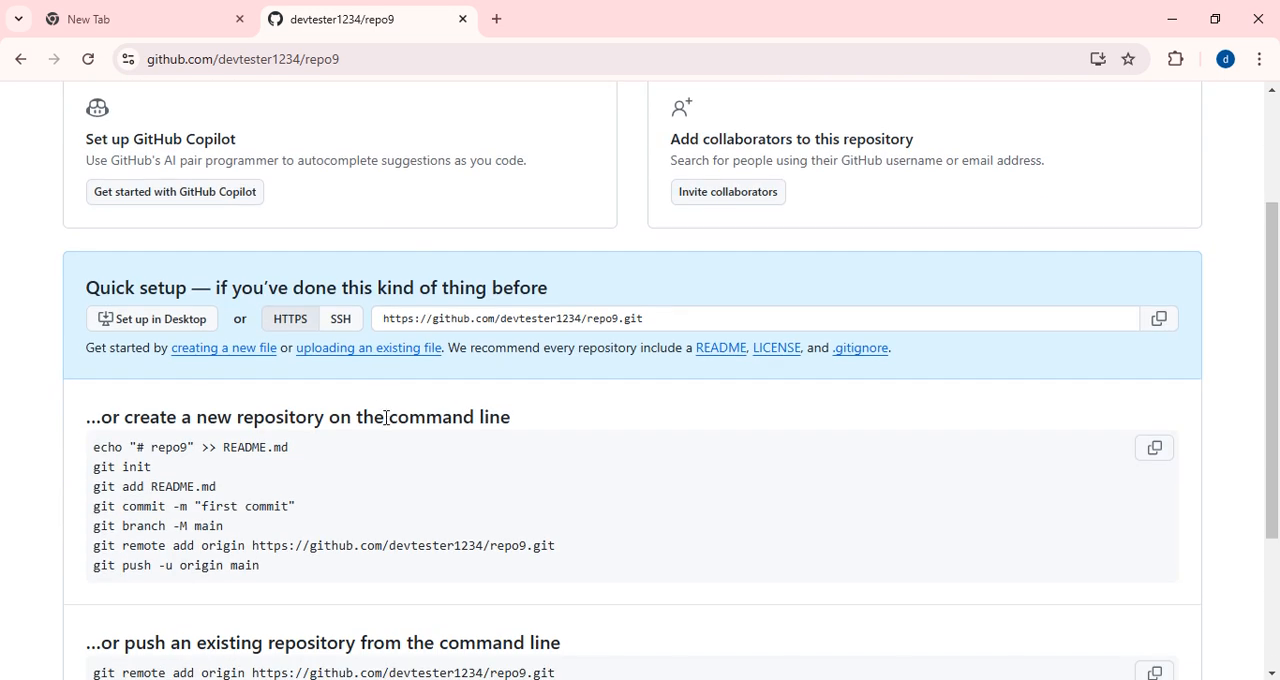
scroll(462, 474, "down", 3)
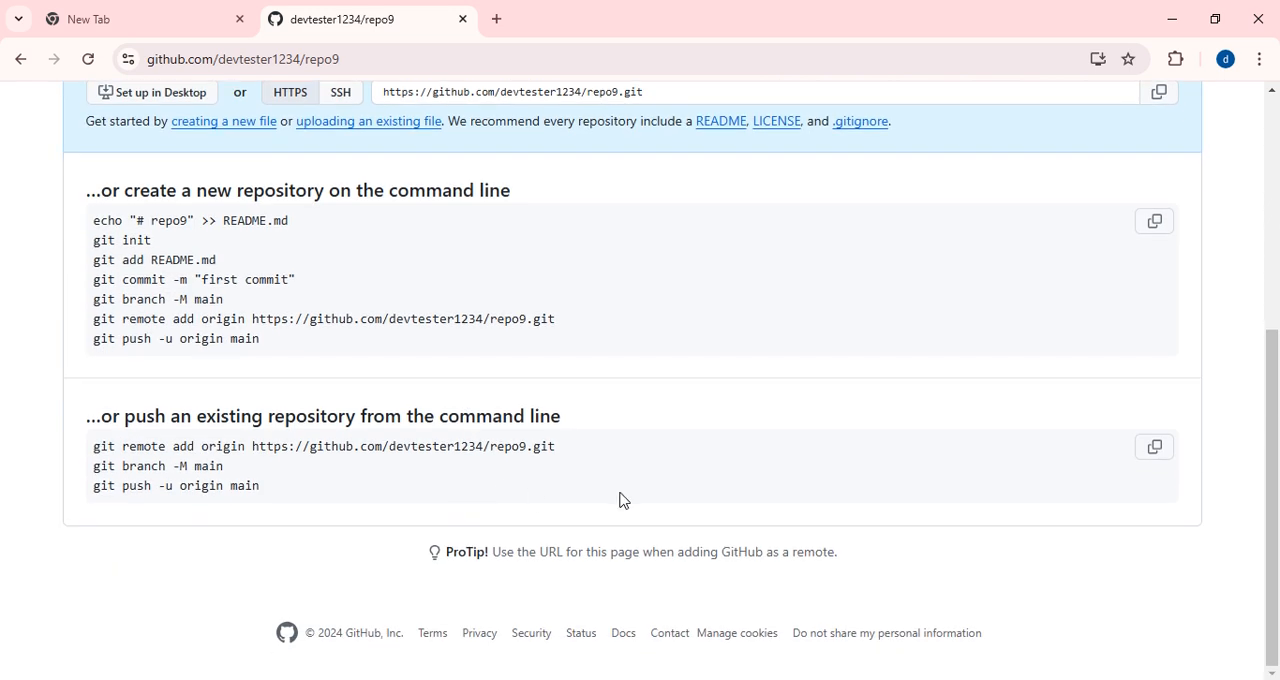
scroll(622, 500, "up", 5)
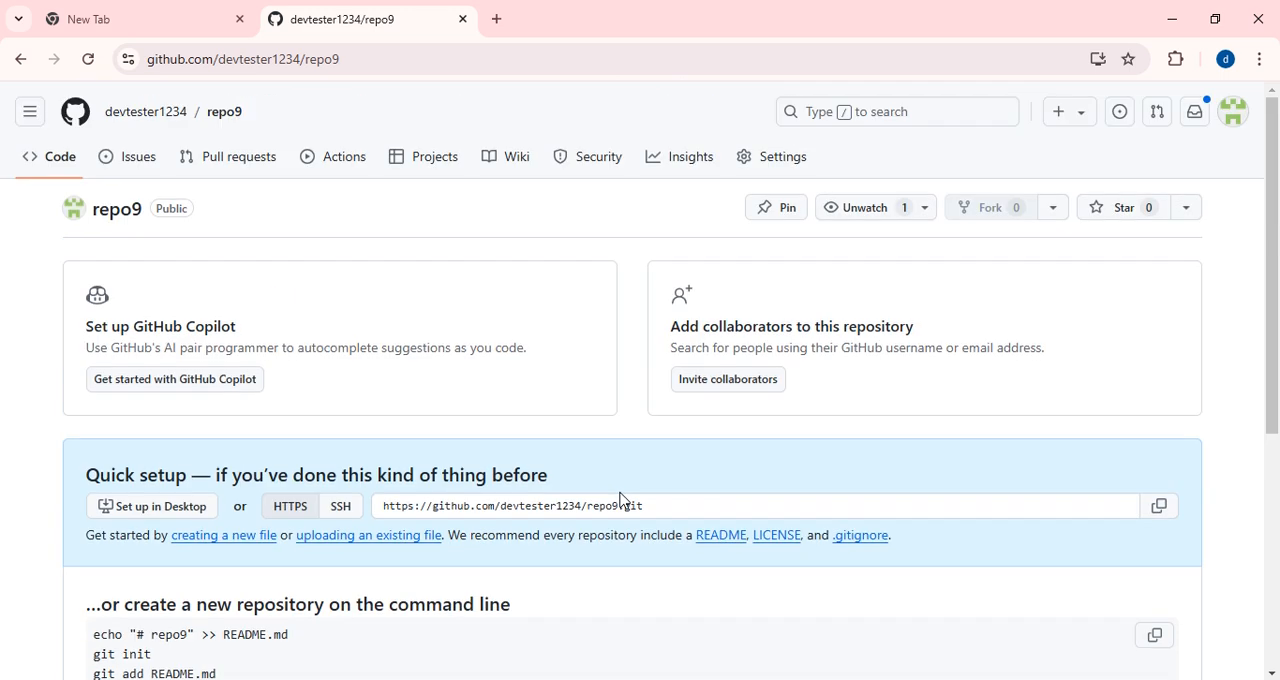
left_click(30, 113)
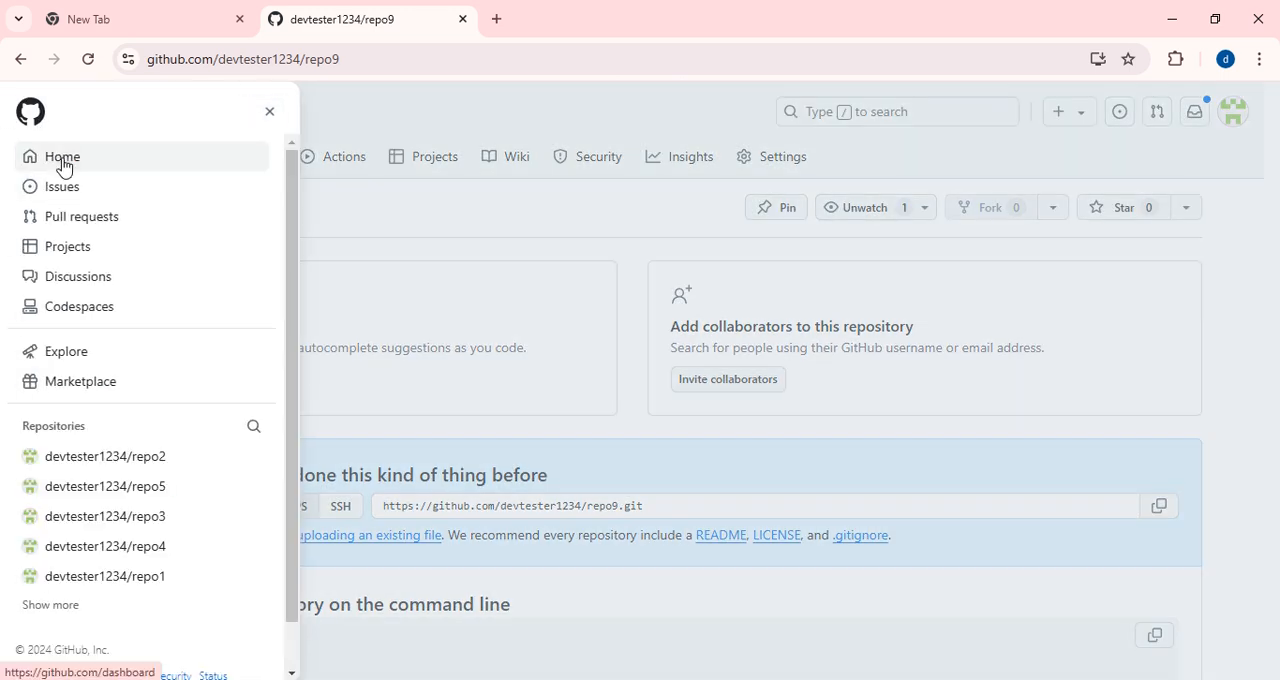
left_click(62, 160)
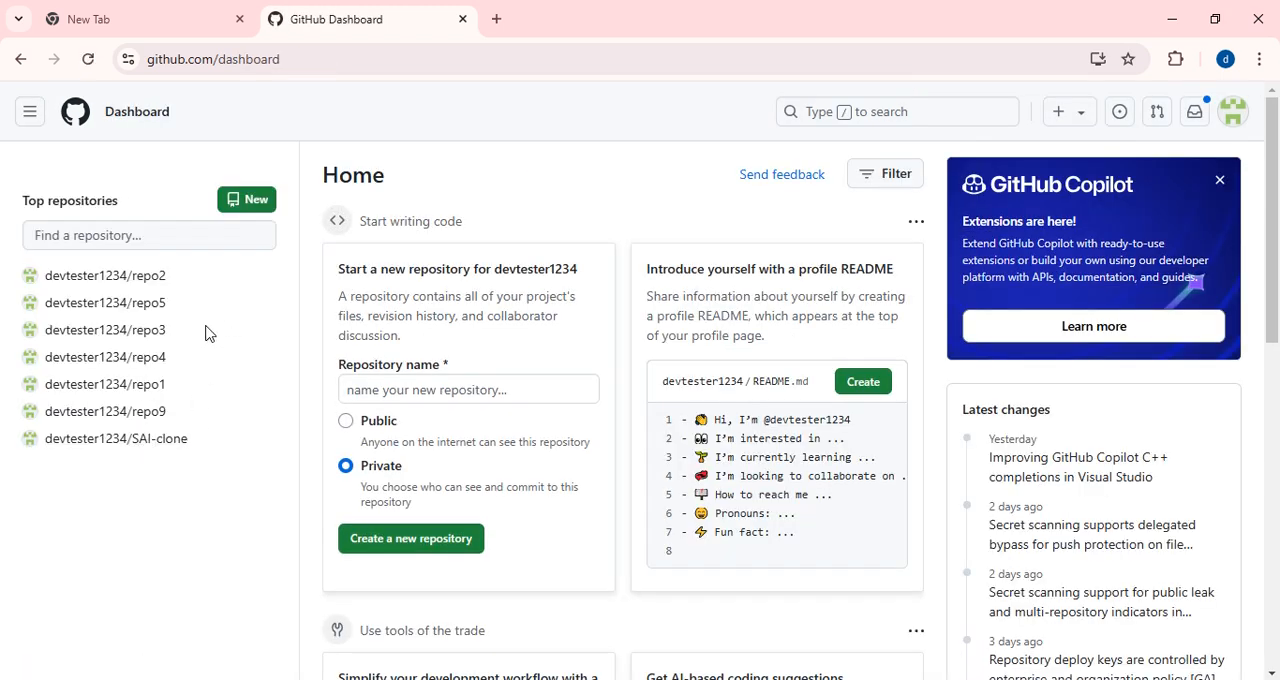
mouse_move(131, 422)
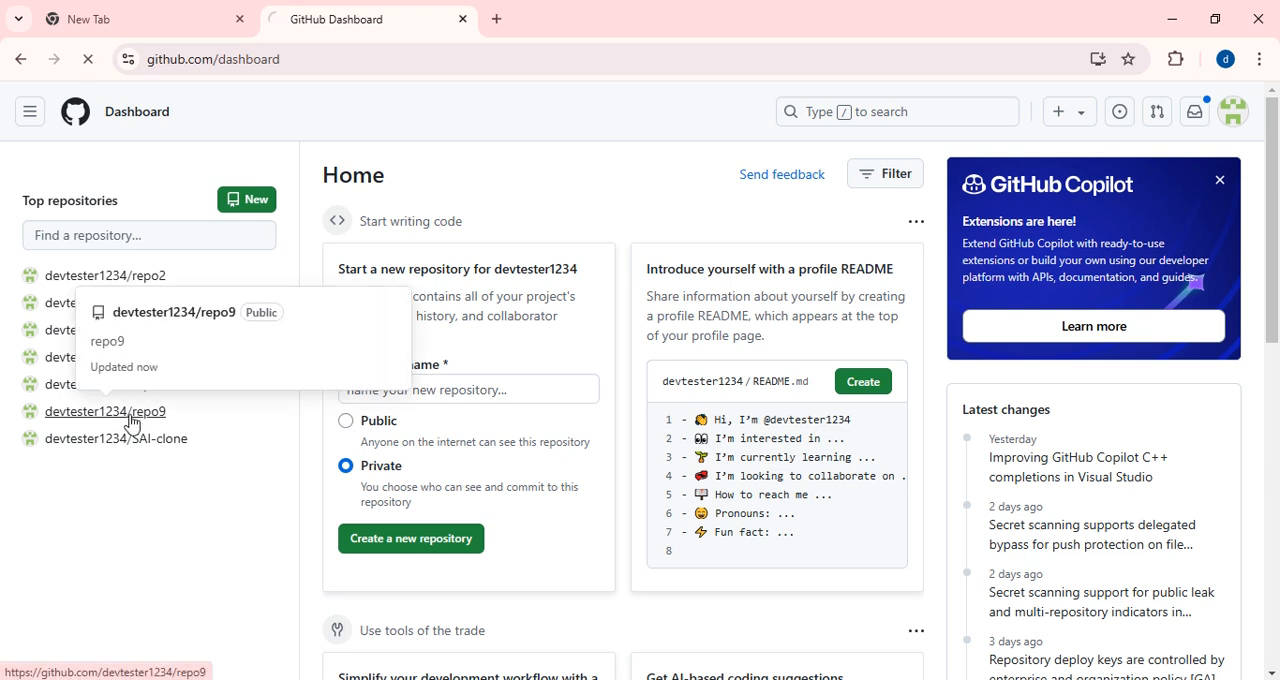
Open the page for uploading existing files to the repo9 repository.
scroll(666, 448, "down", 1)
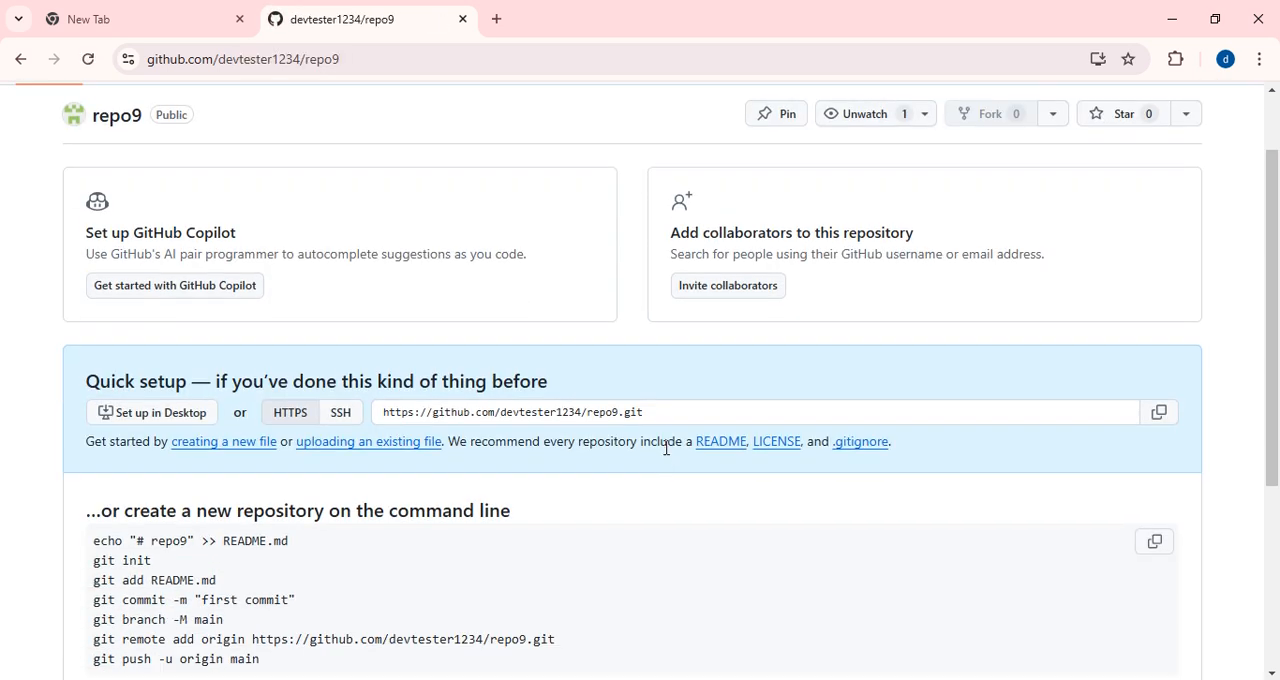
scroll(666, 448, "down", 3)
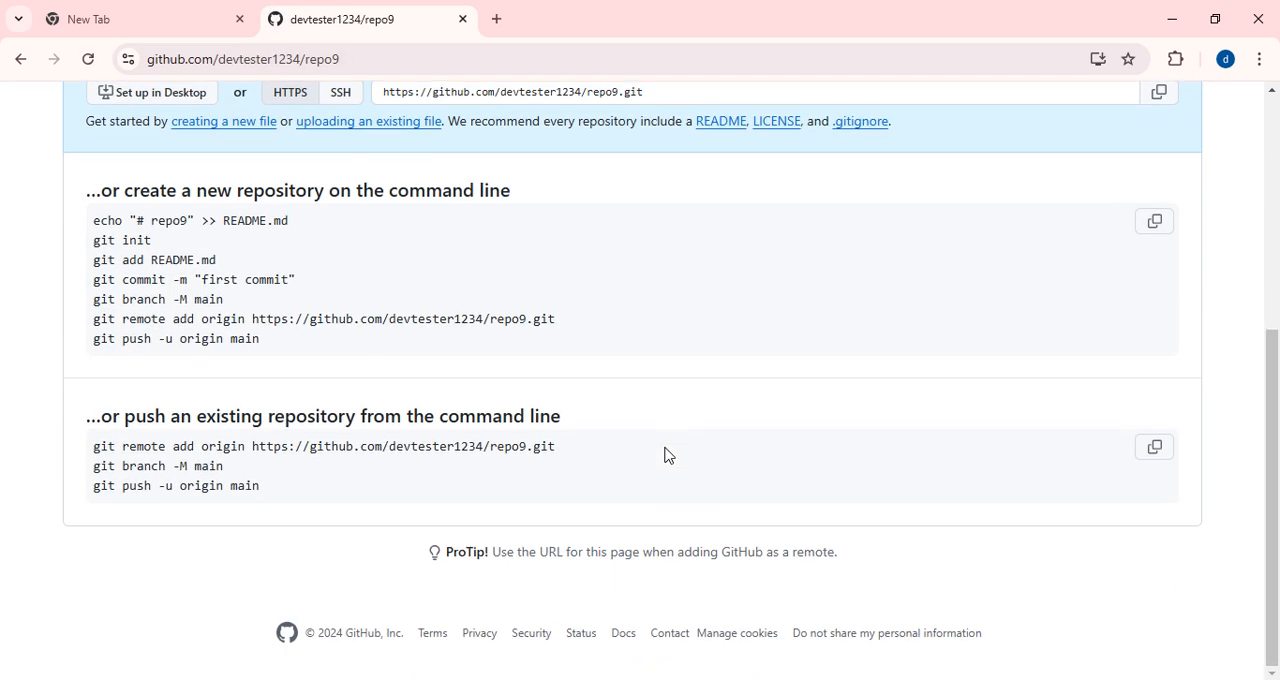
scroll(720, 441, "up", 4)
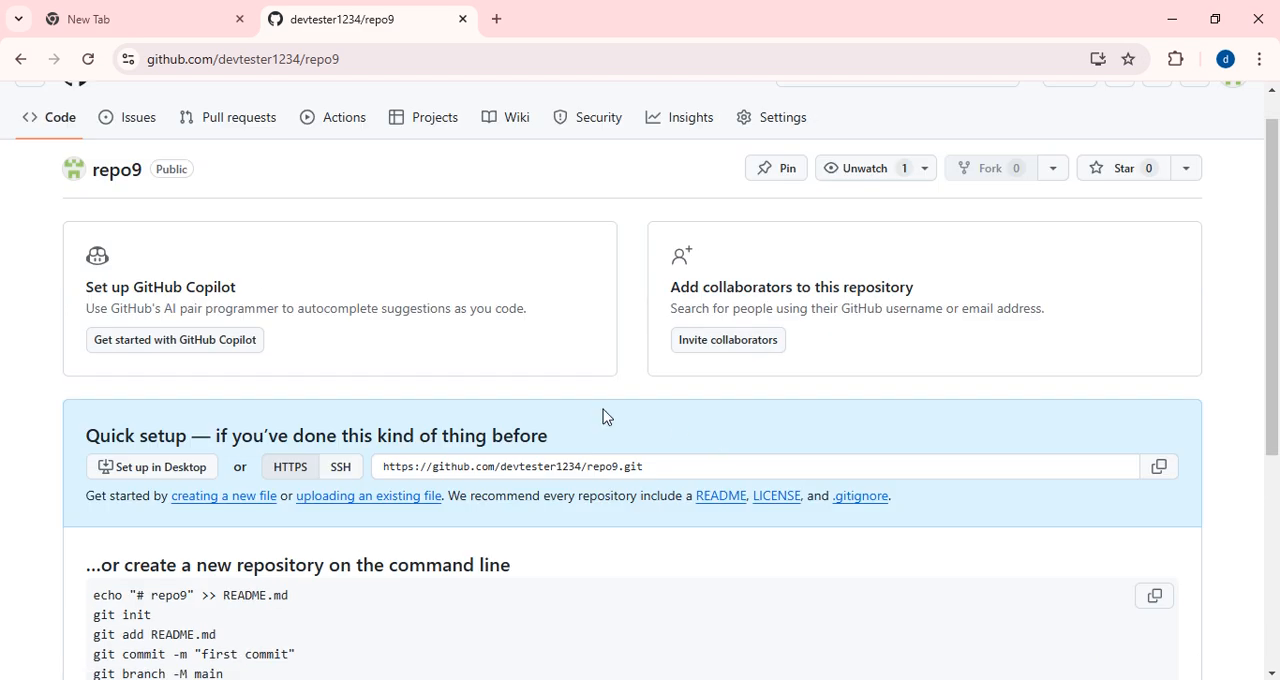
scroll(659, 479, "down", 2)
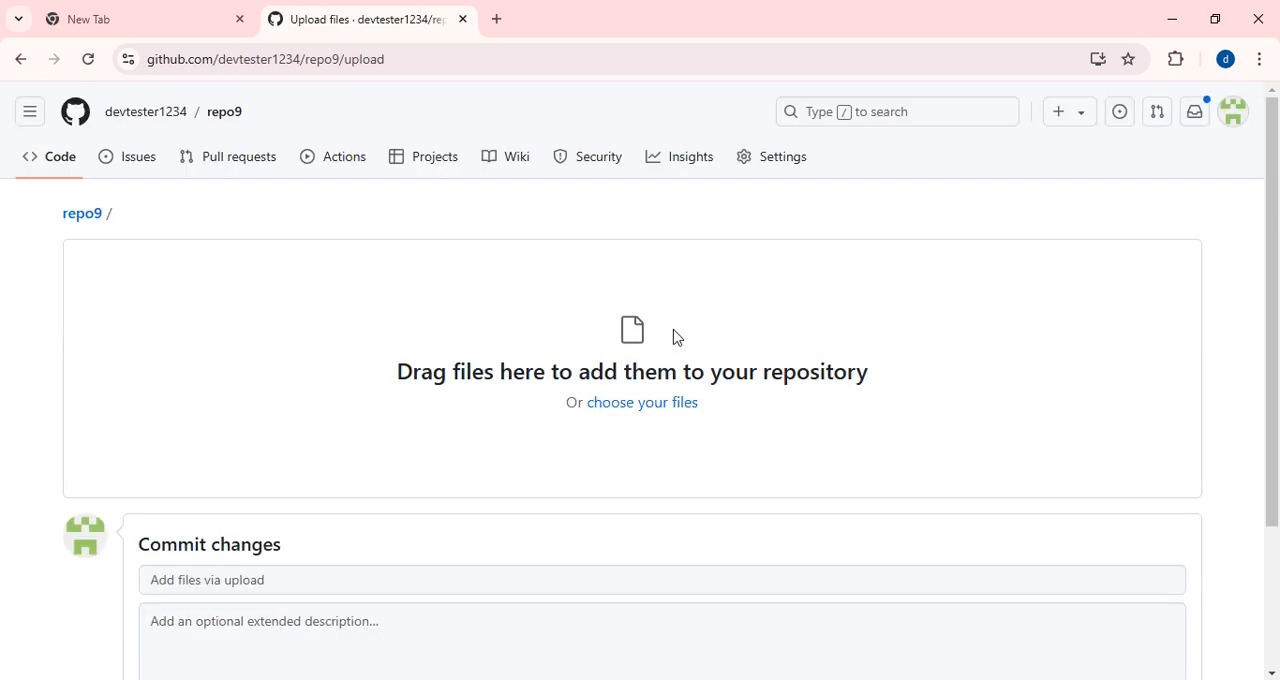
Expose the desktop beside the repo9 upload page and open the Neogym Free Website Template folder in its own window.
double_click(787, 8)
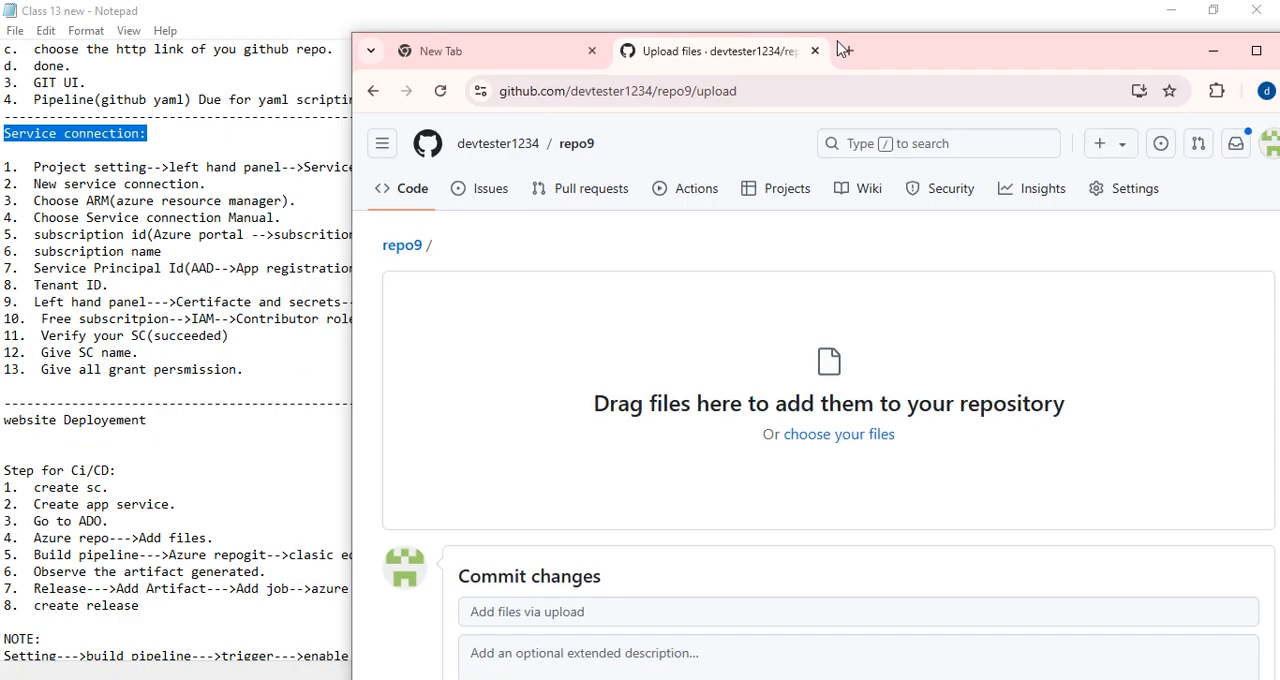
left_click(1168, 10)
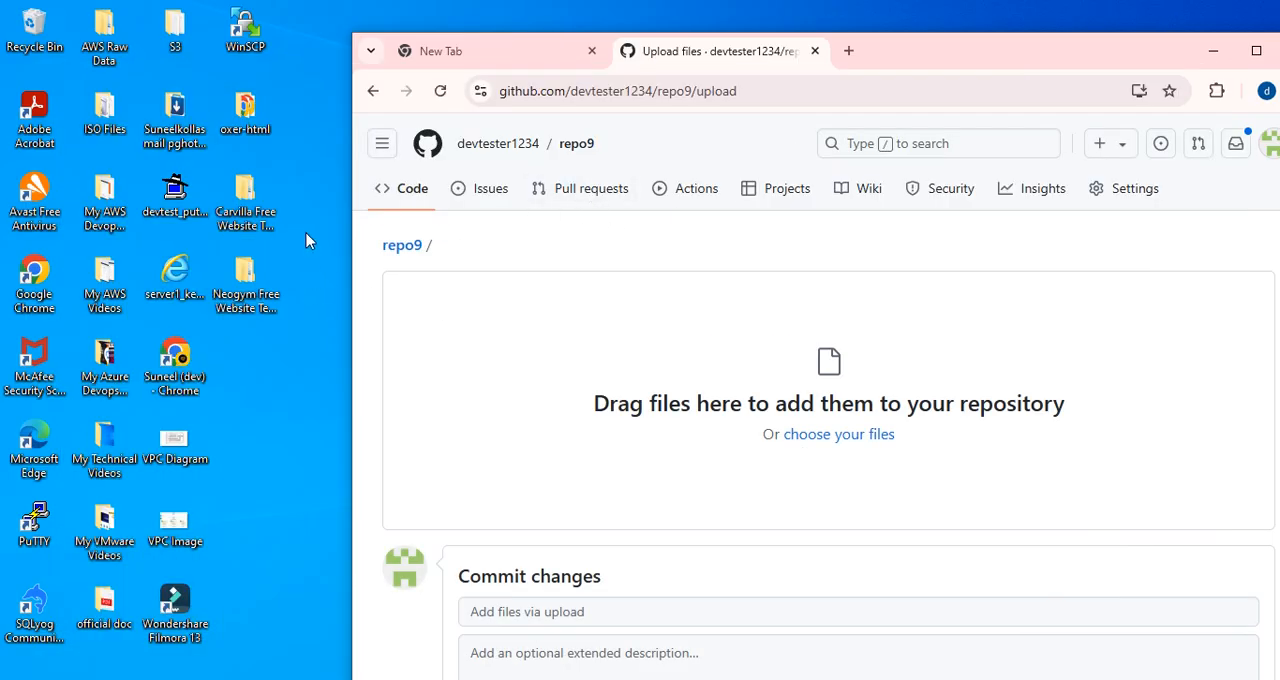
left_click(262, 288)
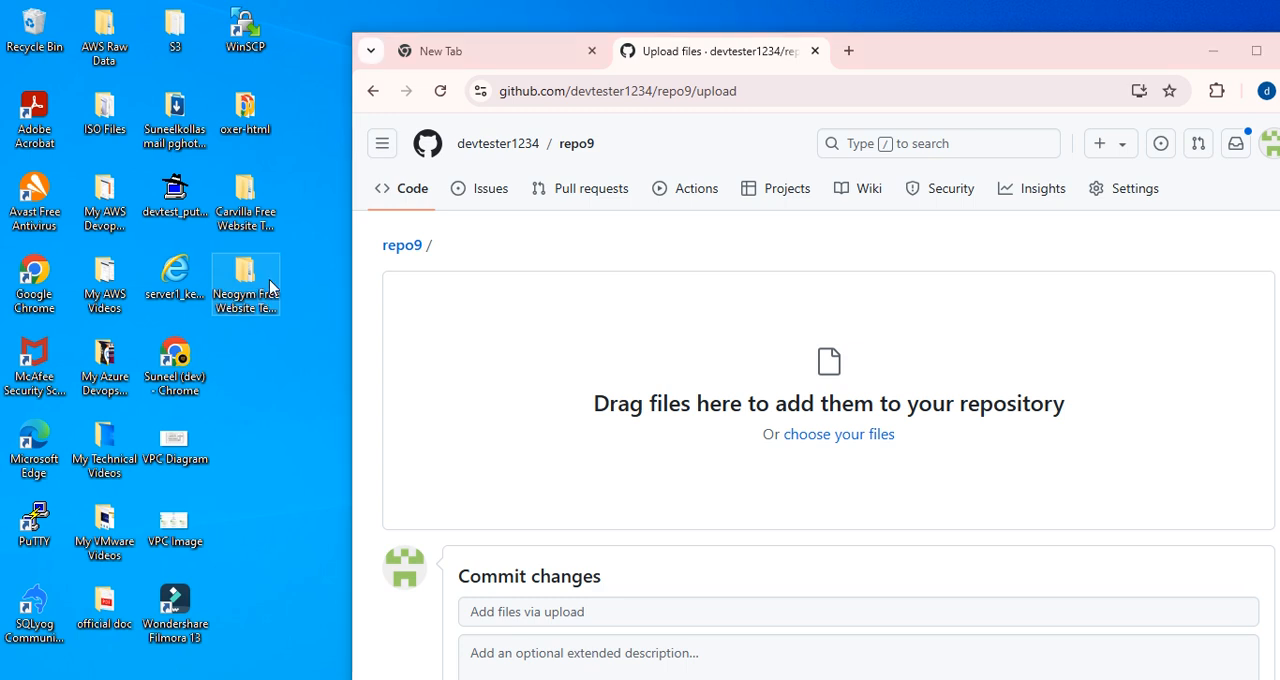
double_click(253, 290)
left_click_drag(1097, 17, 456, 82)
left_click_drag(375, 87, 565, 89)
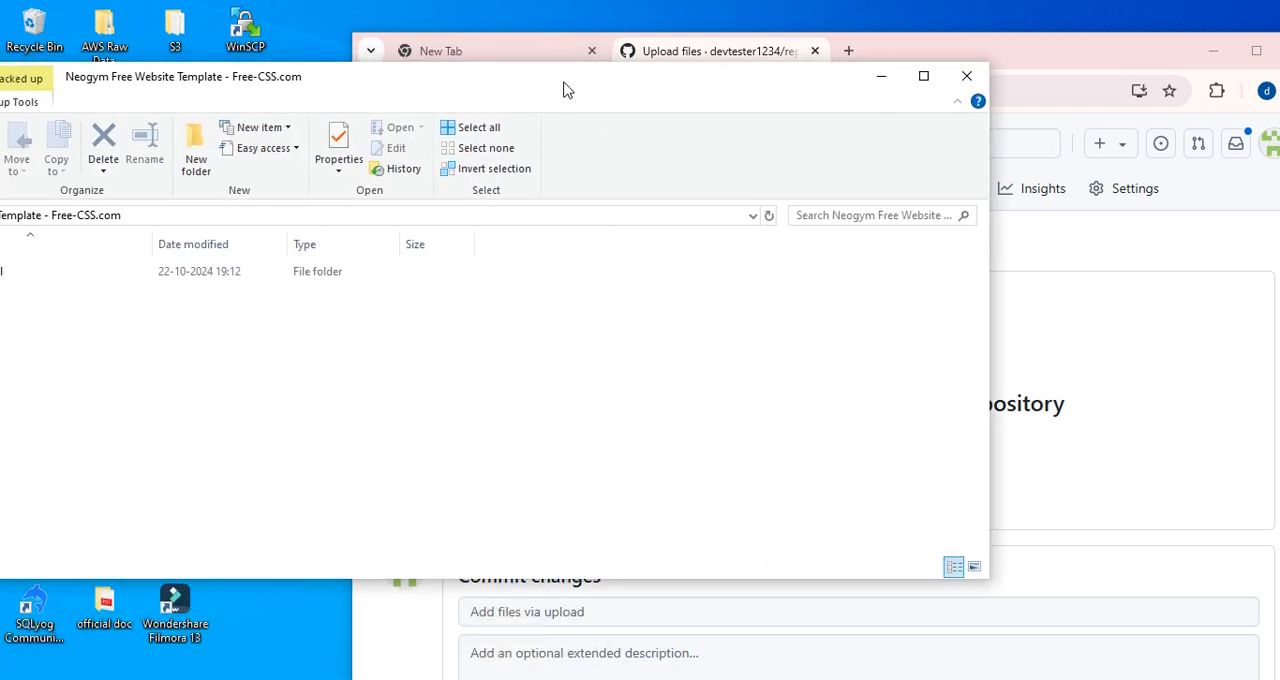
Check the contents of the neogym-html template folder, and add the whole folder to the repo9 upload page.
left_click_drag(338, 86, 710, 80)
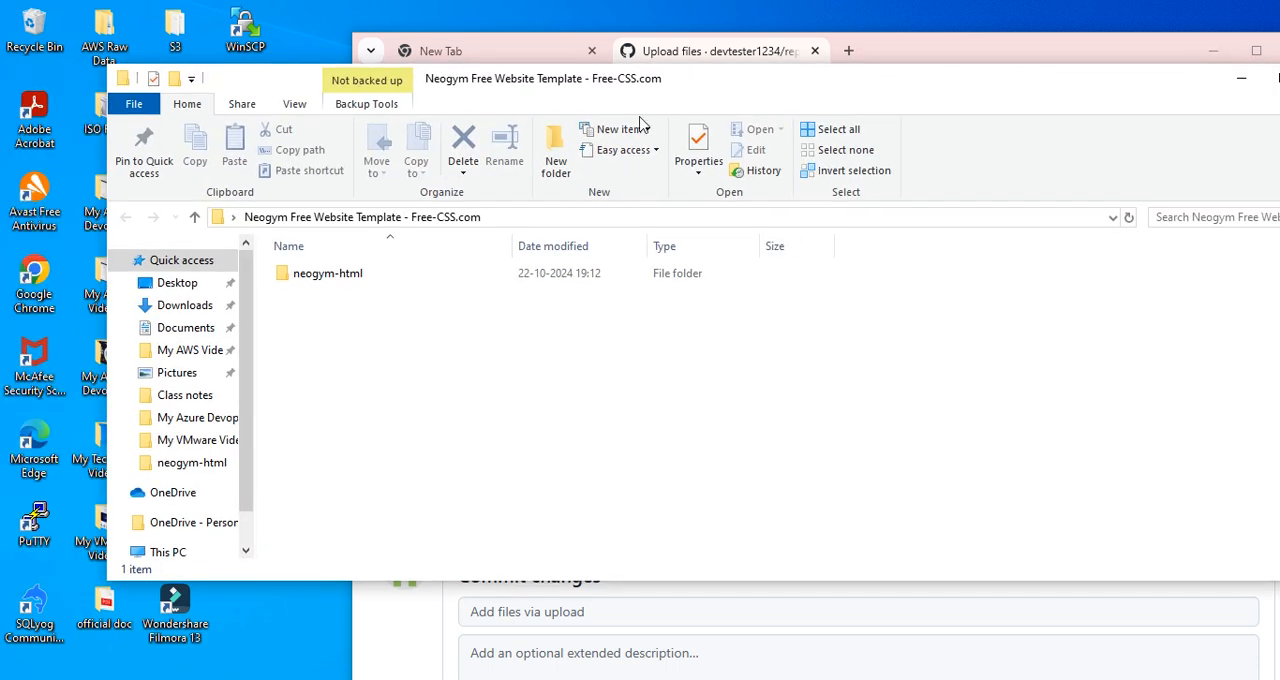
left_click(352, 281)
double_click(352, 281)
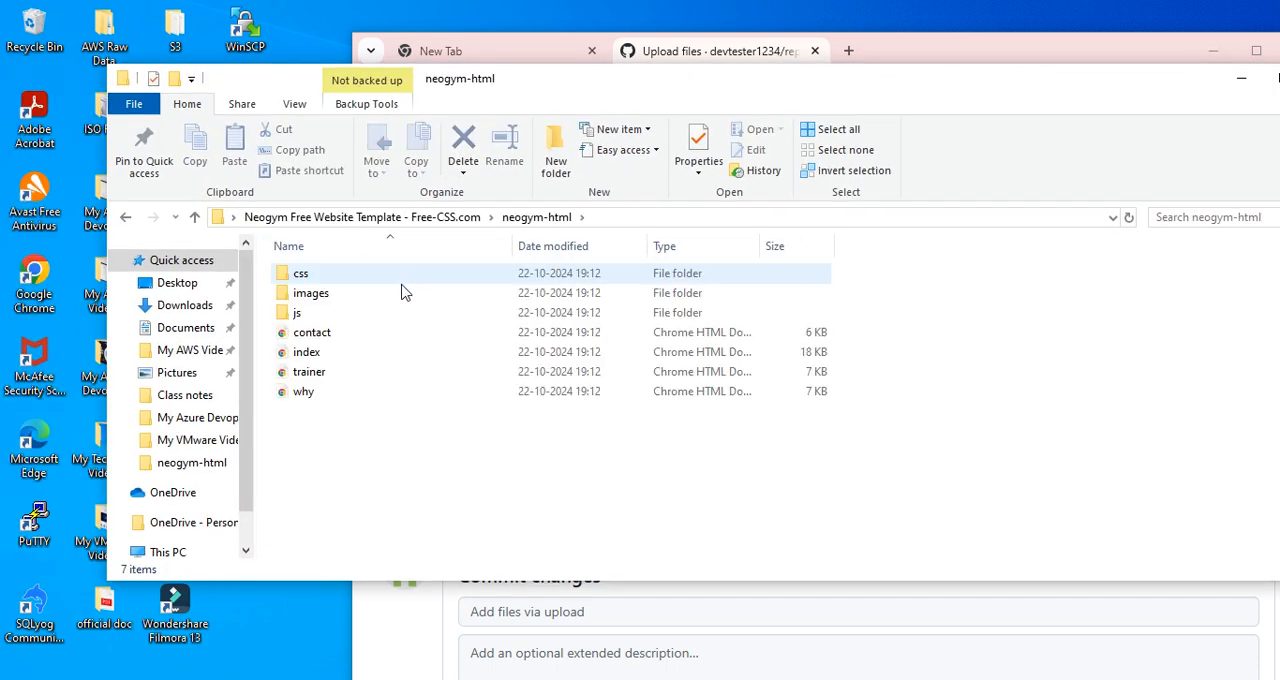
left_click(370, 222)
left_click_drag(845, 91, 847, 458)
left_click_drag(340, 643, 830, 440)
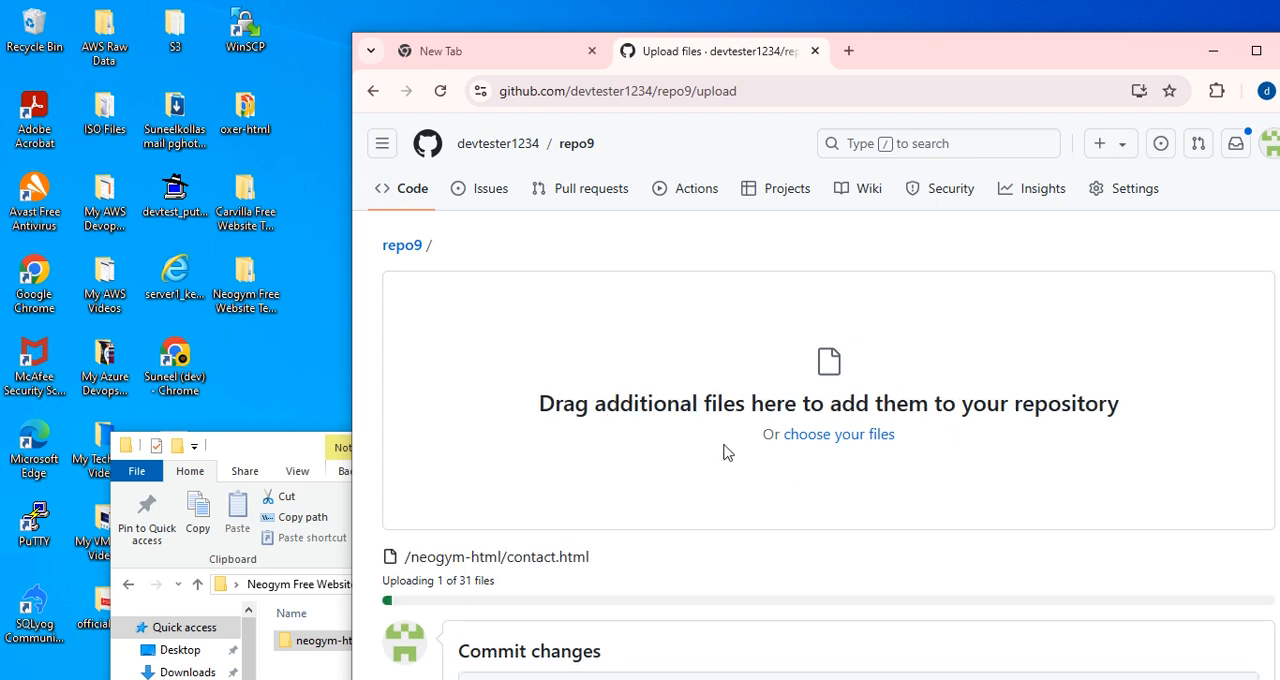
scroll(578, 420, "down", 1)
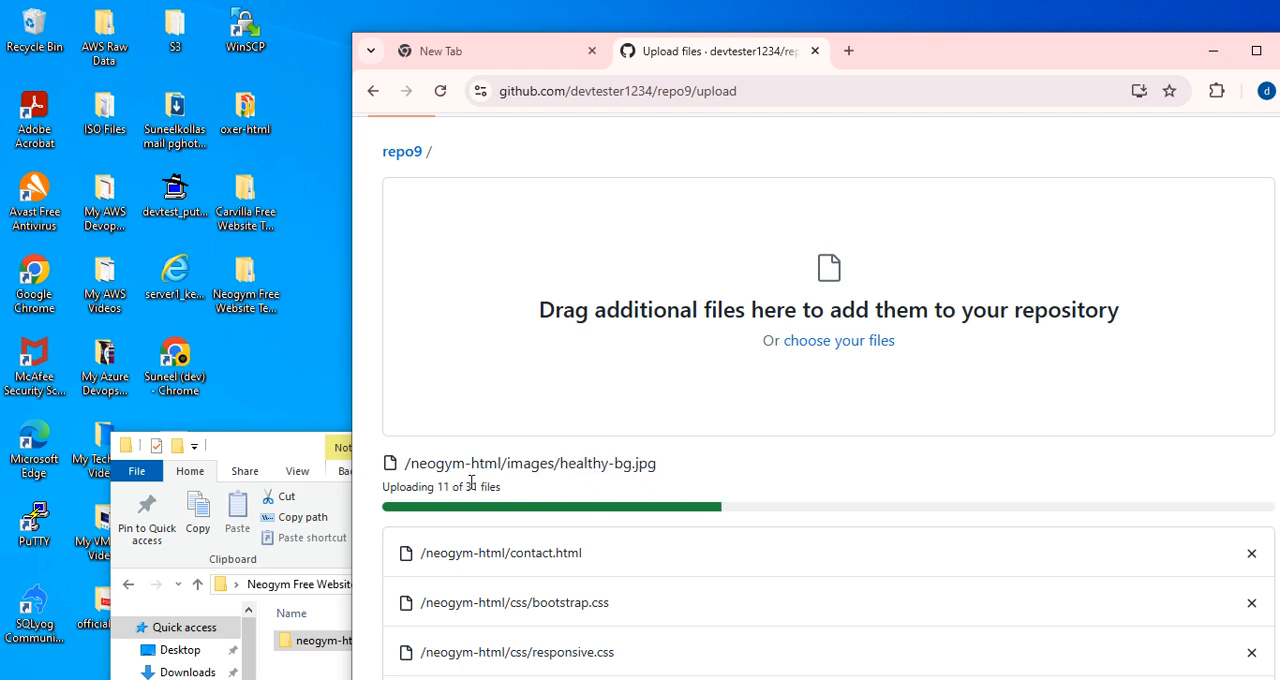
Close the Neogym template folder window and maximize the browser showing the repo9 upload page.
left_click_drag(271, 445, 200, 270)
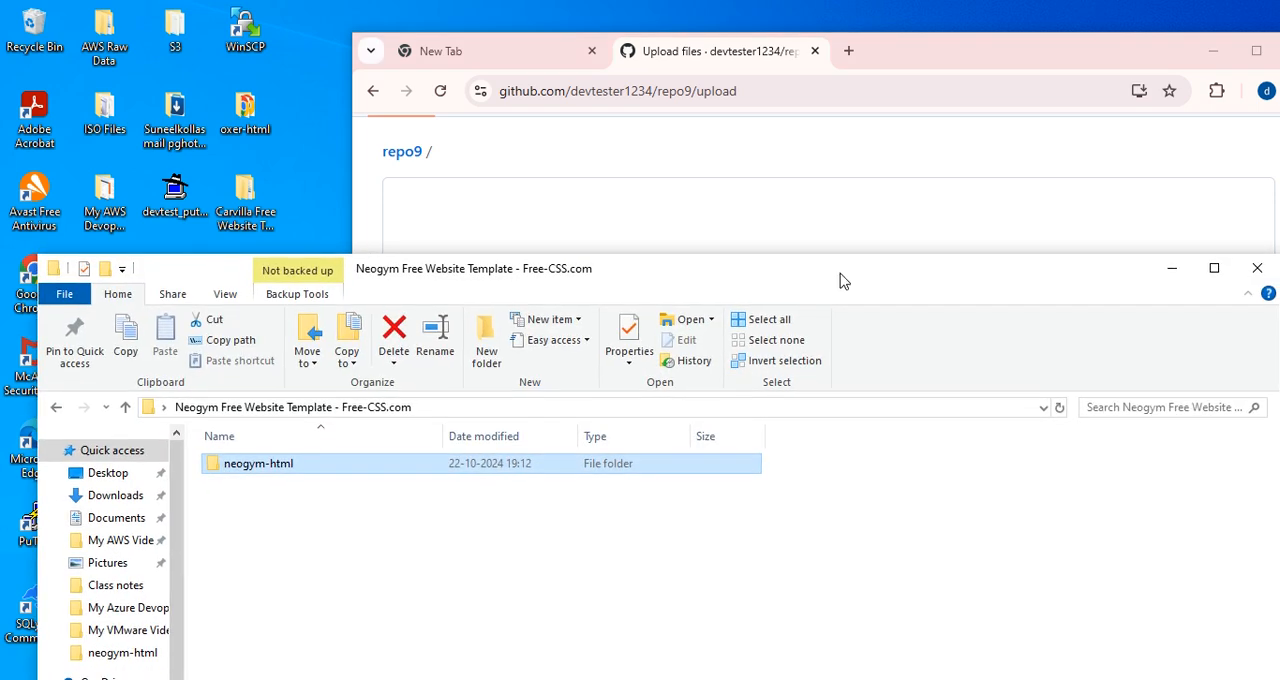
left_click(1257, 270)
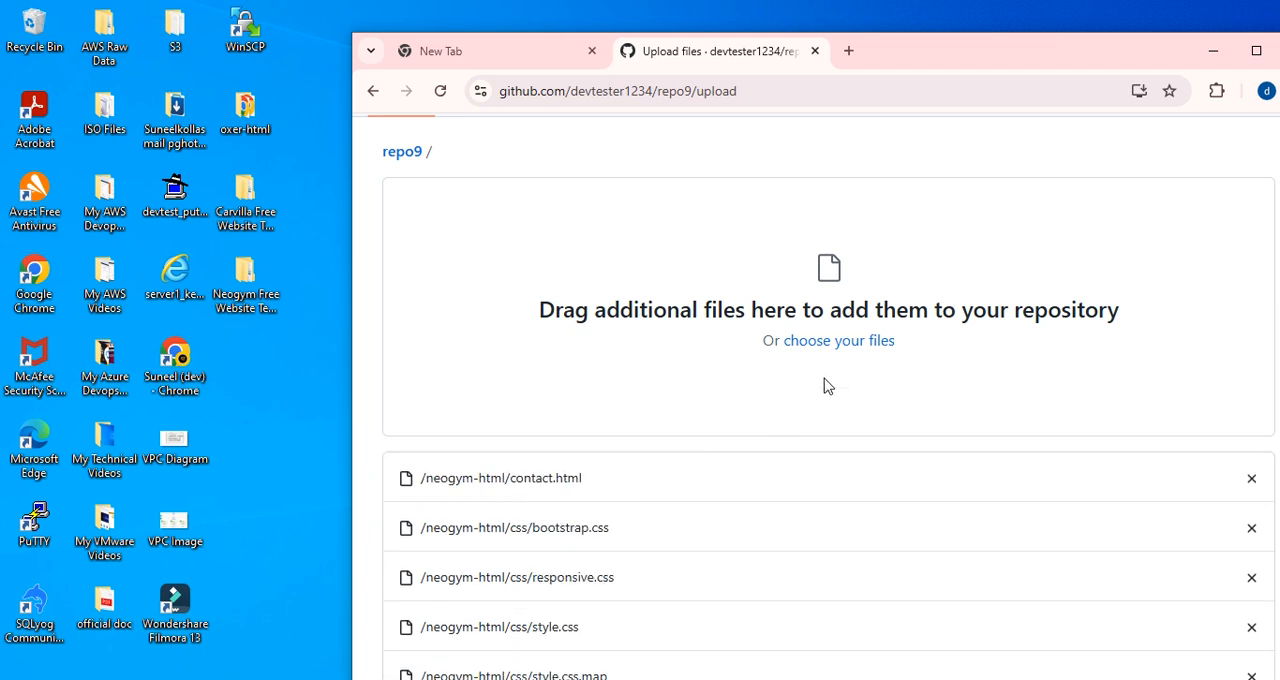
left_click_drag(1025, 47, 817, 69)
left_click(1049, 74)
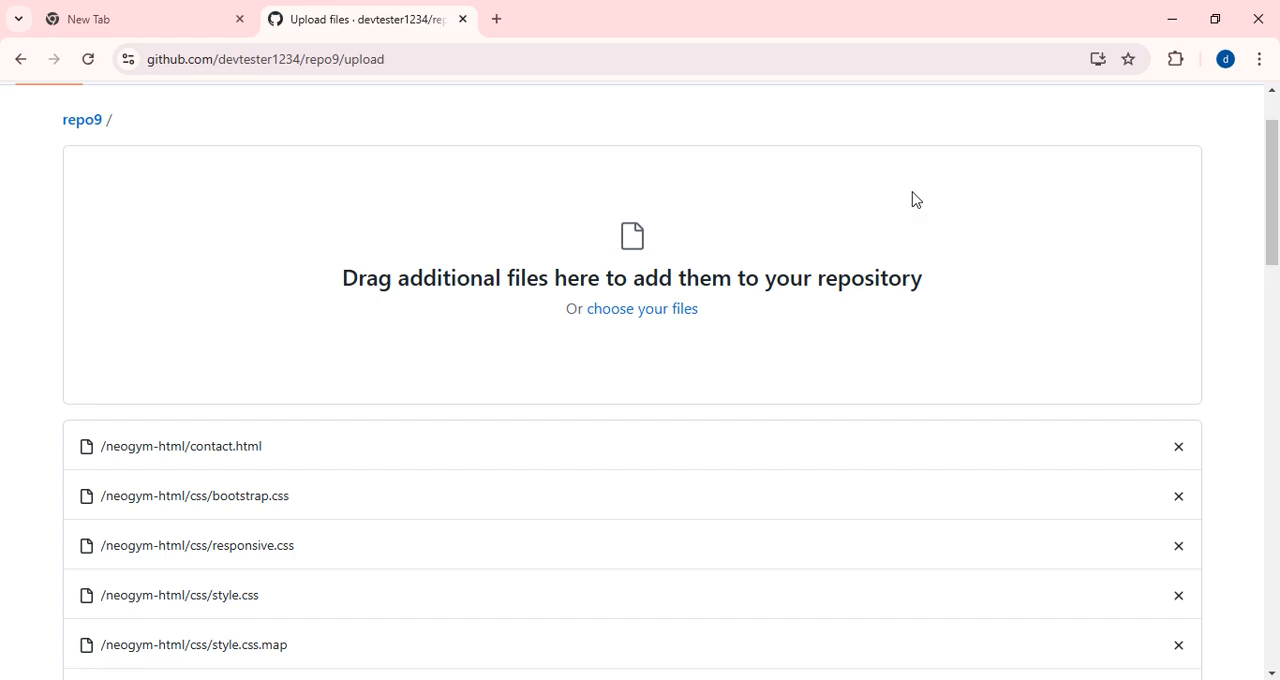
Open Azure DevOps in a new browser tab and go to the projectA project.
left_click(504, 21)
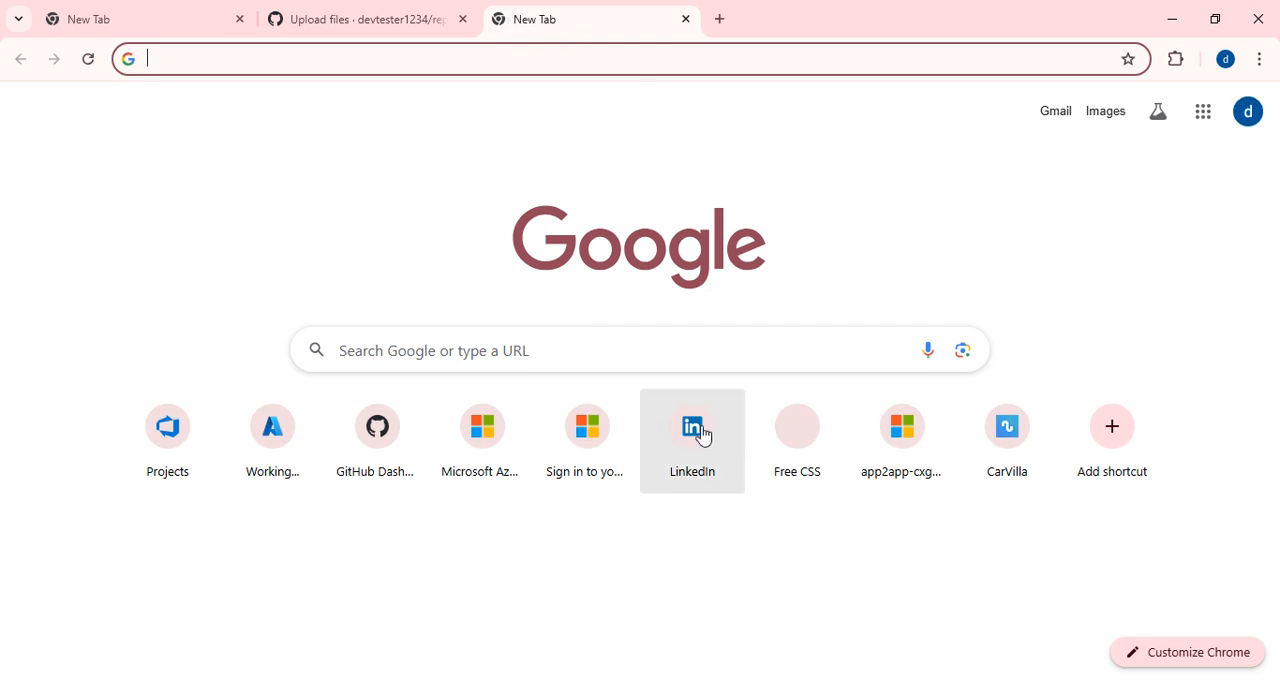
left_click(168, 455)
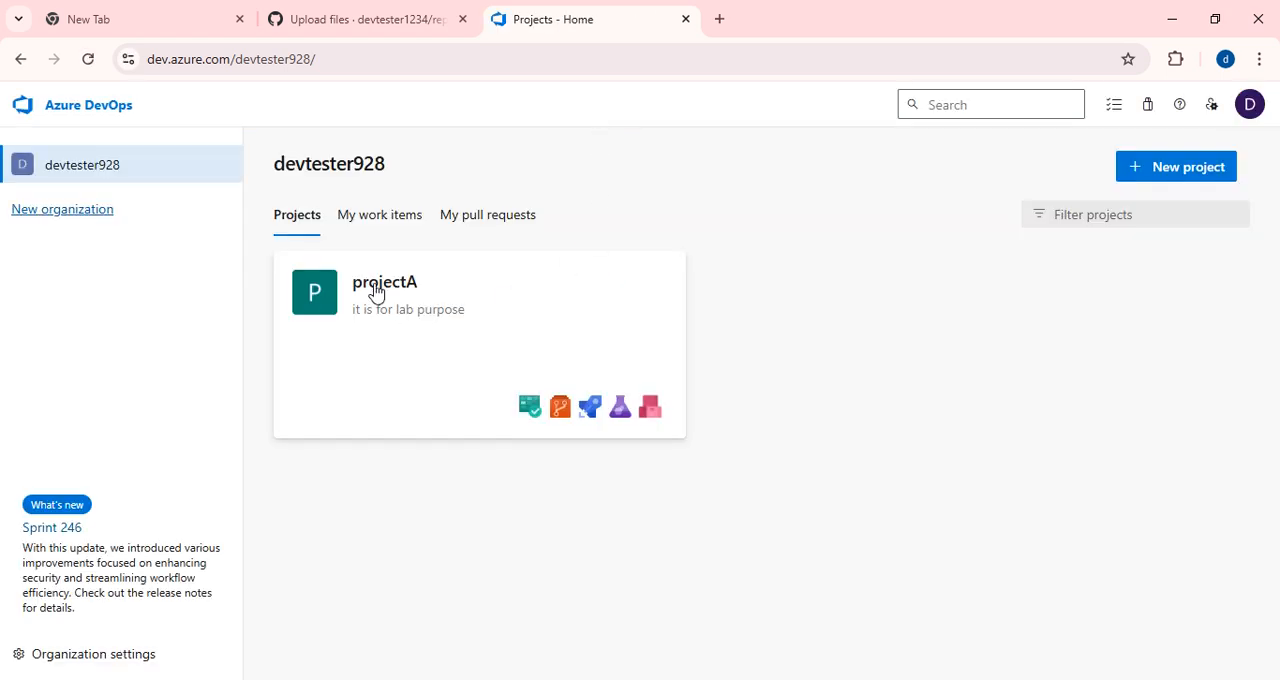
left_click(376, 291)
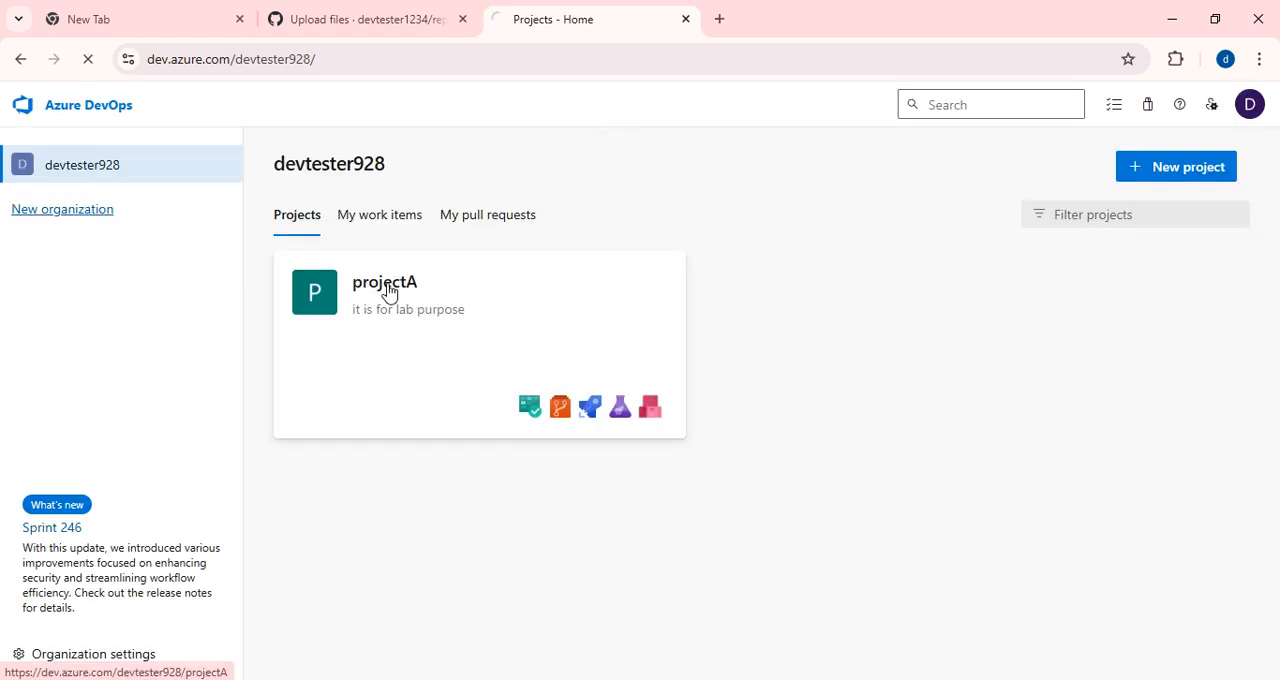
Load portal.azure.com in another browser tab and return to the projectA summary in Azure DevOps.
left_click(720, 18)
type("po")
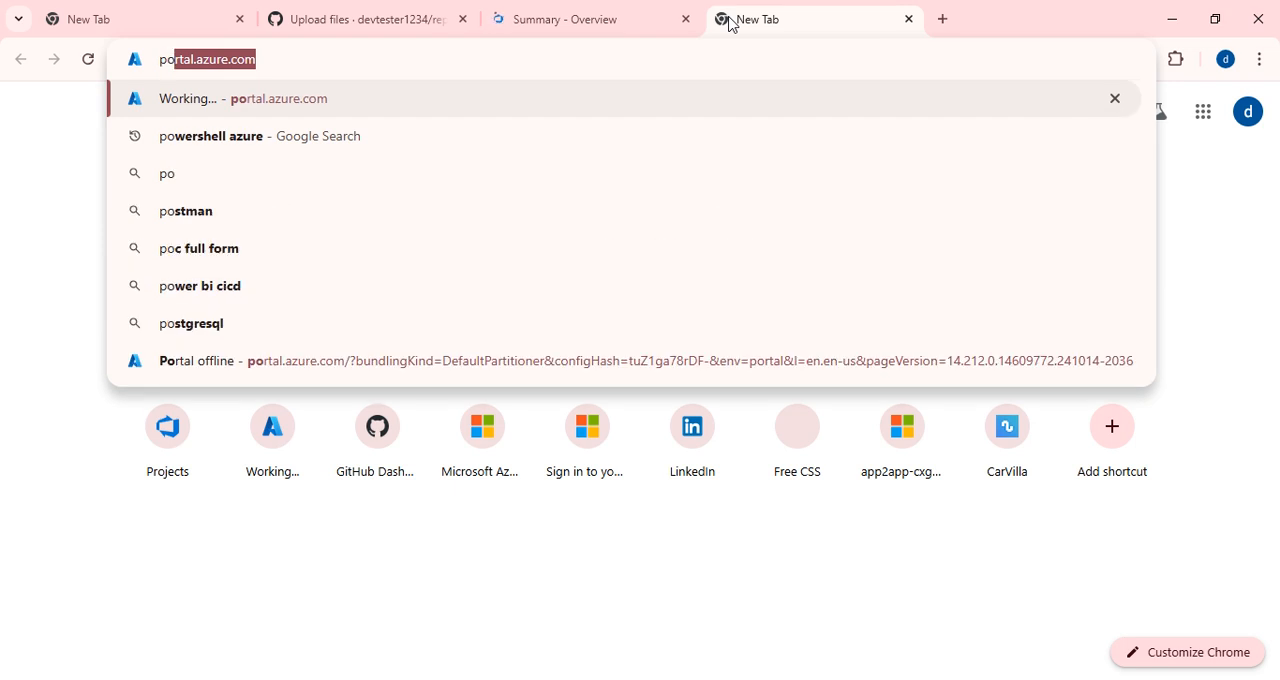
key("Return")
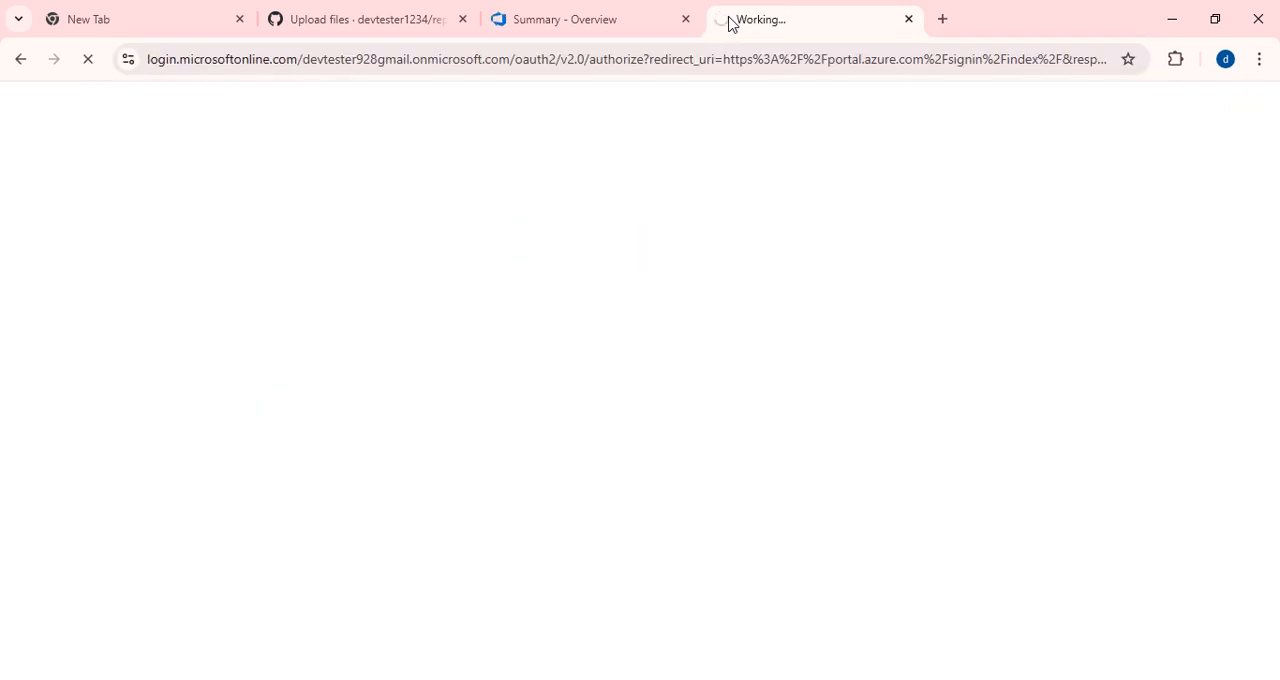
left_click(568, 20)
left_click(765, 22)
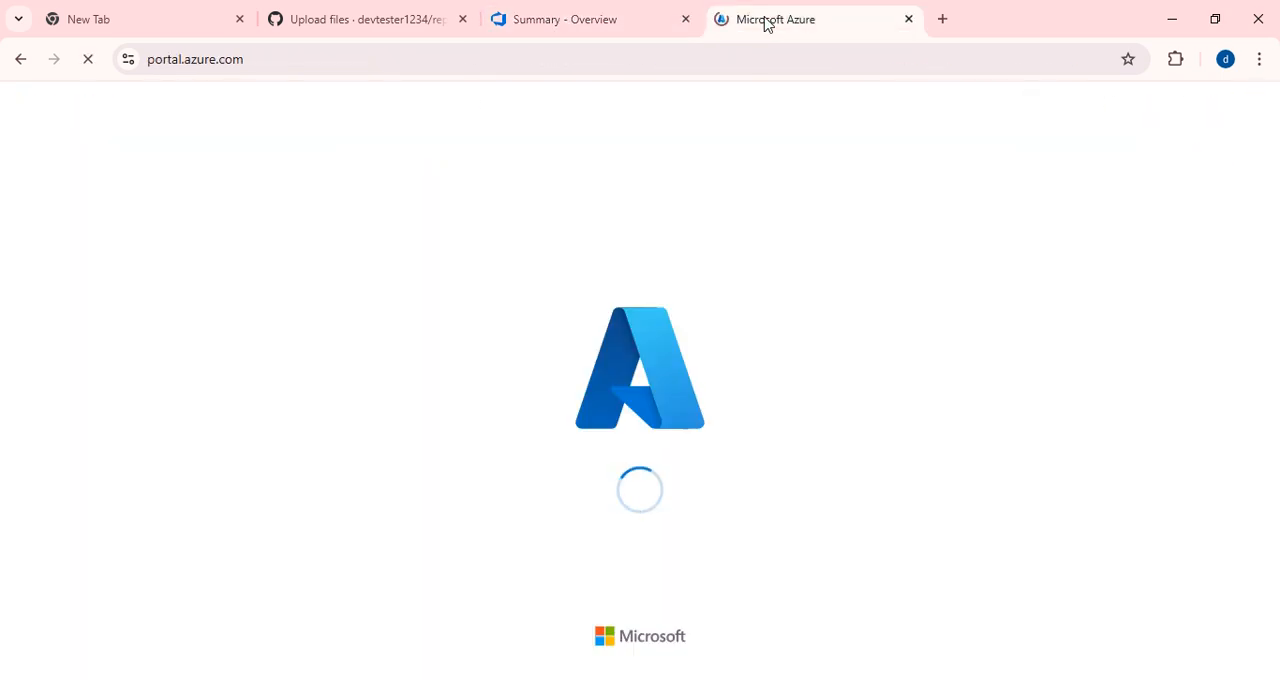
left_click(574, 20)
mouse_move(241, 449)
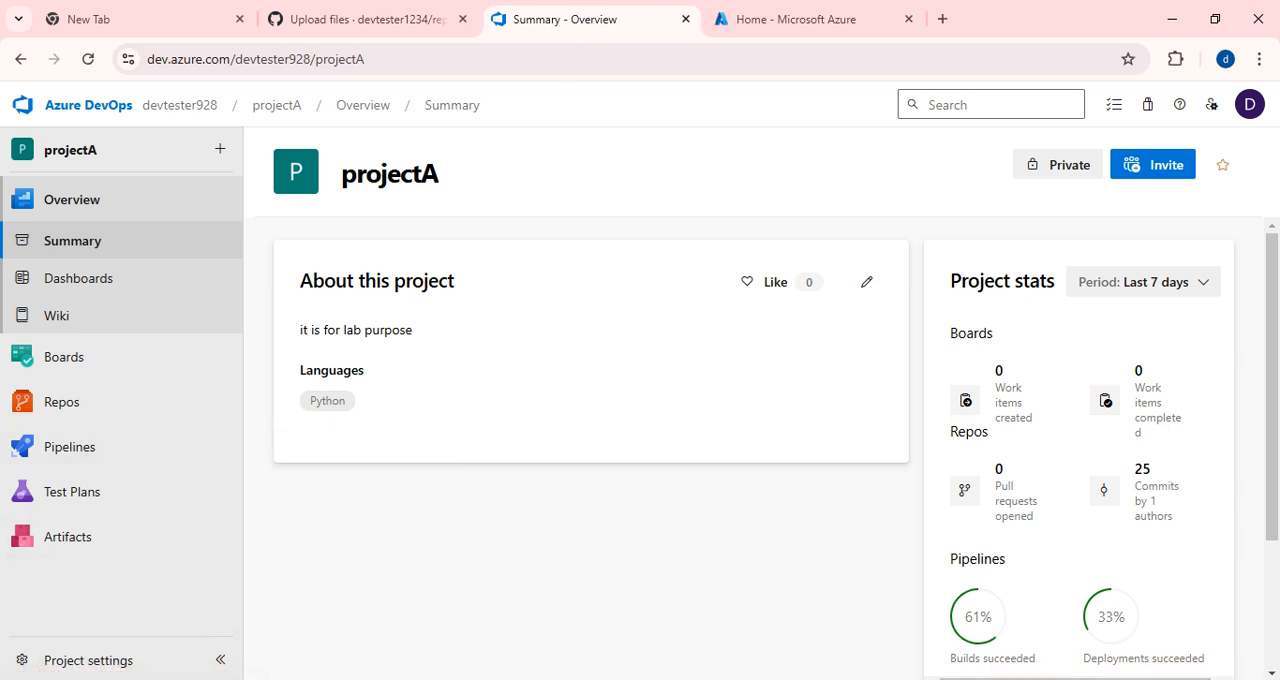
Review the GitHub import and service connection sections of the Class 13 new notes in Notepad, and return to Azure DevOps.
left_click(590, 679)
scroll(182, 183, "up", 3)
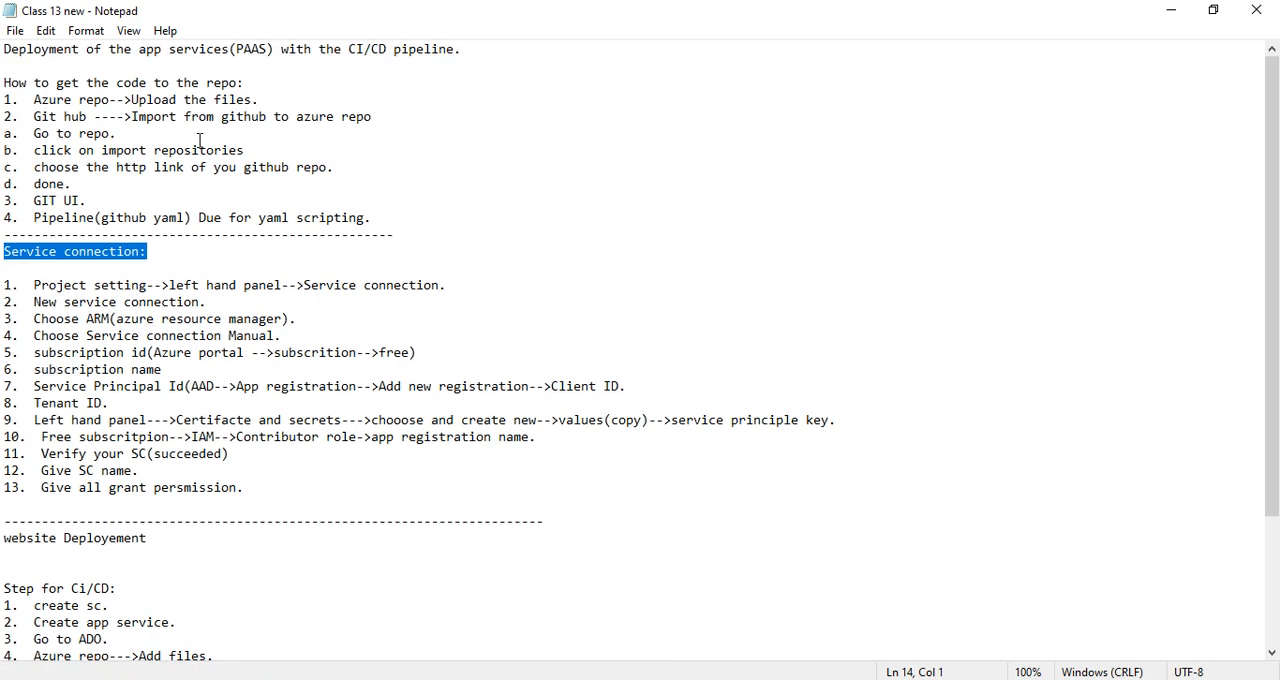
left_click_drag(37, 116, 130, 122)
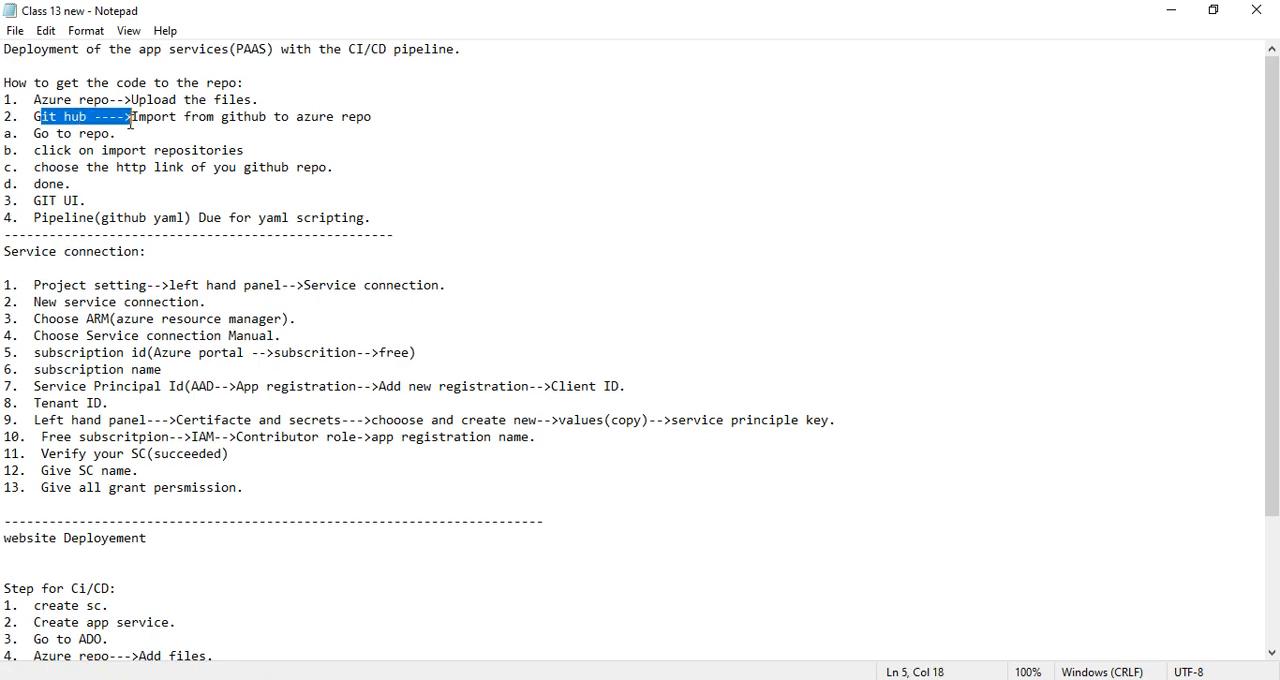
scroll(349, 295, "down", 1)
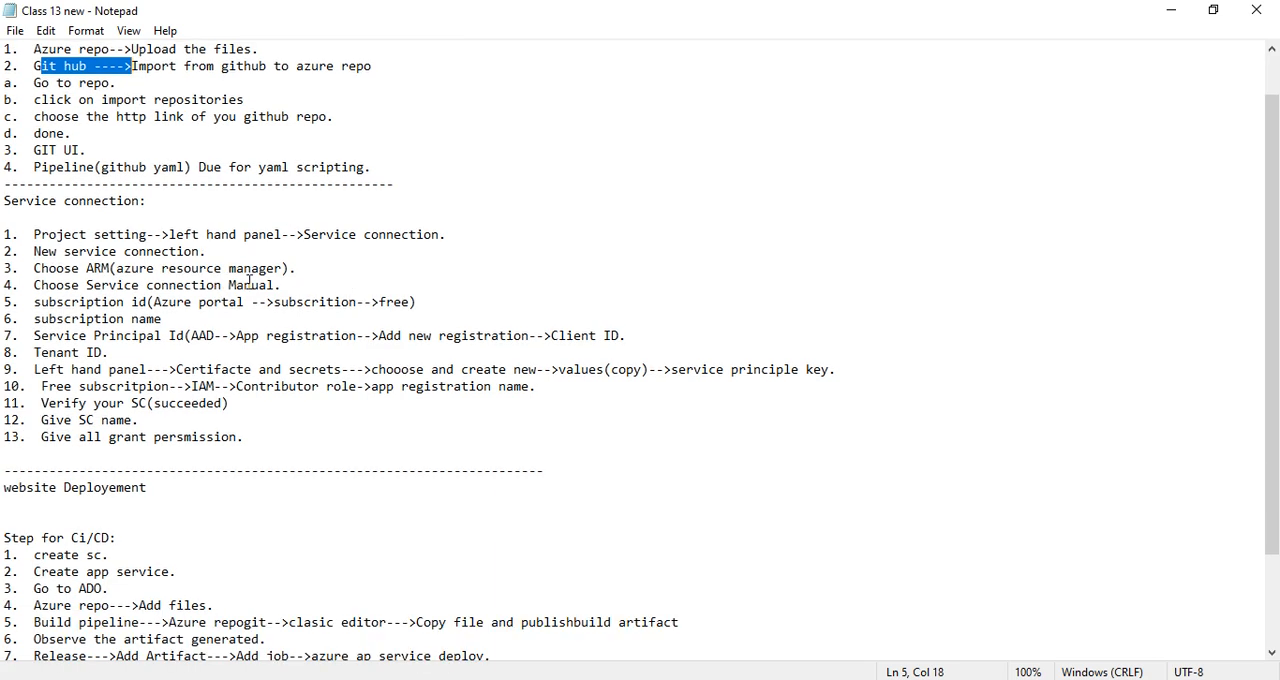
left_click_drag(3, 200, 200, 211)
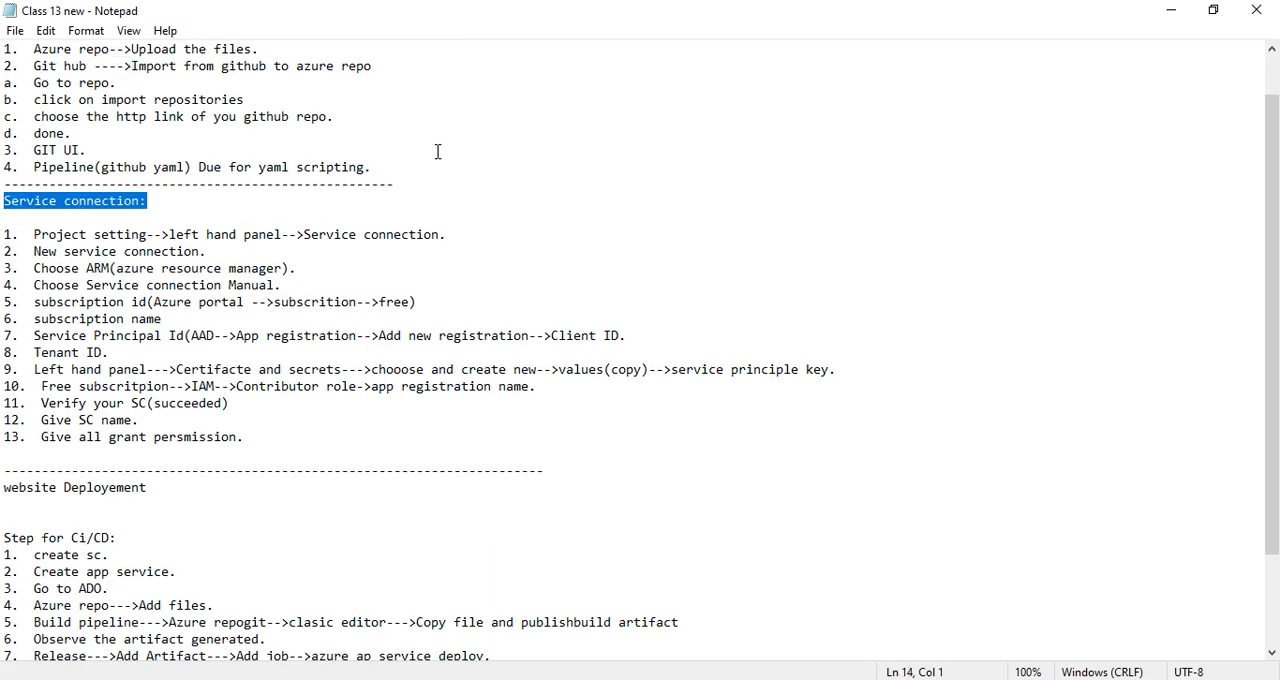
left_click(1173, 17)
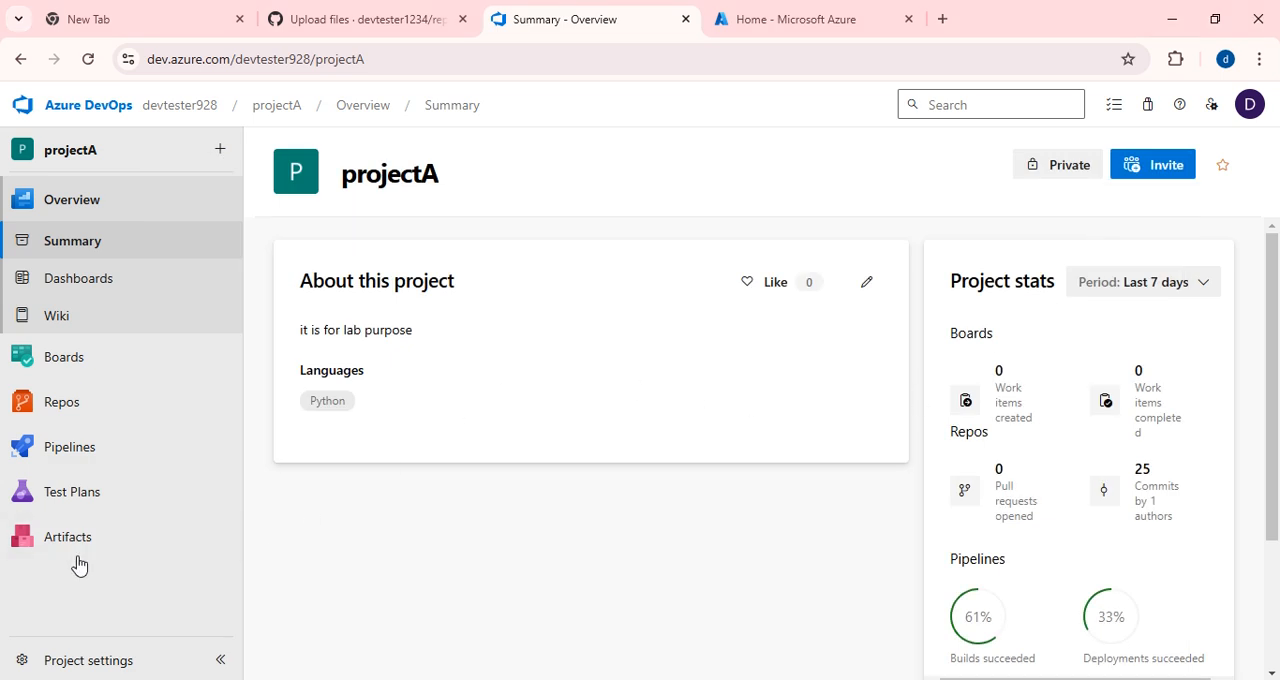
Open the service connections page in the projectA project settings to examine the existing connections.
left_click(88, 660)
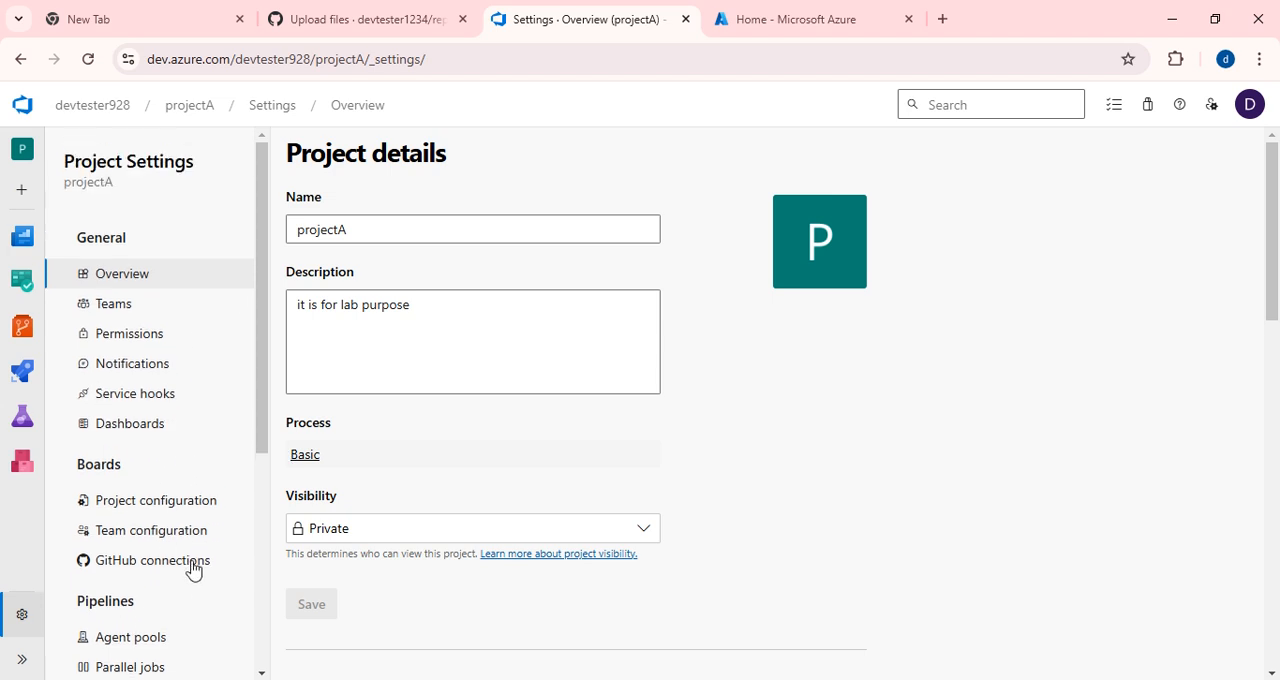
scroll(186, 531, "down", 2)
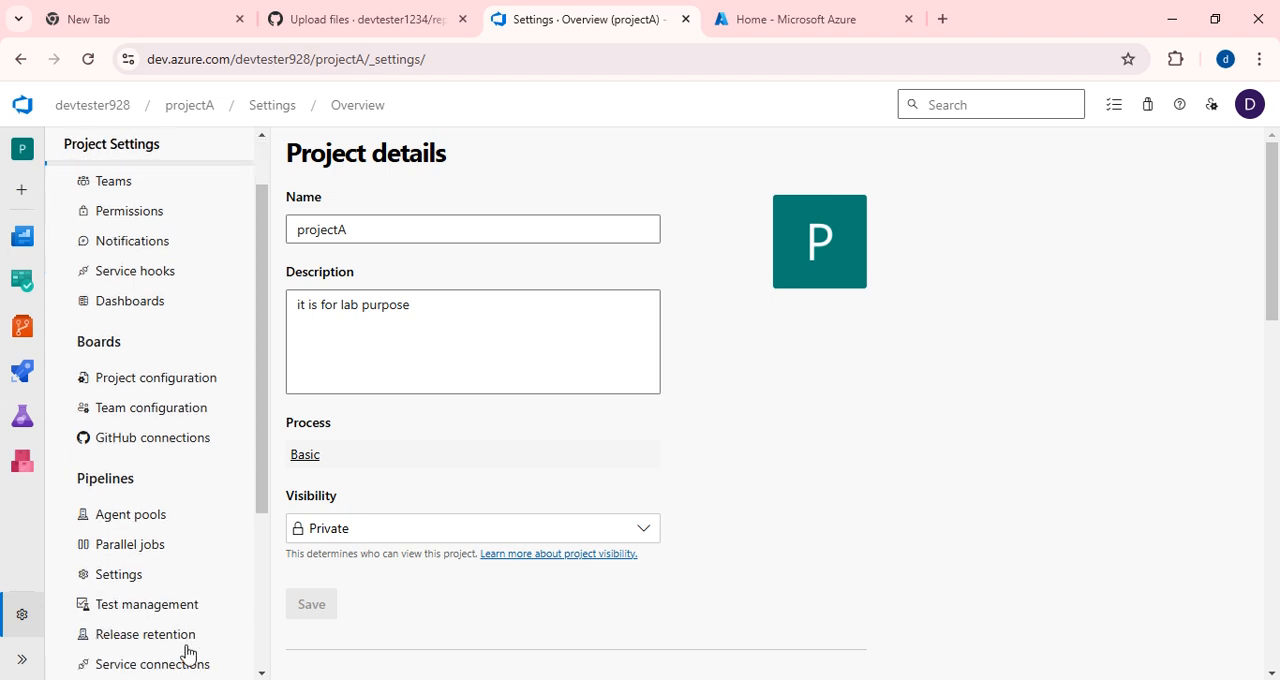
left_click(149, 663)
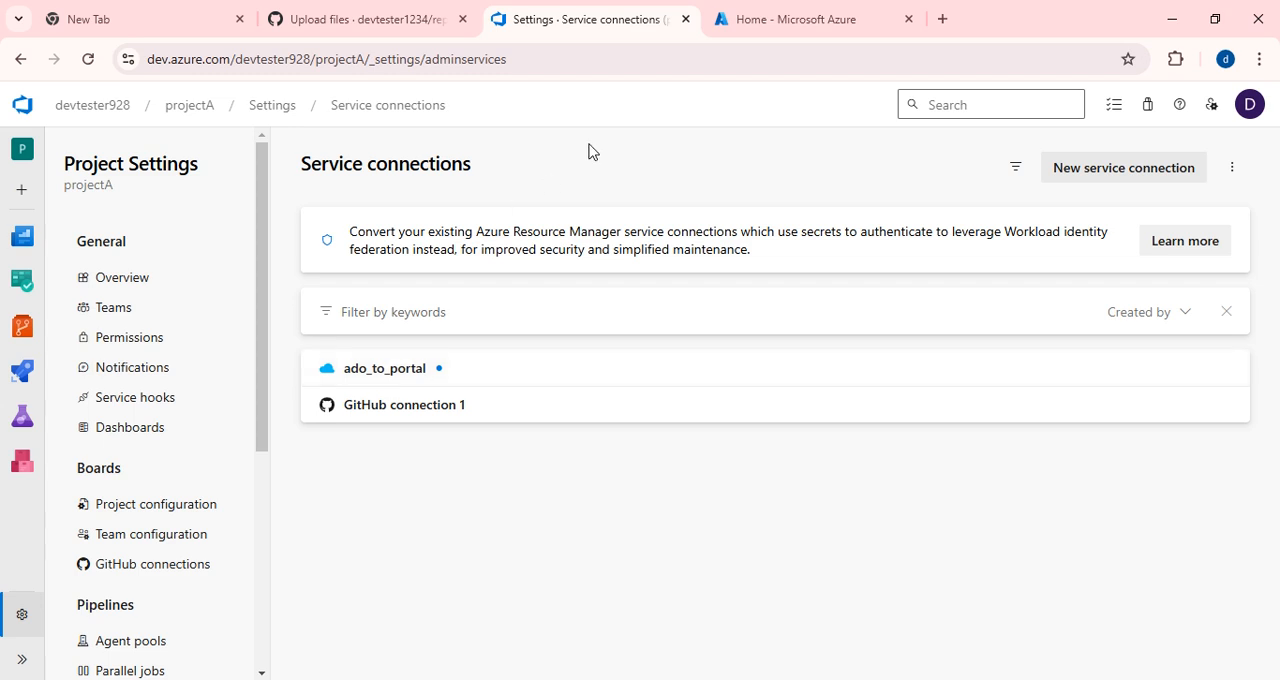
Switch to the Azure portal, check the App Services list, and return to the portal home page.
left_click(786, 27)
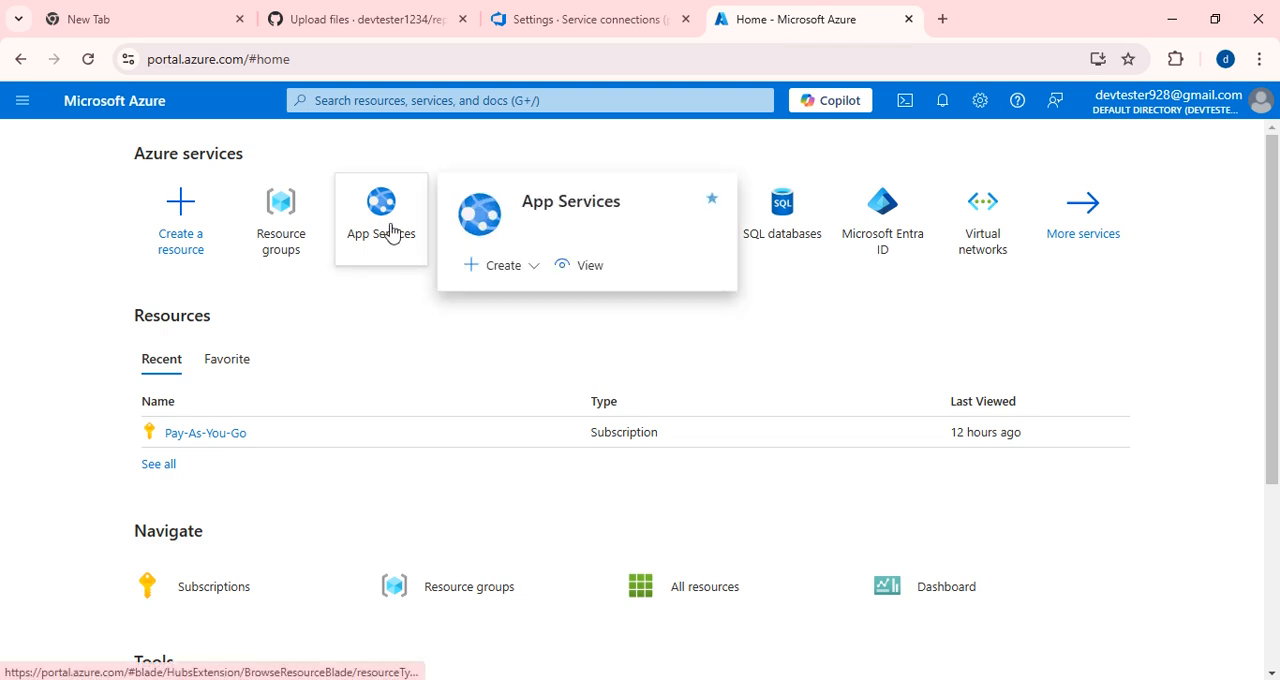
left_click(422, 226)
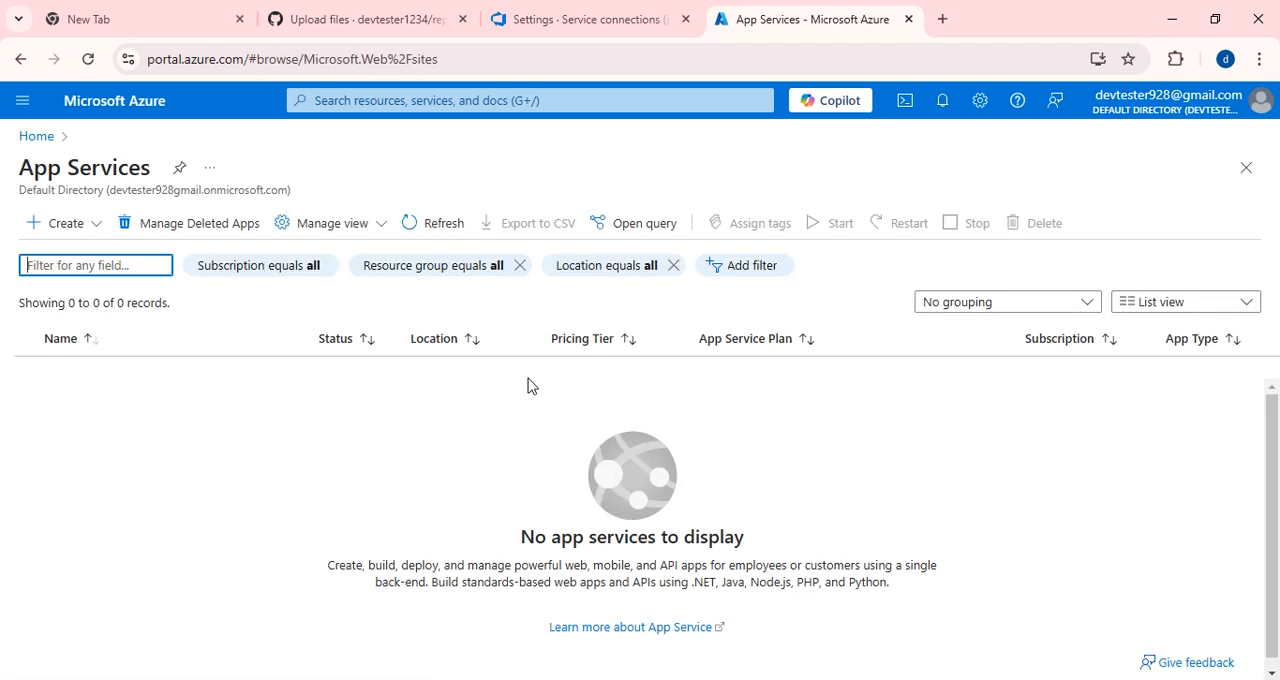
left_click(35, 136)
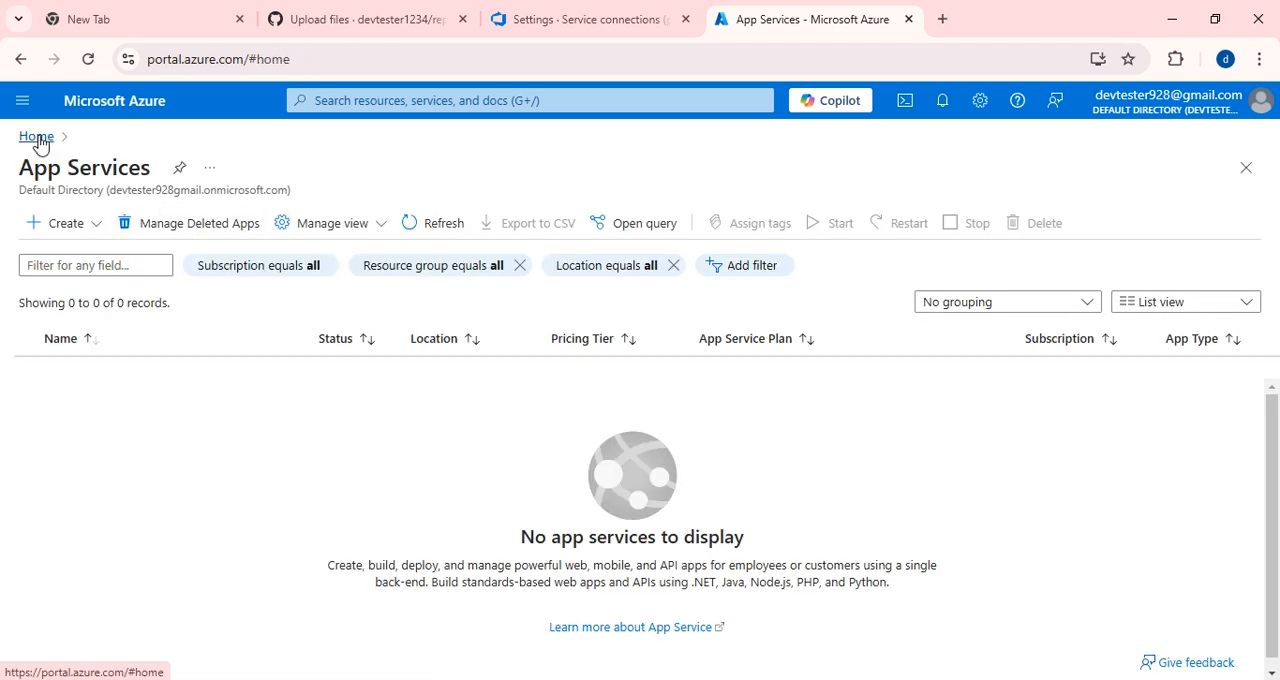
Create a resource group named RG_9 in the Pay-As-You-Go subscription with East US as the region.
left_click(372, 234)
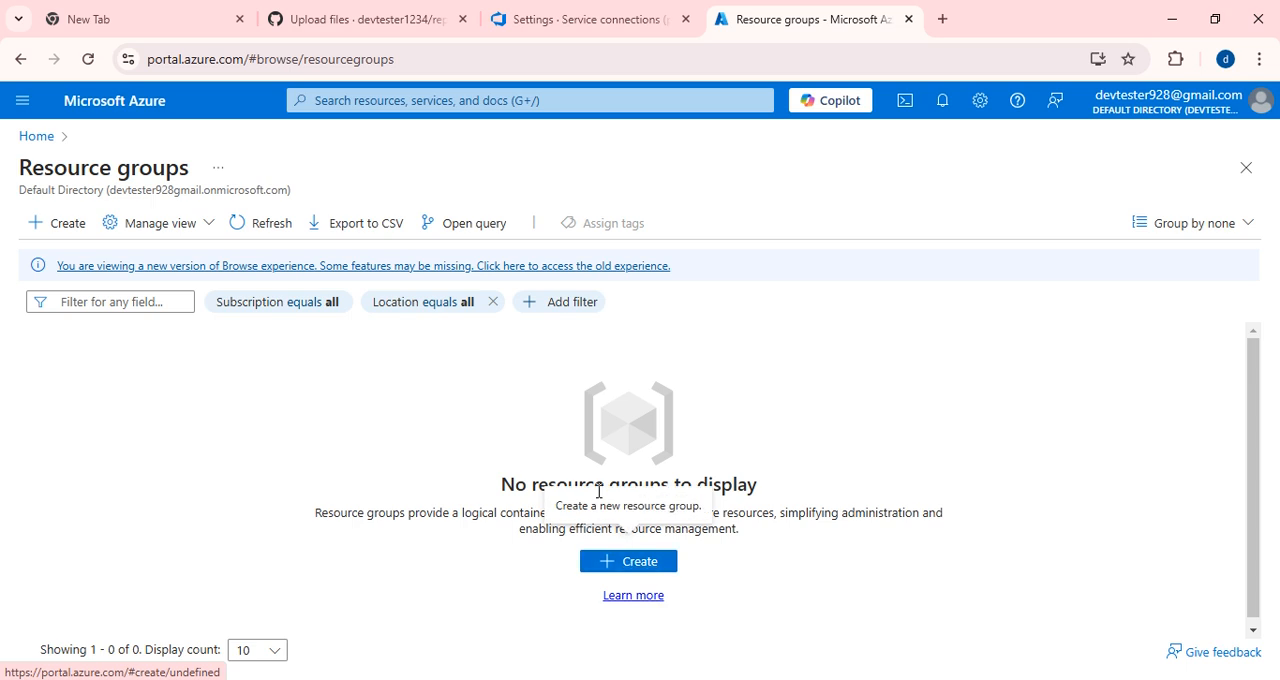
left_click(58, 223)
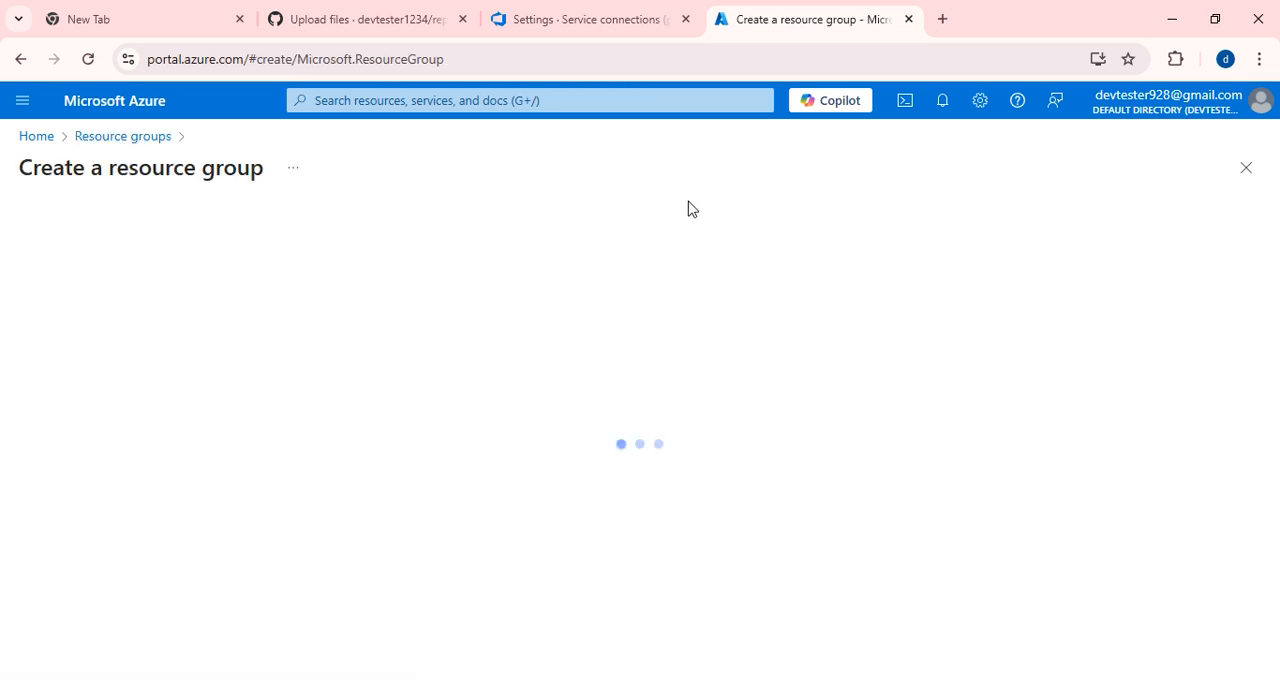
left_click(289, 408)
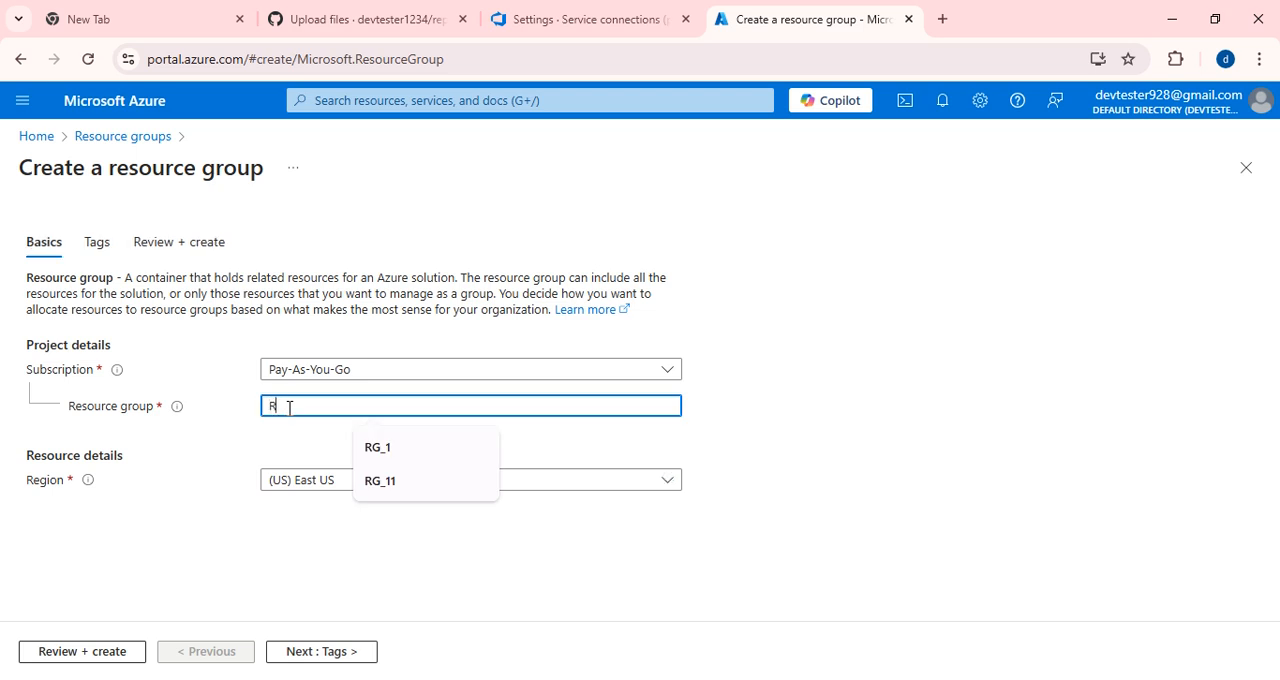
type("RG_99")
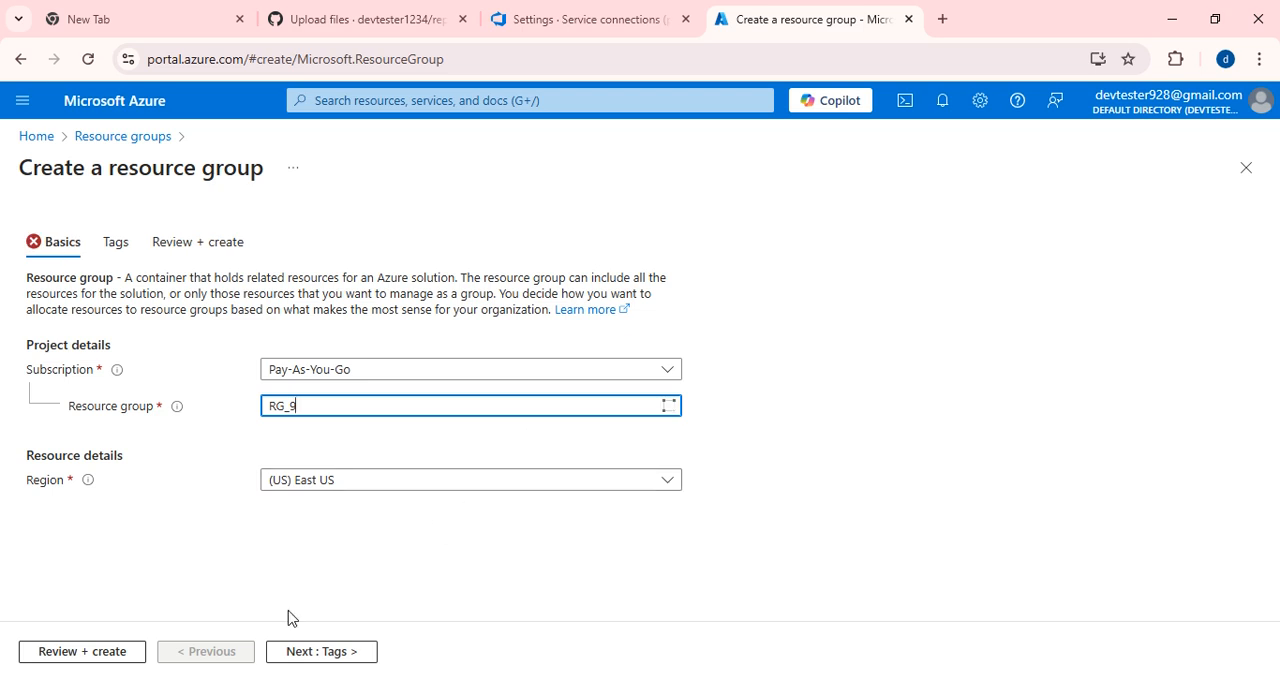
left_click(116, 660)
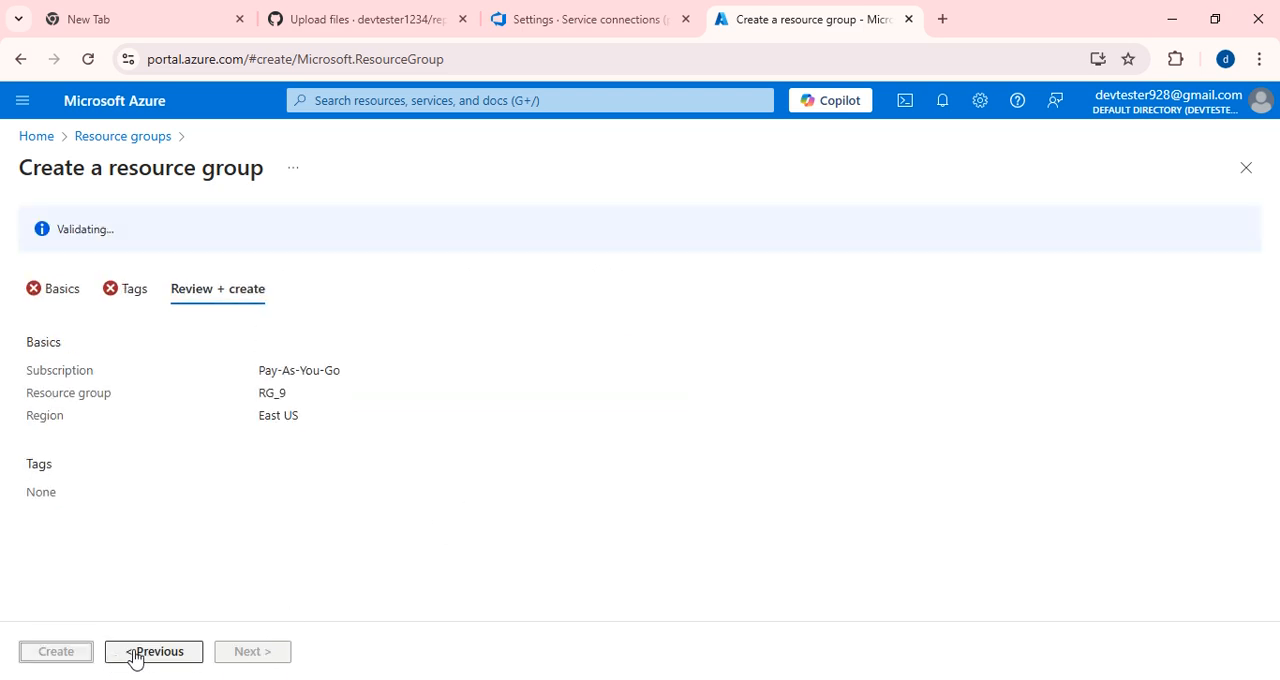
left_click(157, 655)
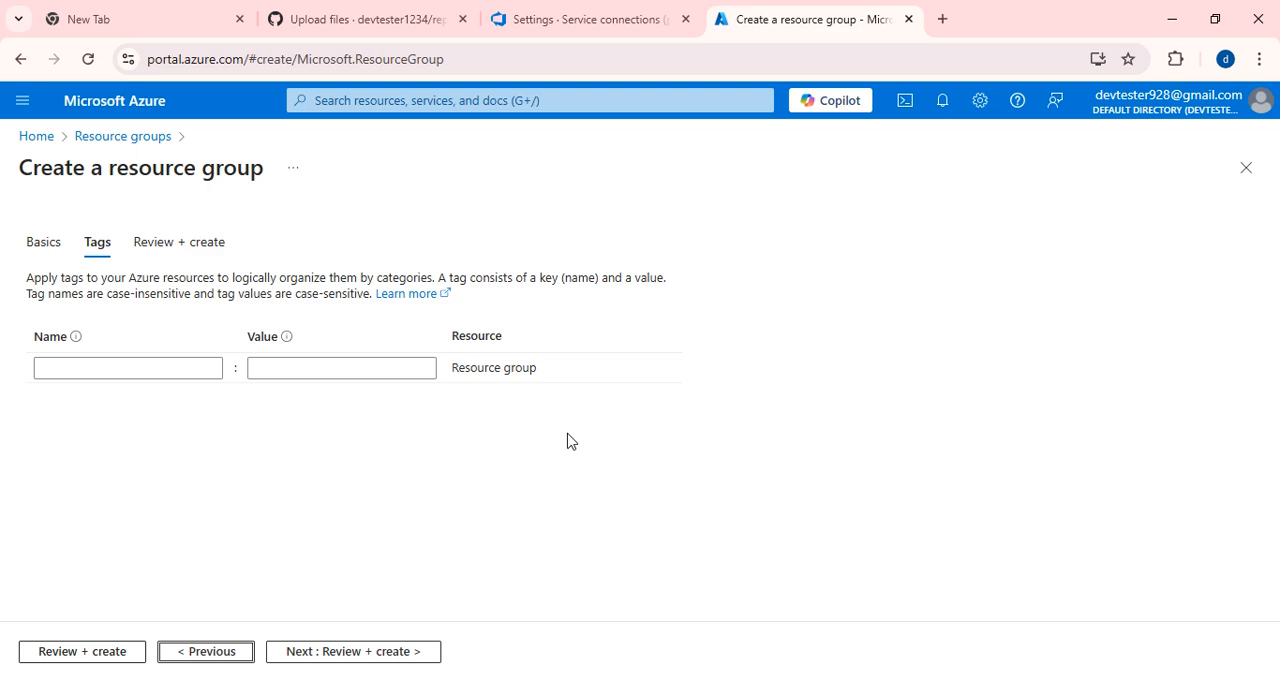
left_click(103, 655)
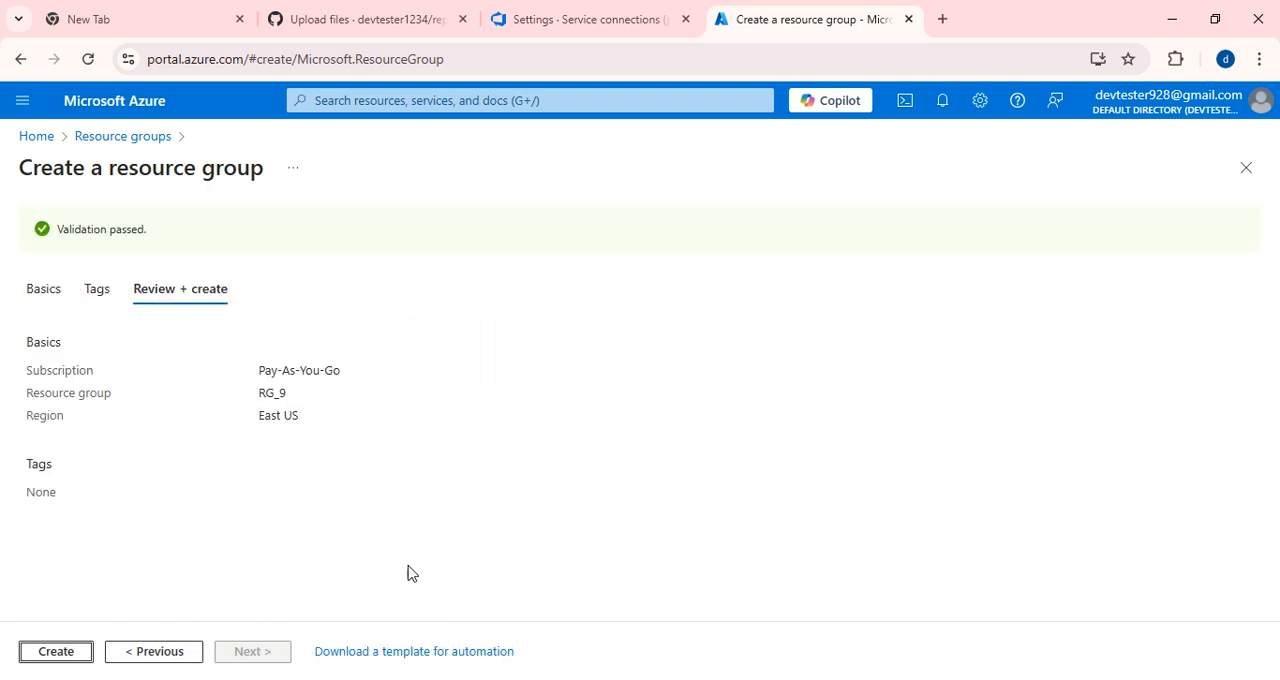
left_click(50, 657)
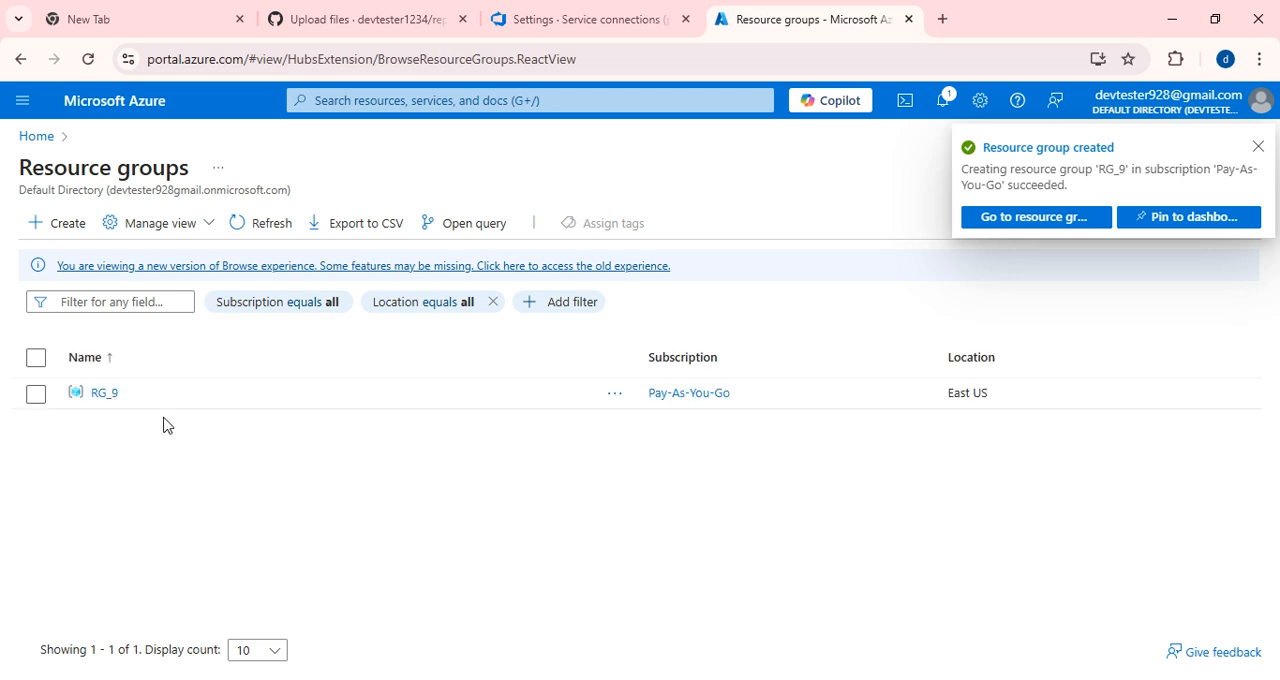
Start creating an App Service web app in the Pay-As-You-Go subscription and assign it to resource group RG_9.
left_click(36, 137)
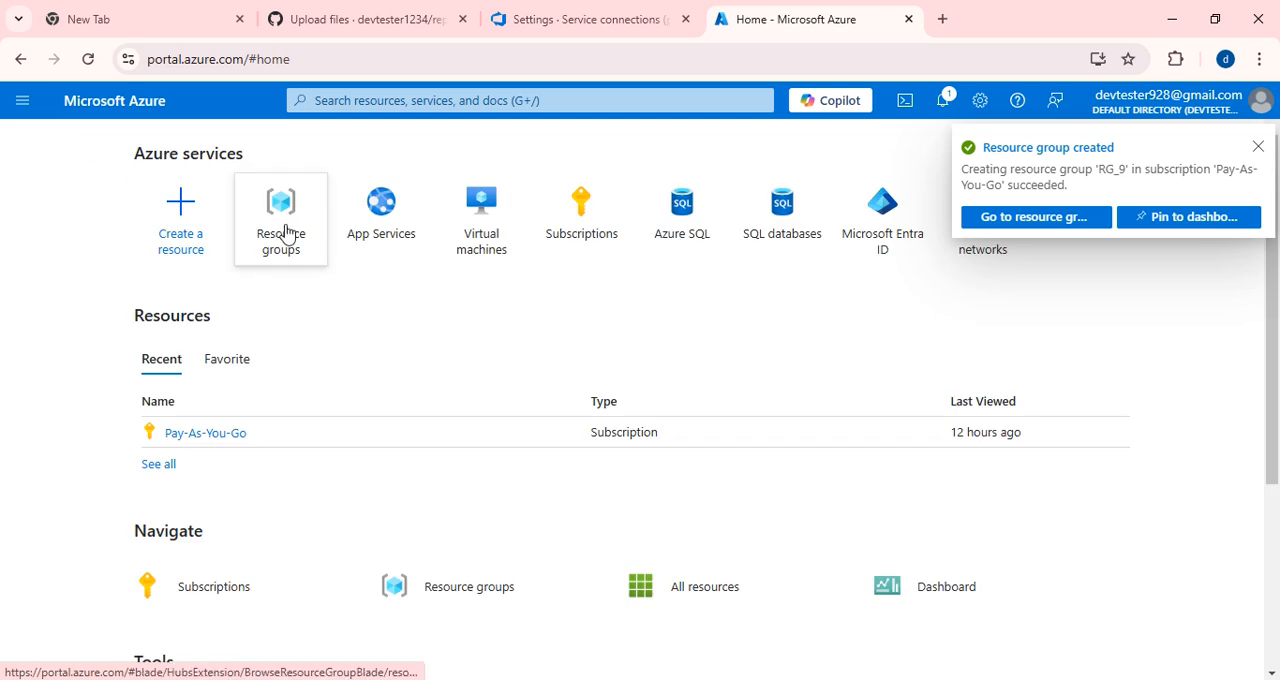
left_click(385, 226)
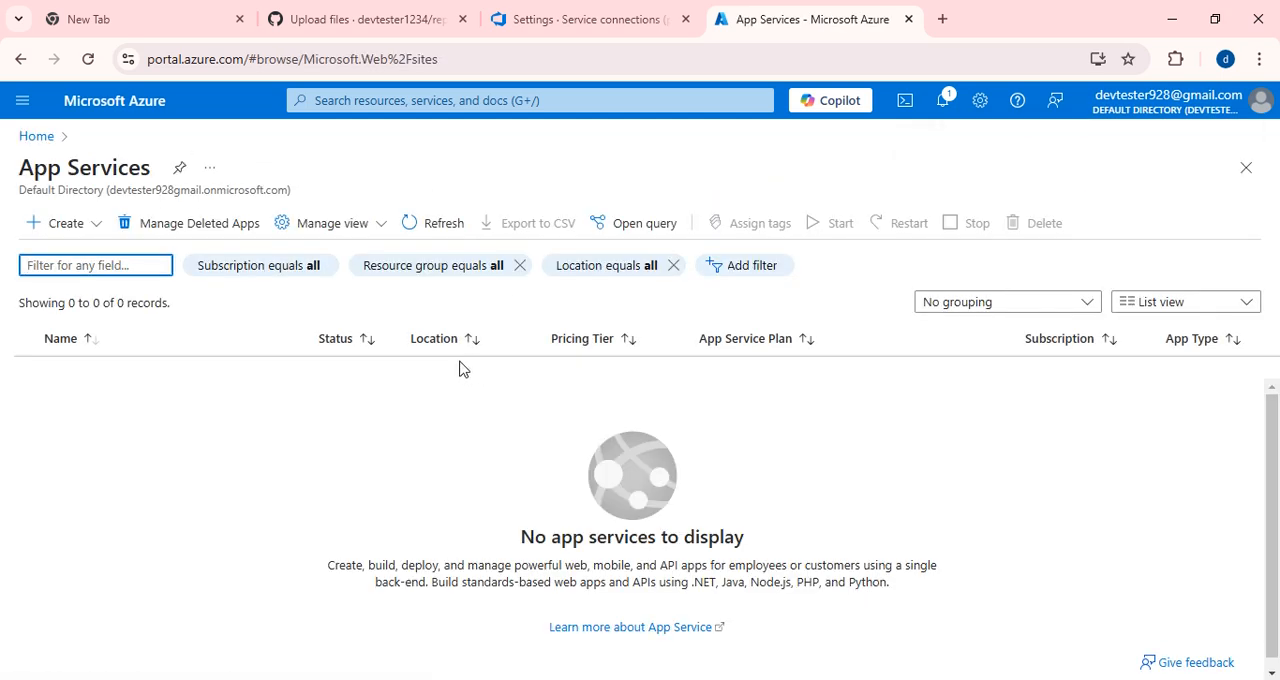
left_click(80, 226)
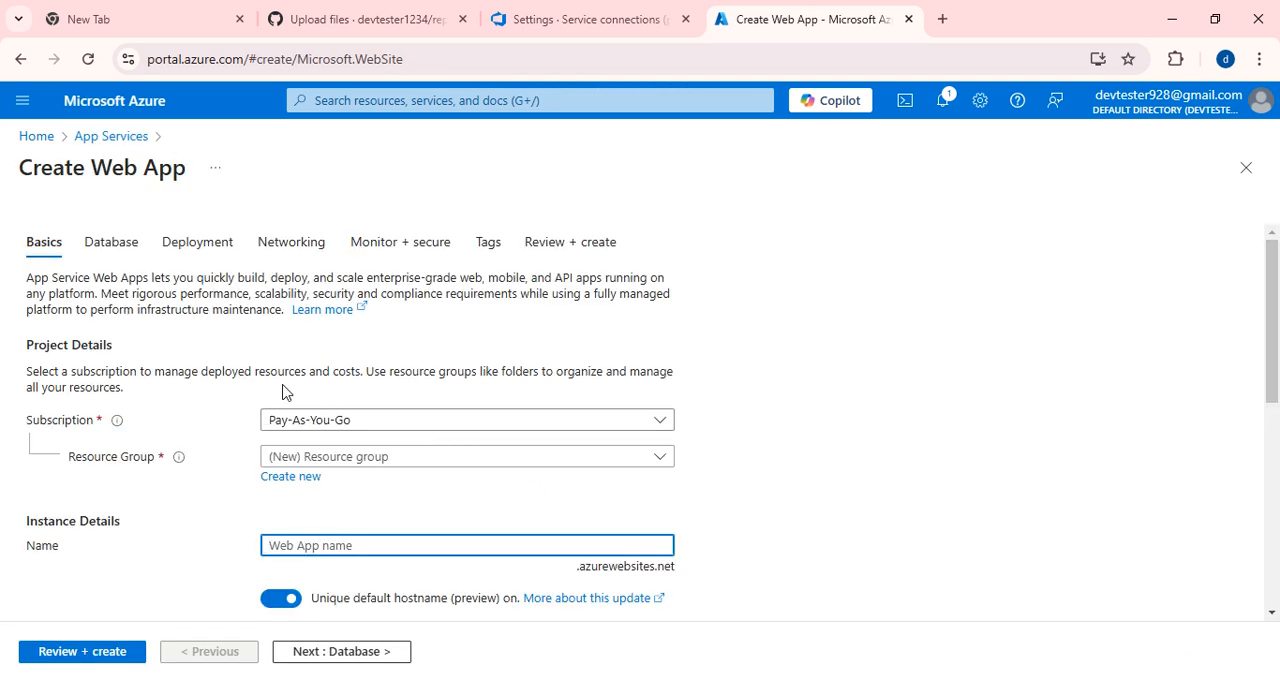
scroll(166, 417, "down", 1)
left_click(659, 364)
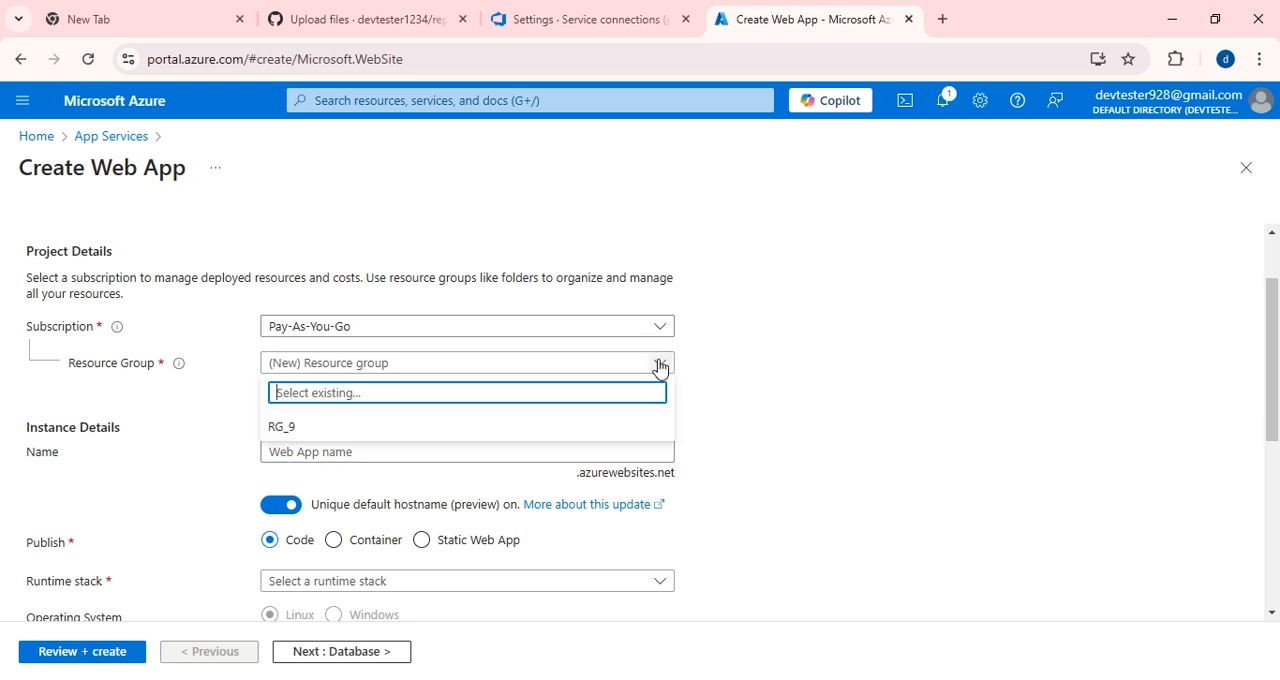
left_click(287, 429)
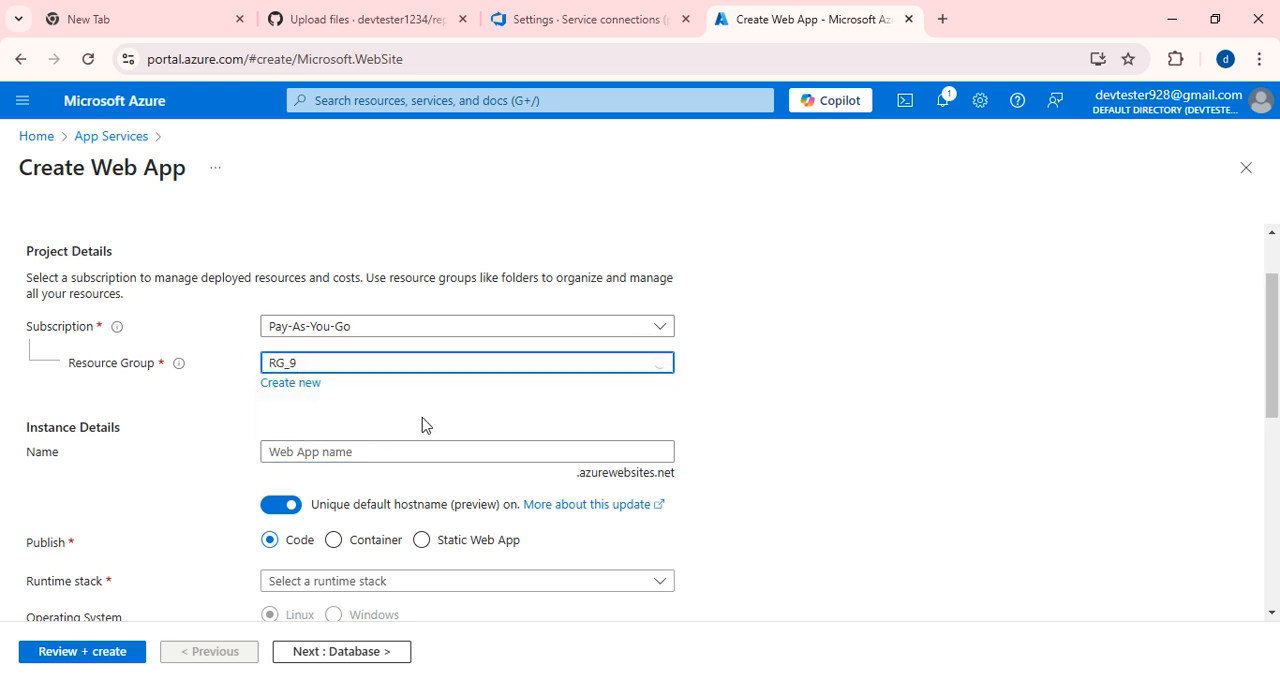
Name the web app app9app.
scroll(314, 394, "down", 2)
scroll(303, 354, "up", 2)
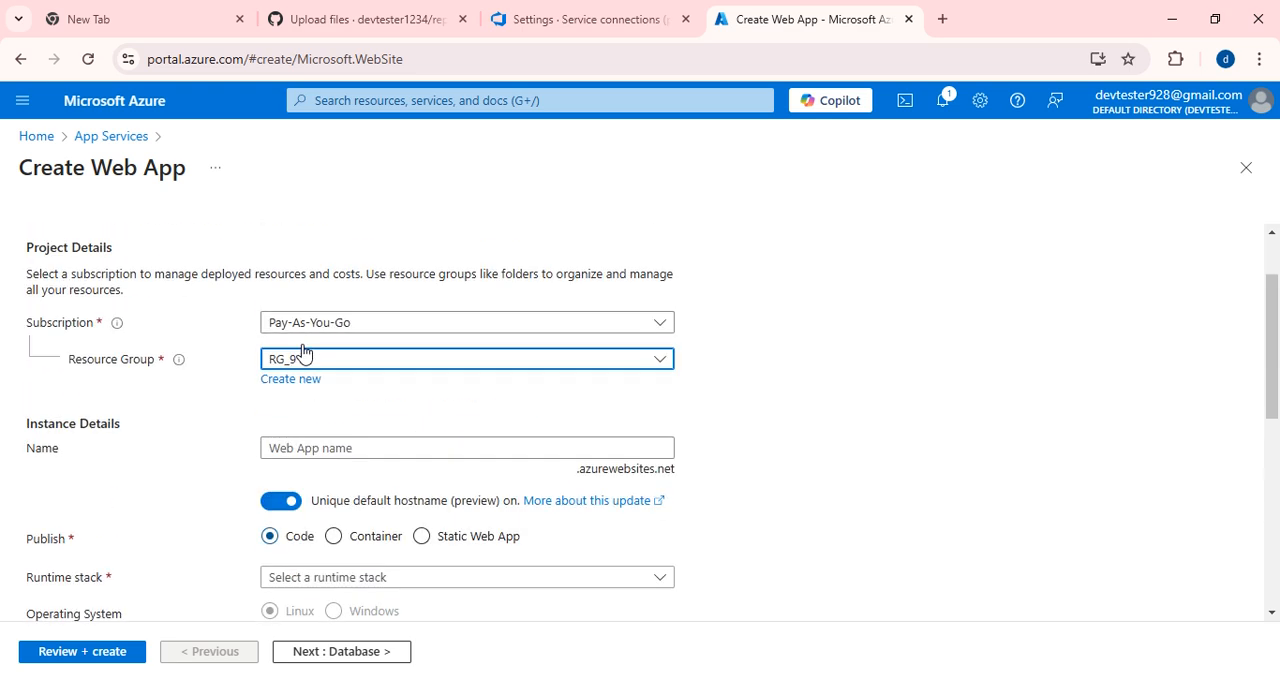
left_click(296, 452)
type("app9a")
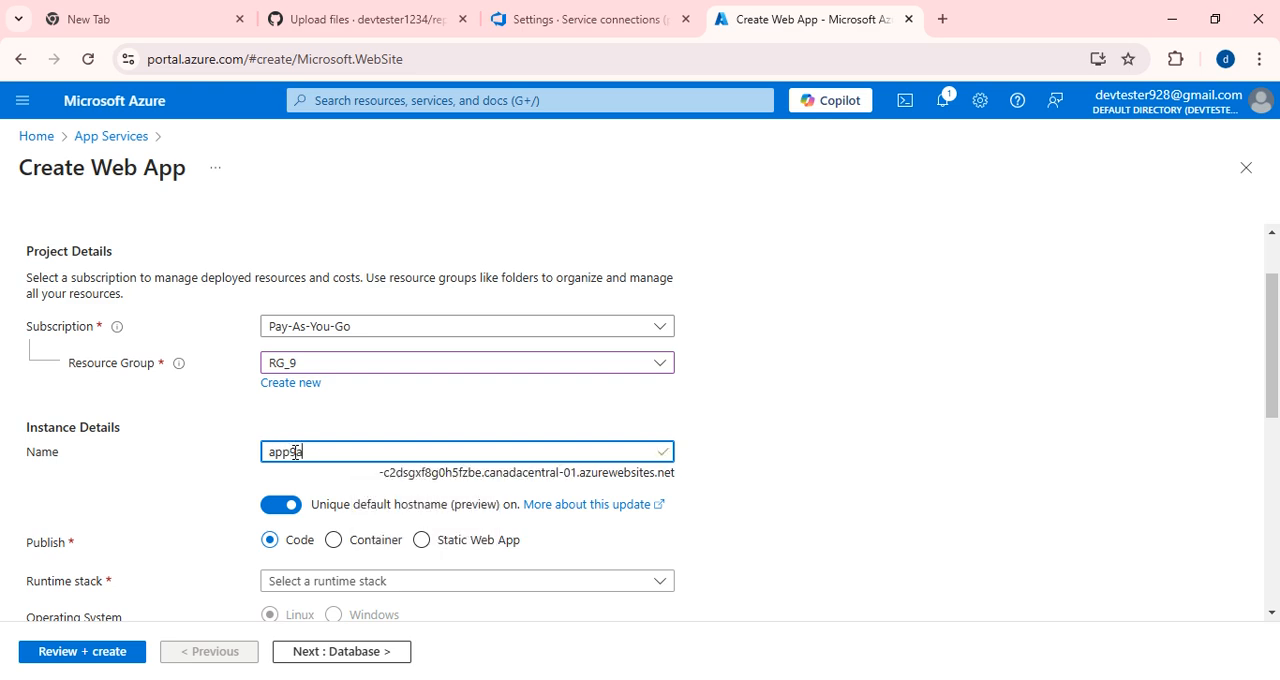
type("pp")
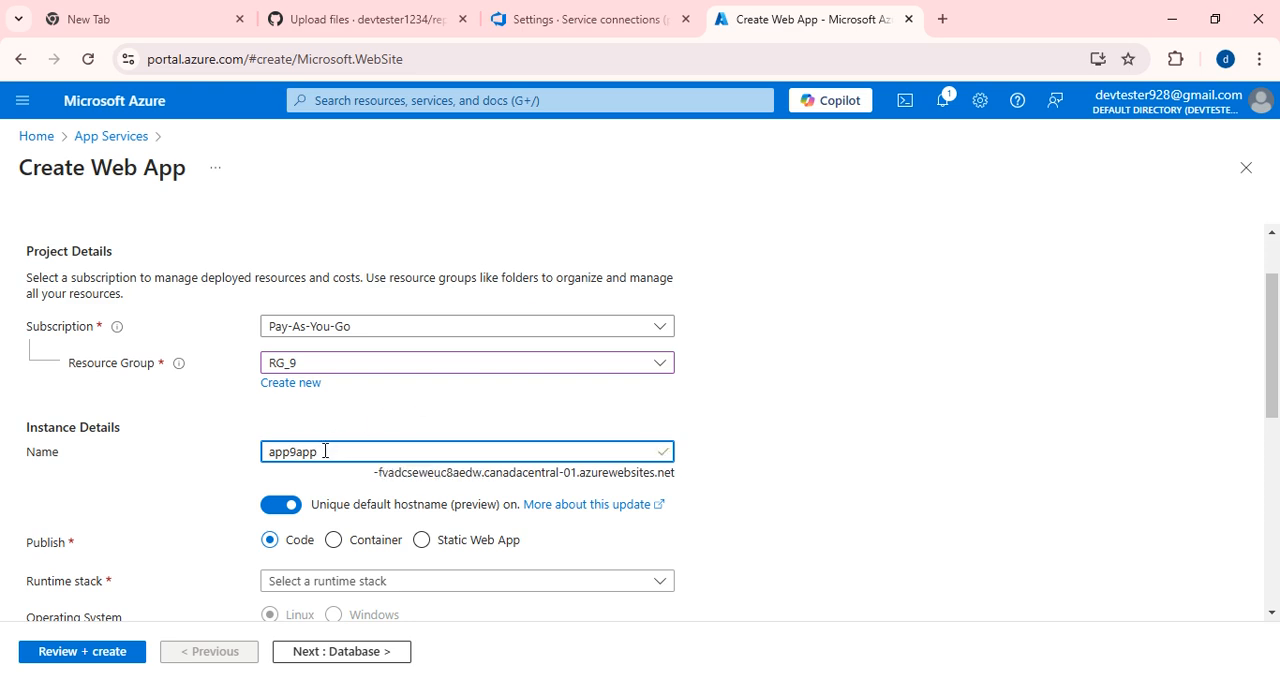
Keep Code as the publish method and set the web app's runtime stack to ASP.NET V4.8.
scroll(330, 449, "down", 1)
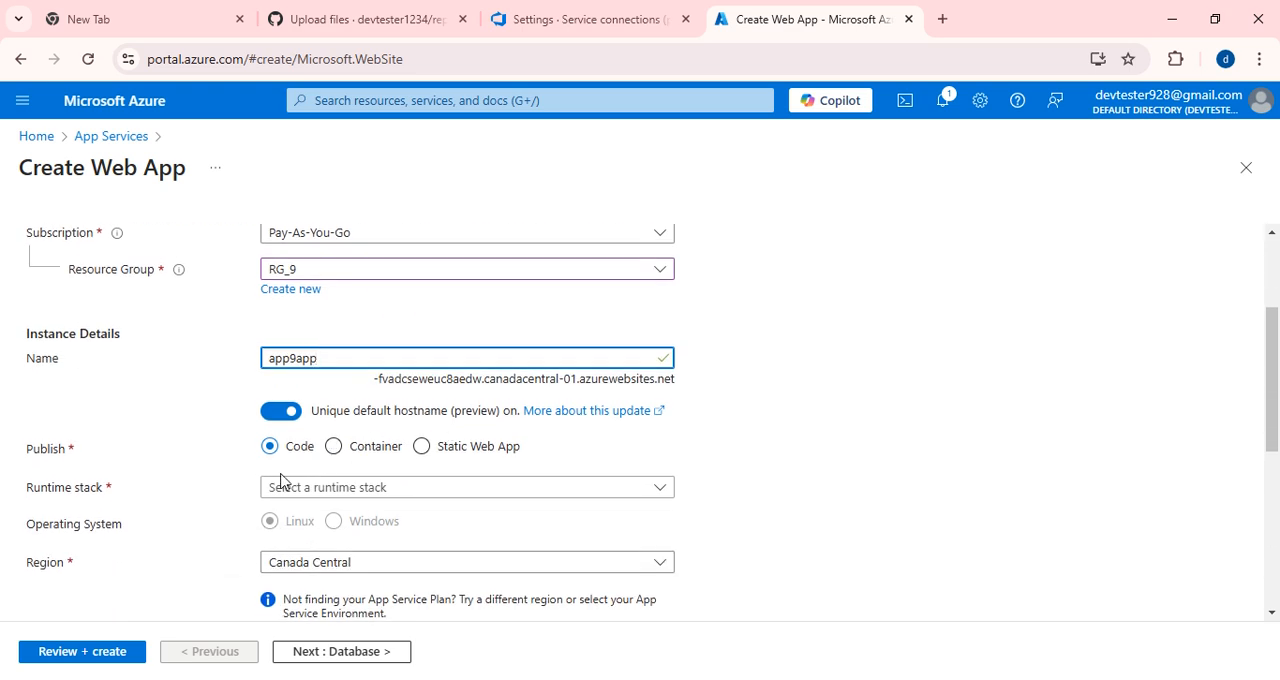
scroll(192, 380, "down", 1)
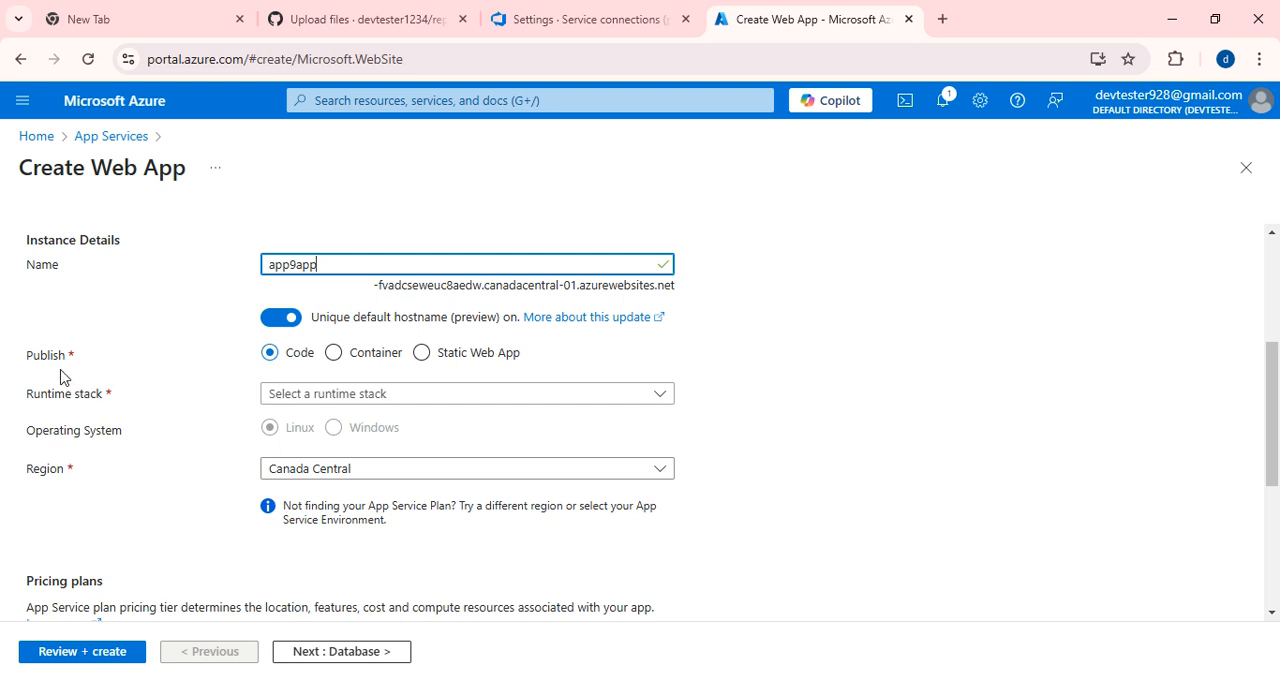
left_click_drag(32, 360, 226, 358)
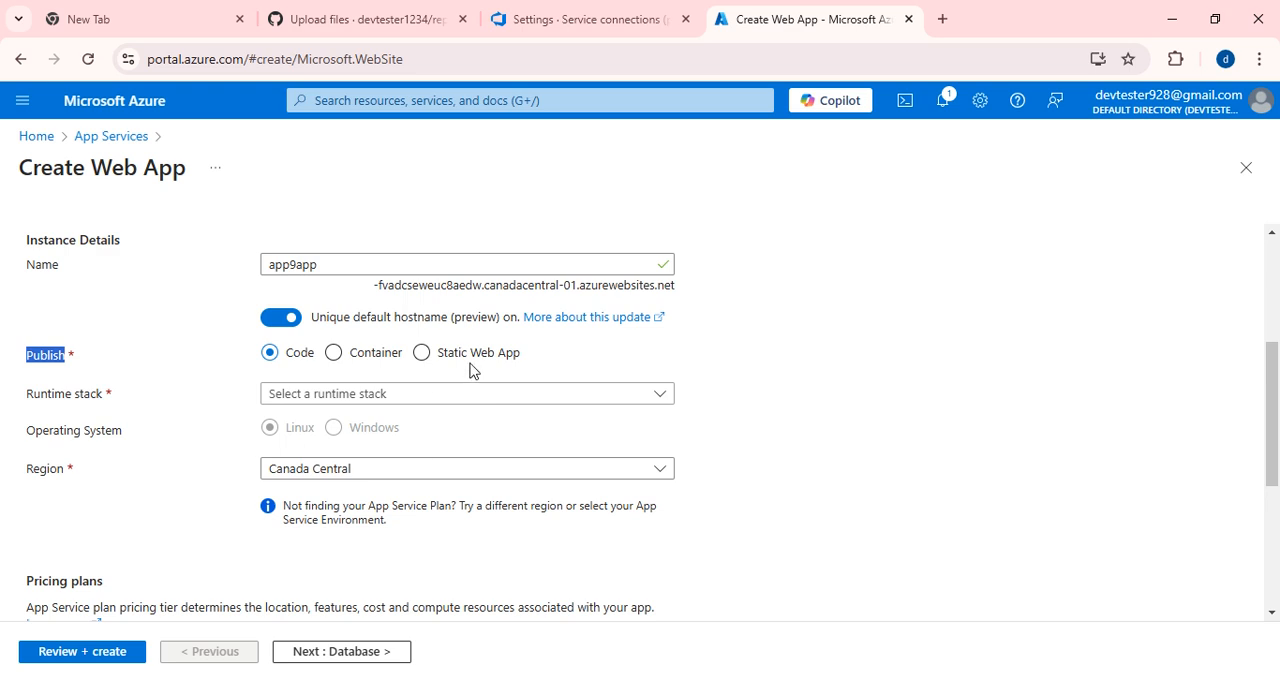
scroll(251, 382, "up", 1)
left_click(124, 386)
left_click(516, 489)
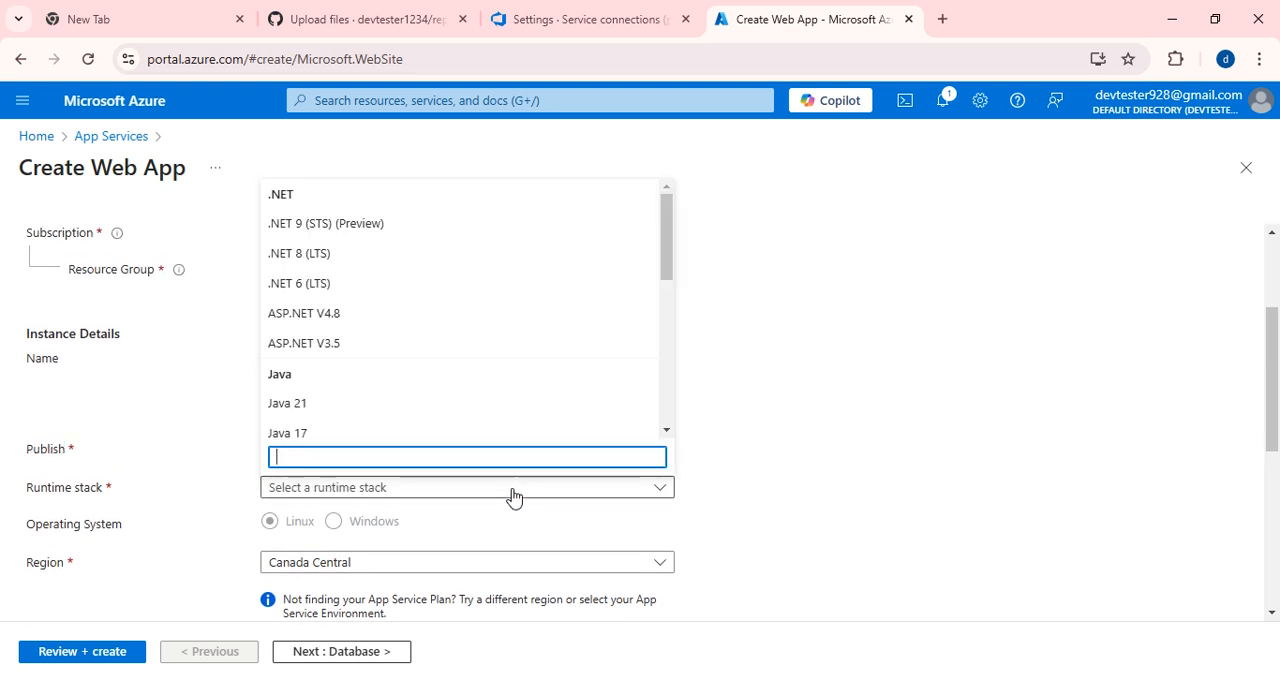
left_click(333, 315)
scroll(478, 418, "down", 1)
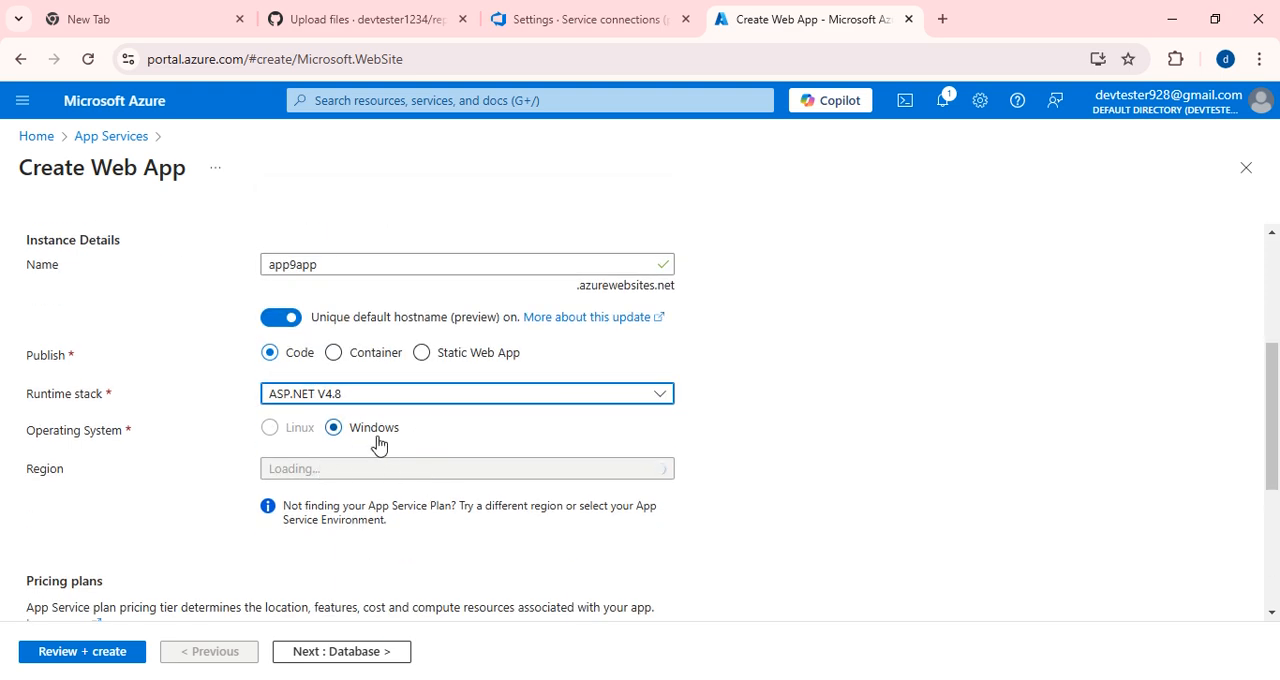
Set the web app's region to Japan West.
scroll(366, 437, "down", 2)
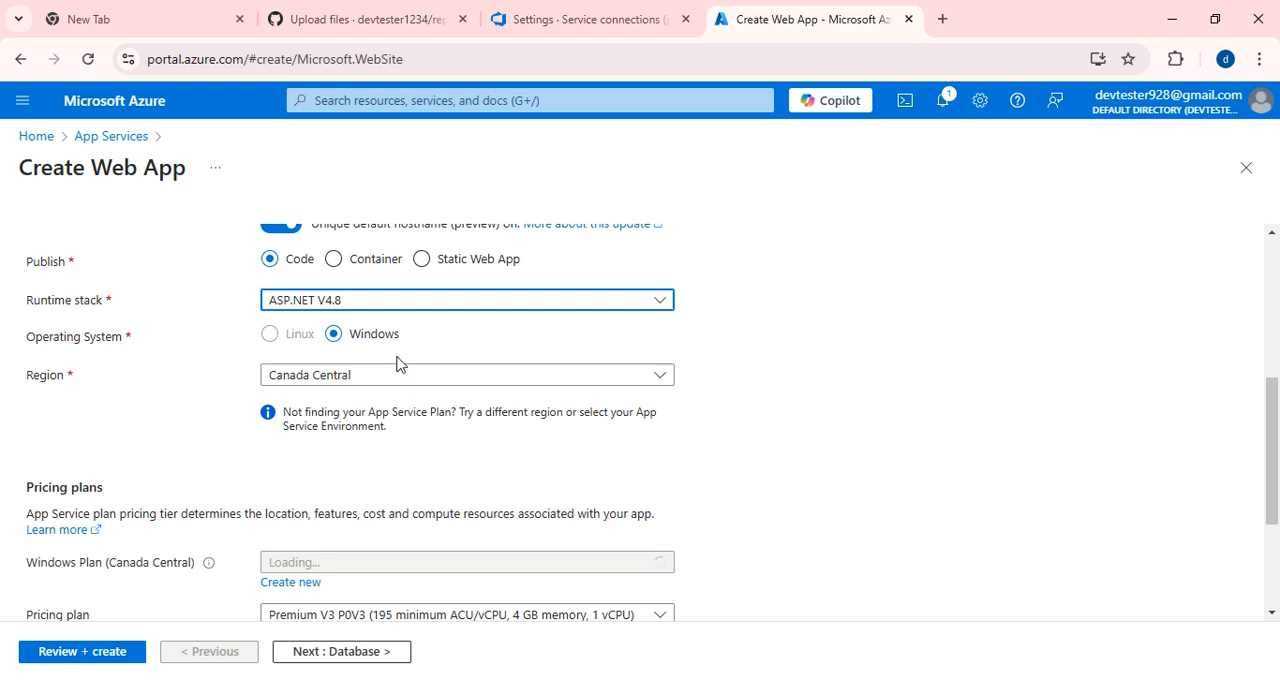
scroll(397, 364, "down", 1)
left_click(462, 283)
scroll(443, 478, "down", 3)
type("jap")
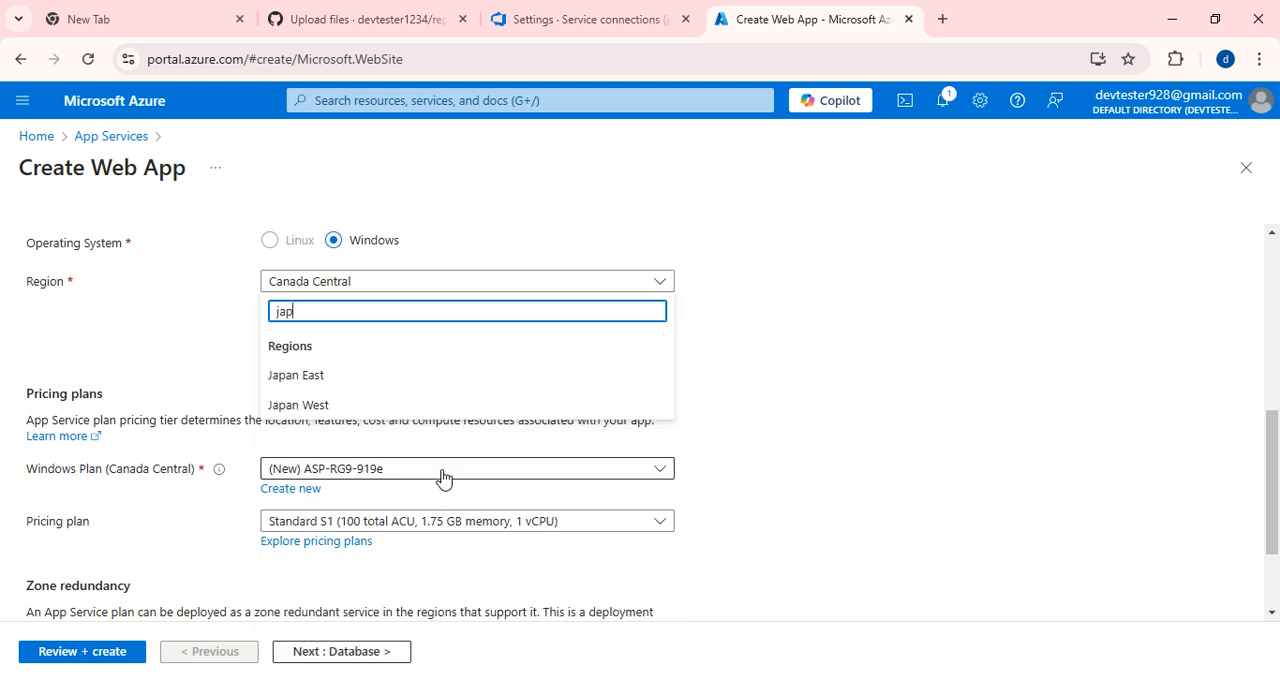
left_click(290, 404)
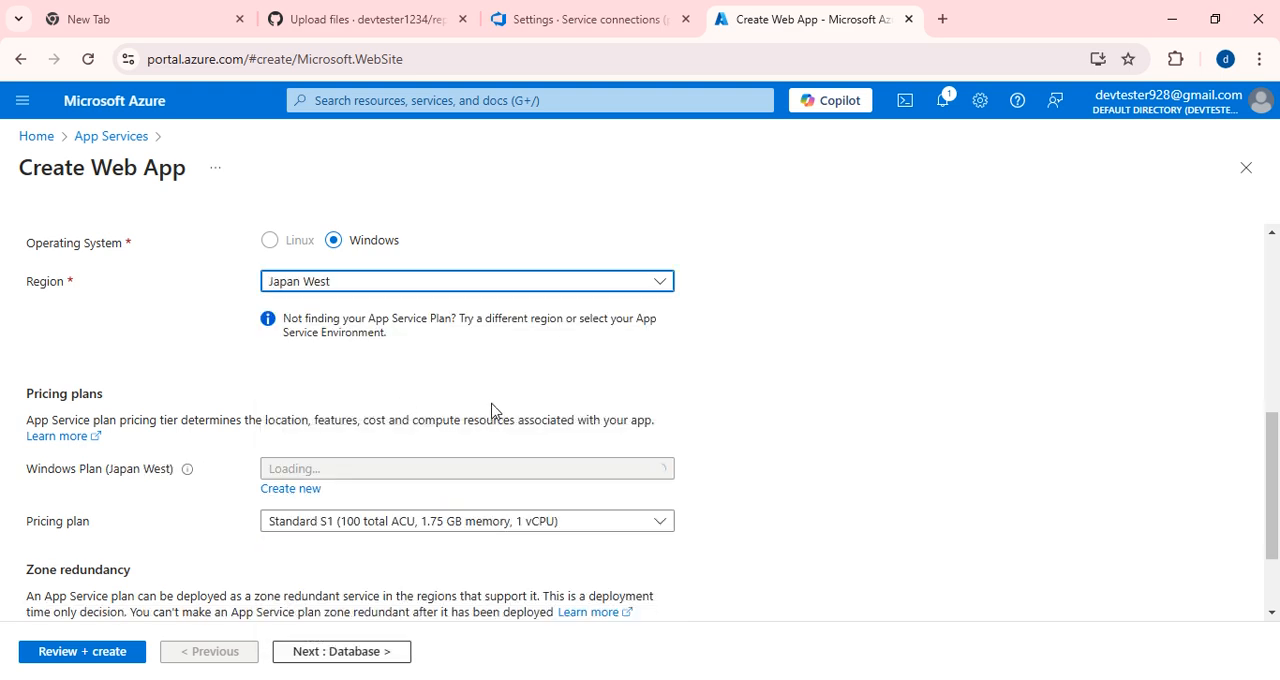
Choose the Free F1 (Shared infrastructure) pricing plan for the web app and check the instance details.
scroll(500, 420, "down", 1)
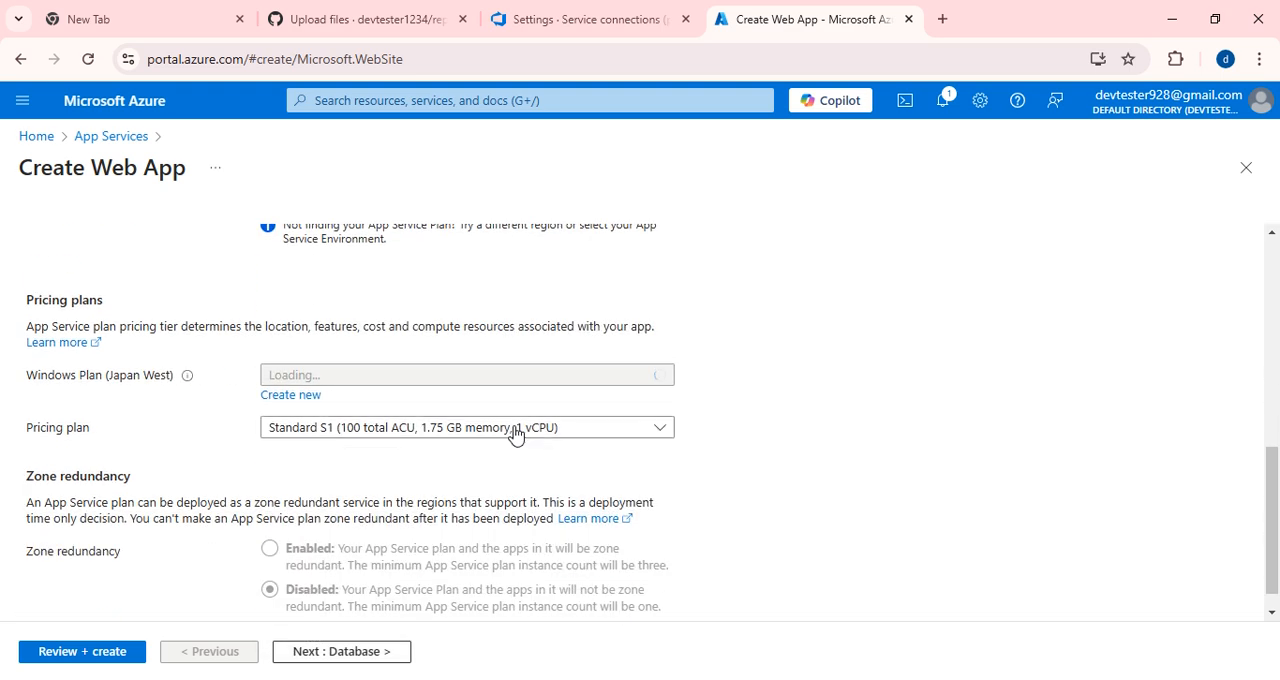
left_click(510, 432)
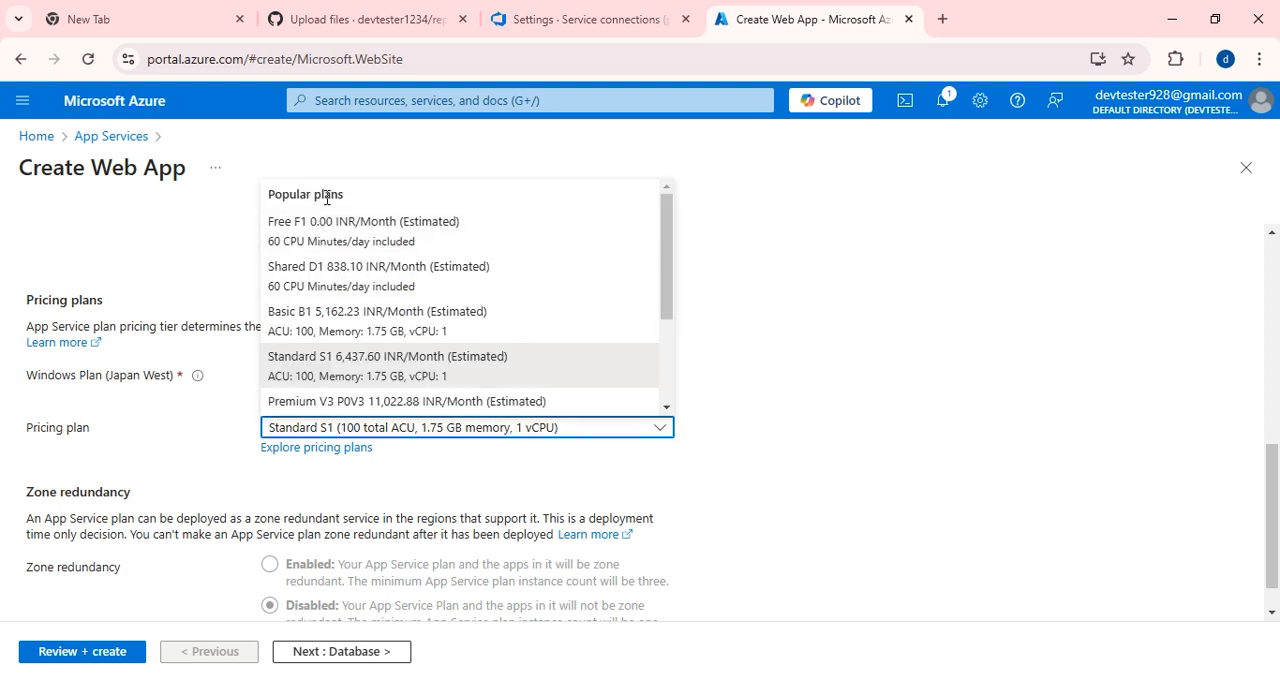
left_click(328, 235)
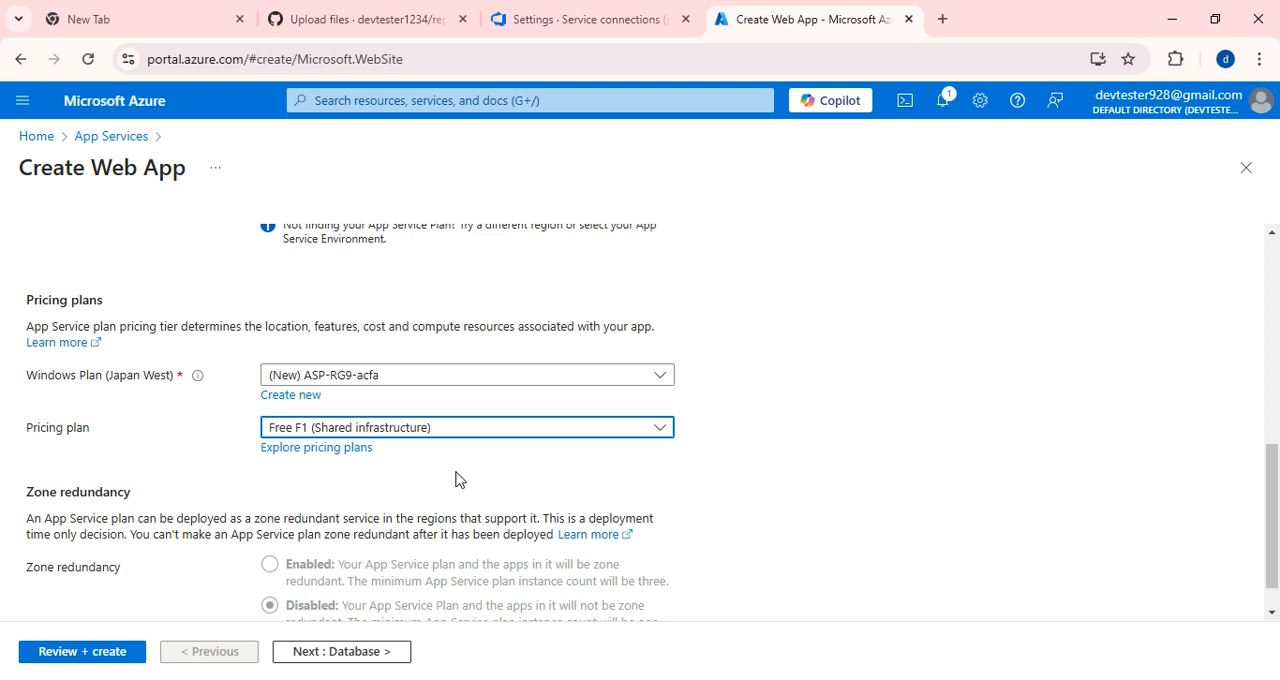
scroll(455, 480, "up", 3)
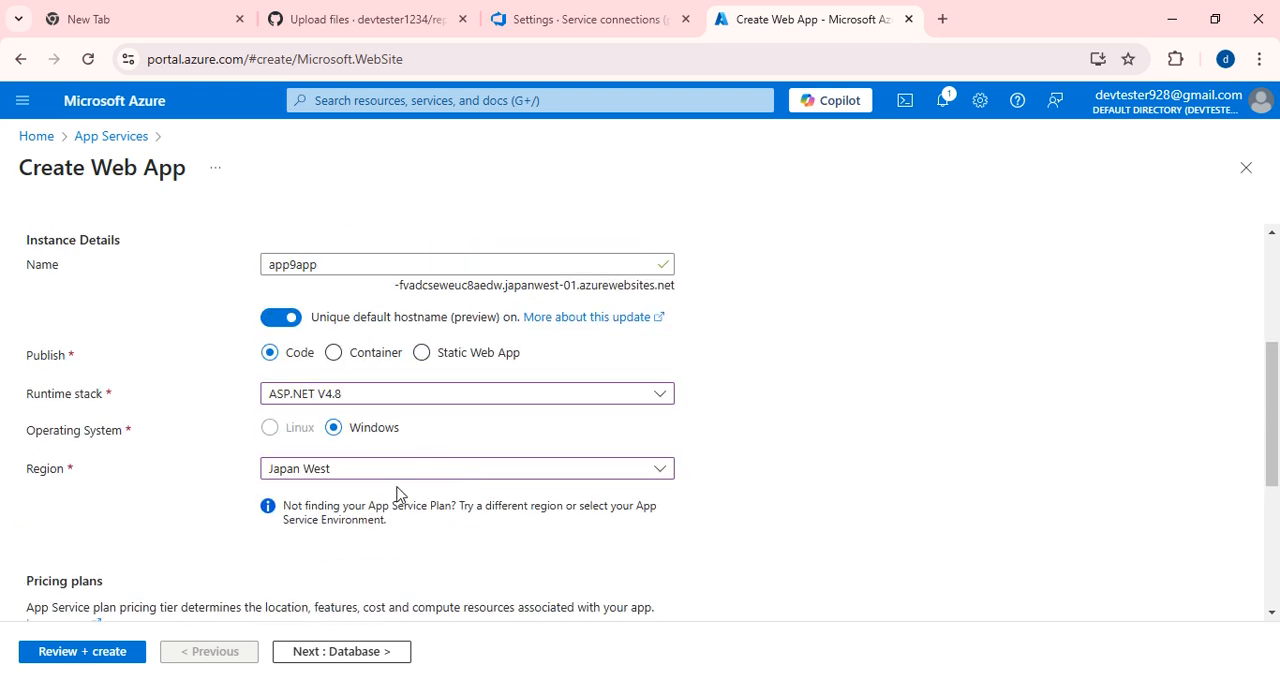
scroll(396, 493, "down", 3)
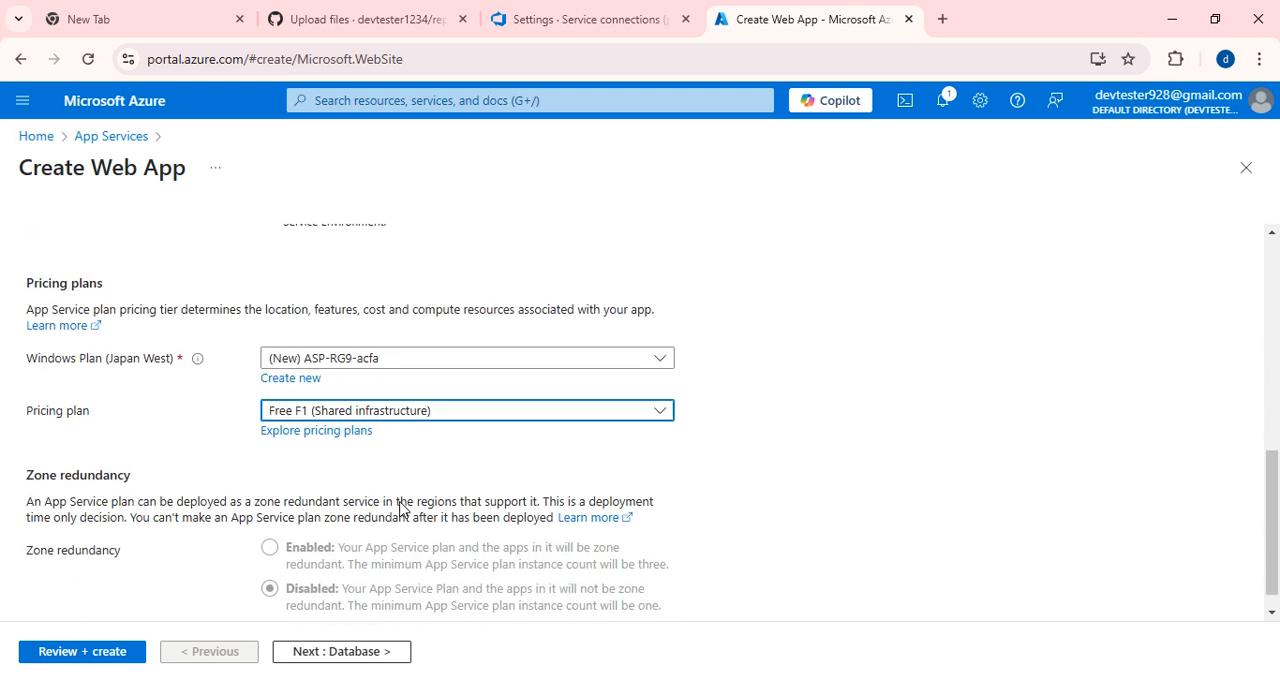
Proceed past the database settings without a database and enable continuous deployment in the deployment settings.
left_click(355, 652)
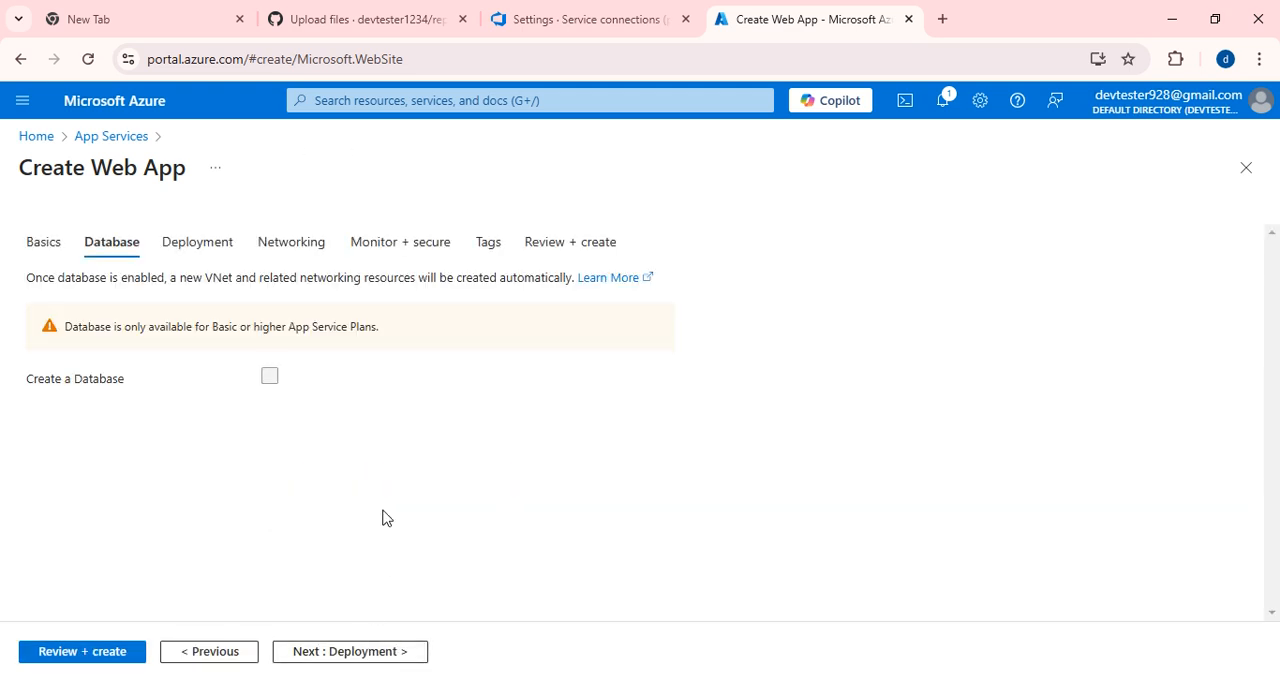
left_click(326, 658)
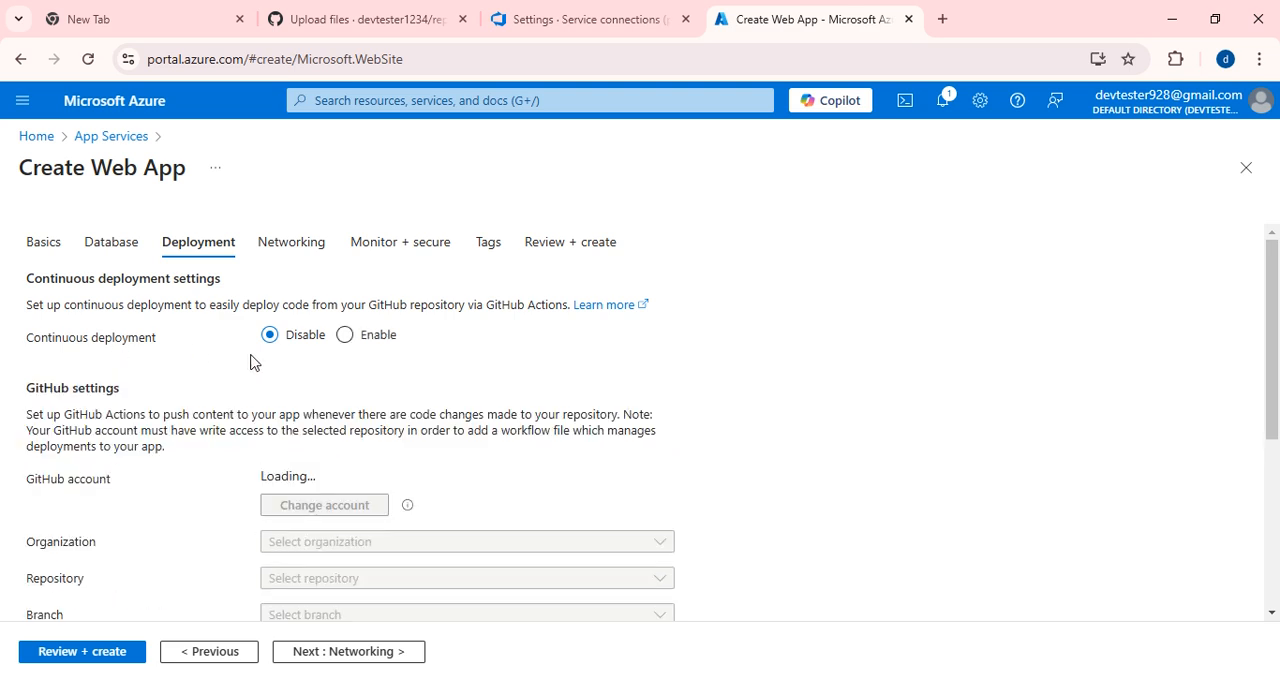
left_click(345, 336)
scroll(511, 455, "down", 2)
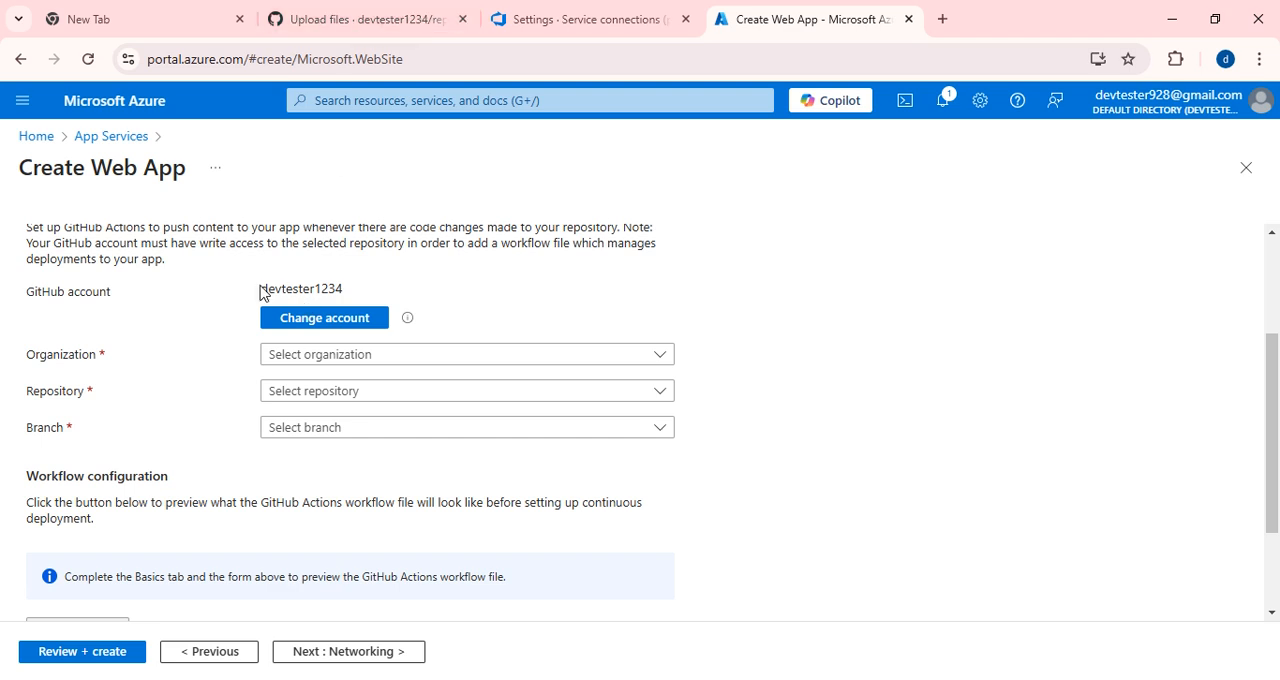
Select the GitHub account's own organization and the repo9 repository as the deployment source.
left_click_drag(262, 292, 354, 291)
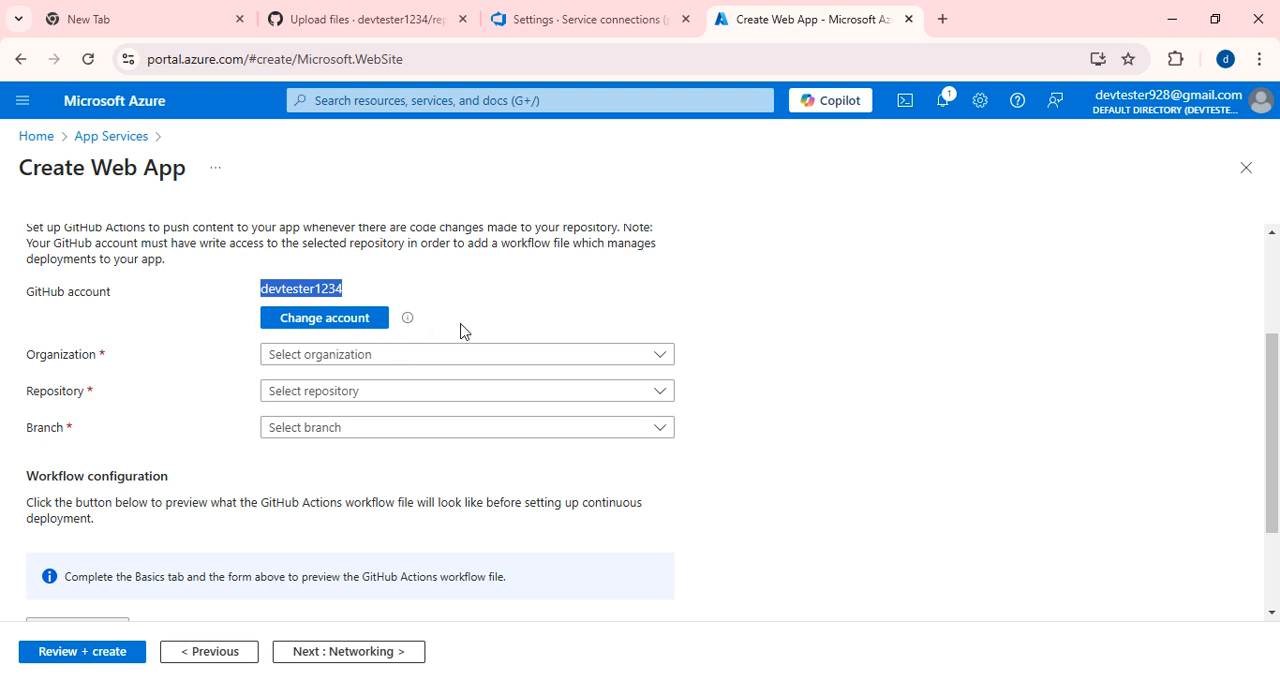
left_click(518, 290)
left_click(398, 356)
left_click(321, 422)
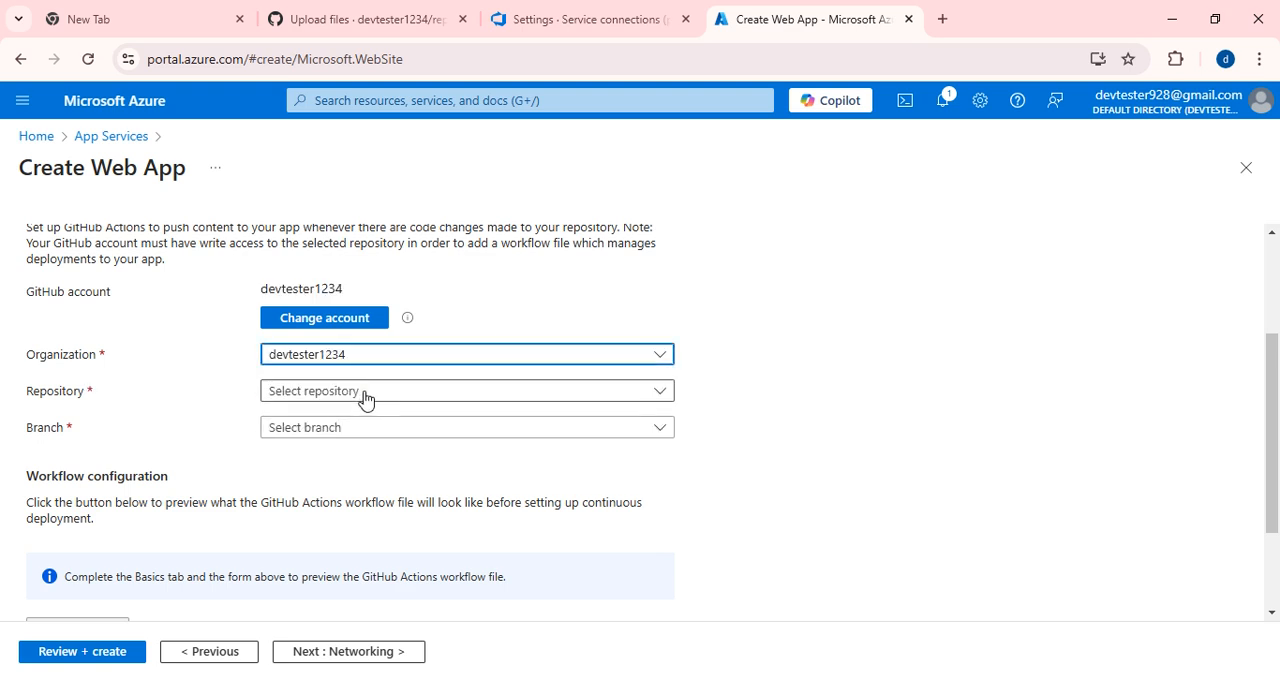
left_click(364, 396)
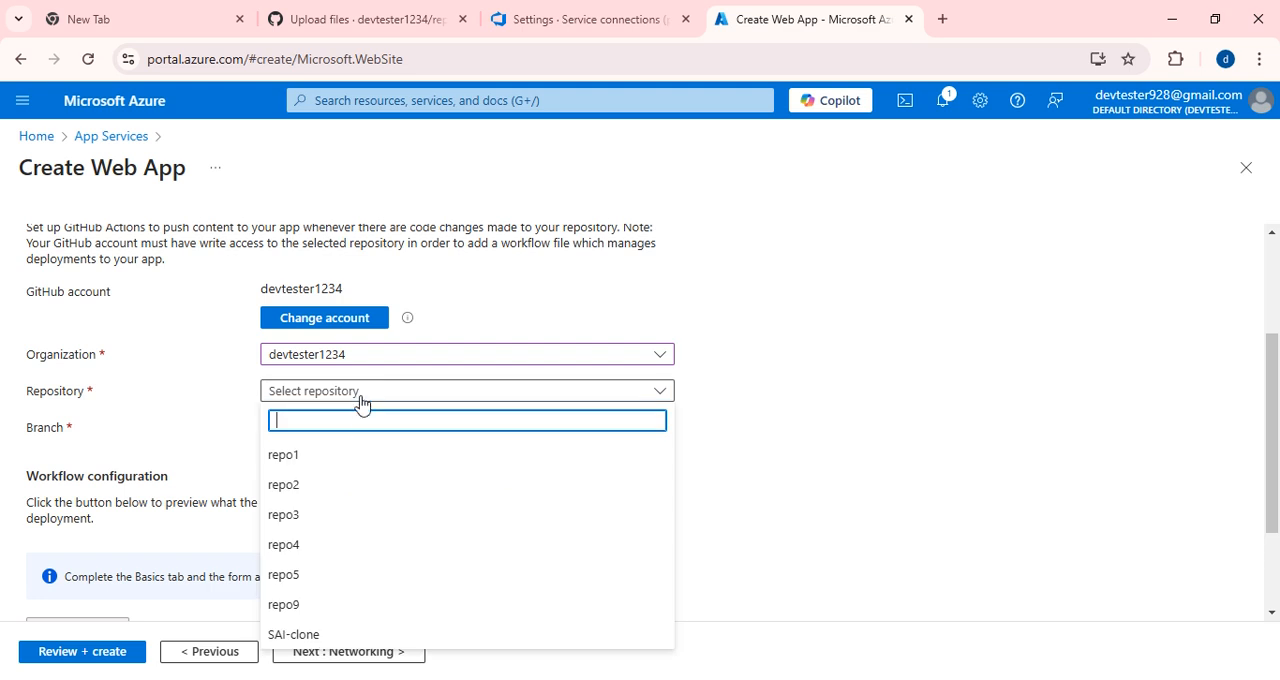
left_click(311, 606)
Try to choose a branch of repo9 for the continuous deployment.
left_click(519, 430)
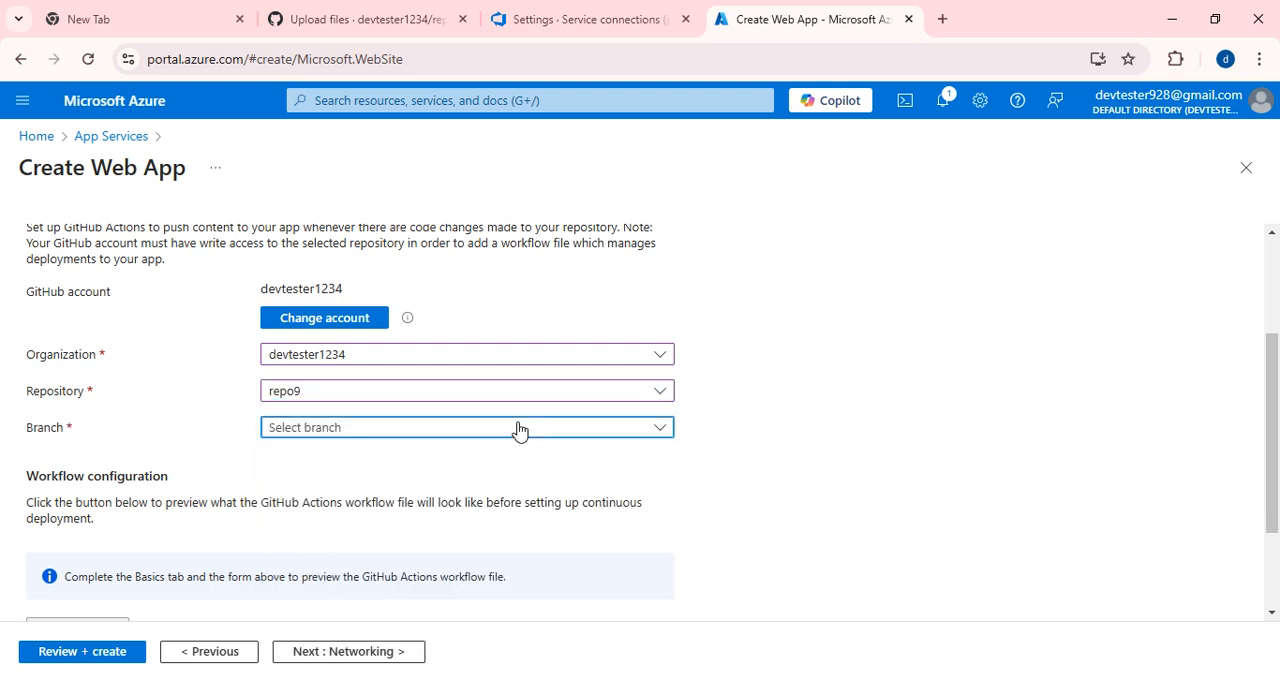
left_click(642, 436)
left_click(649, 432)
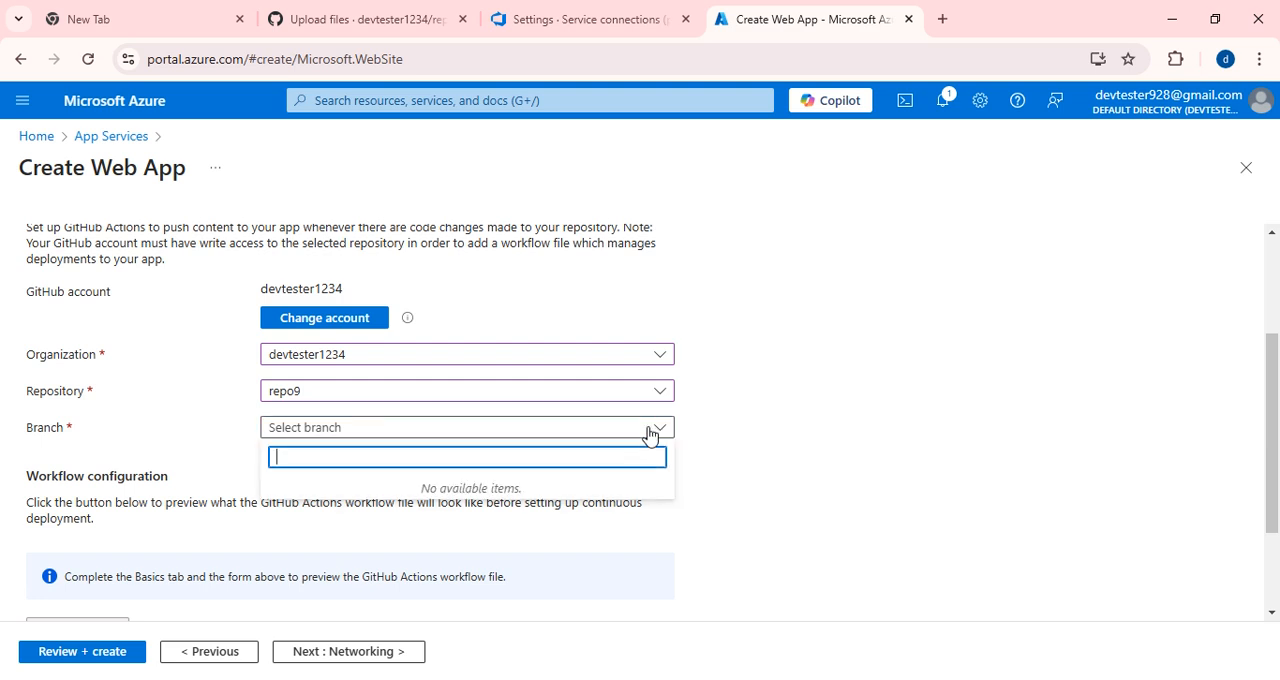
scroll(457, 331, "up", 2)
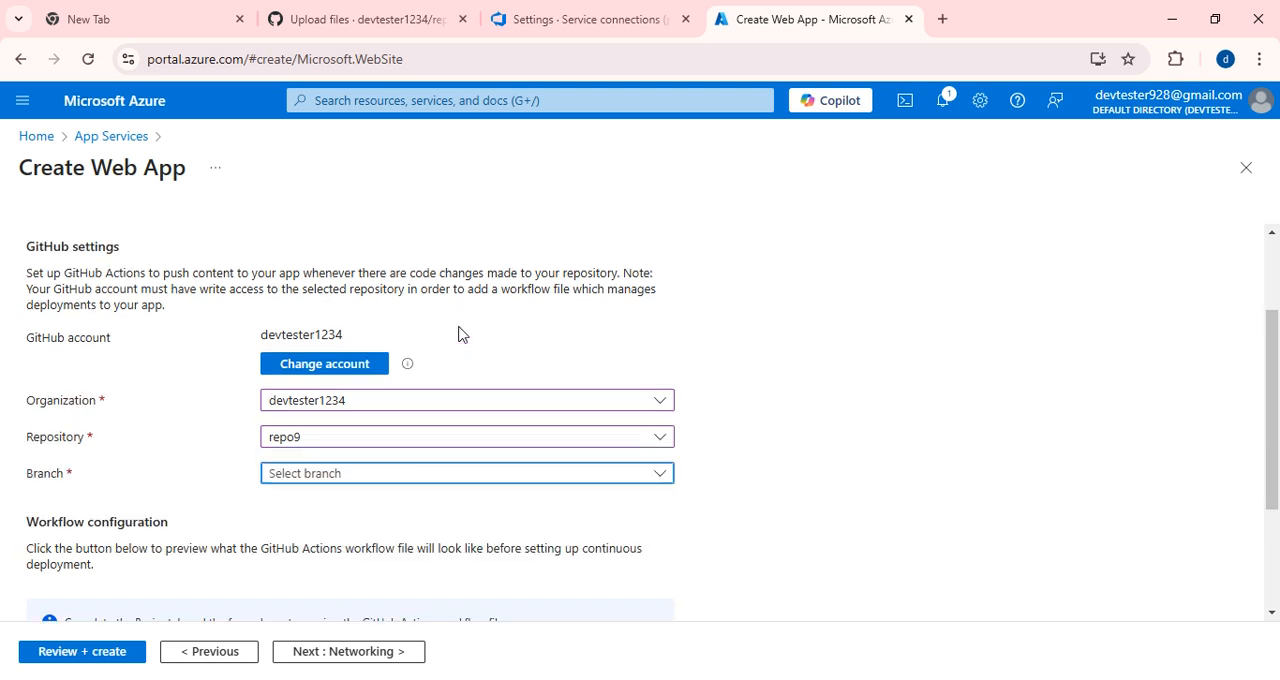
Switch to GitHub and commit the uploaded neogym-html files to repo9 with the default commit message.
left_click(380, 20)
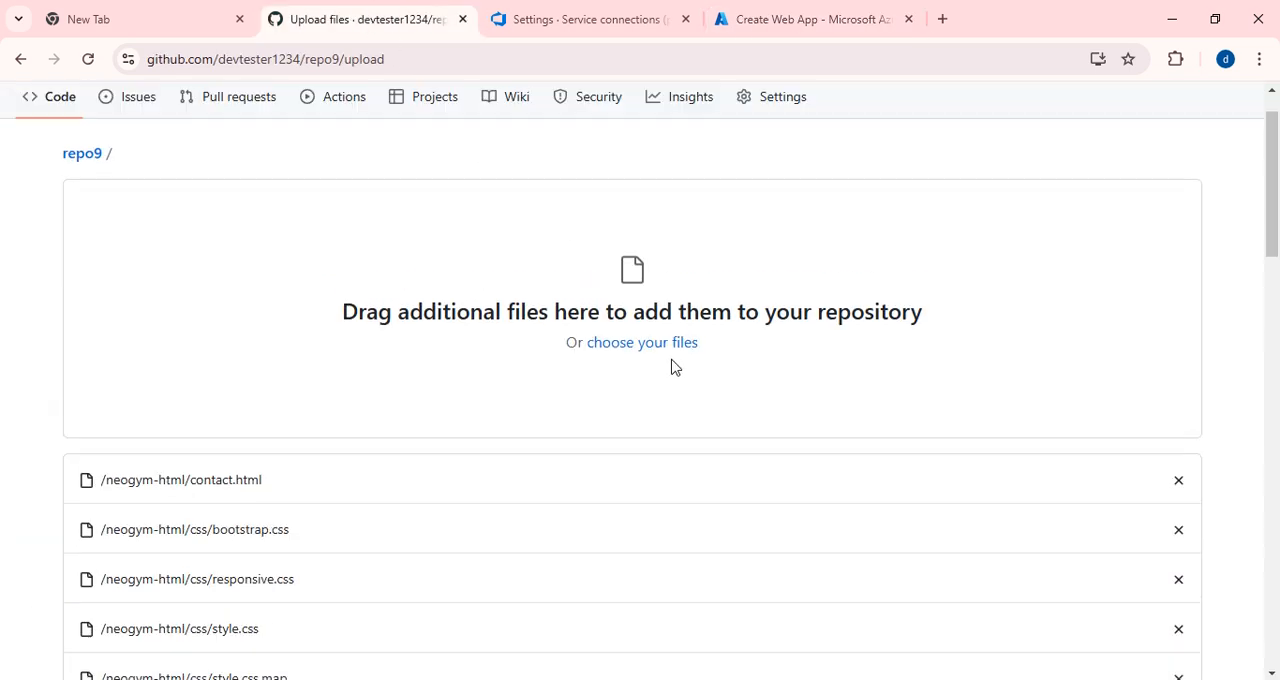
scroll(672, 368, "down", 20)
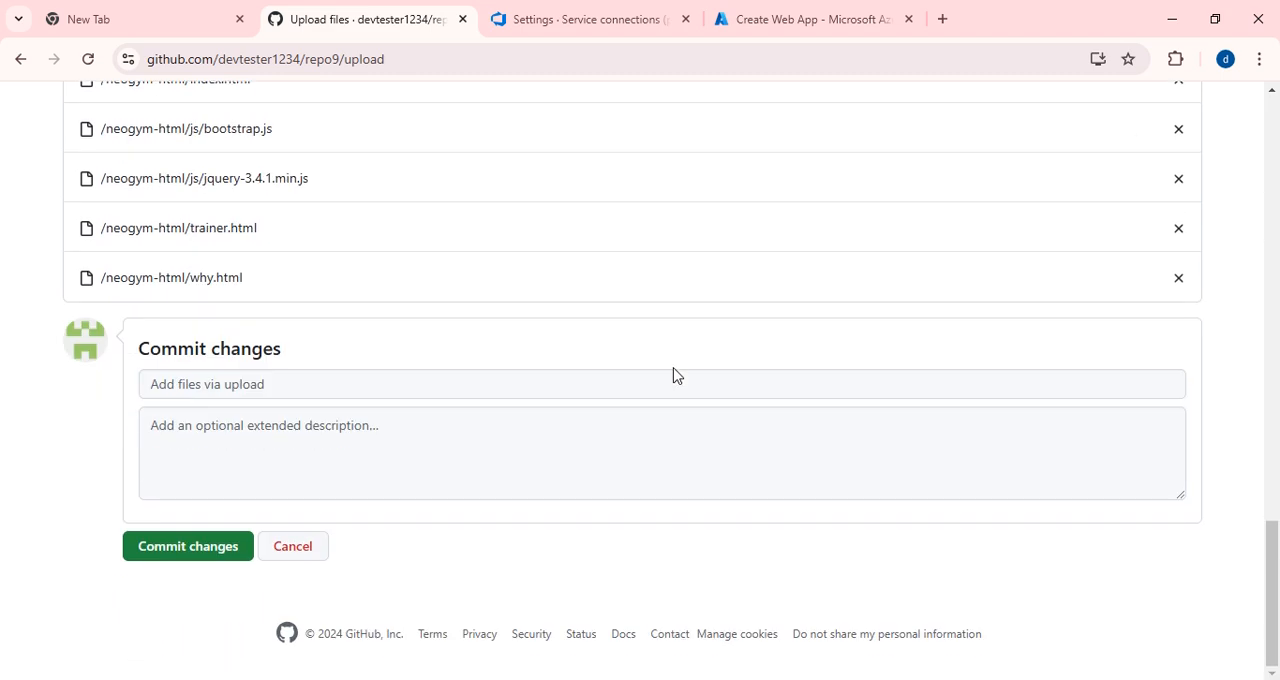
left_click(198, 548)
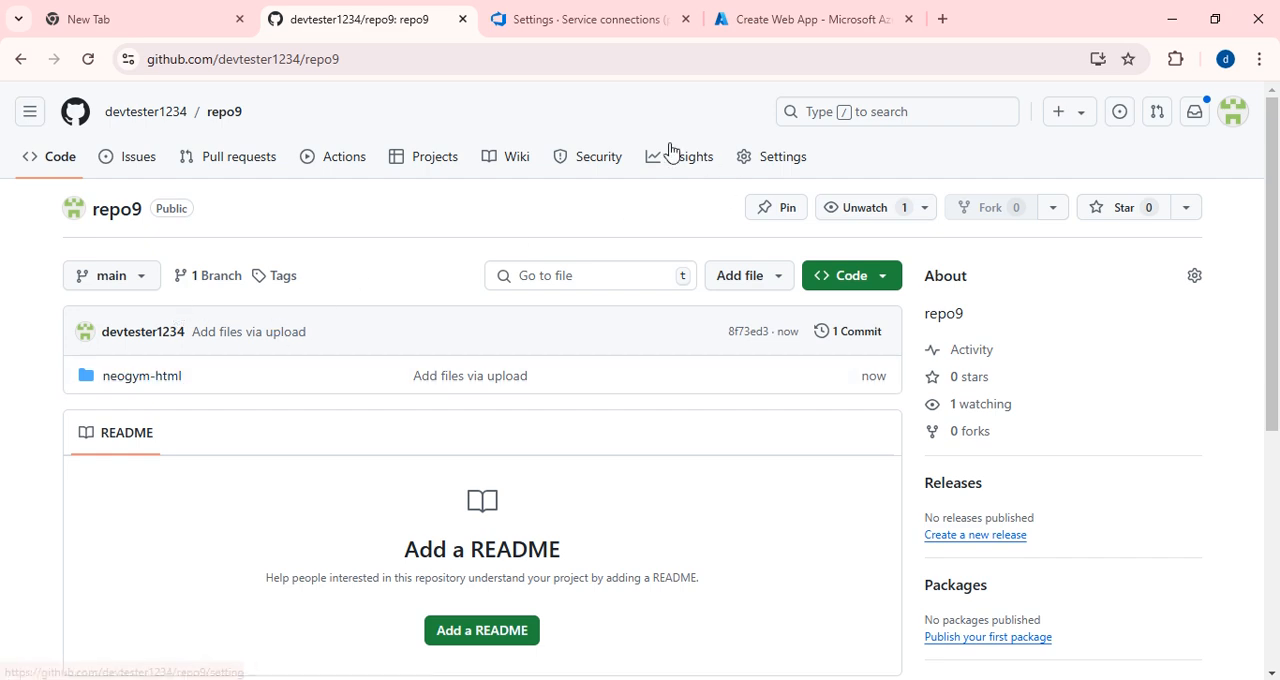
Switch to the Azure portal, change the deployment repository to repo1 and back to repo9, and select the main branch.
left_click(831, 20)
scroll(465, 493, "down", 2)
left_click(645, 428)
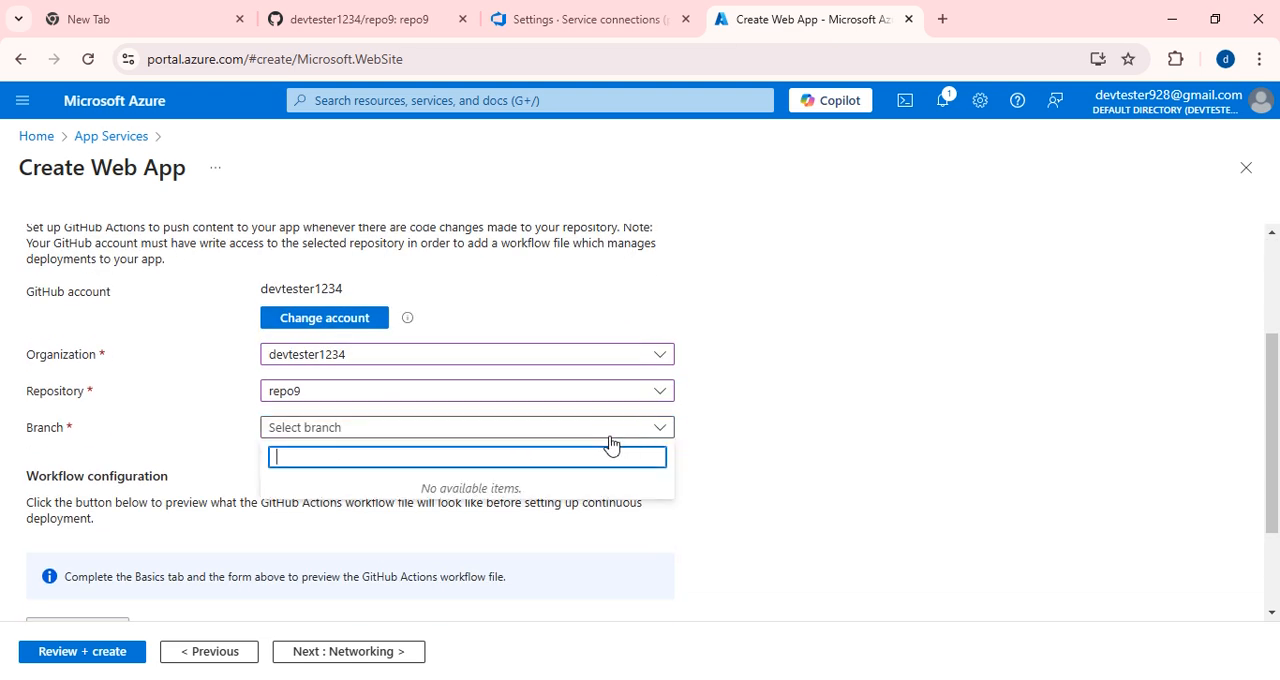
left_click(374, 397)
left_click(318, 458)
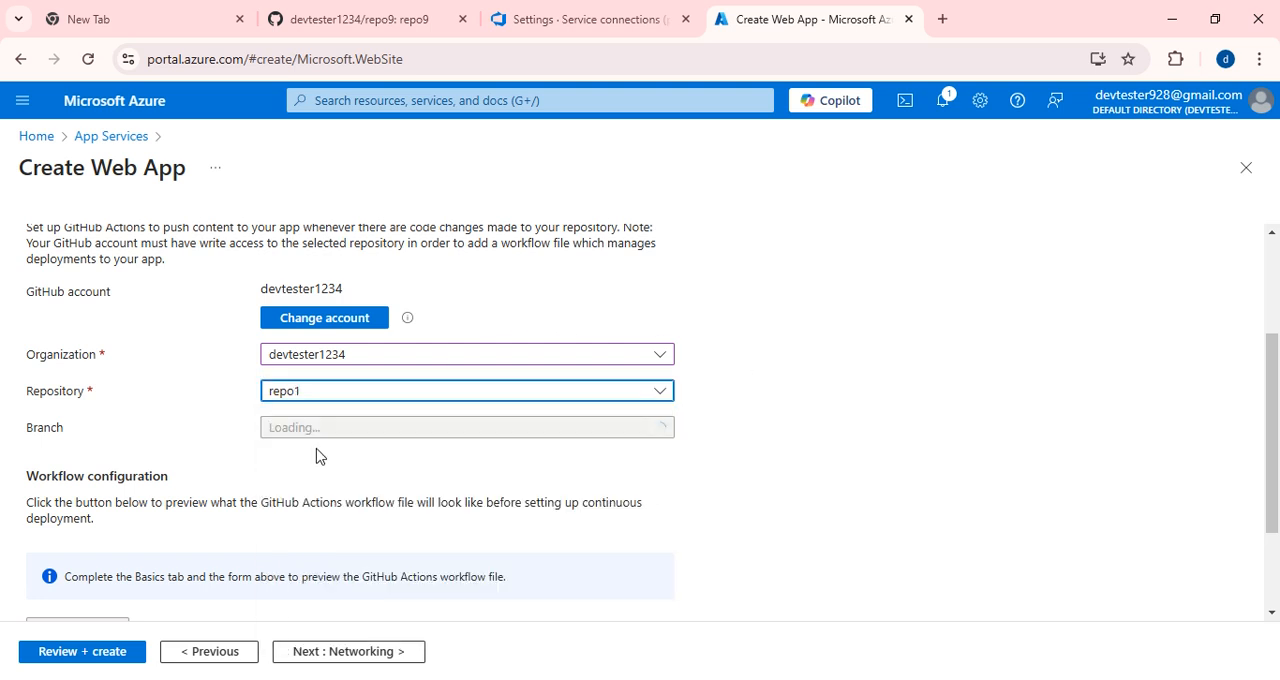
left_click(373, 397)
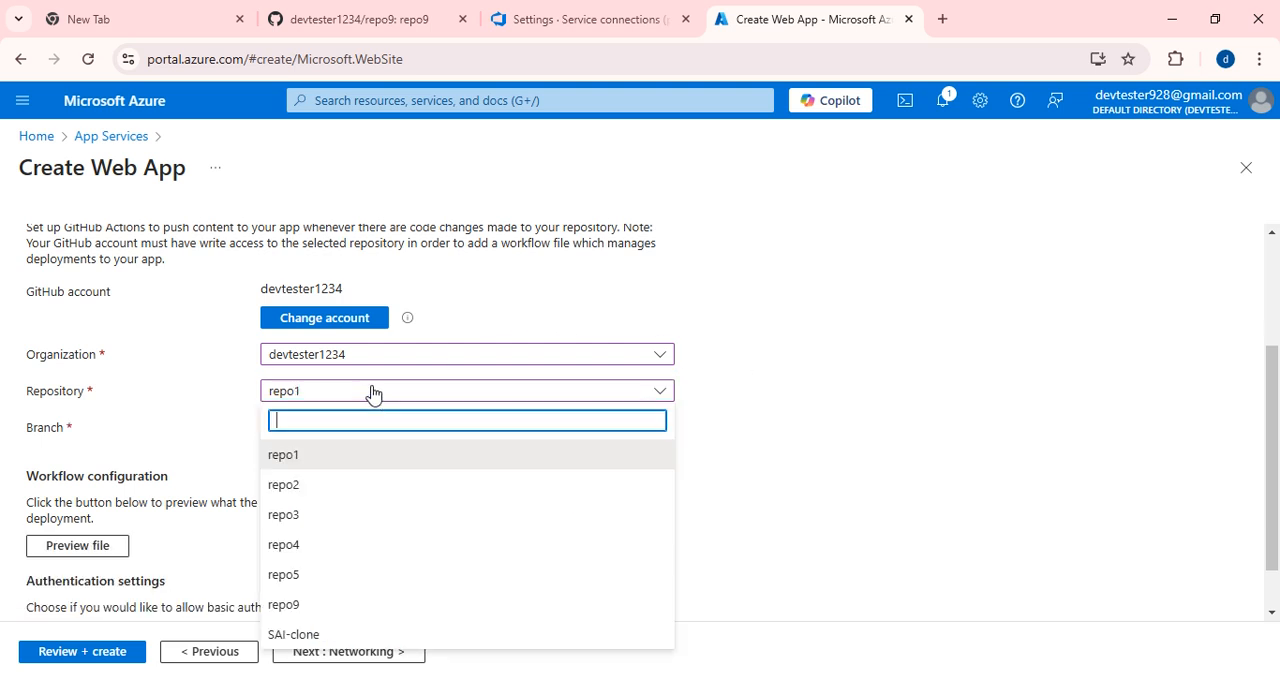
left_click(301, 607)
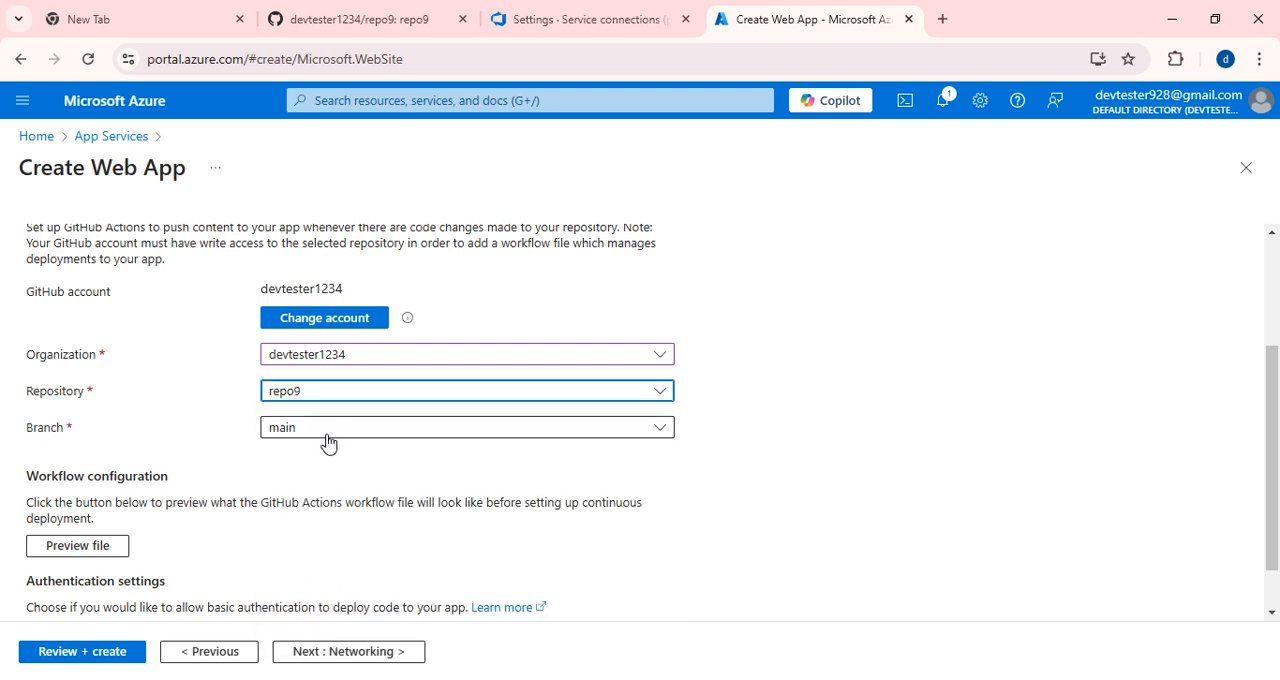
left_click(328, 440)
left_click(296, 494)
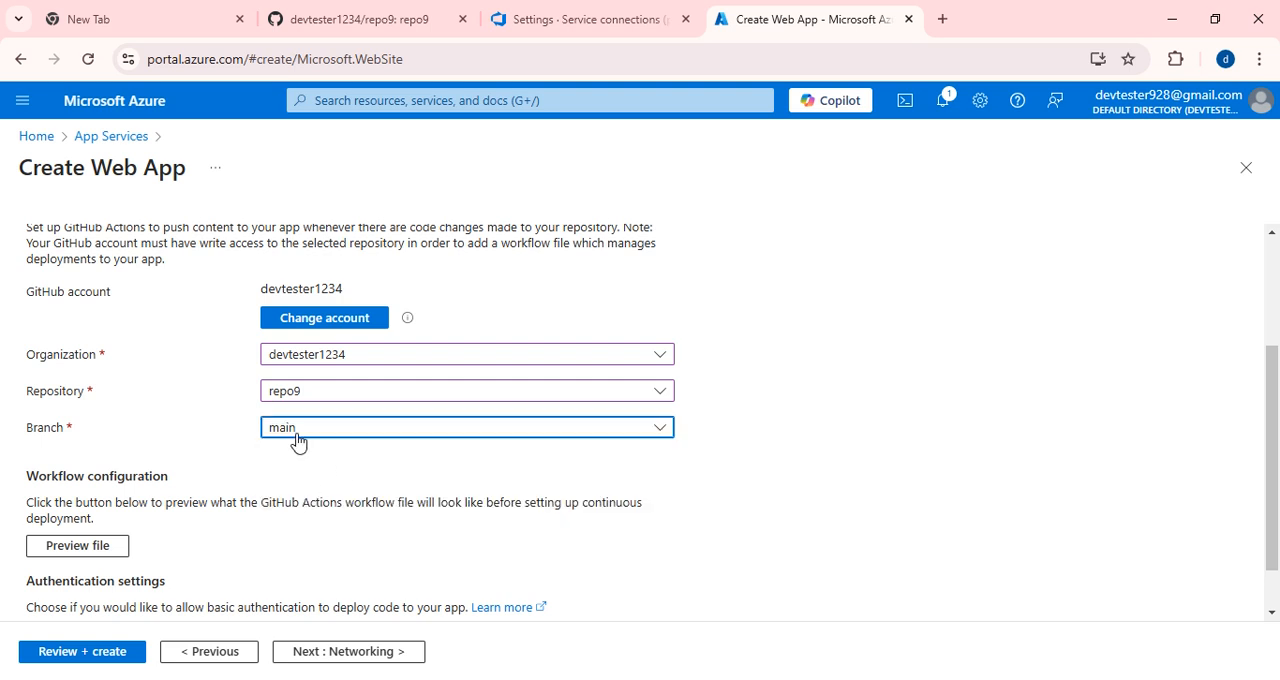
Keep the default authentication, networking and monitoring settings, and review and create the web app.
scroll(297, 443, "down", 1)
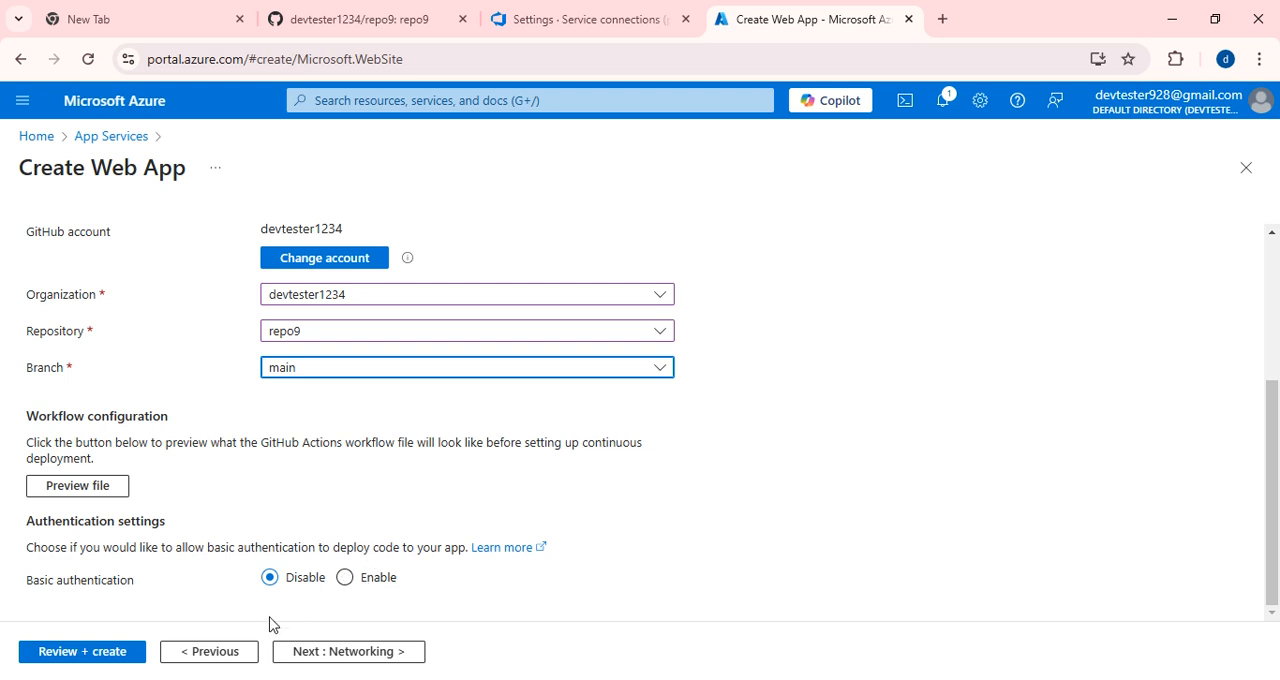
left_click(340, 651)
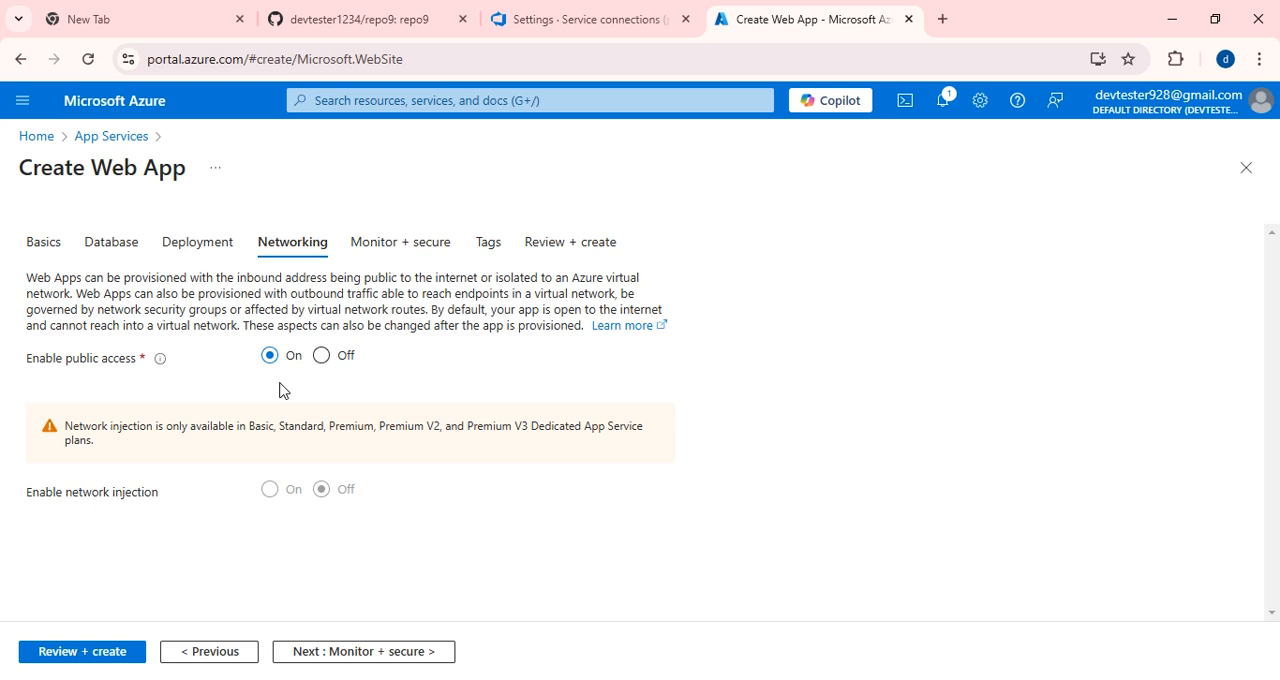
left_click(393, 258)
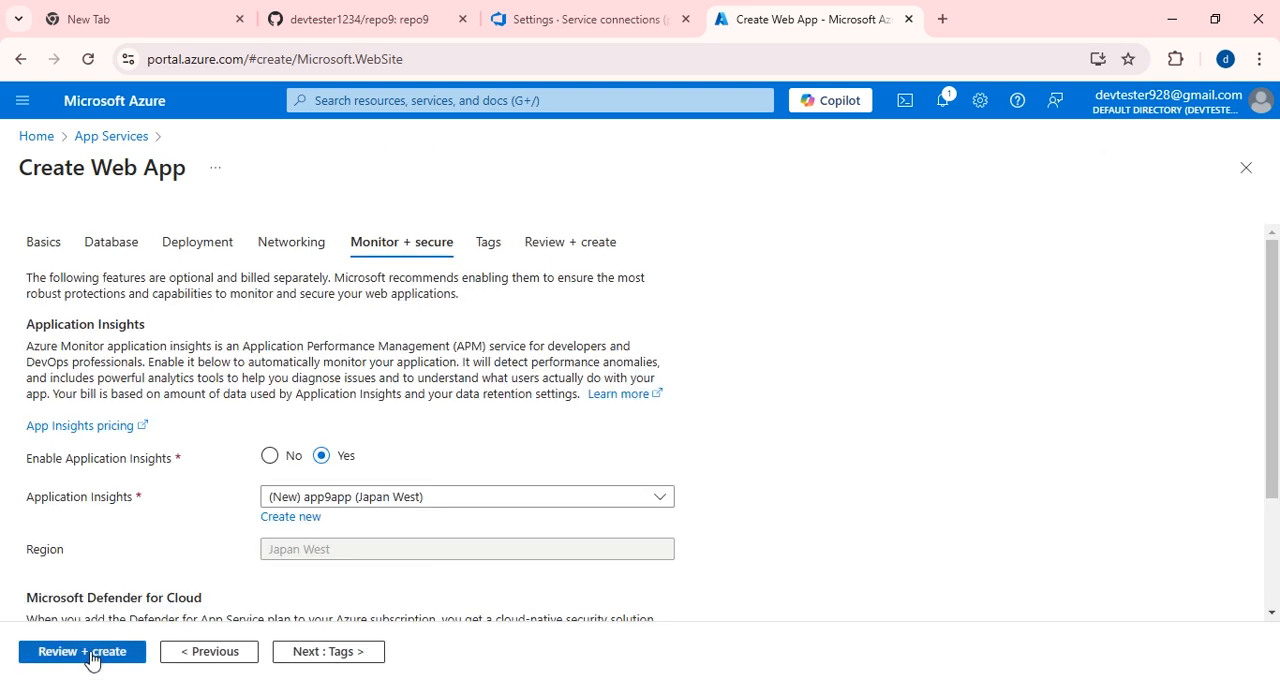
left_click(91, 655)
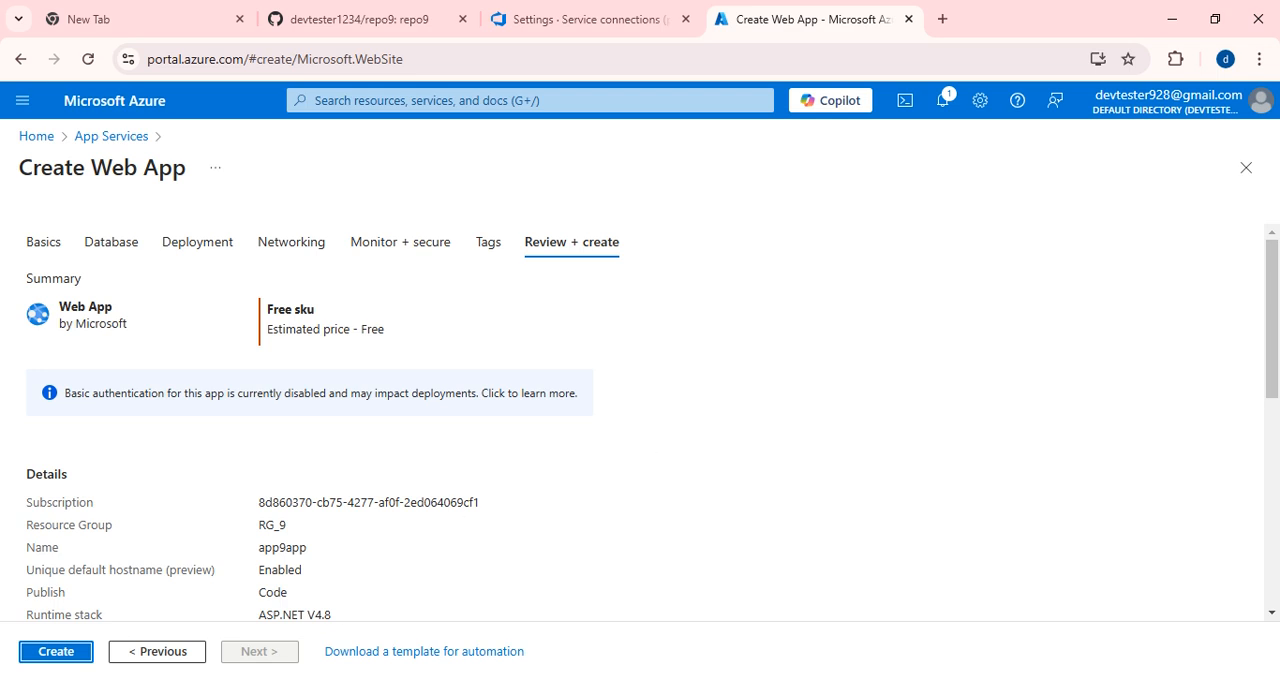
left_click(55, 651)
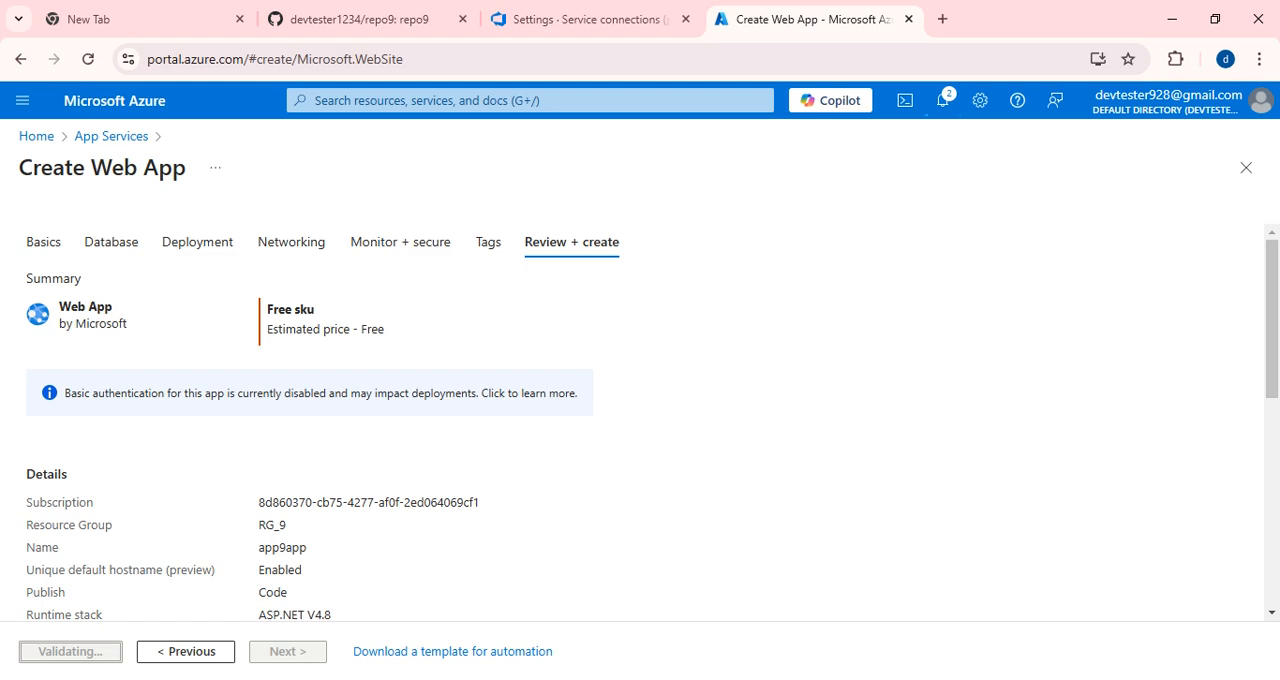
Switch to the Notepad notes to review the CI/CD steps, and return to Azure to refresh the deployment status.
key("alt+Tab")
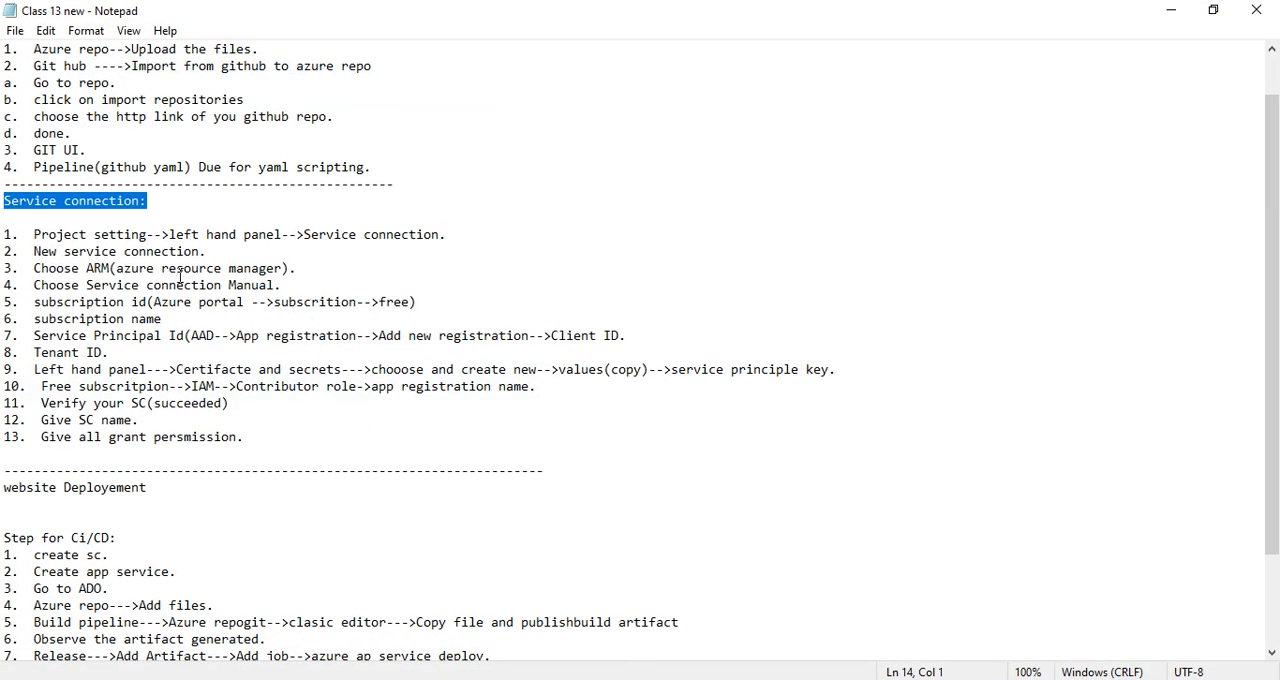
scroll(184, 492, "down", 3)
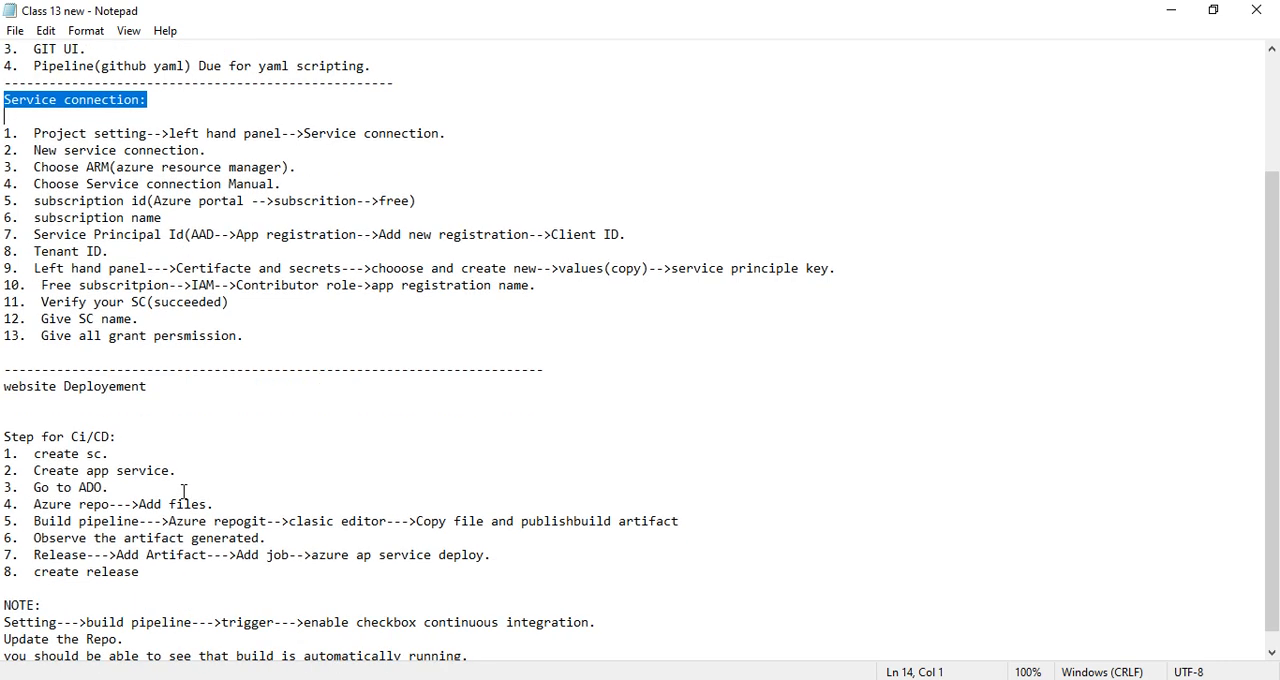
left_click_drag(34, 437, 113, 440)
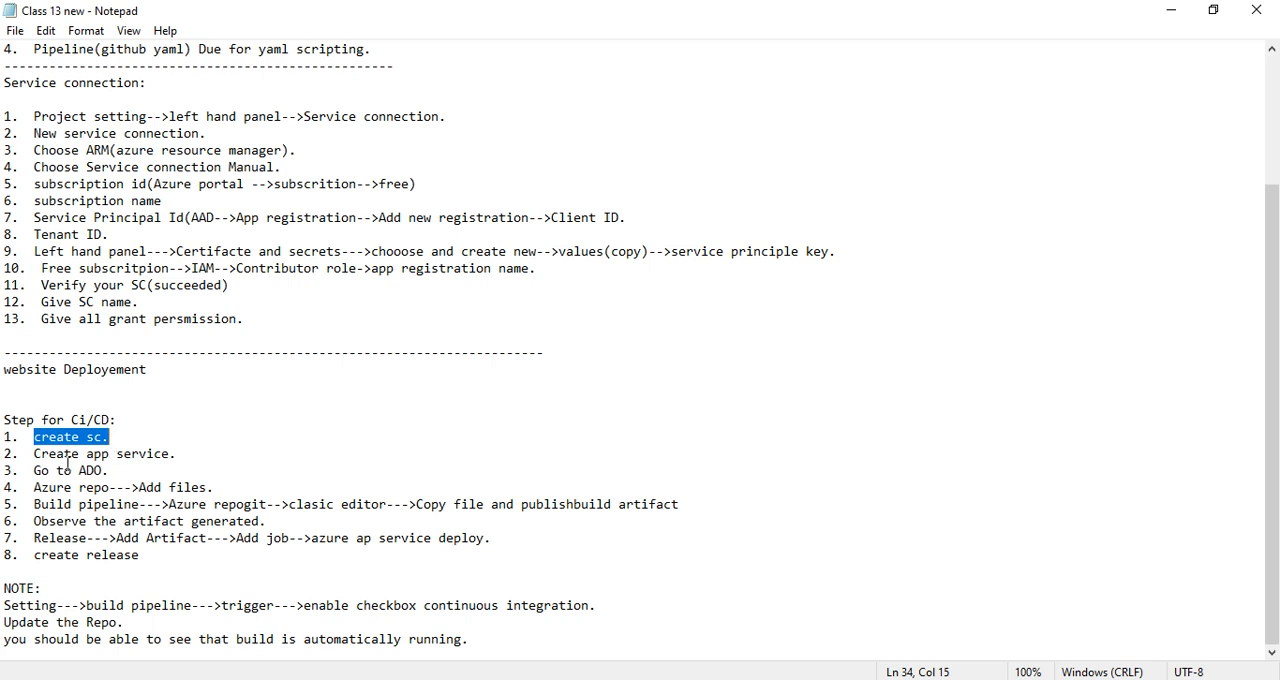
left_click_drag(27, 455, 172, 455)
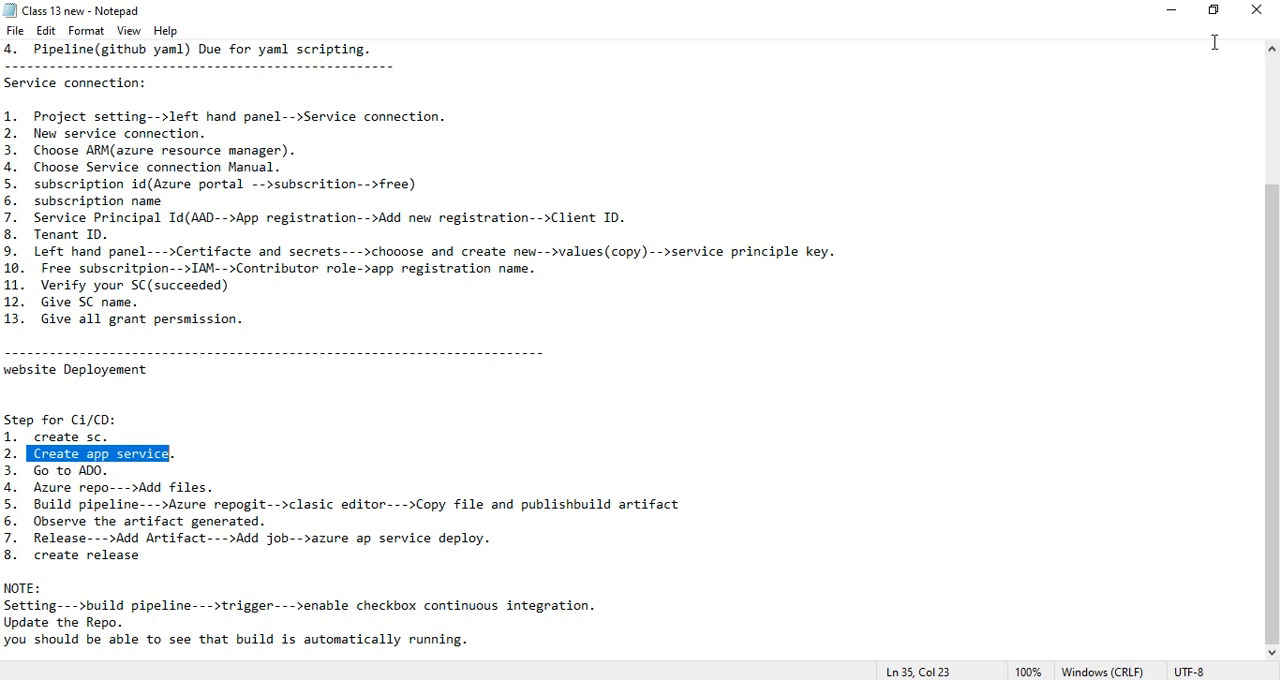
left_click(1171, 10)
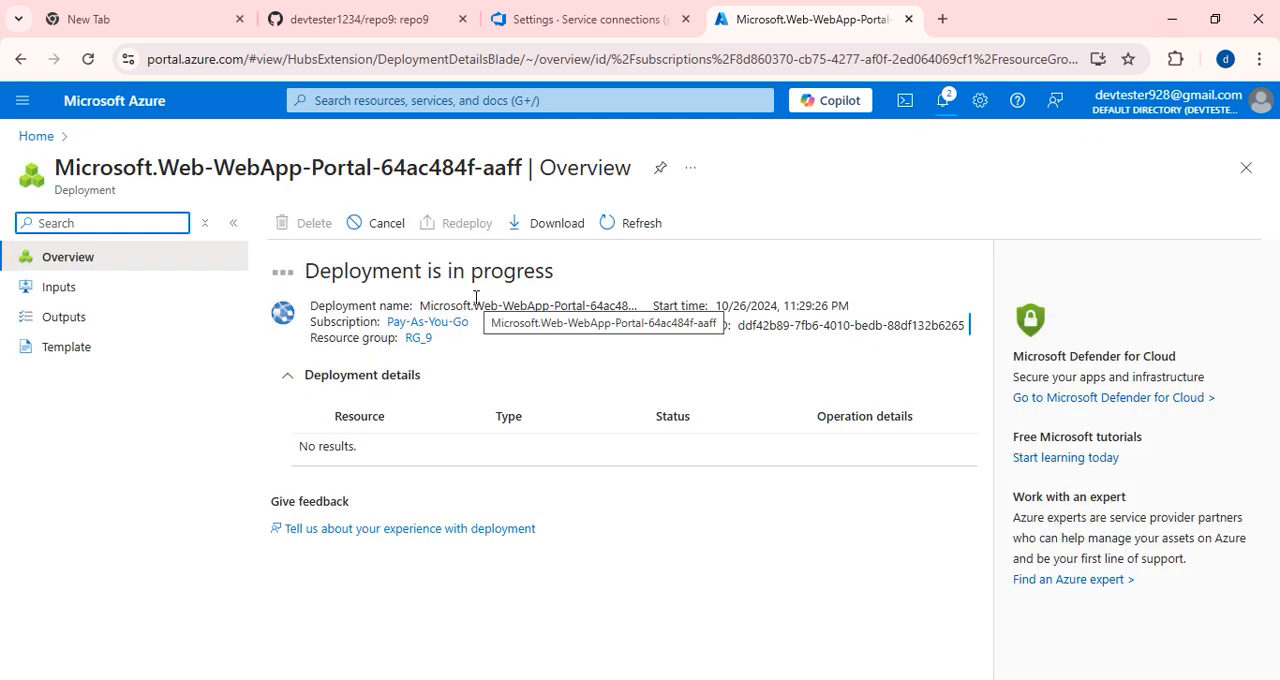
left_click(609, 228)
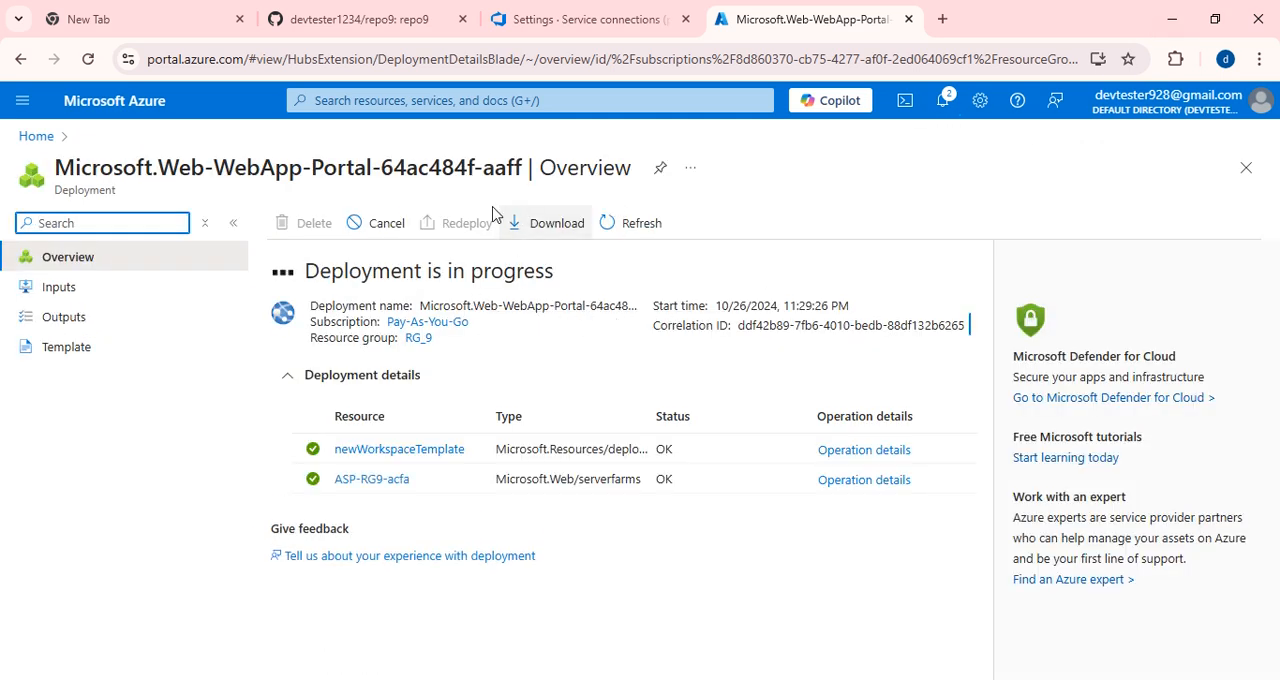
Switch to Azure DevOps and start a new pipeline in projectA with the classic editor.
left_click(549, 19)
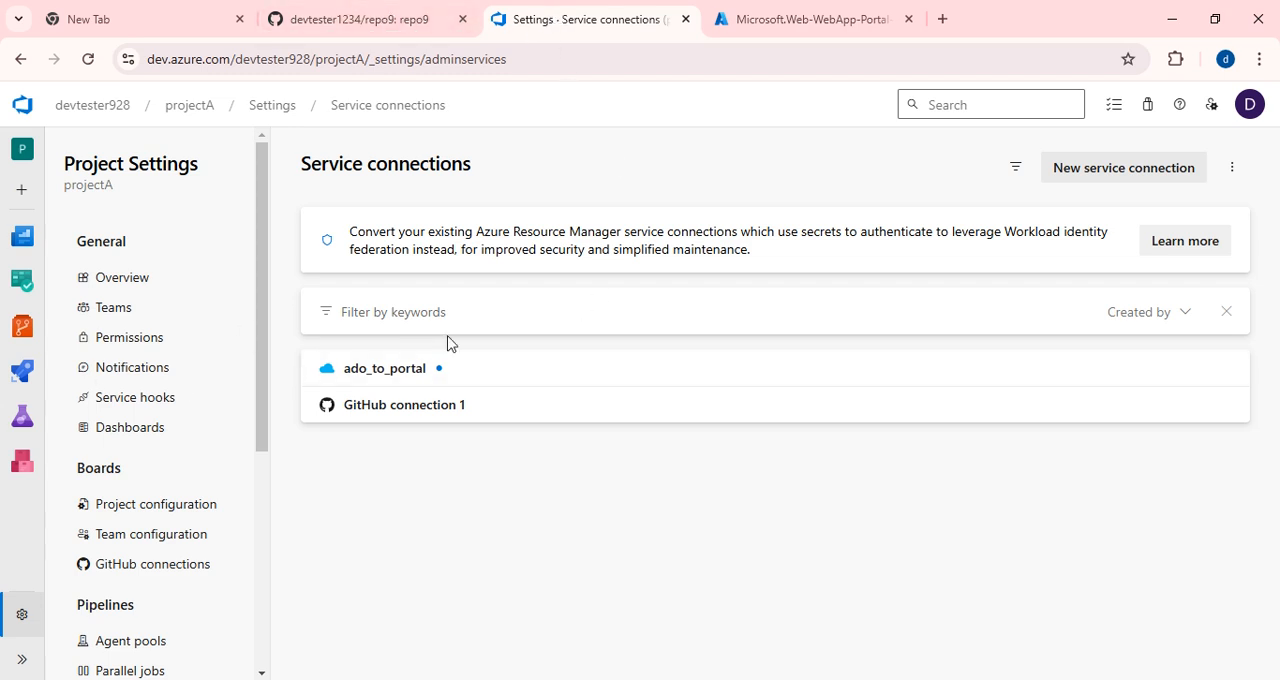
left_click(203, 107)
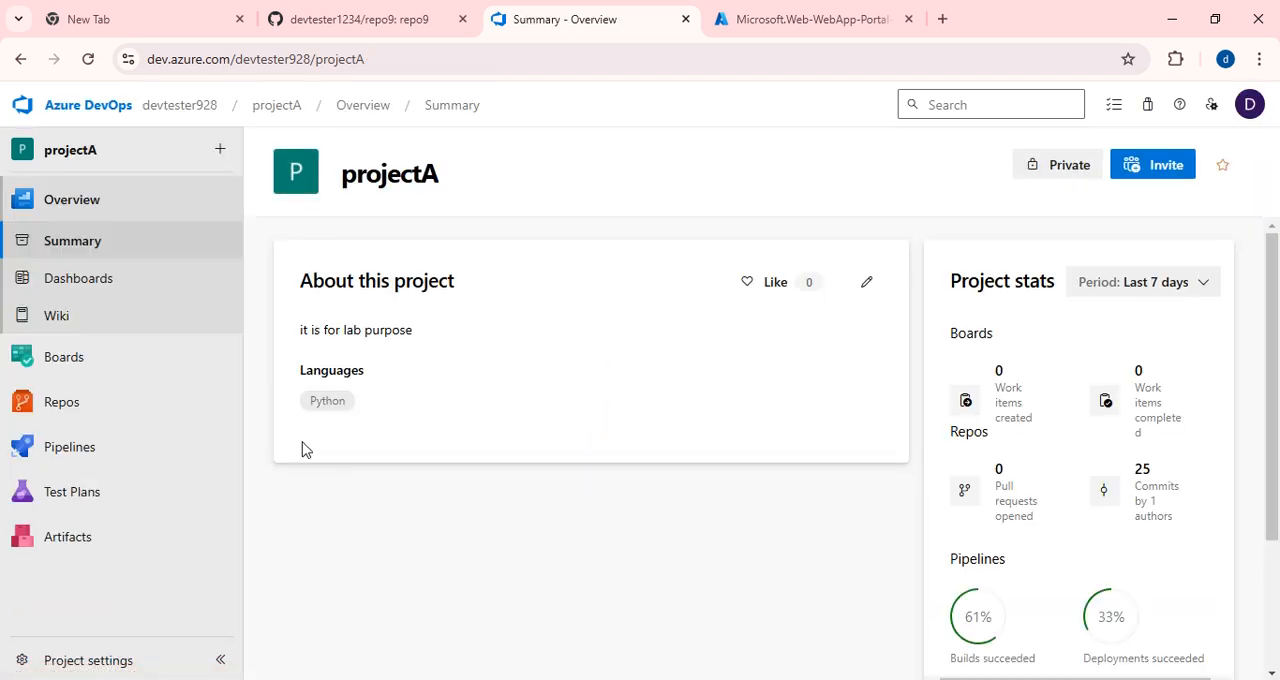
mouse_move(62, 418)
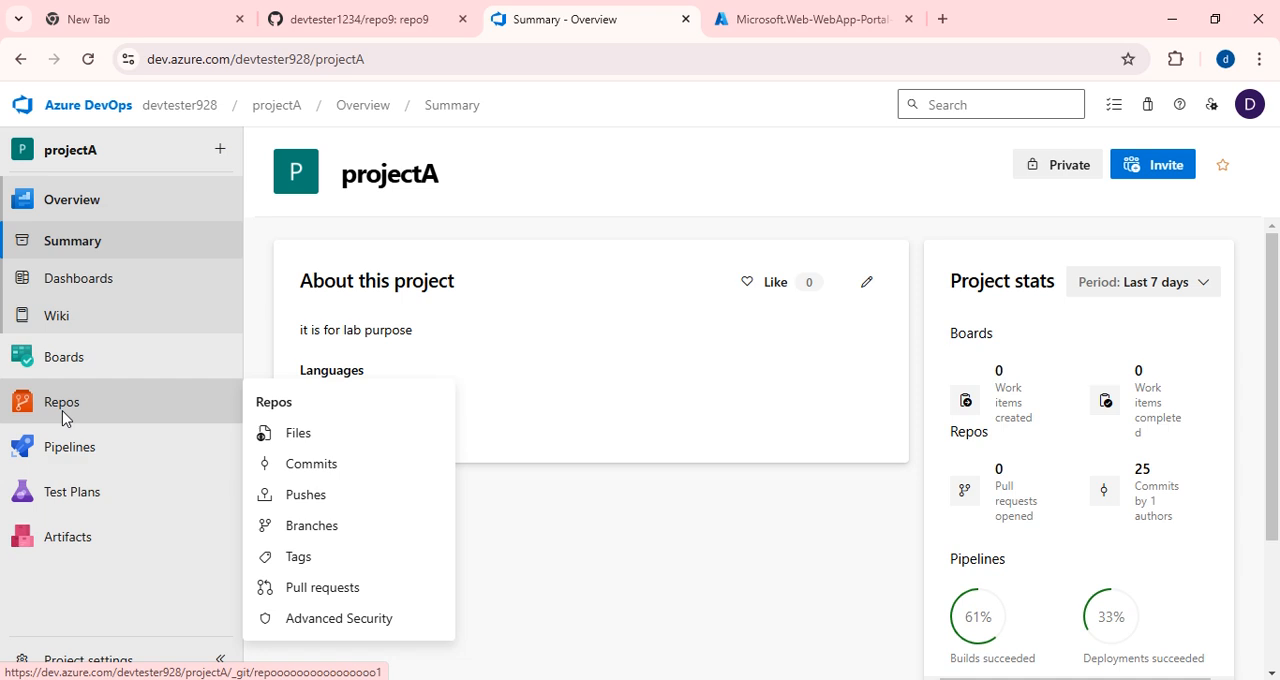
left_click(62, 447)
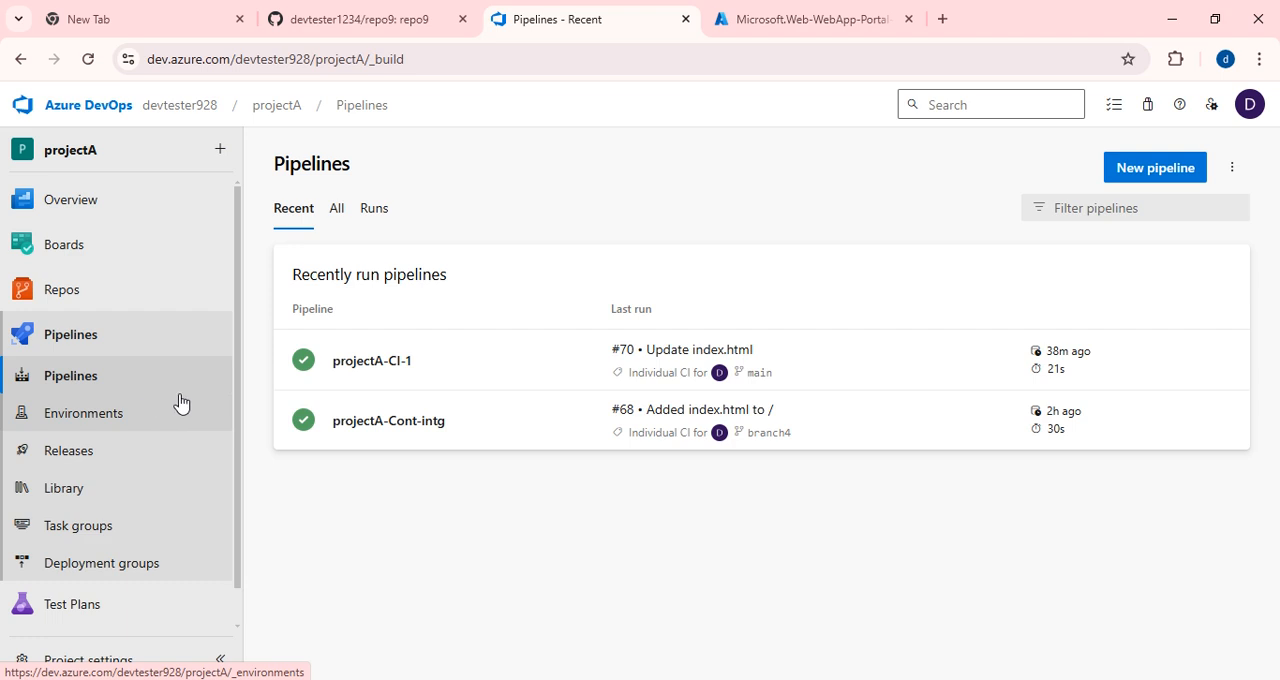
left_click(100, 377)
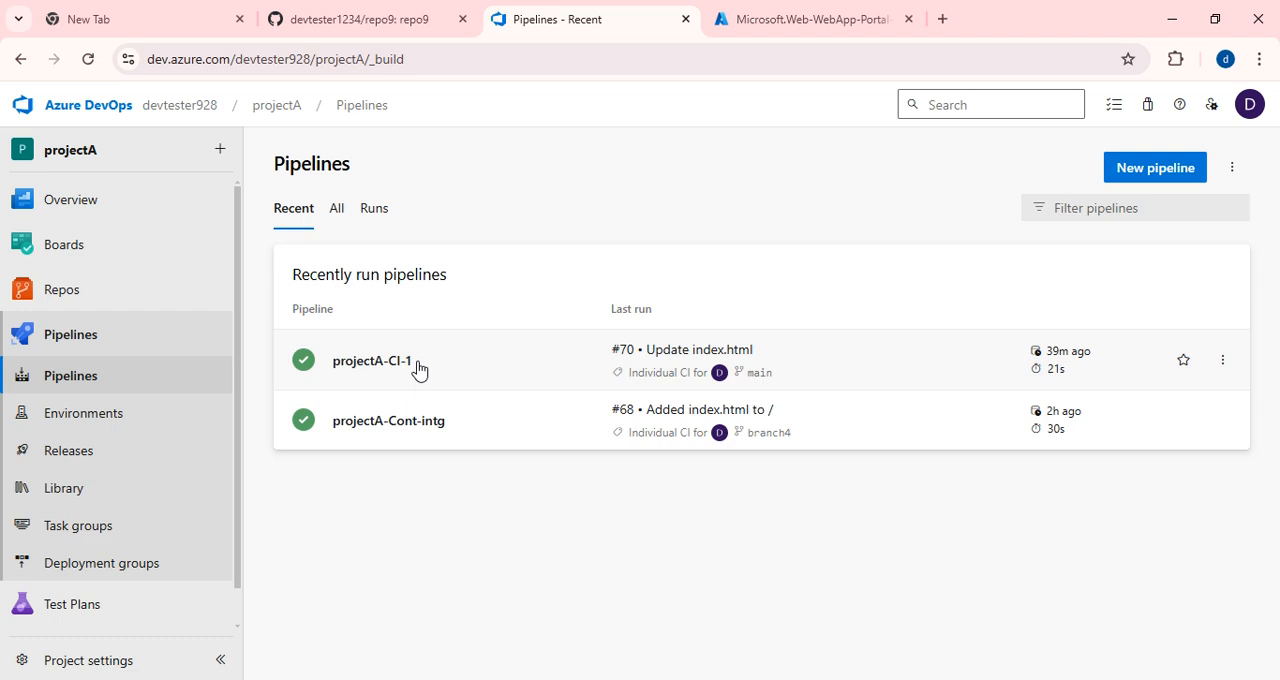
left_click(1133, 170)
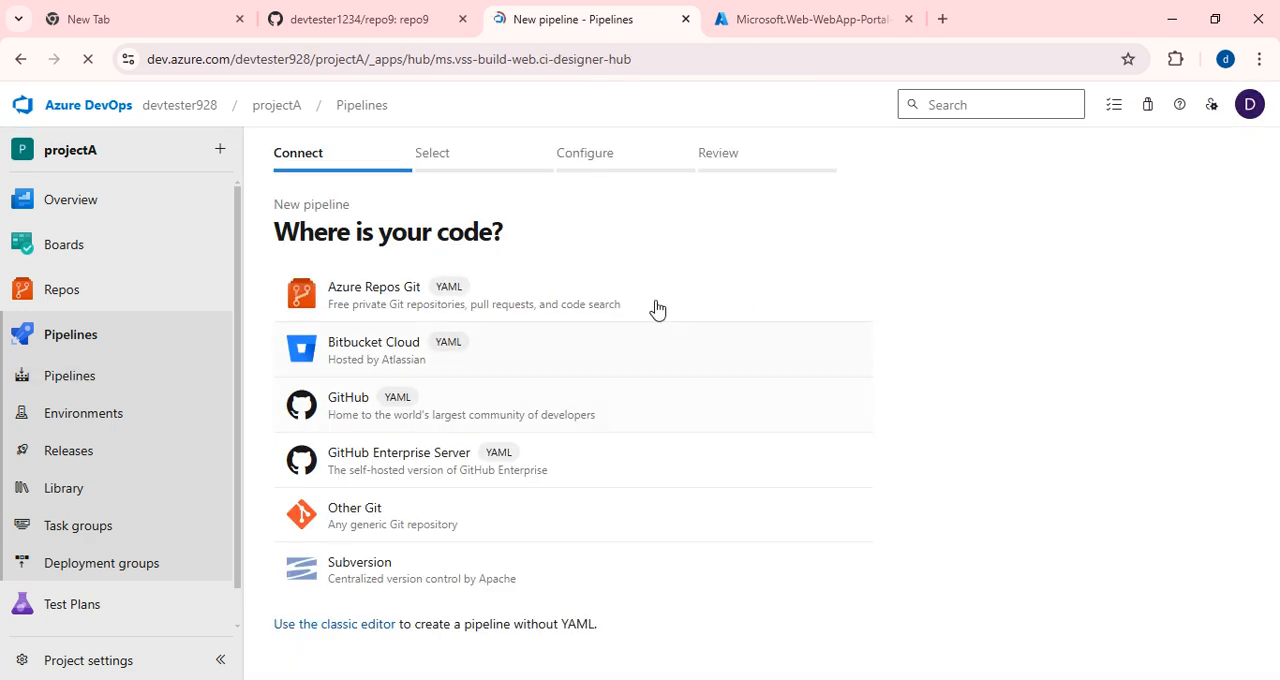
left_click(329, 626)
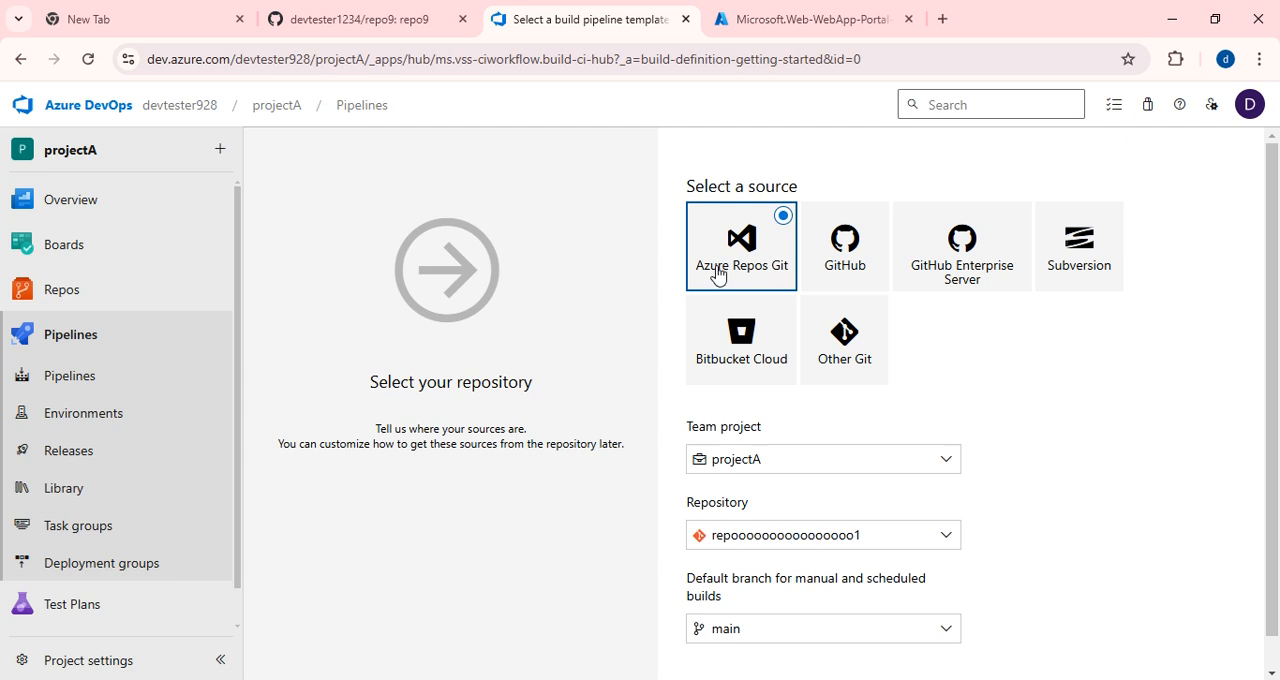
Set GitHub as the pipeline source with the repo9 repository and the main branch, and continue to the templates.
left_click(833, 274)
scroll(958, 349, "down", 1)
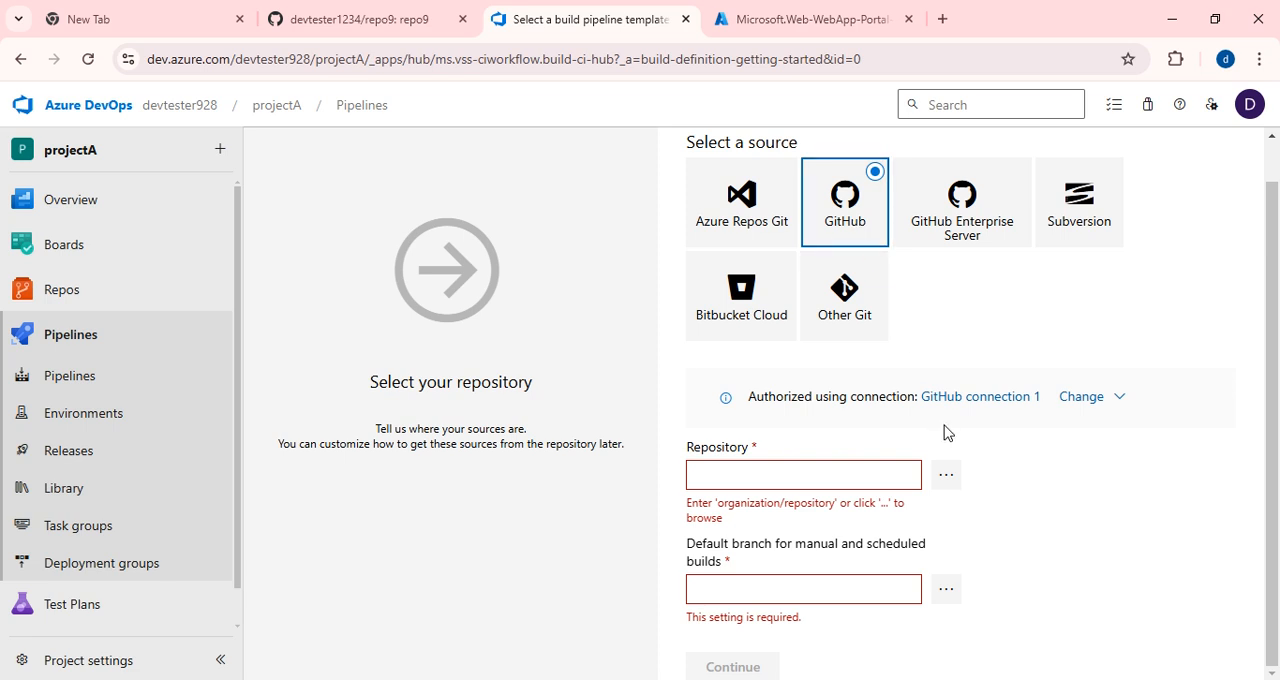
left_click(948, 478)
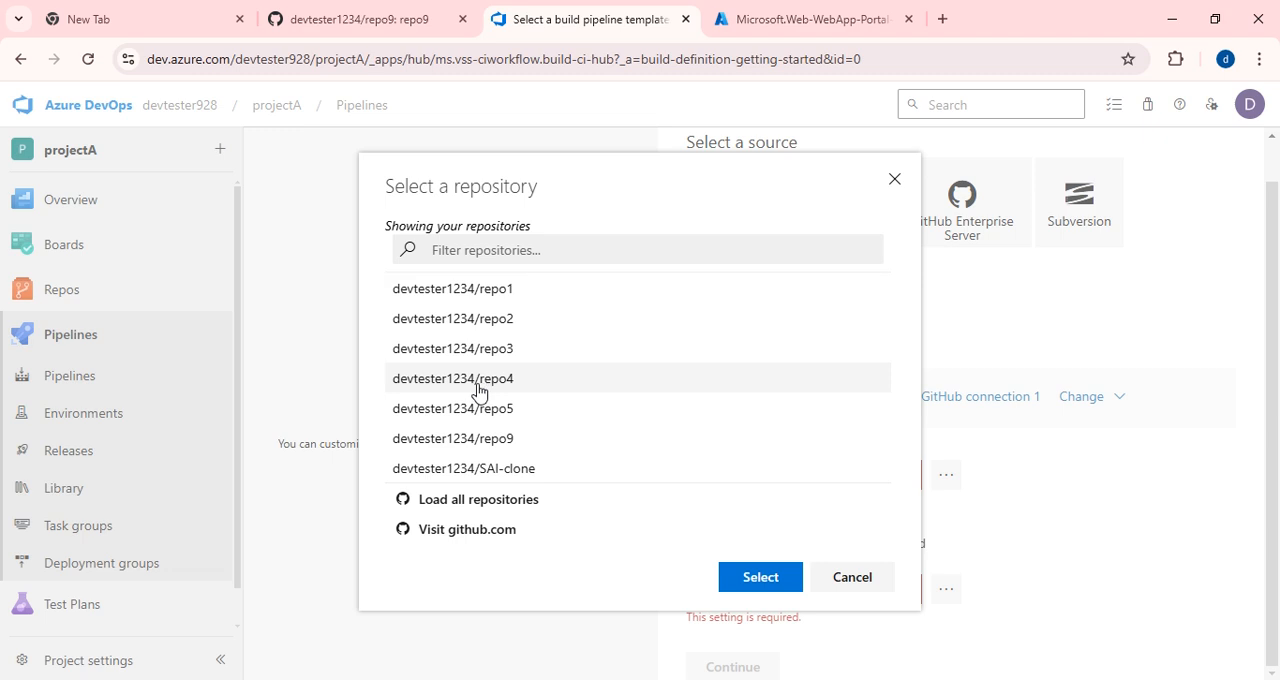
left_click(760, 577)
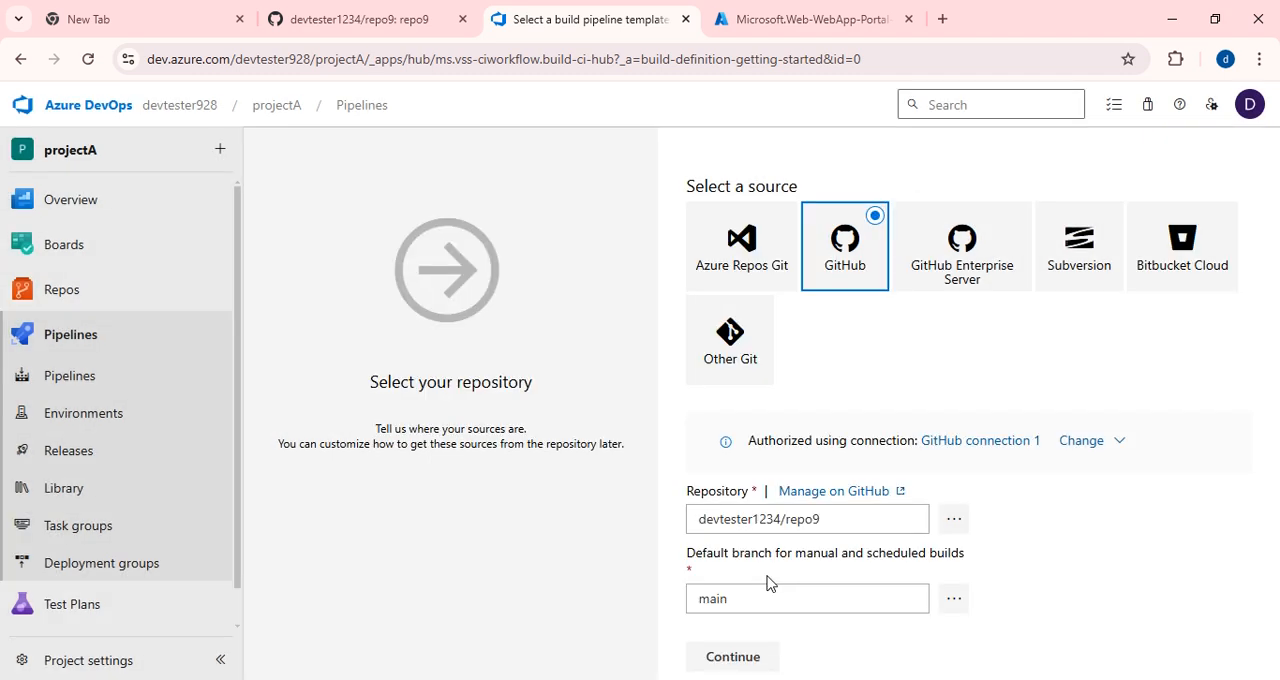
left_click(947, 603)
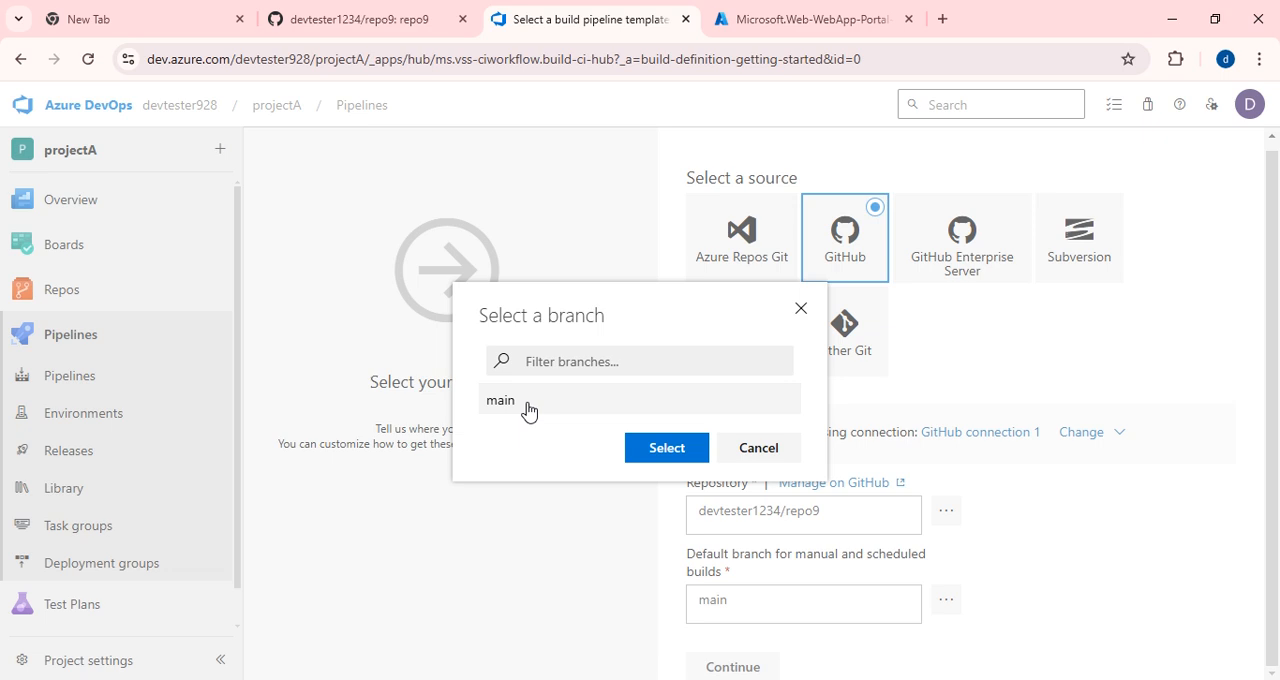
left_click(528, 410)
left_click(677, 460)
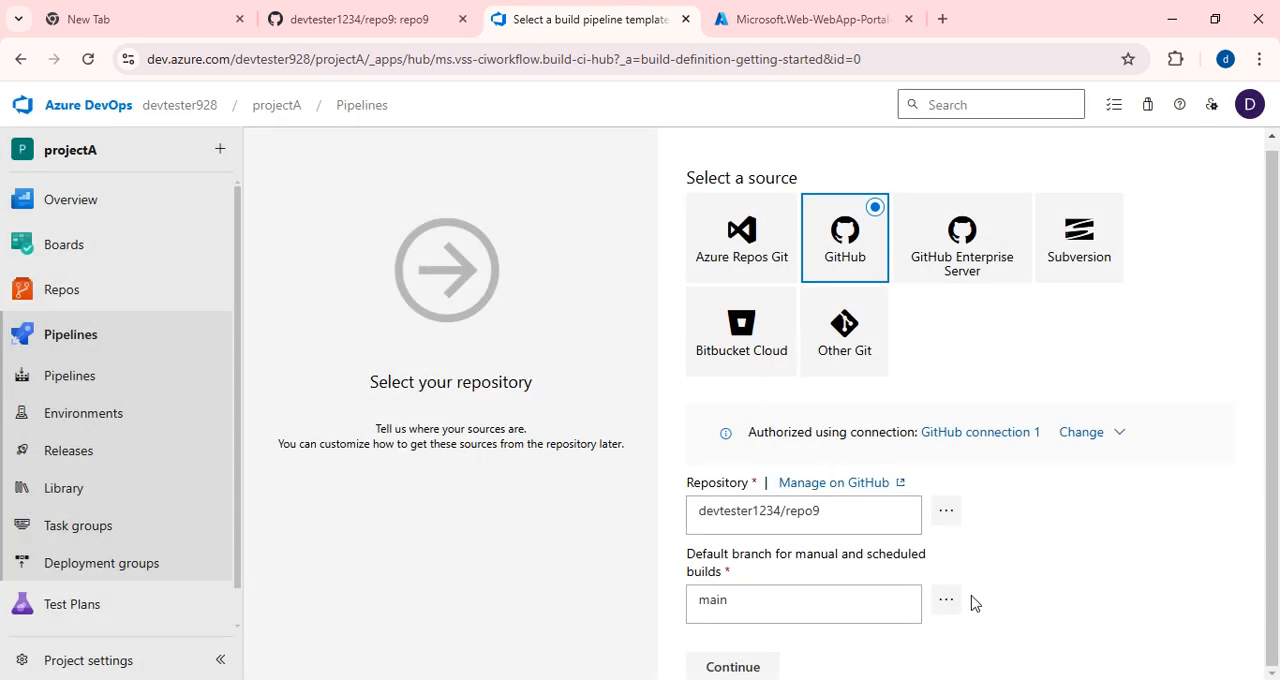
left_click(733, 668)
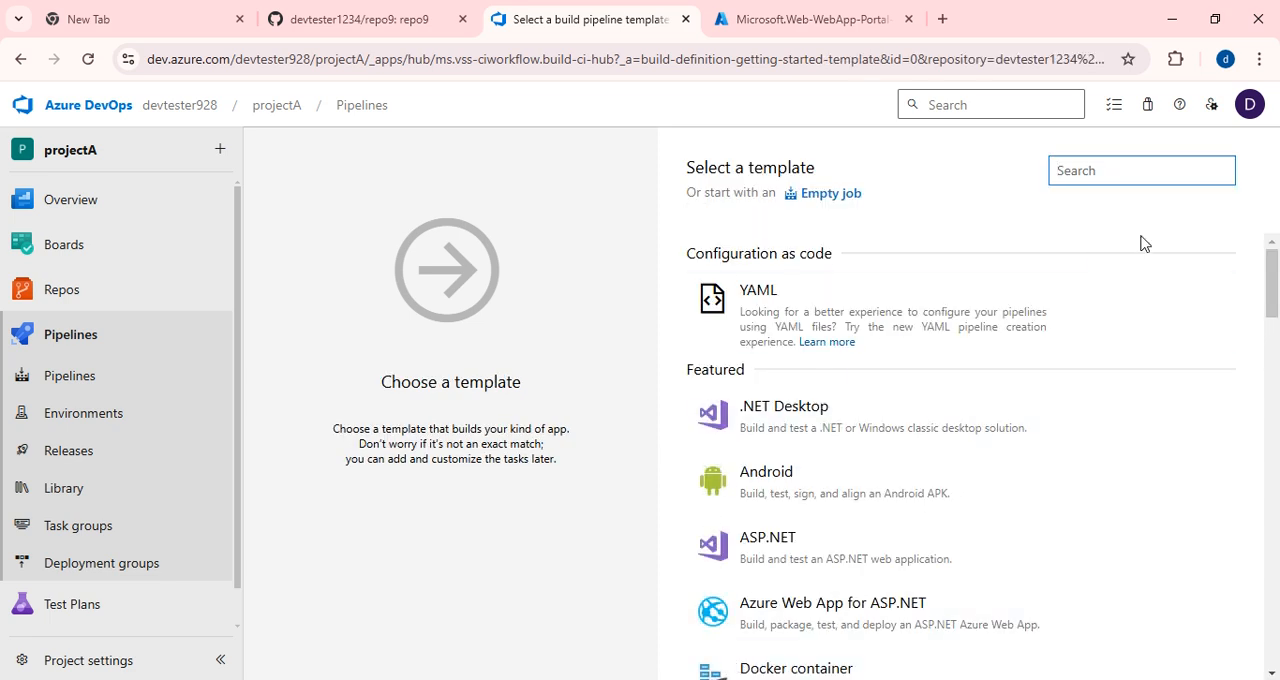
Start from an empty job, name the build pipeline projectA-CI-app9 and choose the Azure Pipelines agent pool.
left_click(832, 196)
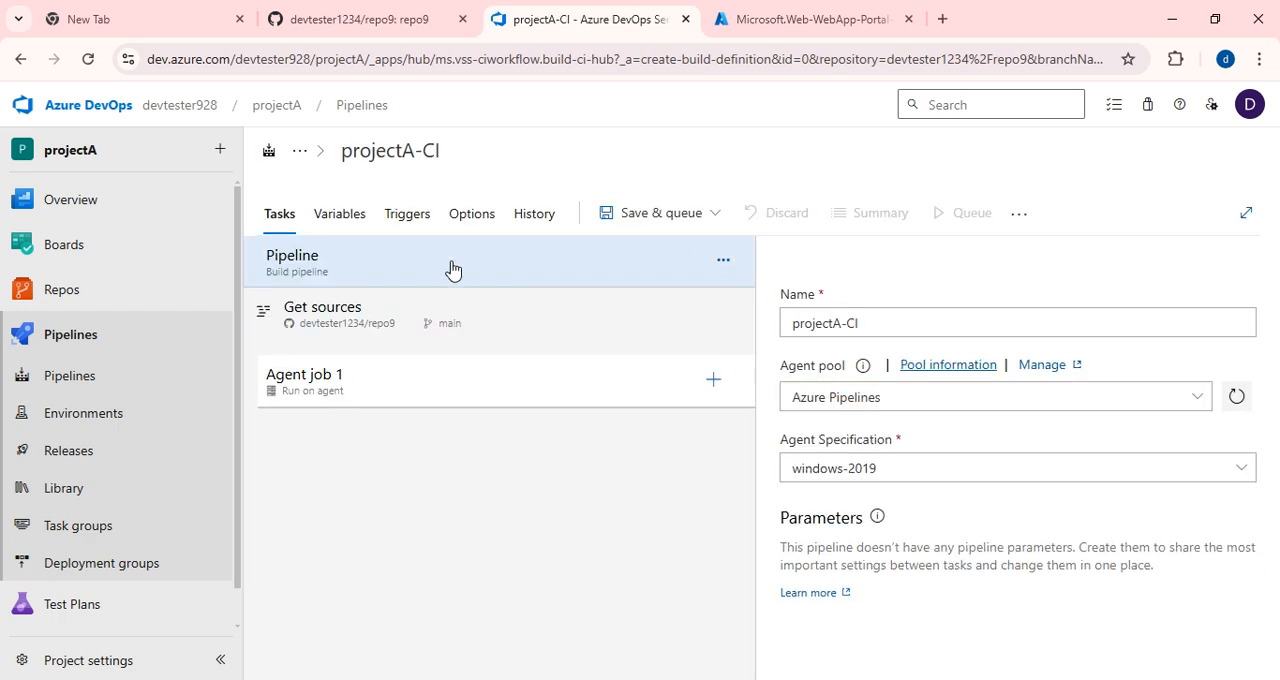
left_click(340, 266)
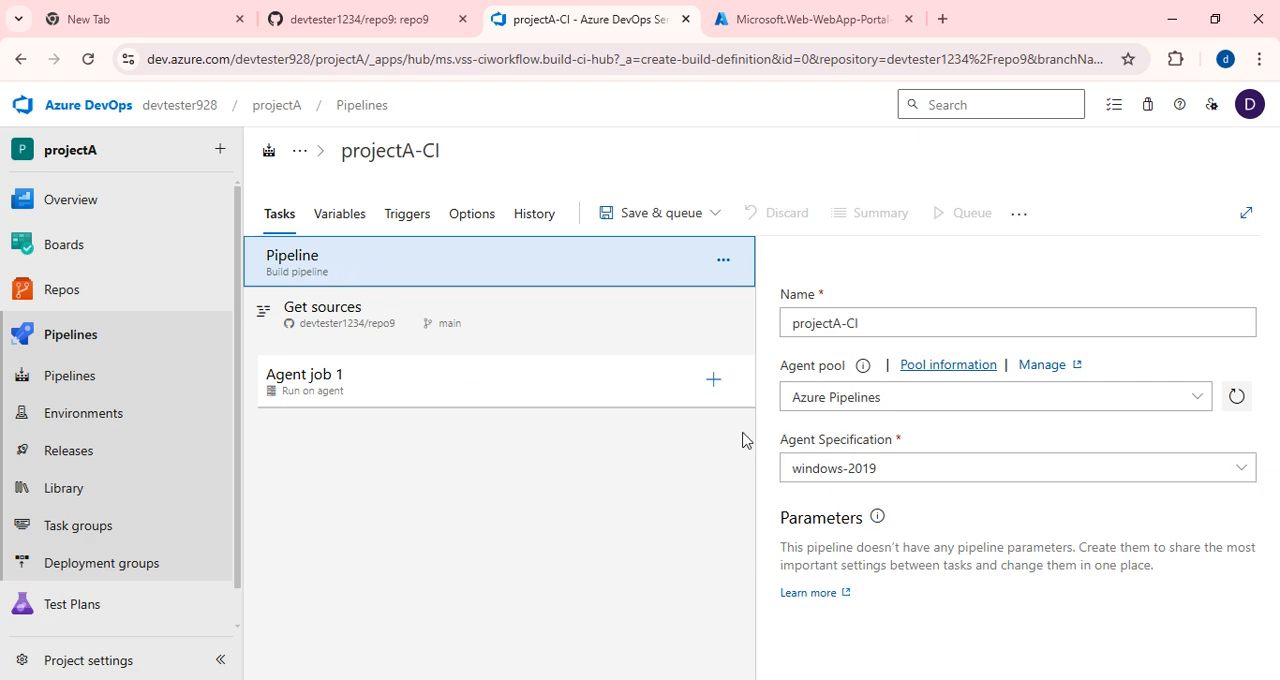
left_click(879, 322)
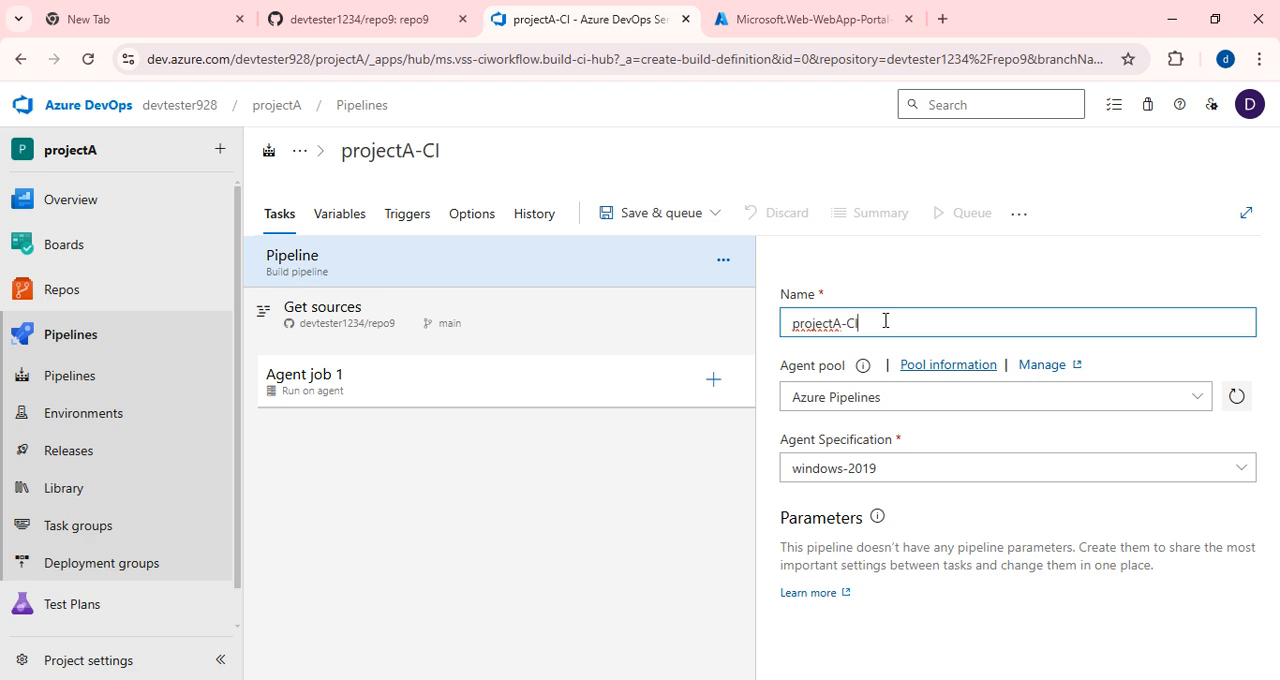
type("app9")
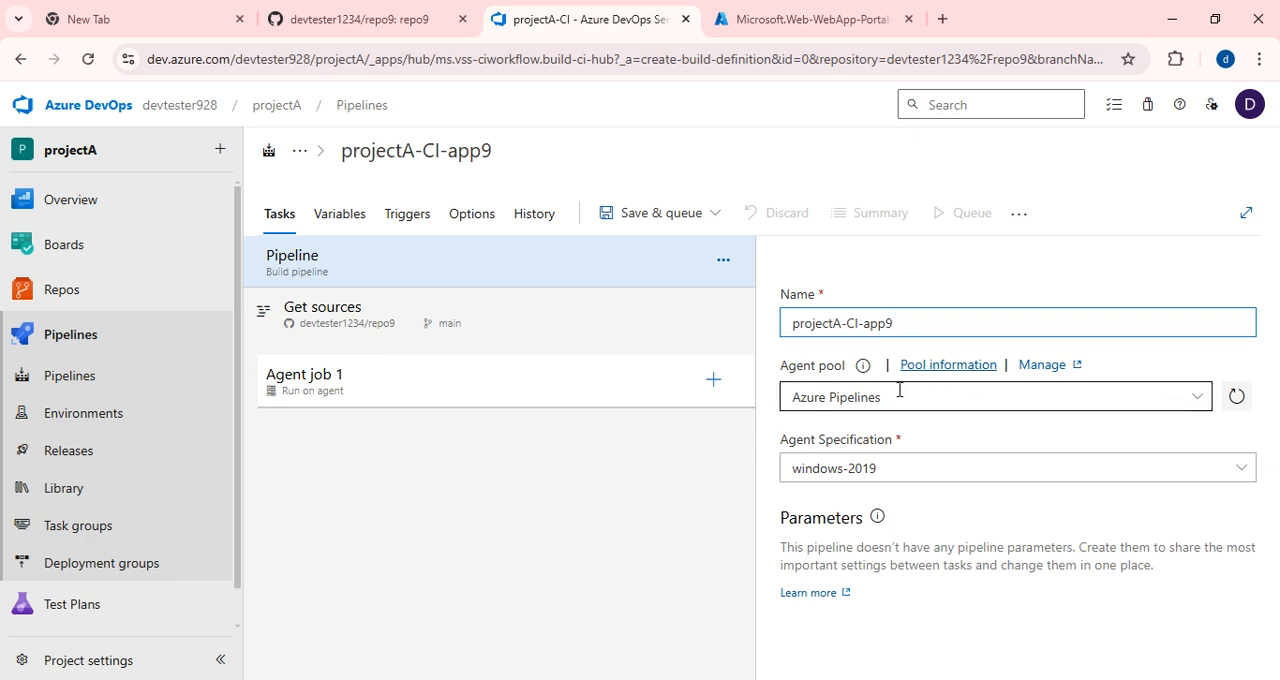
left_click(1192, 404)
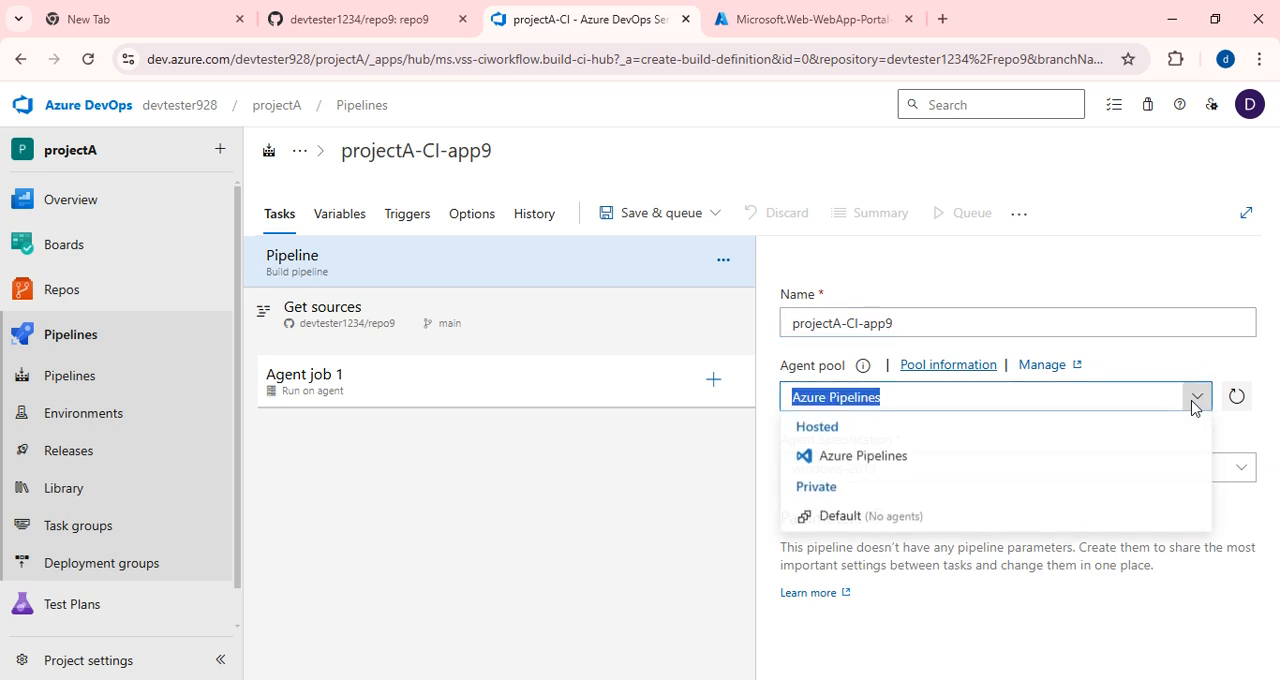
left_click(864, 460)
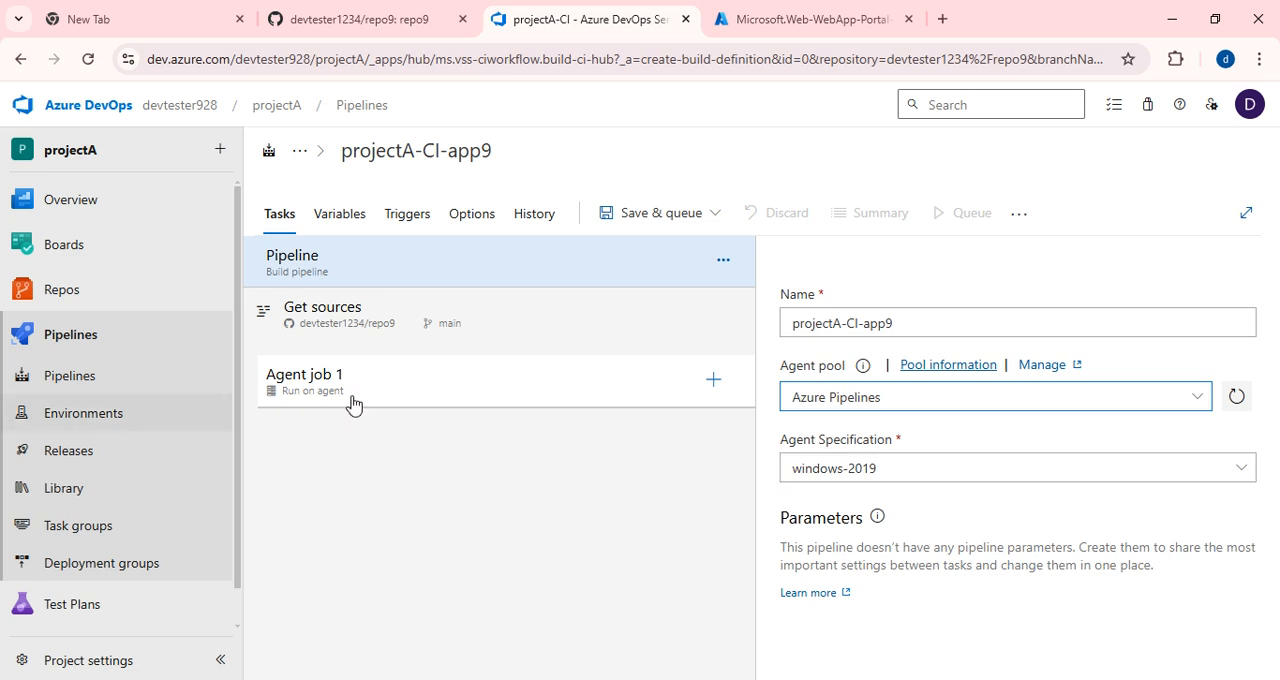
Search the task catalog for the copy tasks and add the Copy files task to Agent job 1.
left_click(711, 384)
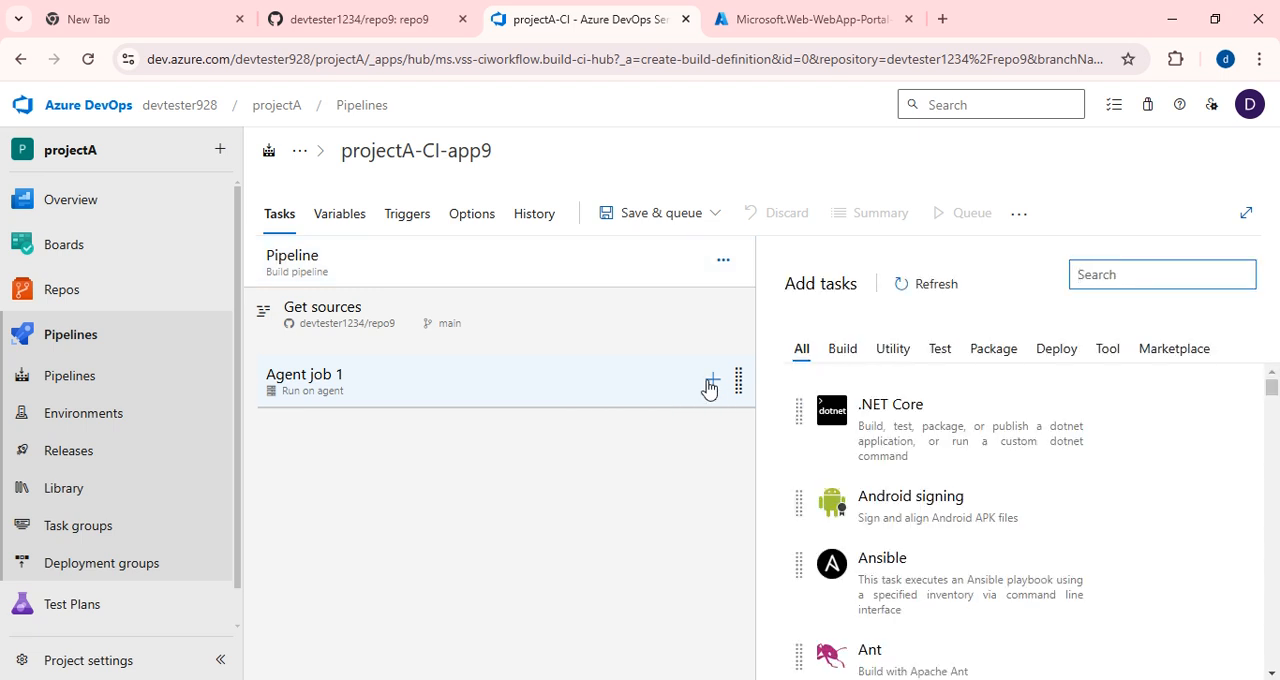
type("copy")
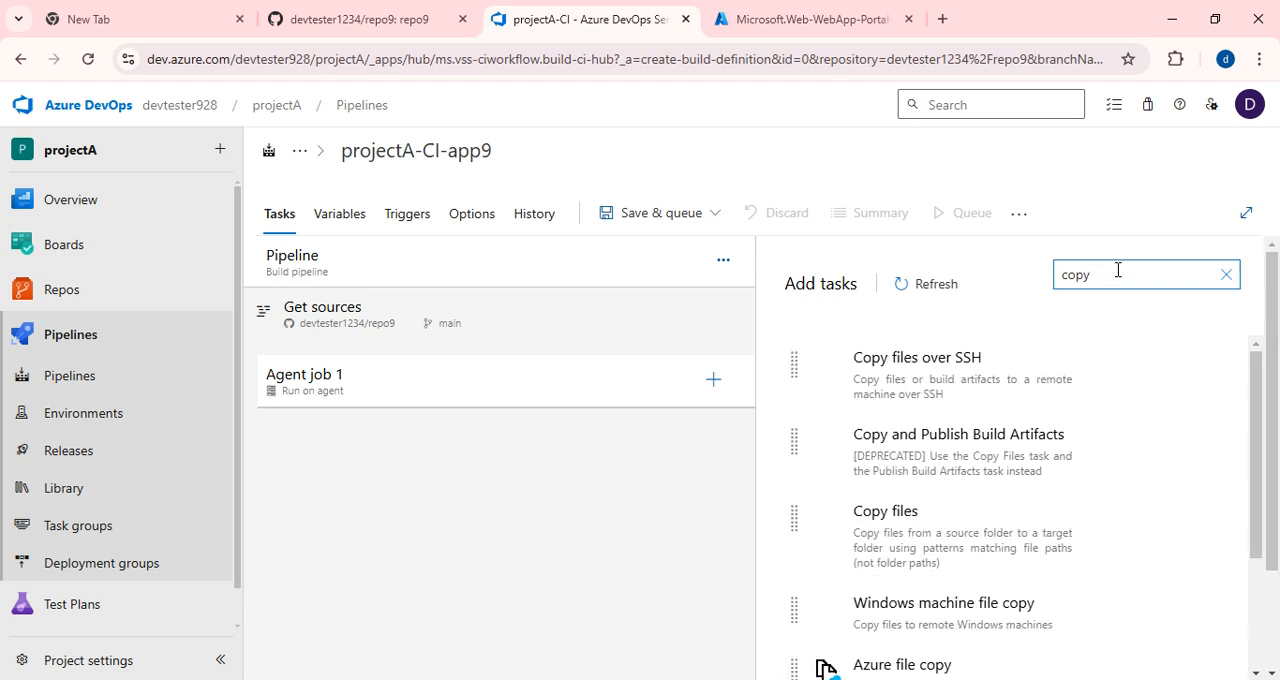
mouse_move(1063, 430)
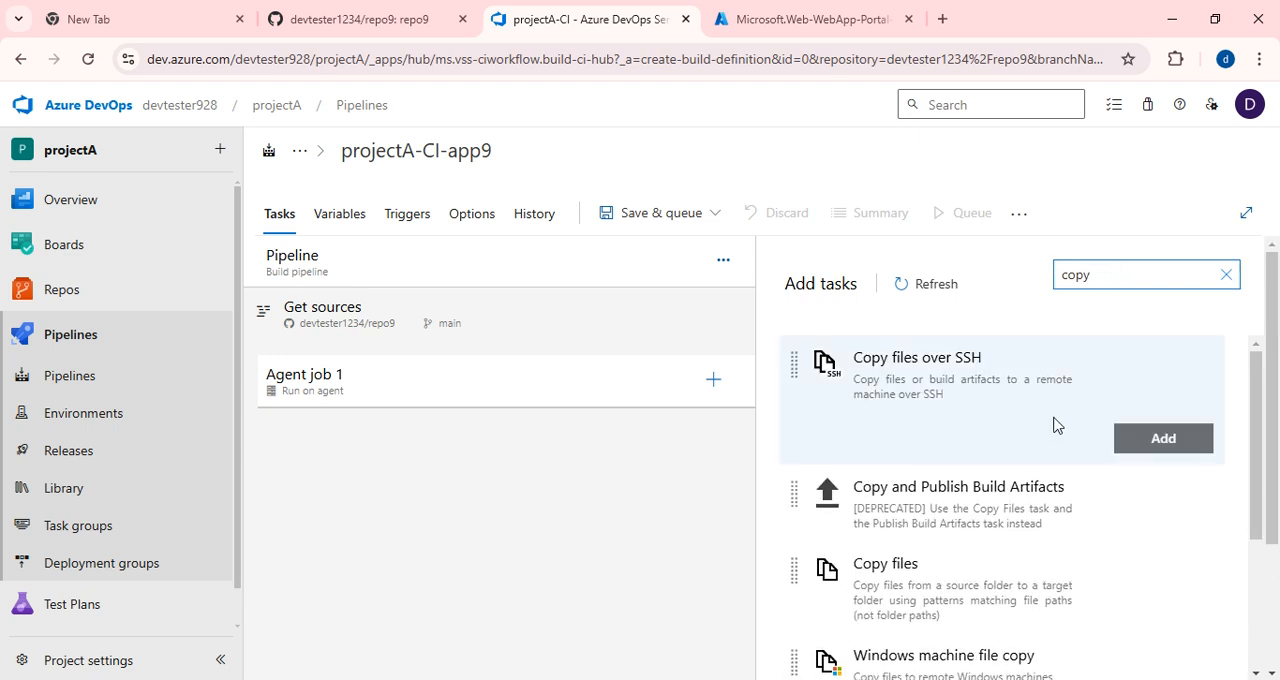
left_click(919, 552)
left_click(1159, 606)
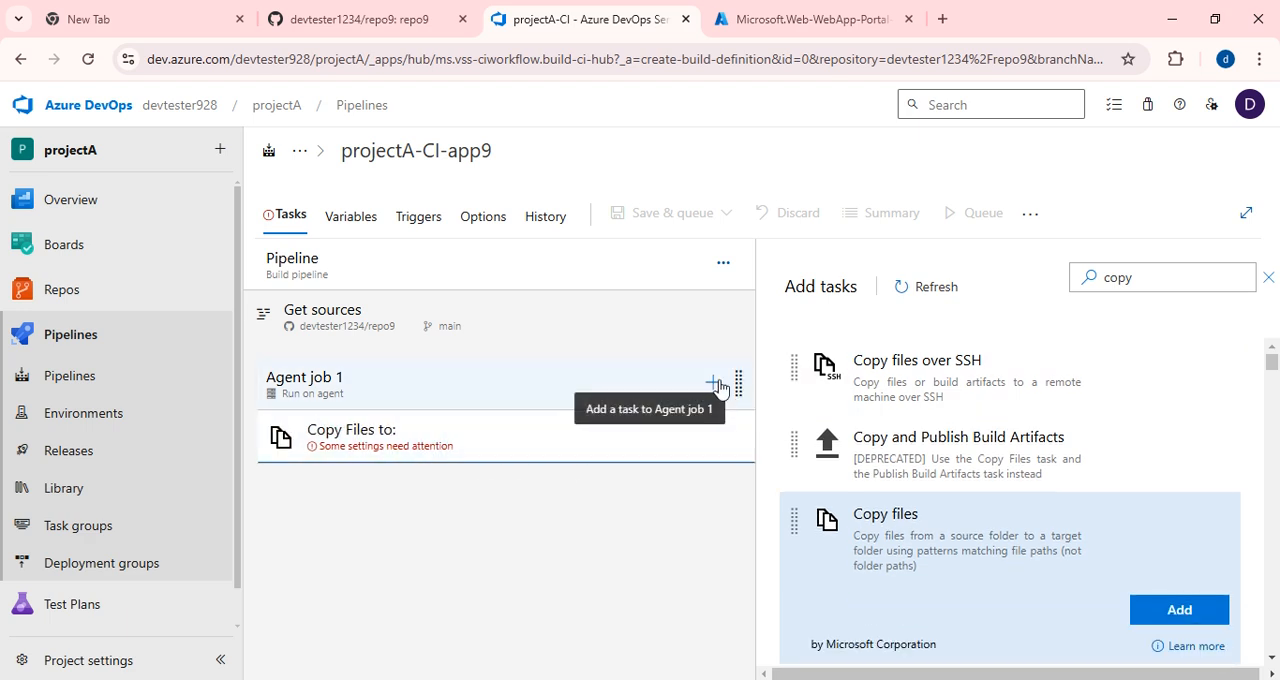
Search the task catalog for publish build tasks and add the Publish build artifacts task to Agent job 1.
left_click(1141, 278)
key("BackSpace")
key("BackSpace")
key("BackSpace")
type("publish bui")
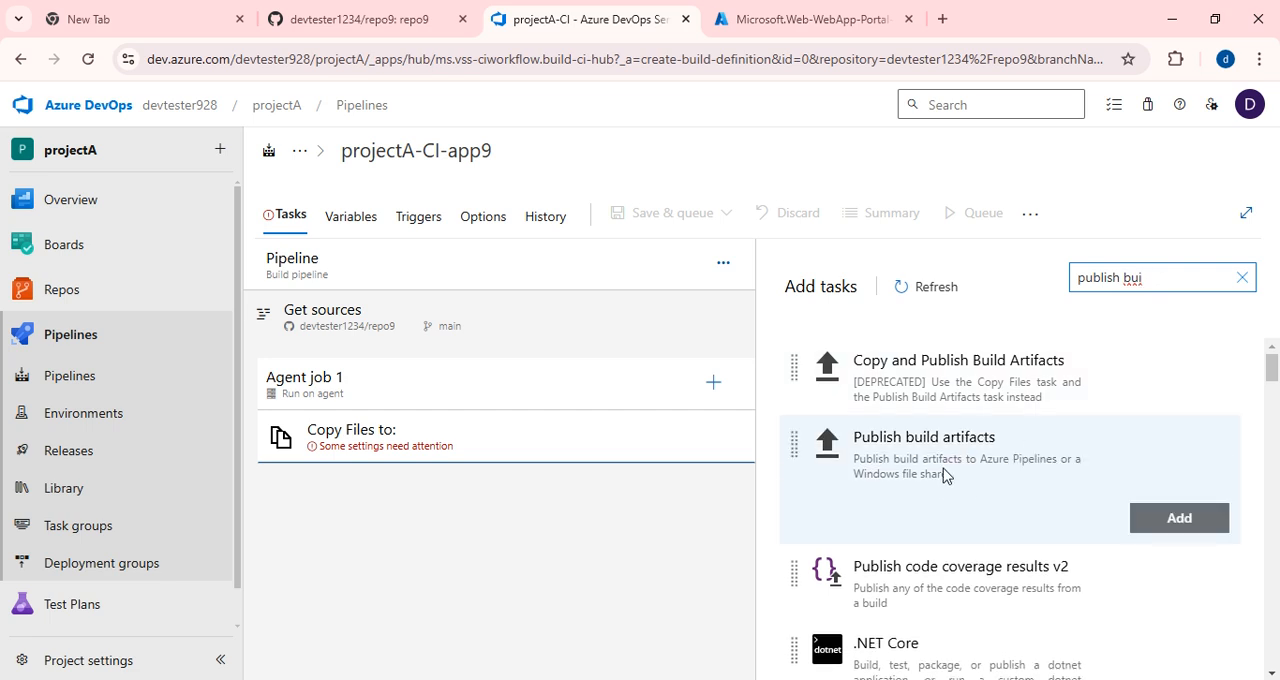
left_click(985, 495)
left_click(1165, 521)
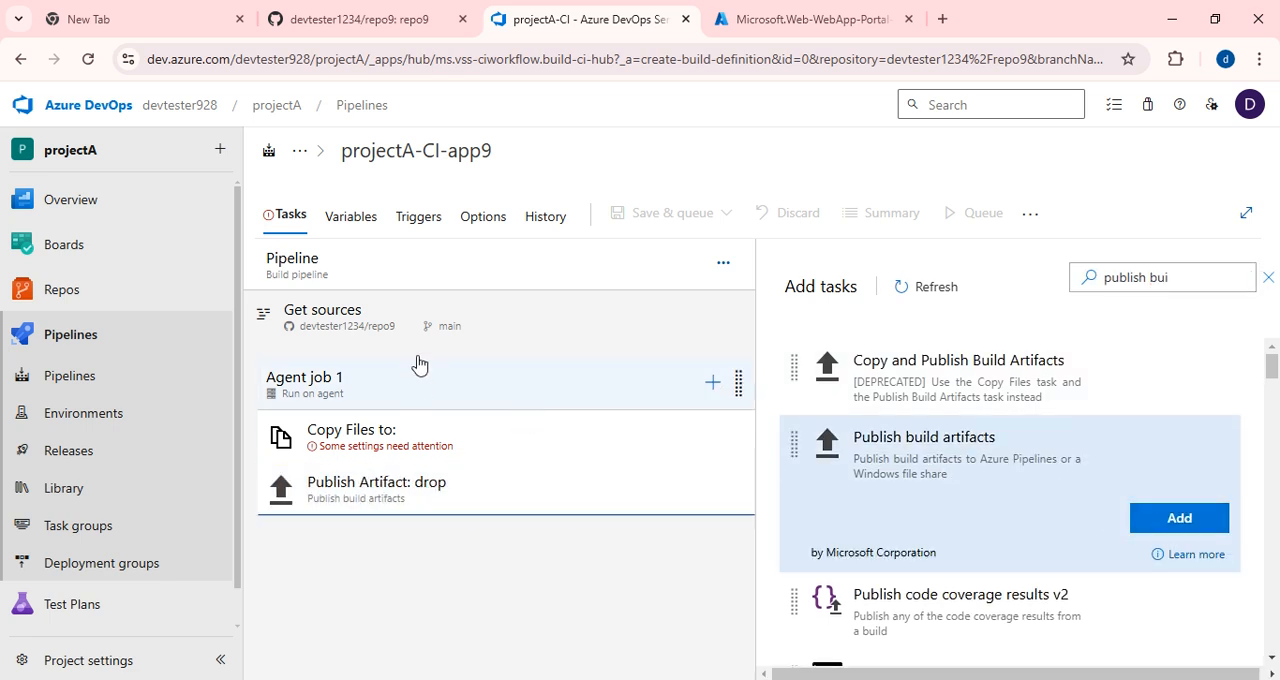
Set the Copy Files task's source folder to the repository's neogym-html folder.
left_click(330, 440)
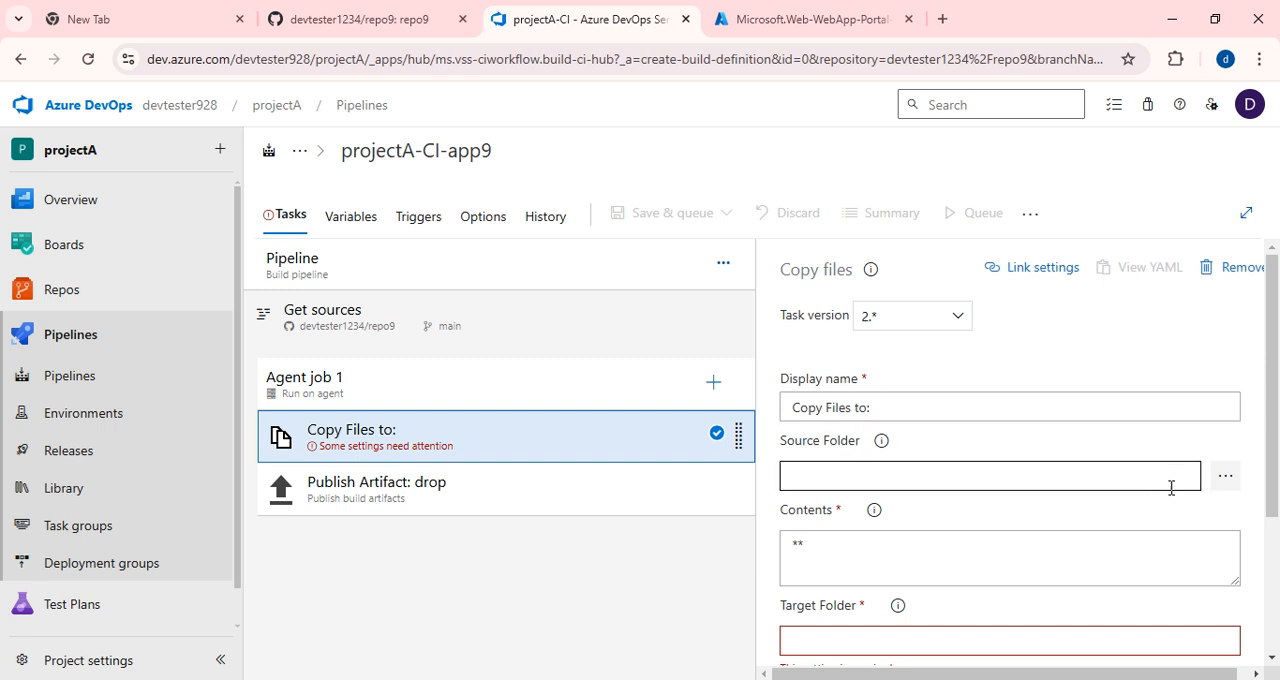
left_click(1227, 478)
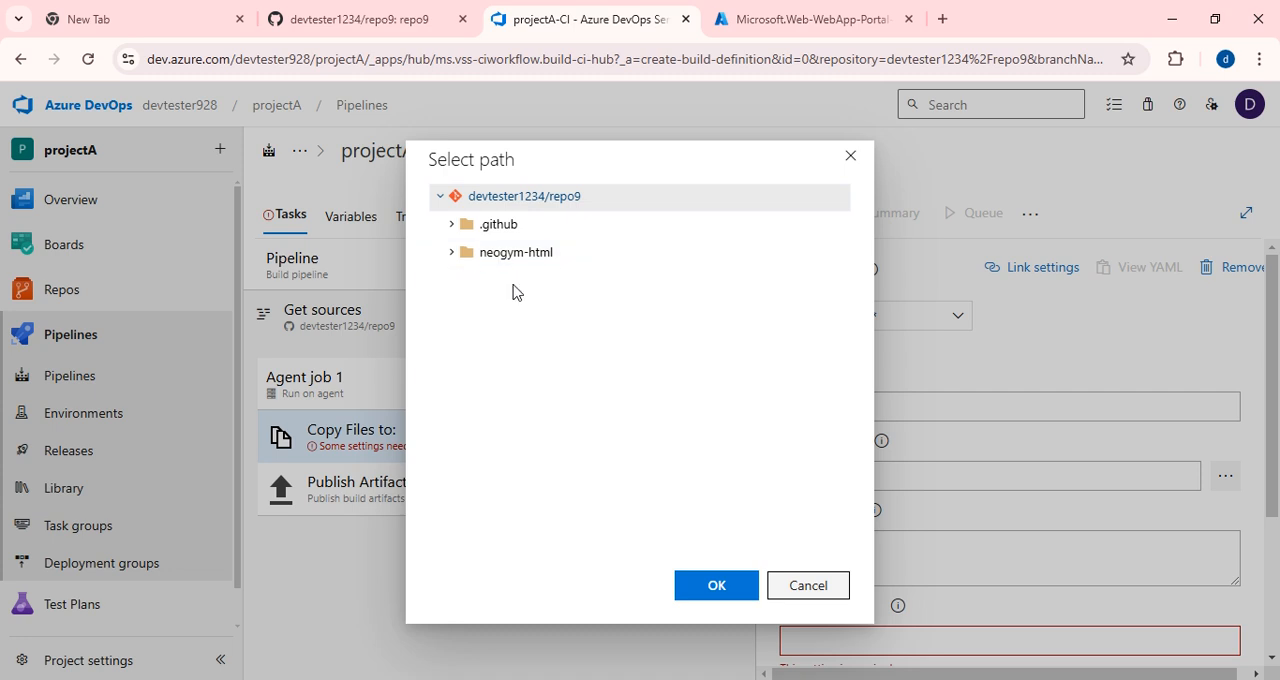
left_click(452, 256)
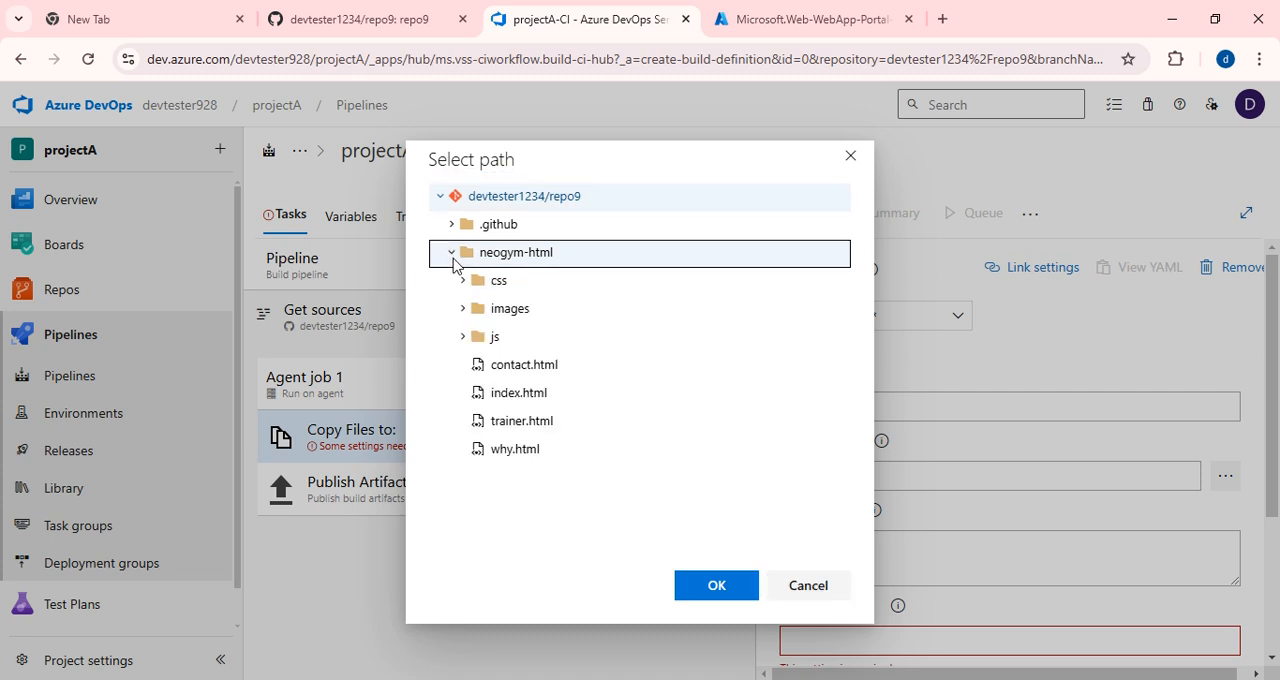
left_click(452, 256)
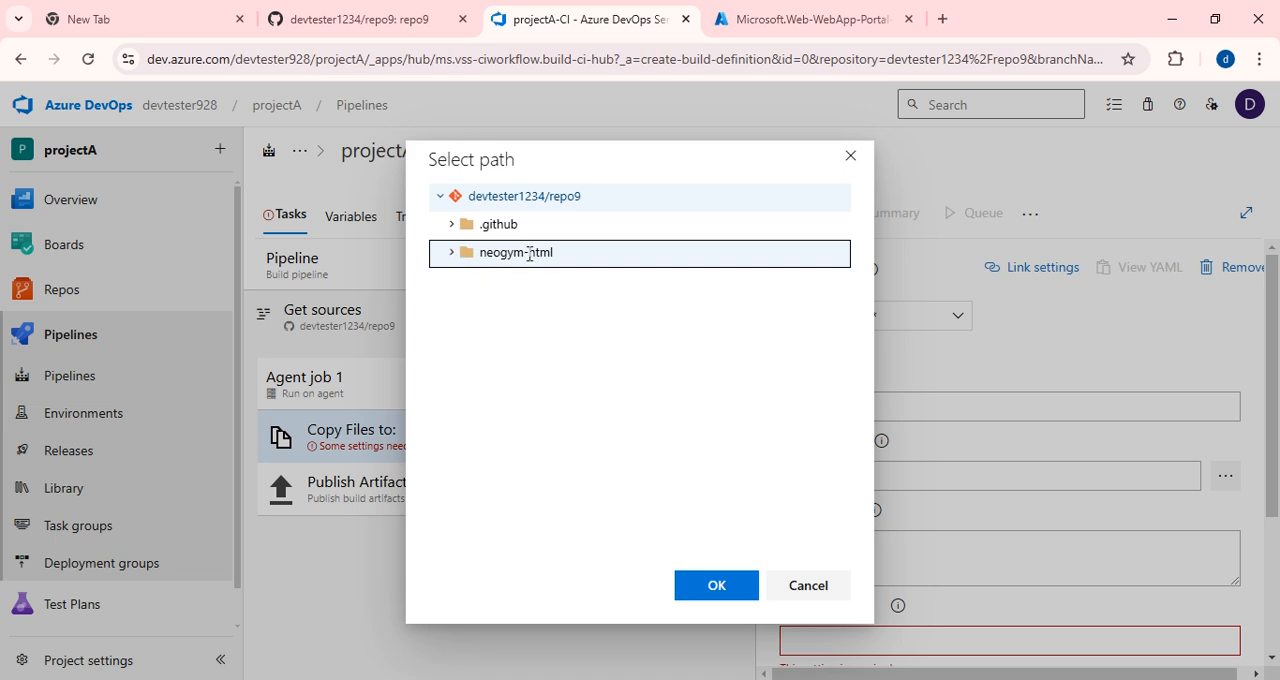
left_click(724, 589)
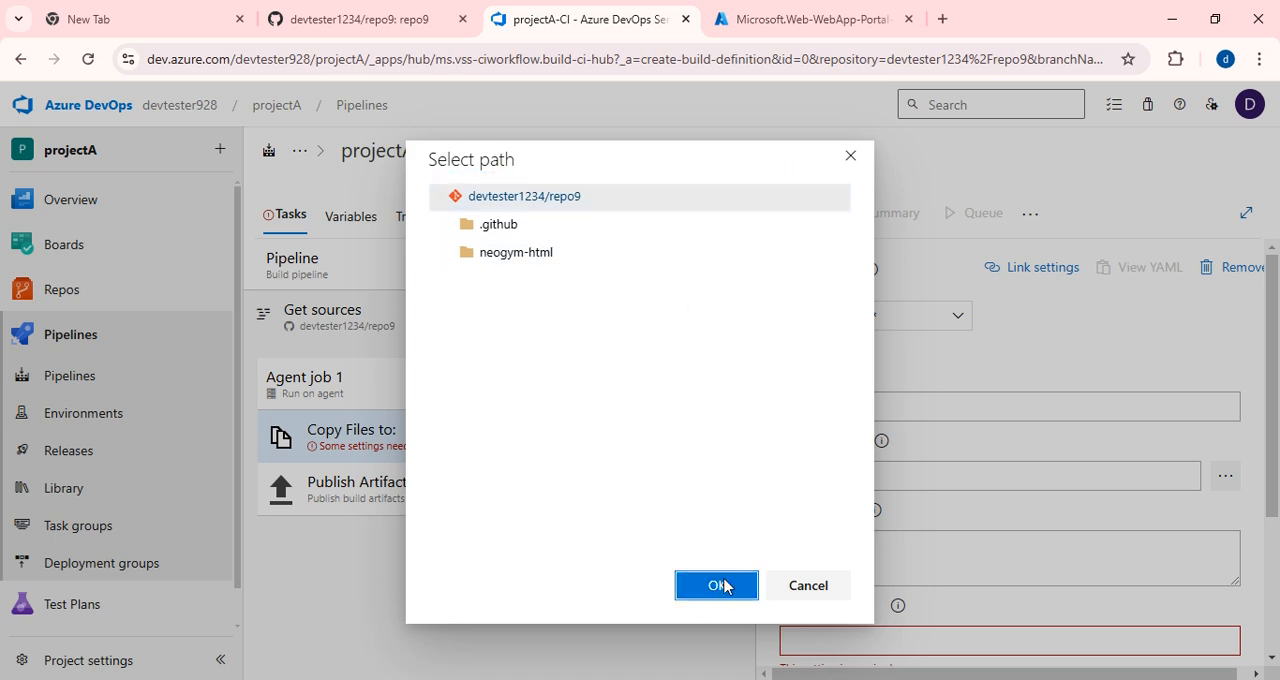
Set the Copy Files task's target folder to $(build.artifactstagingdirectory), copied from the field's help example.
scroll(1040, 474, "down", 2)
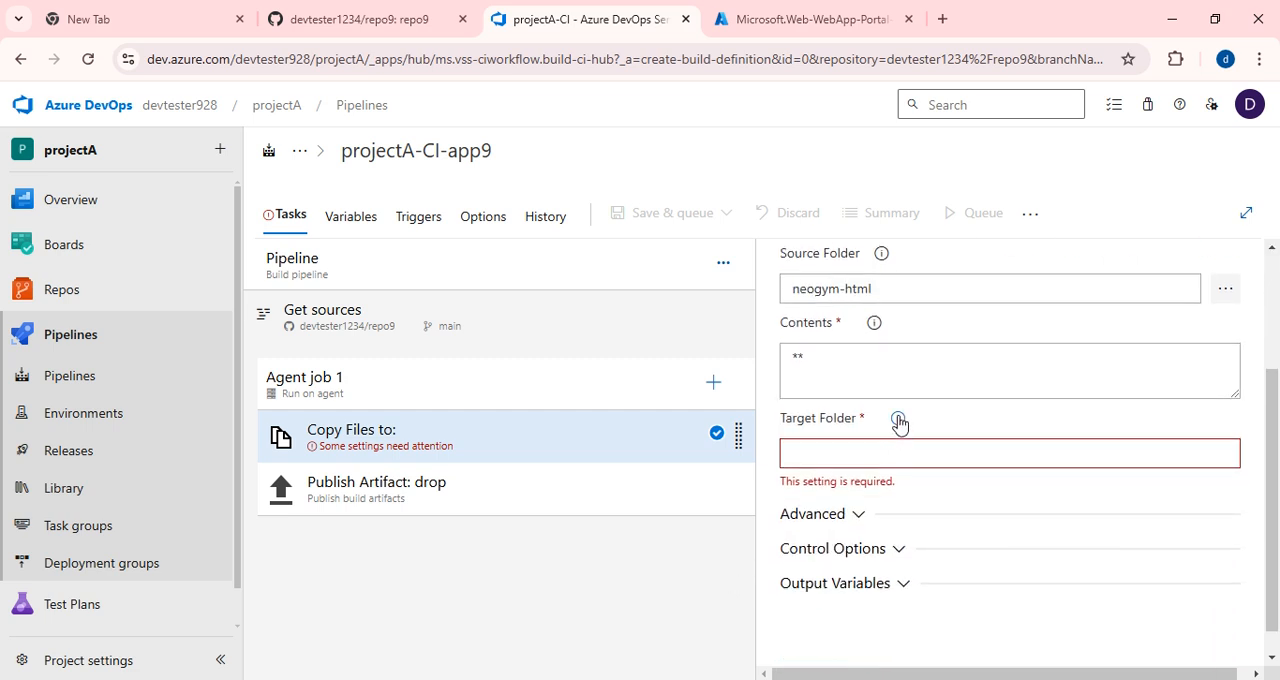
mouse_move(899, 422)
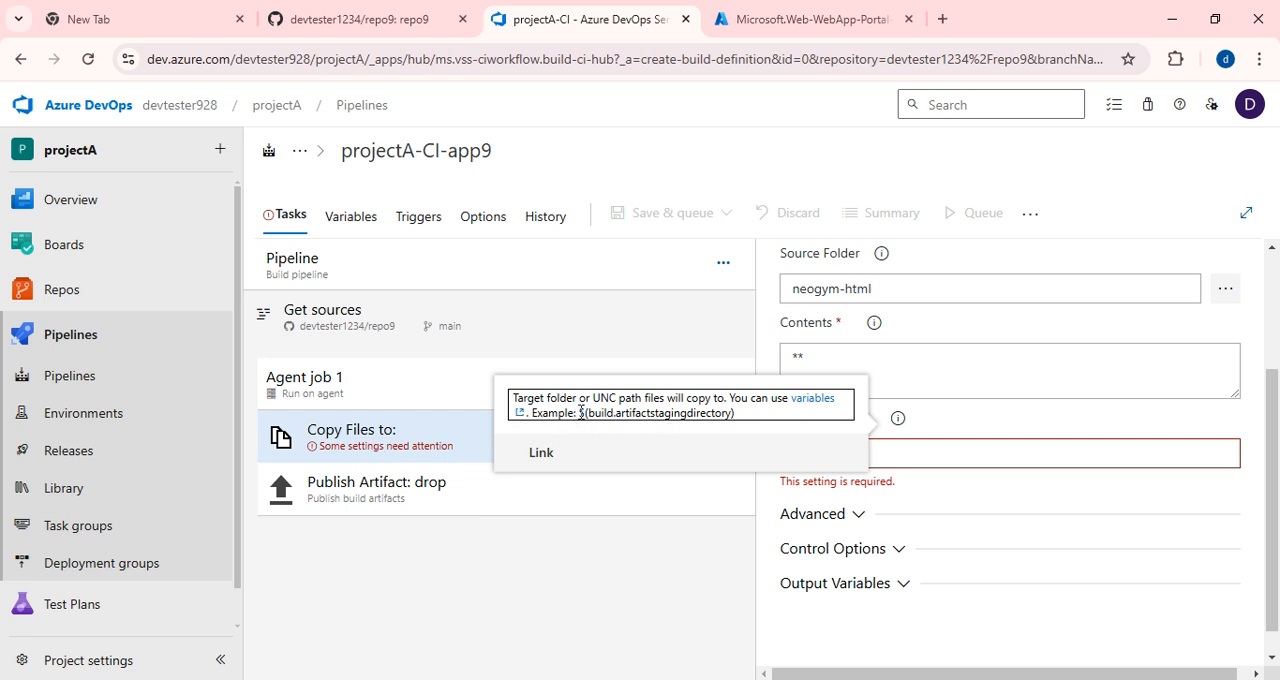
left_click_drag(580, 412, 741, 423)
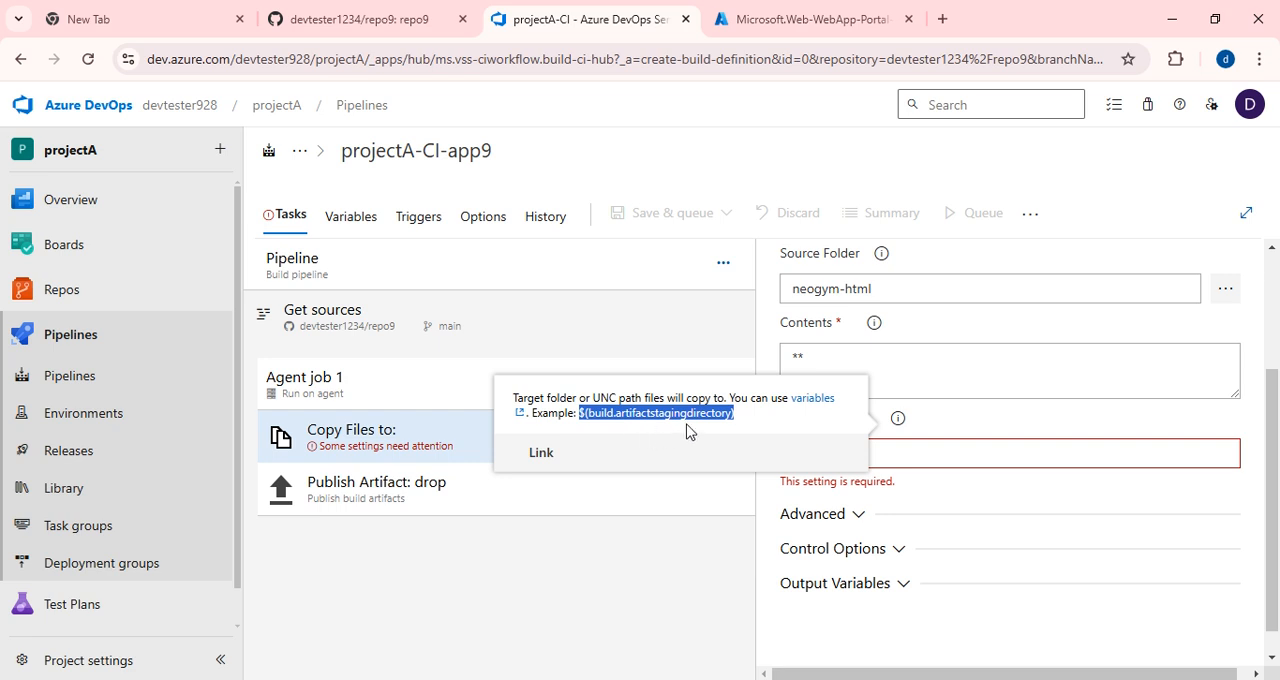
left_click(924, 460)
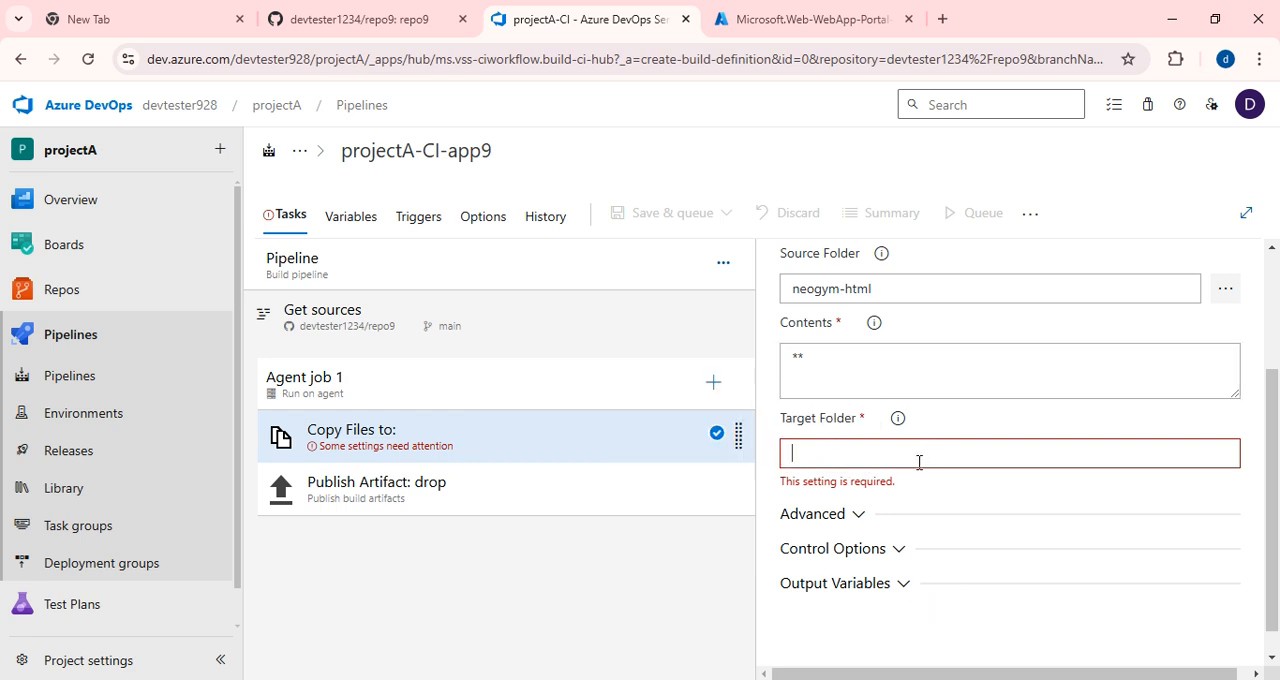
key("ctrl+v")
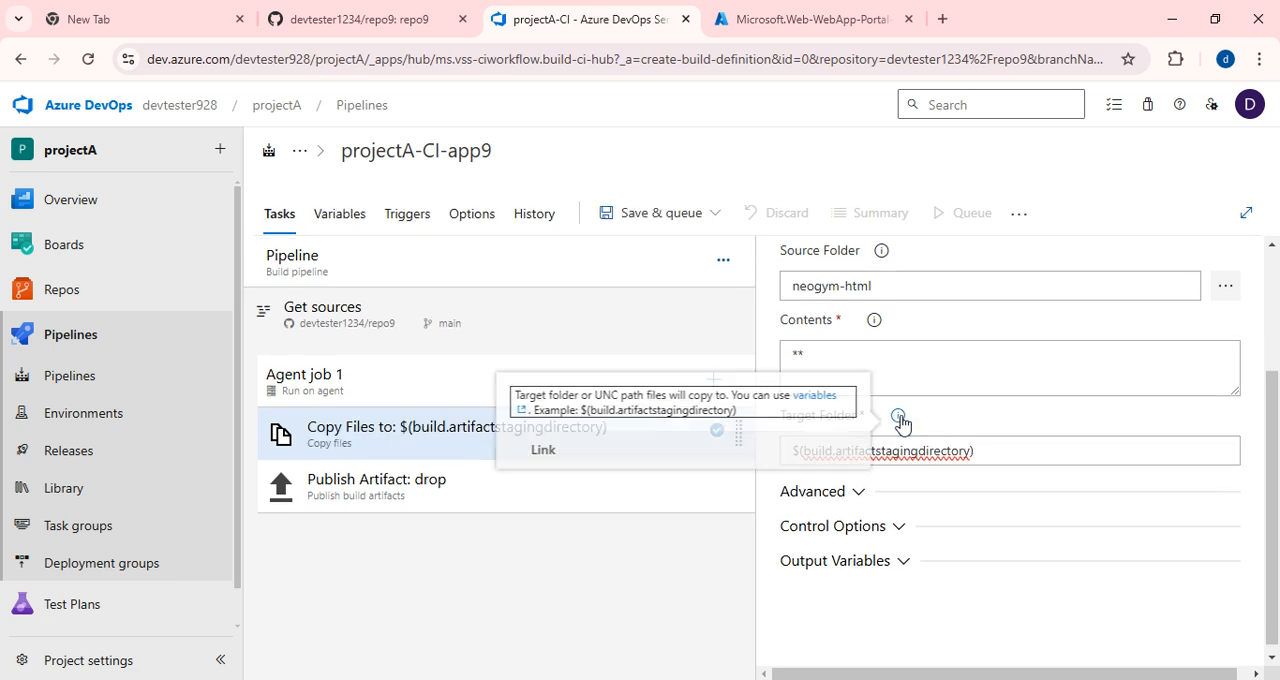
left_click(914, 458)
left_click(785, 447)
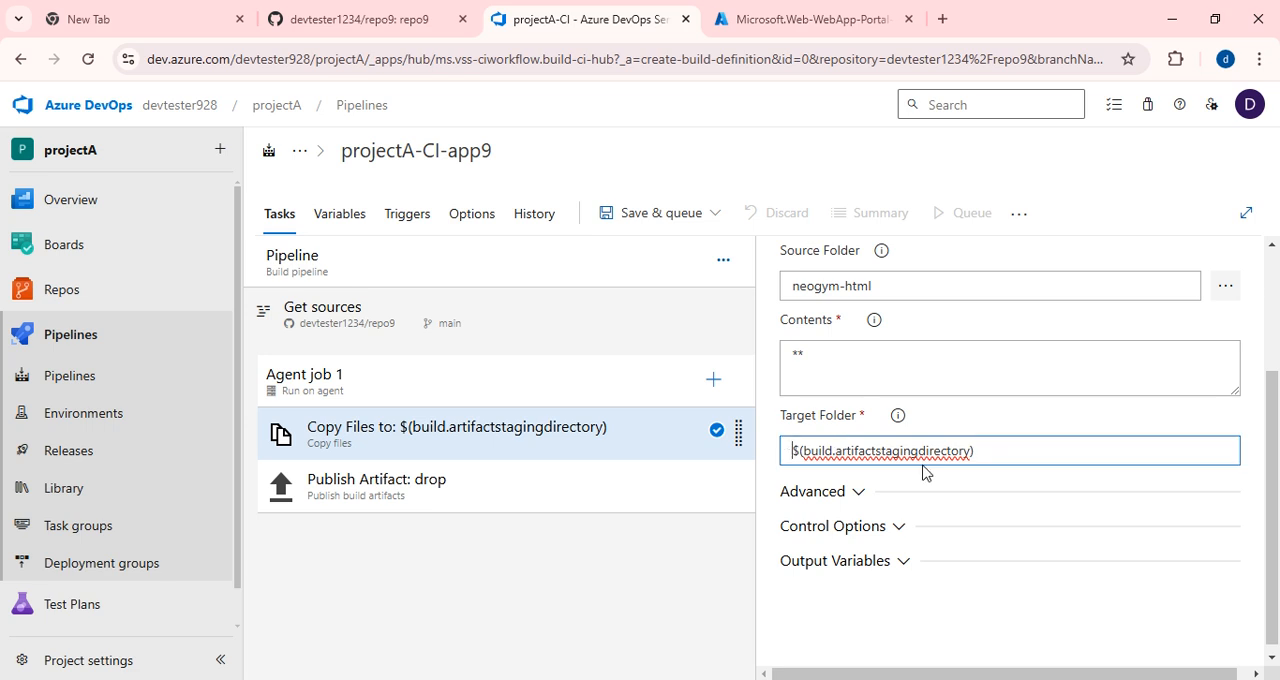
scroll(911, 425, "up", 2)
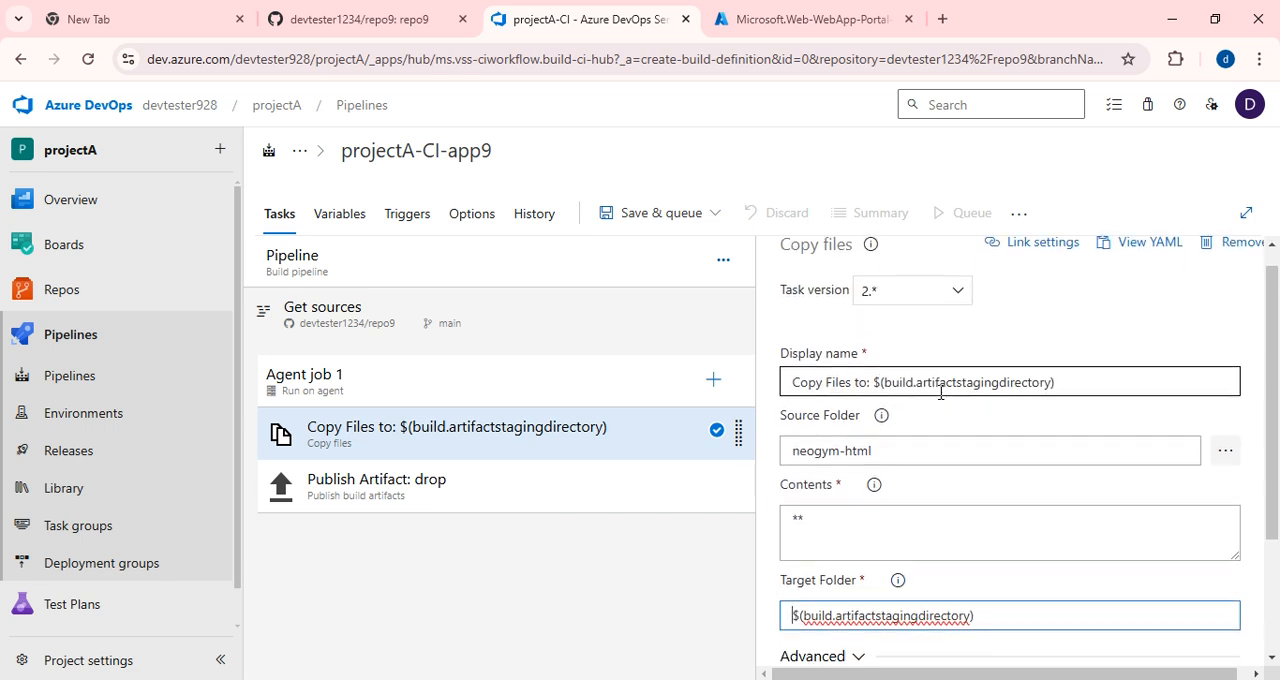
scroll(940, 393, "down", 2)
Set the Publish Artifact task's path to publish to the repository's neogym-html folder.
left_click(400, 497)
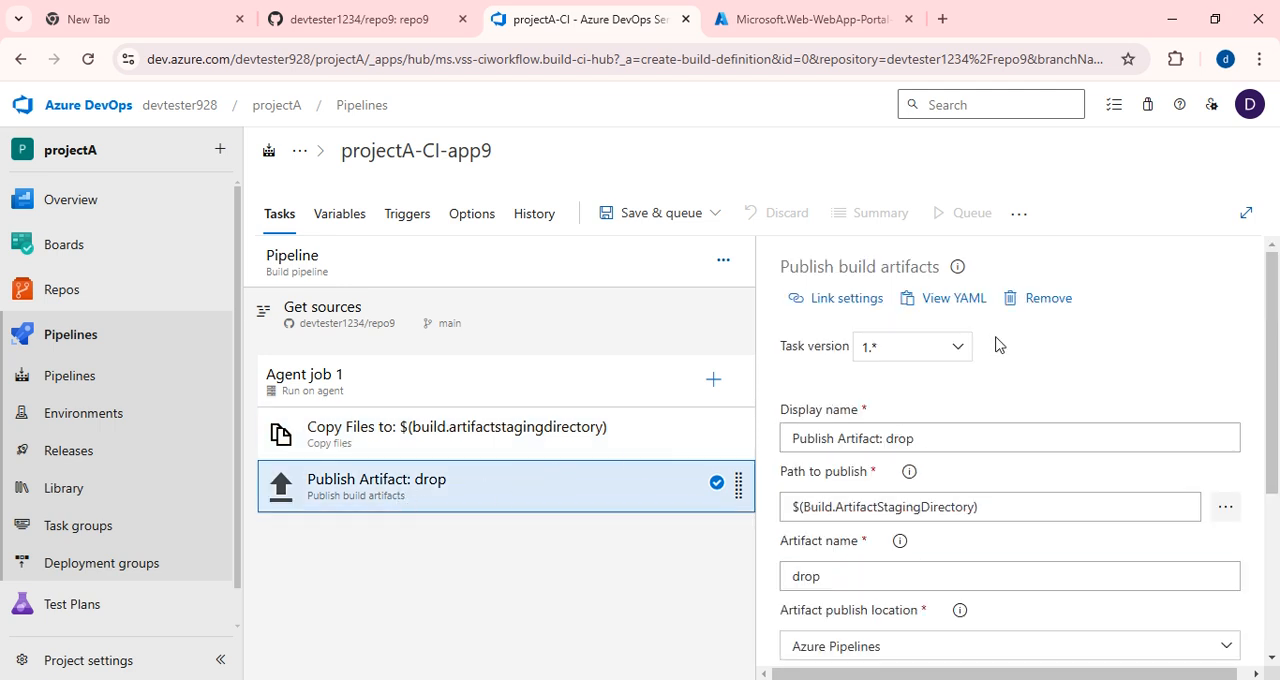
scroll(966, 466, "down", 1)
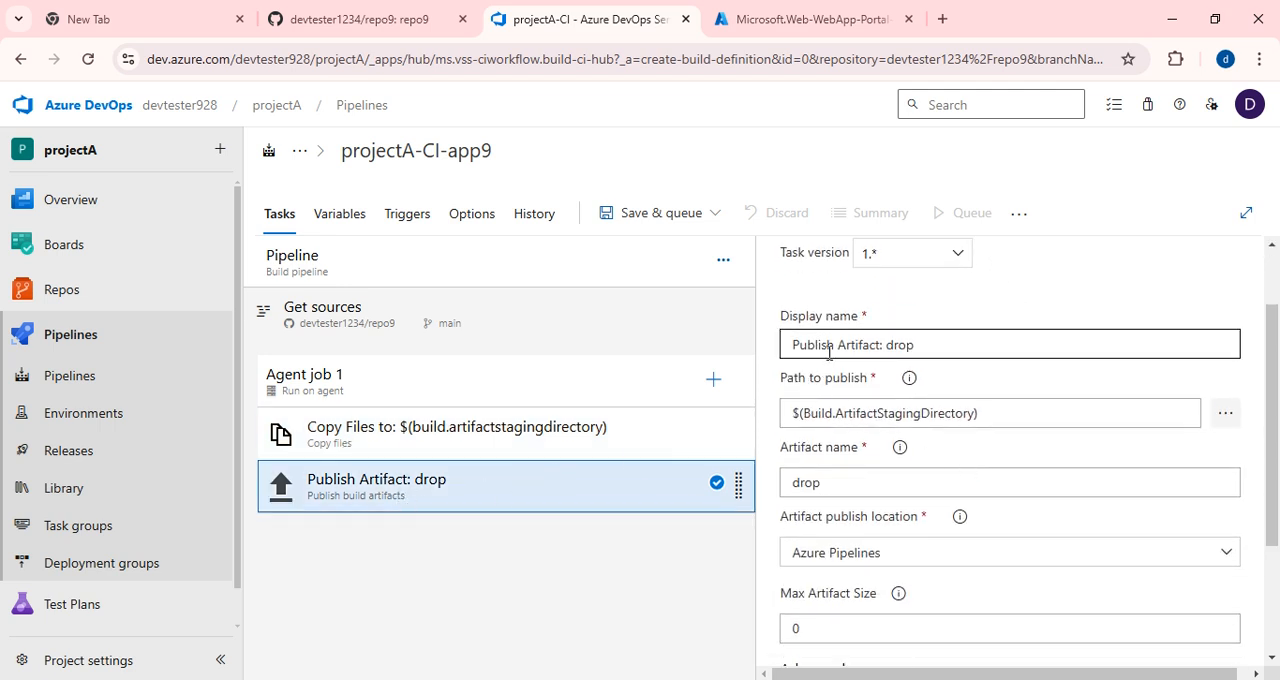
double_click(903, 345)
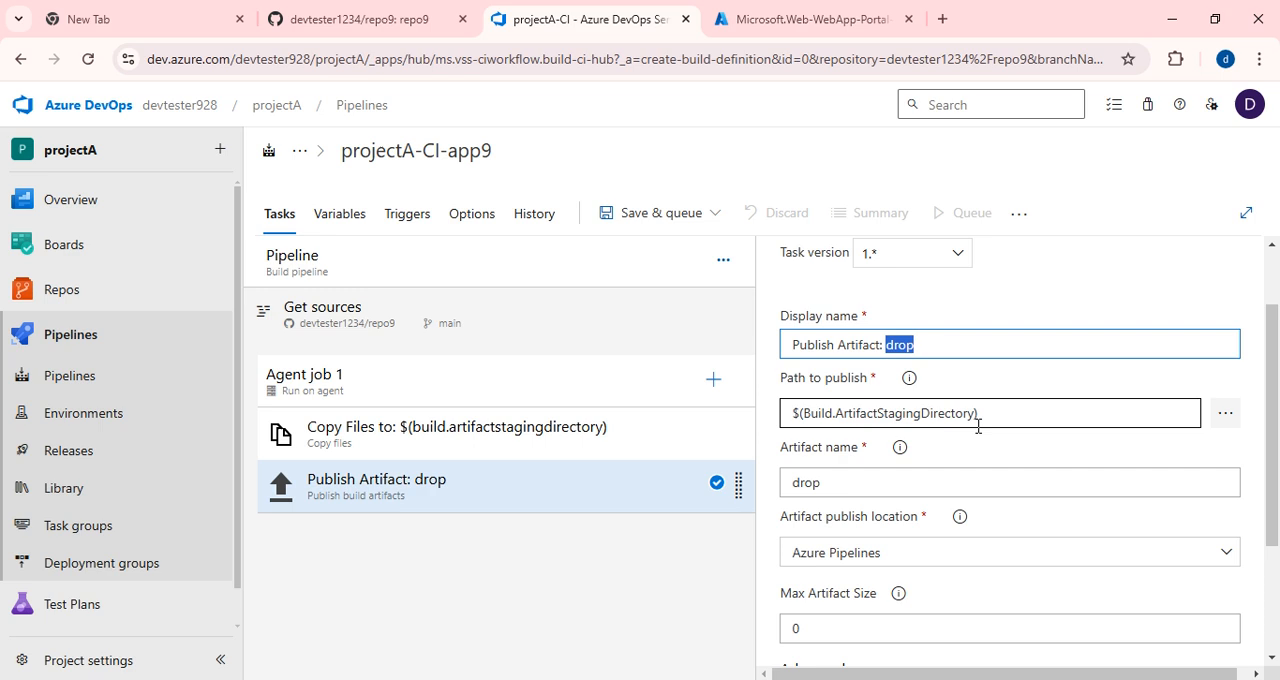
scroll(980, 434, "down", 1)
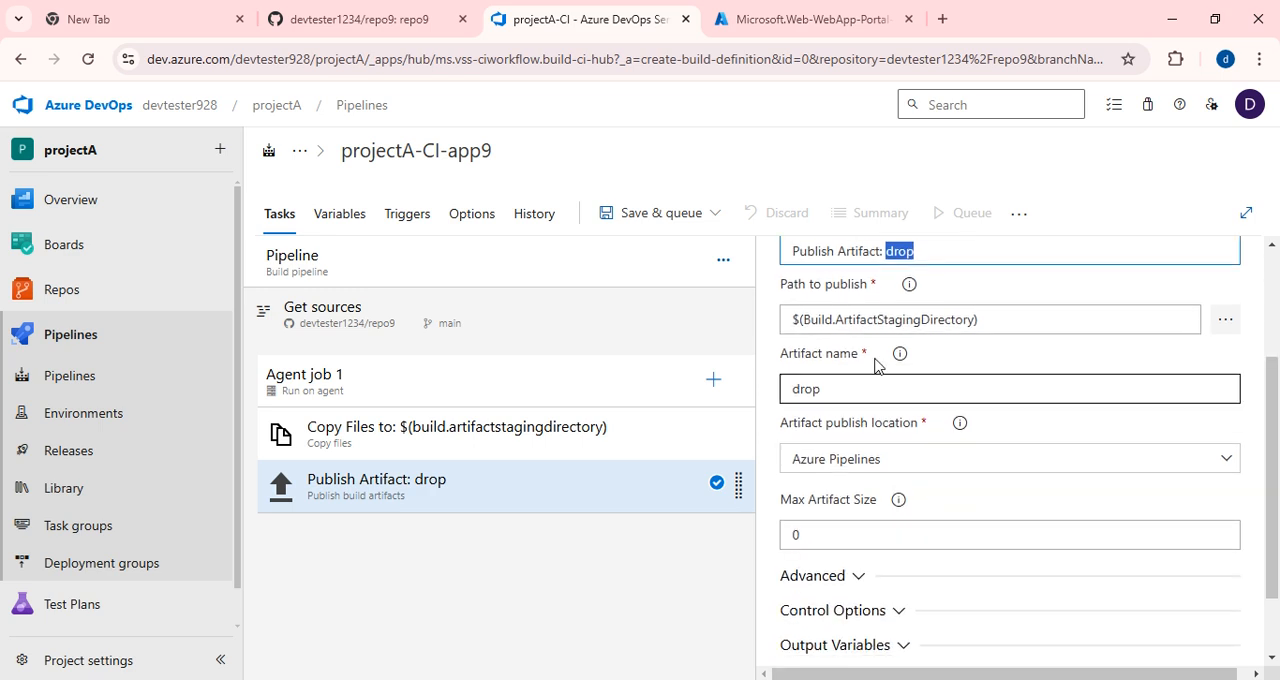
left_click(1223, 322)
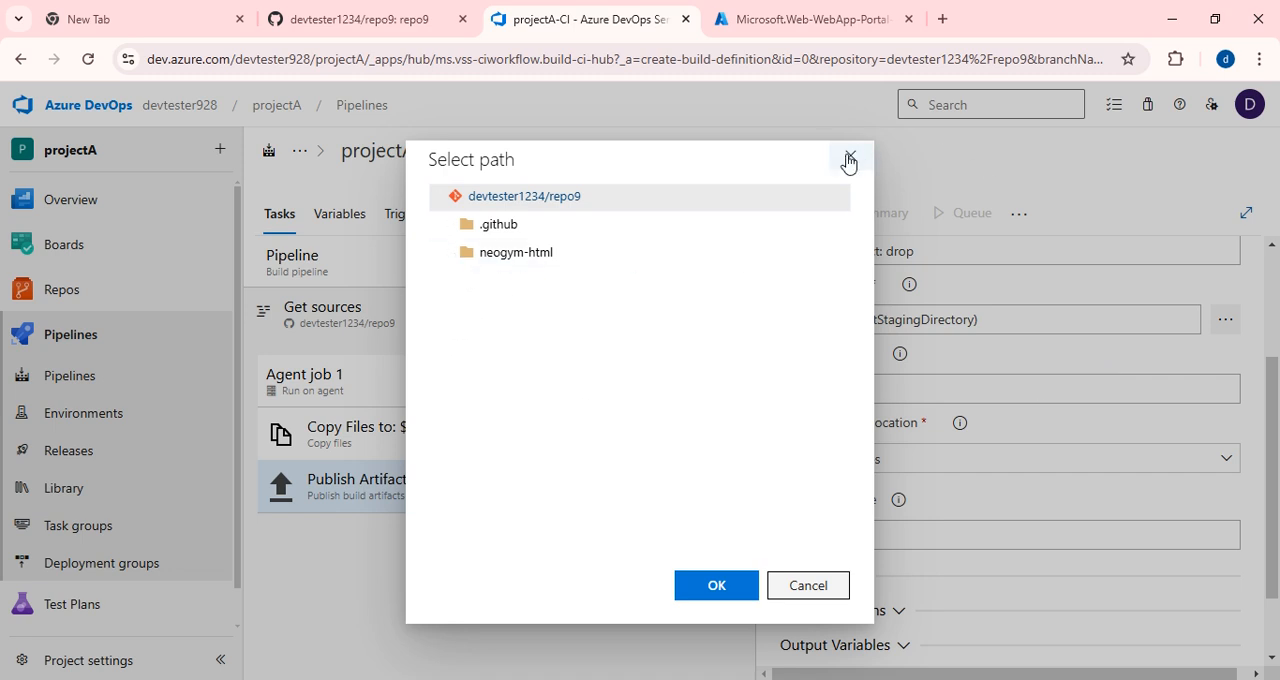
left_click(536, 254)
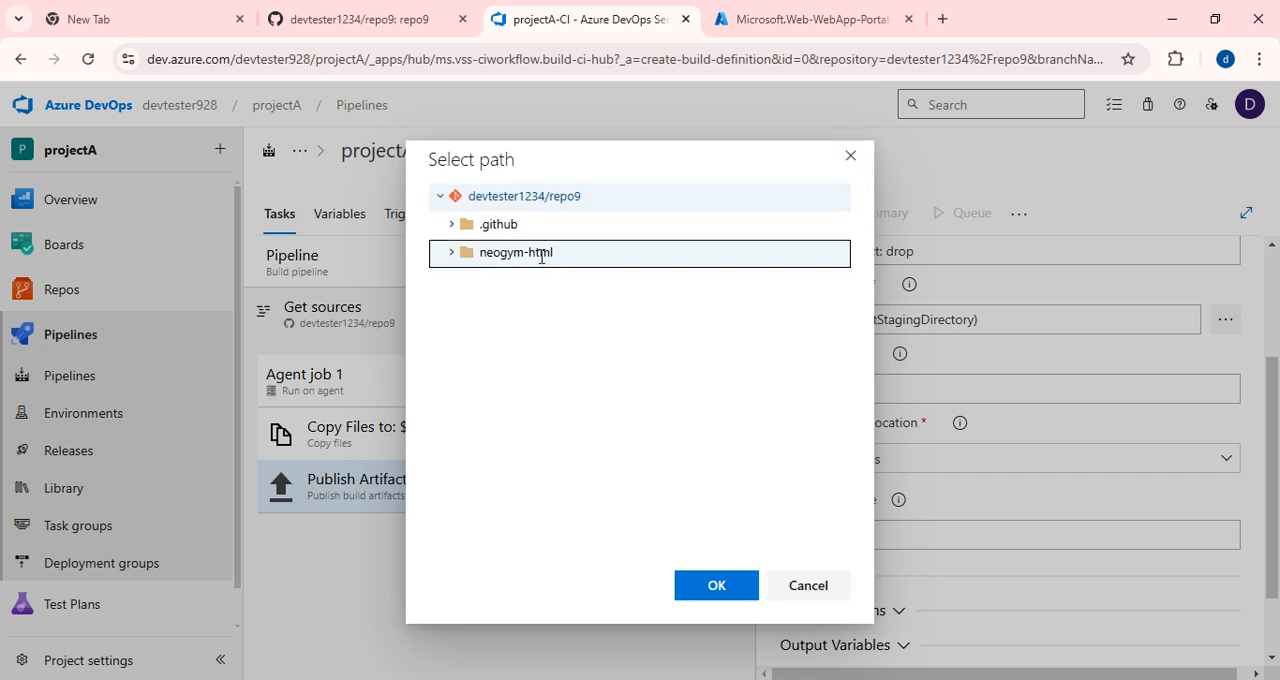
left_click(729, 588)
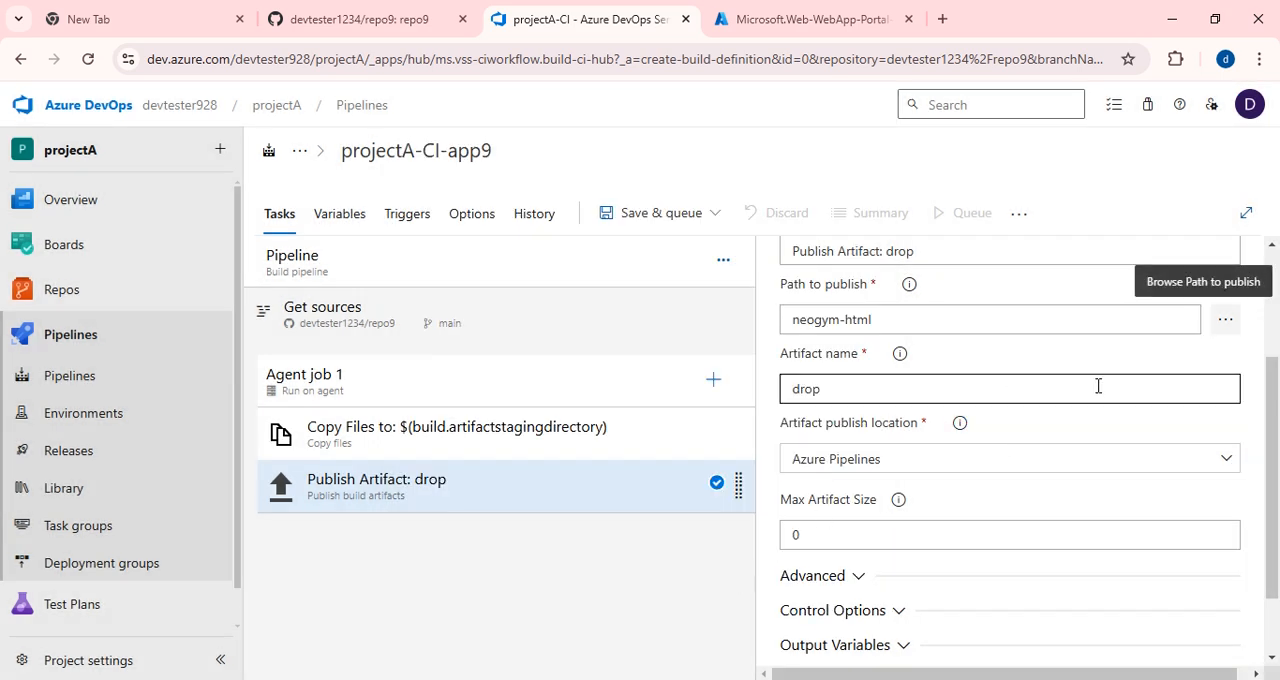
scroll(1098, 385, "up", 2)
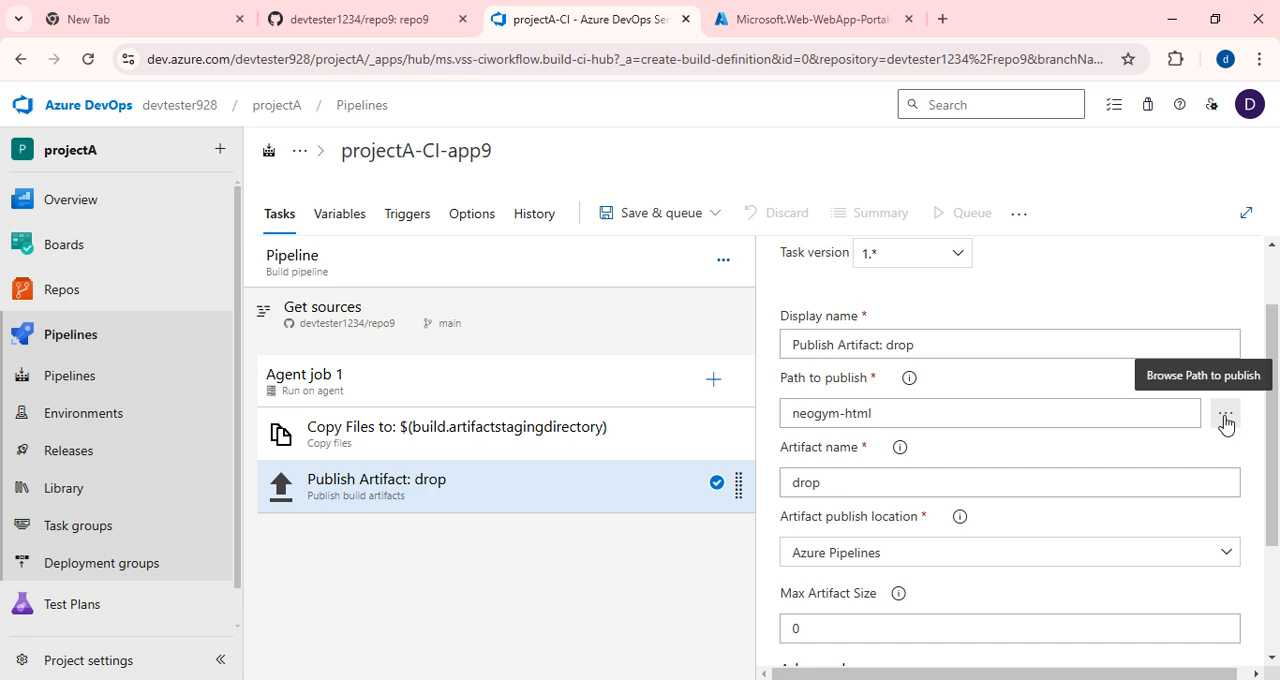
left_click(1225, 415)
left_click(522, 253)
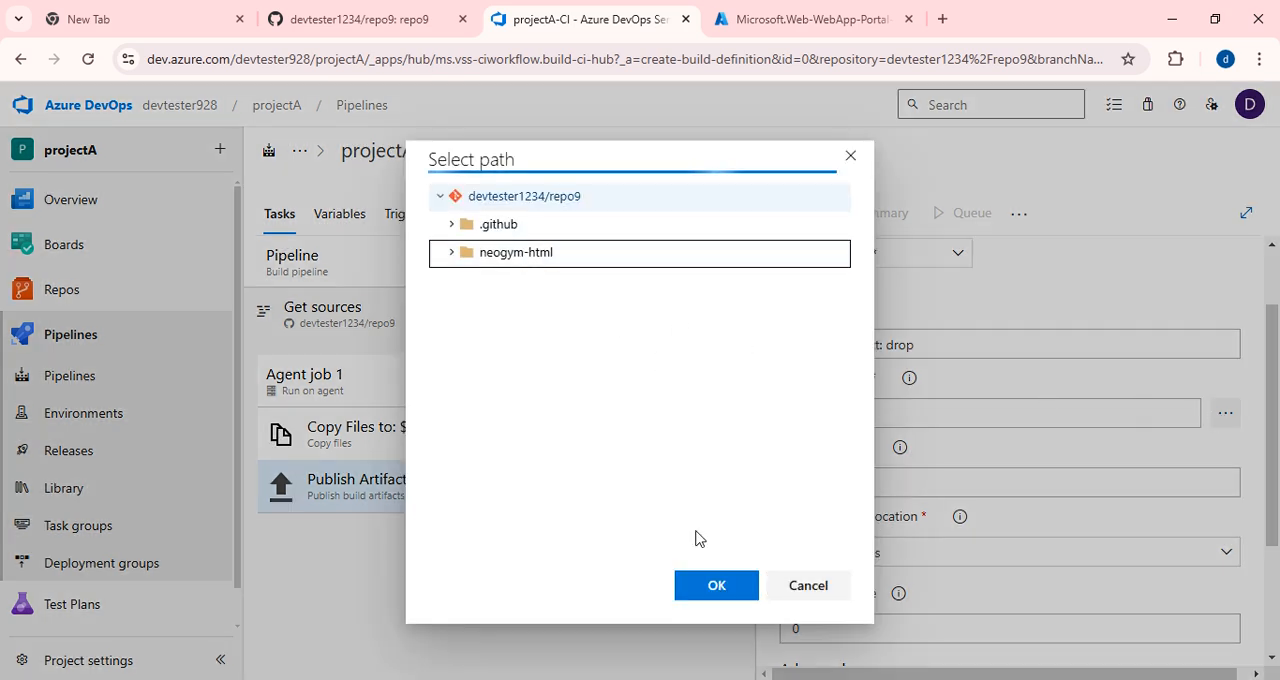
left_click(700, 590)
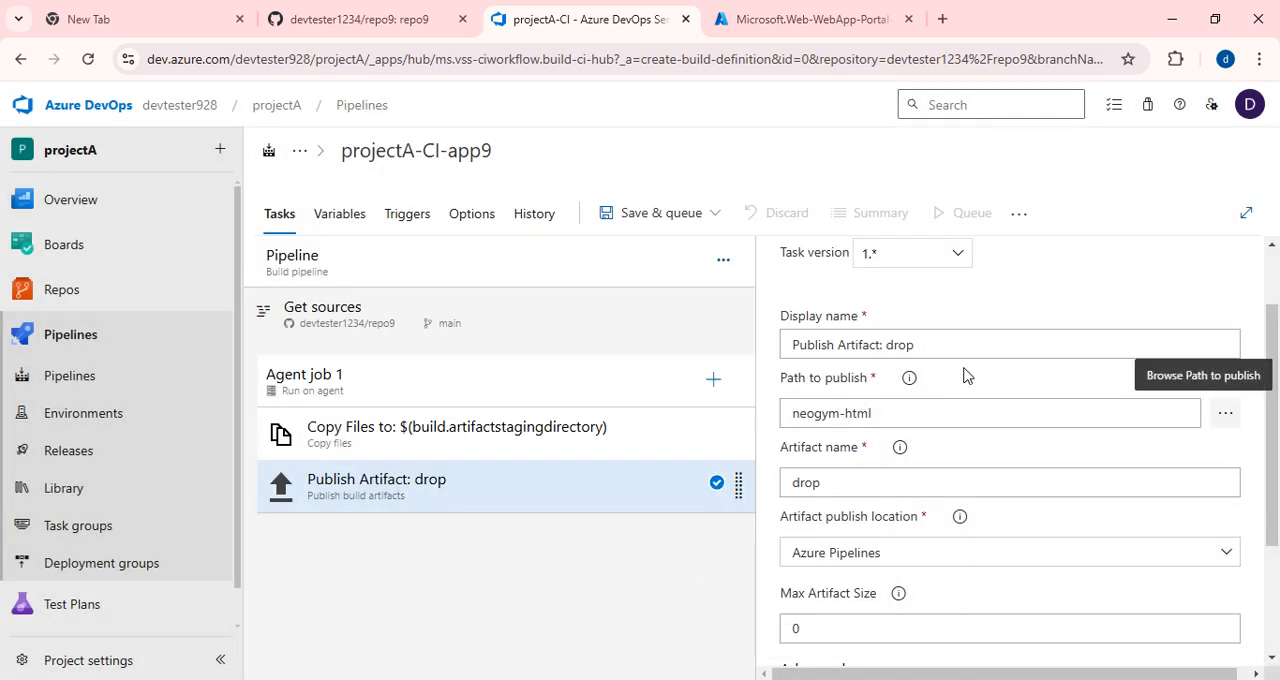
Replace the Publish Artifact task's path to publish with $(build.artifactstagingdirectory) and review the remaining artifact settings.
left_click_drag(879, 415, 745, 427)
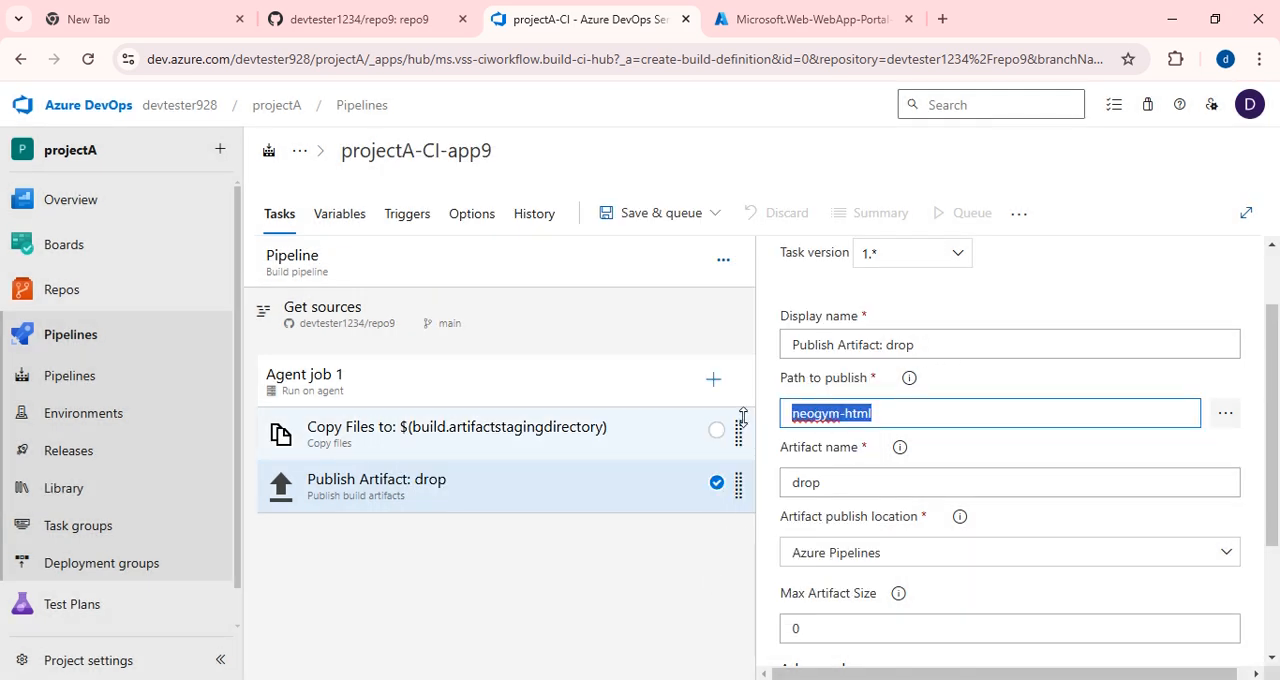
type("$(build.artifactstagingdirectory)")
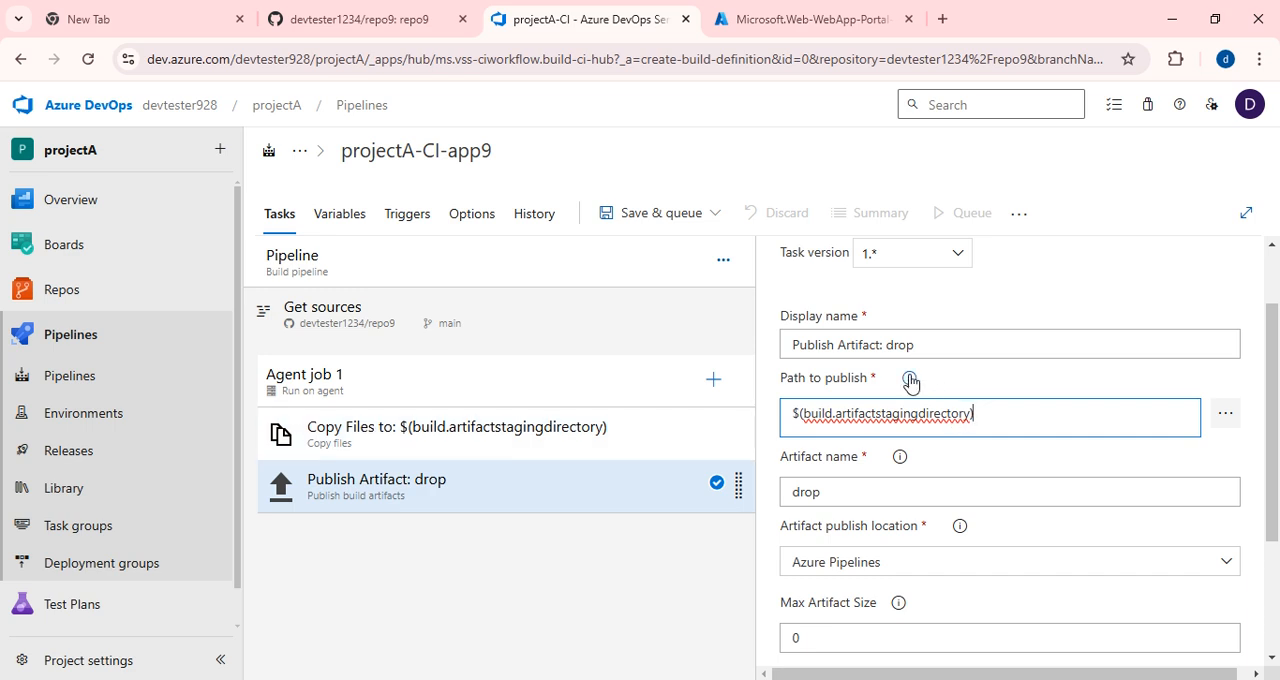
scroll(868, 478, "down", 1)
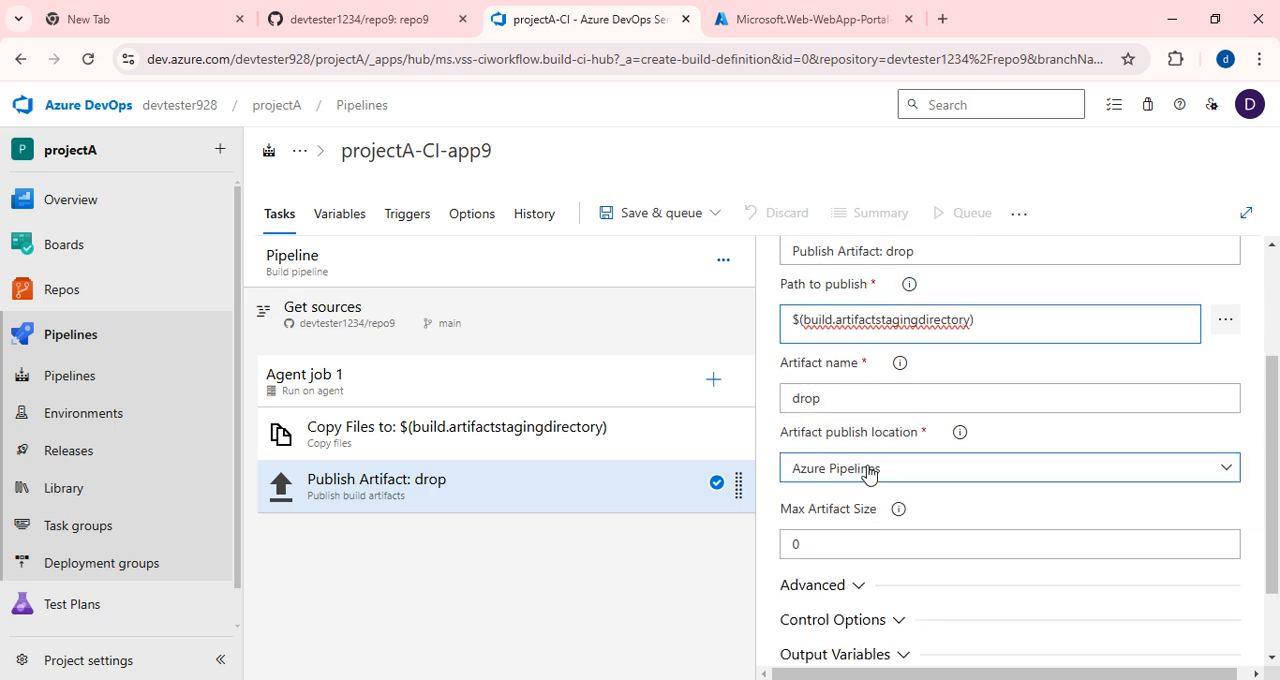
left_click(900, 366)
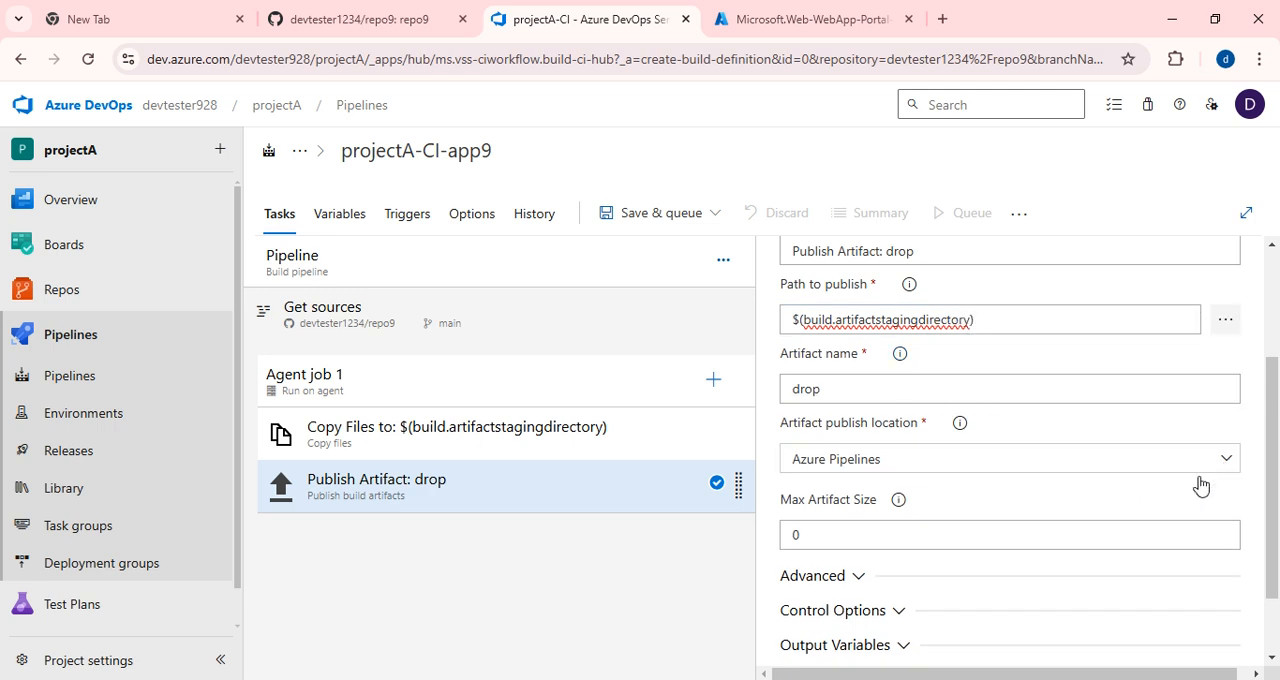
scroll(1150, 490, "down", 1)
left_click(1007, 448)
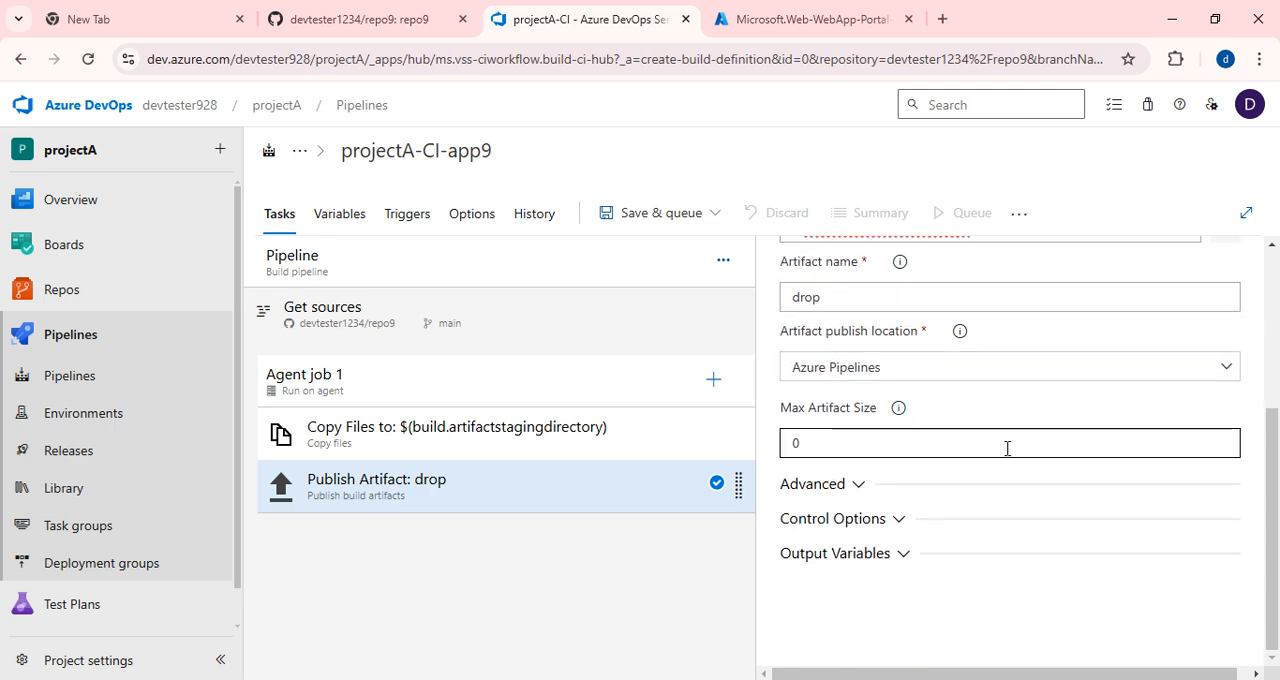
scroll(1007, 448, "up", 2)
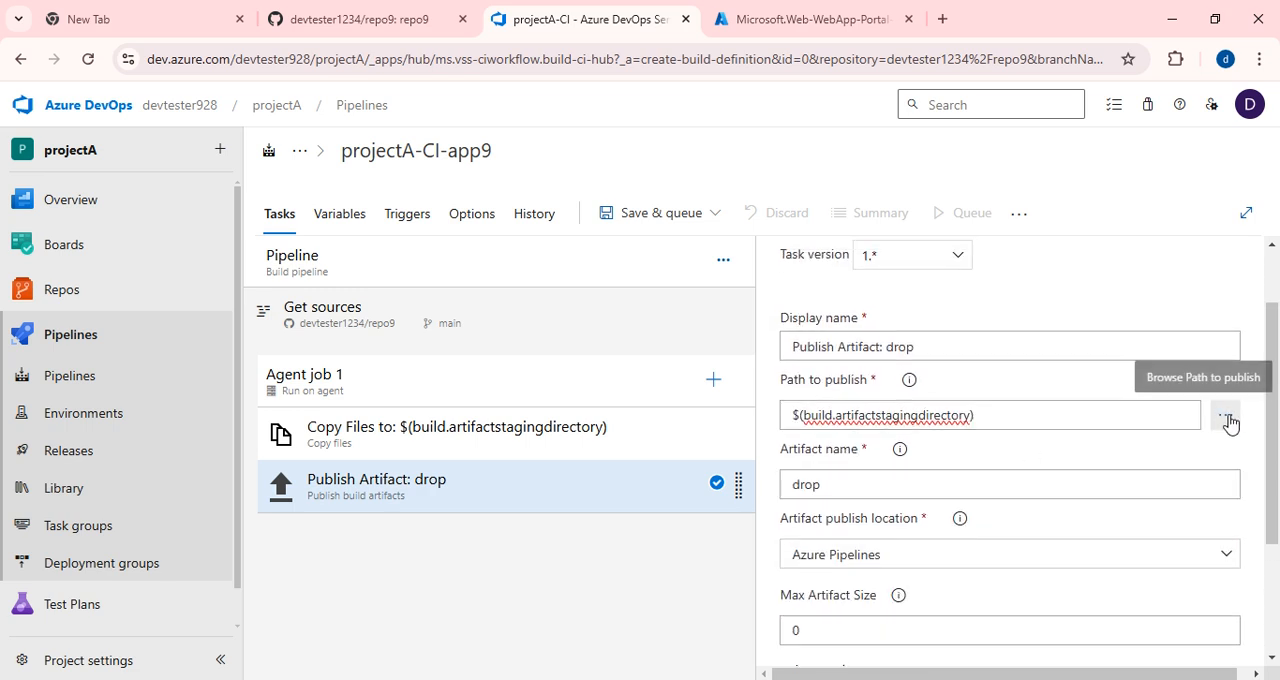
Set the Publish Artifact task's path to publish to the repository's neogym-html folder and review the task's remaining settings.
left_click(1229, 422)
left_click(515, 254)
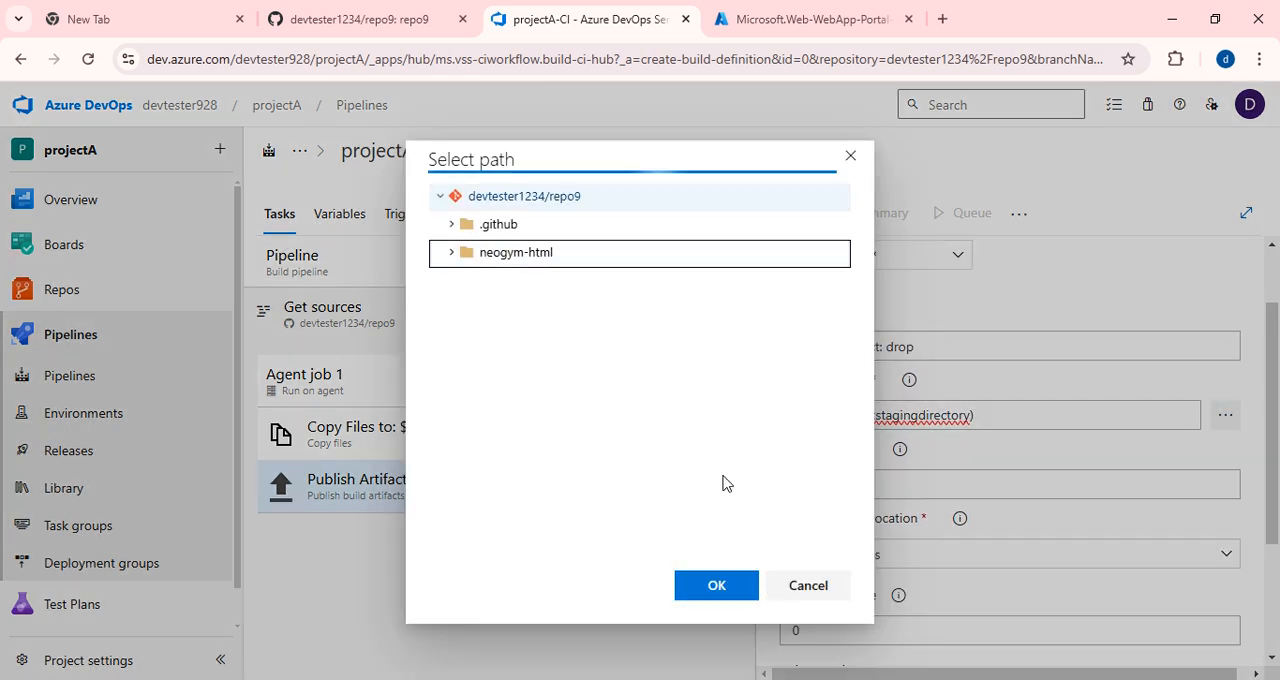
left_click(720, 588)
scroll(1137, 505, "down", 2)
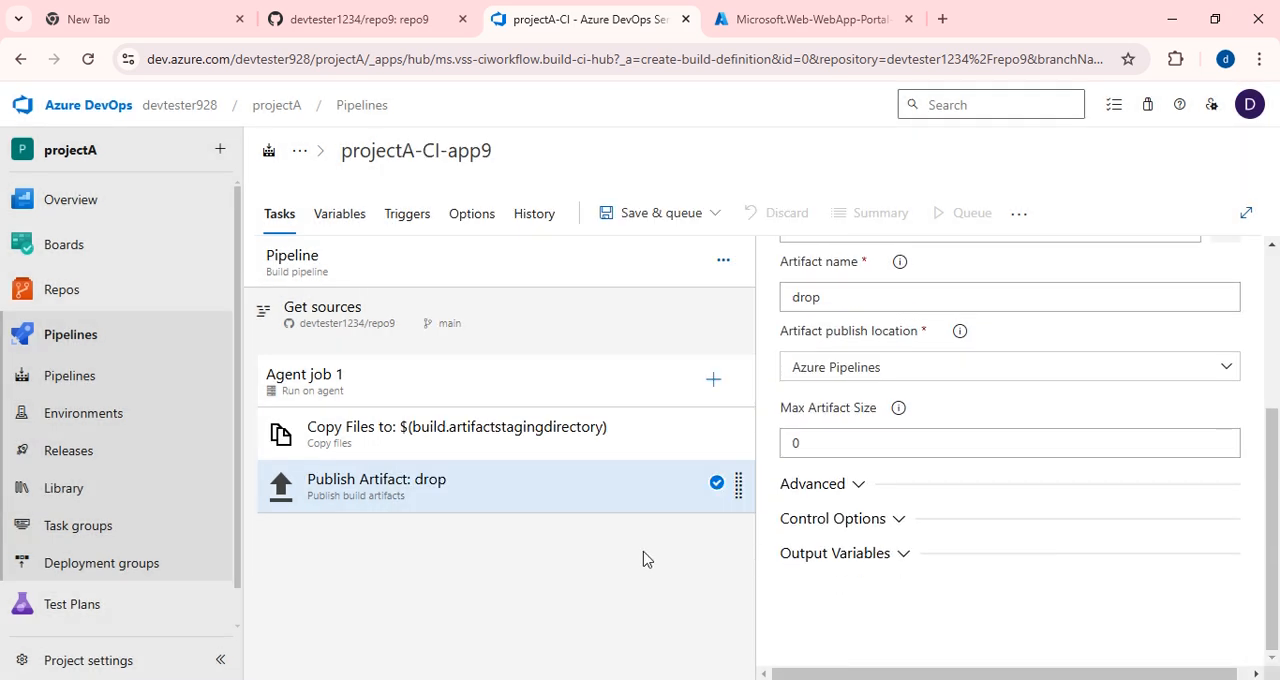
scroll(823, 491, "up", 3)
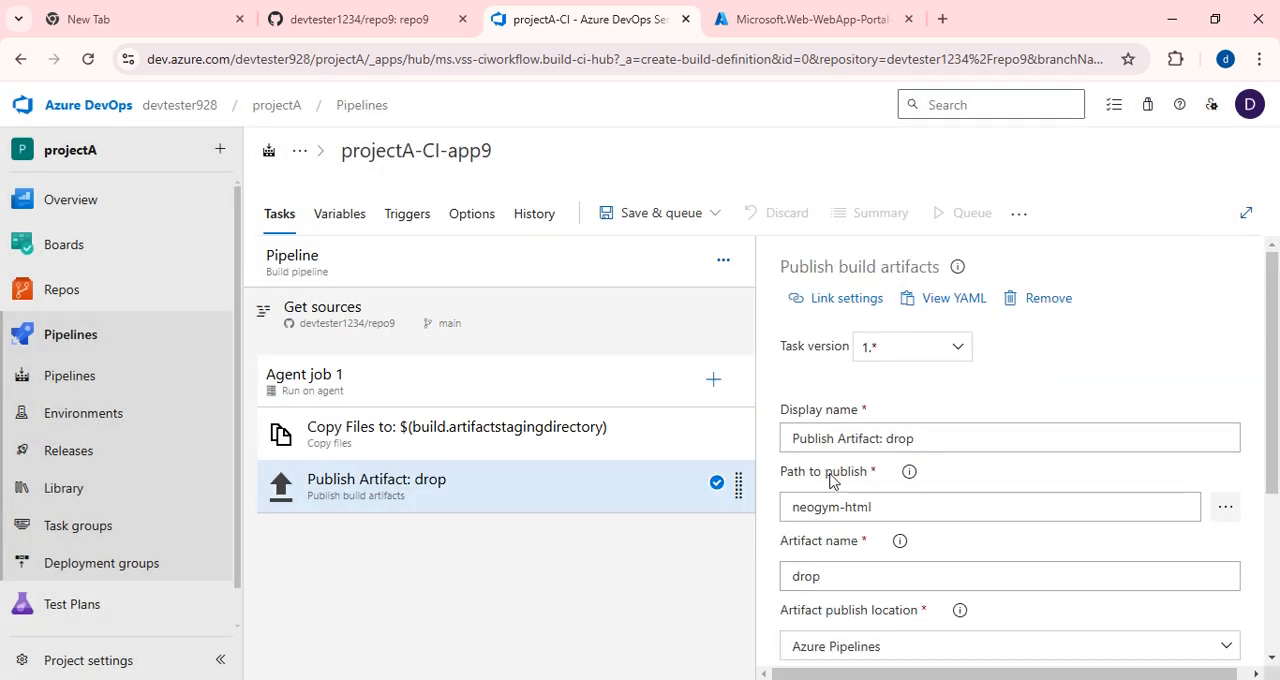
scroll(829, 483, "down", 4)
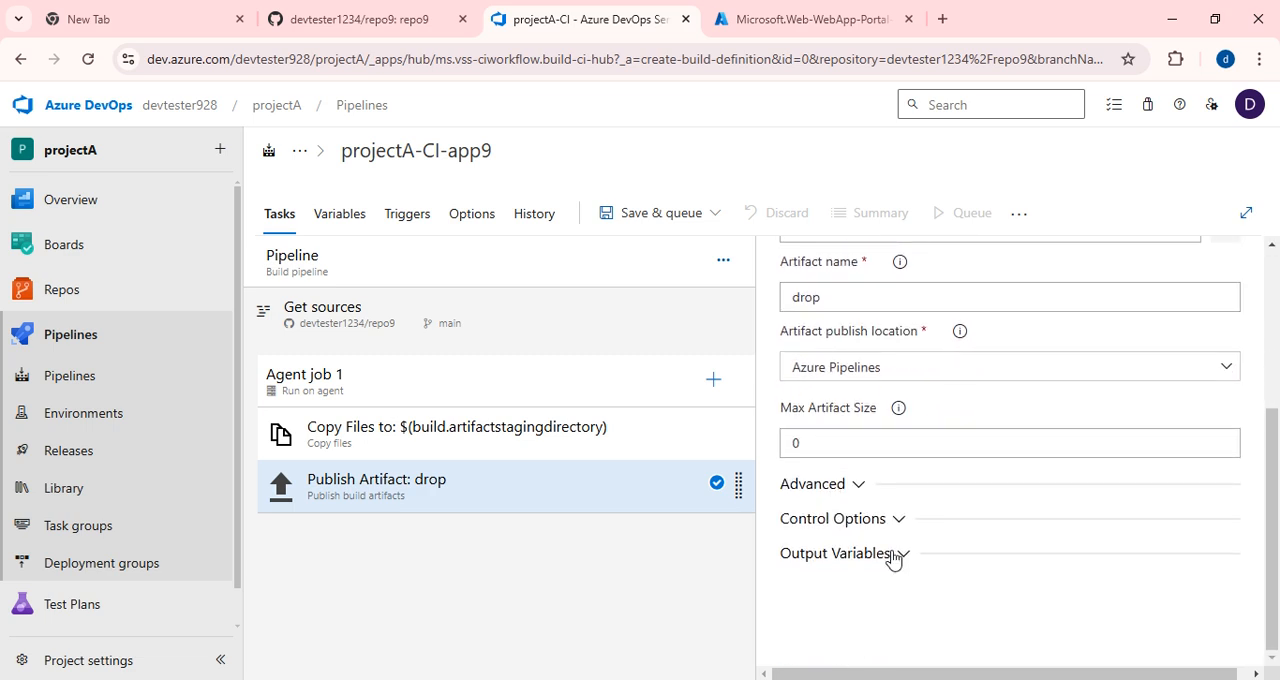
scroll(891, 560, "up", 3)
scroll(891, 557, "down", 2)
scroll(895, 545, "up", 2)
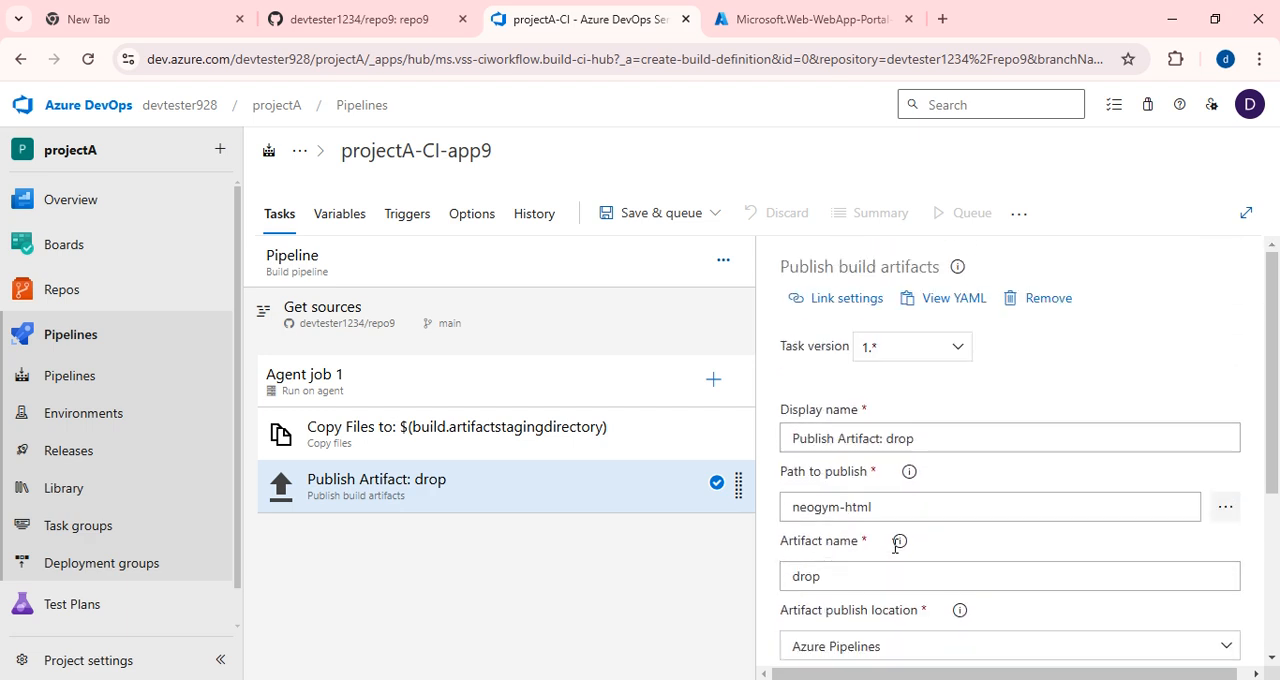
Save and run the build pipeline with the comment commit1, using the windows-2019 agent and the main branch.
left_click(630, 226)
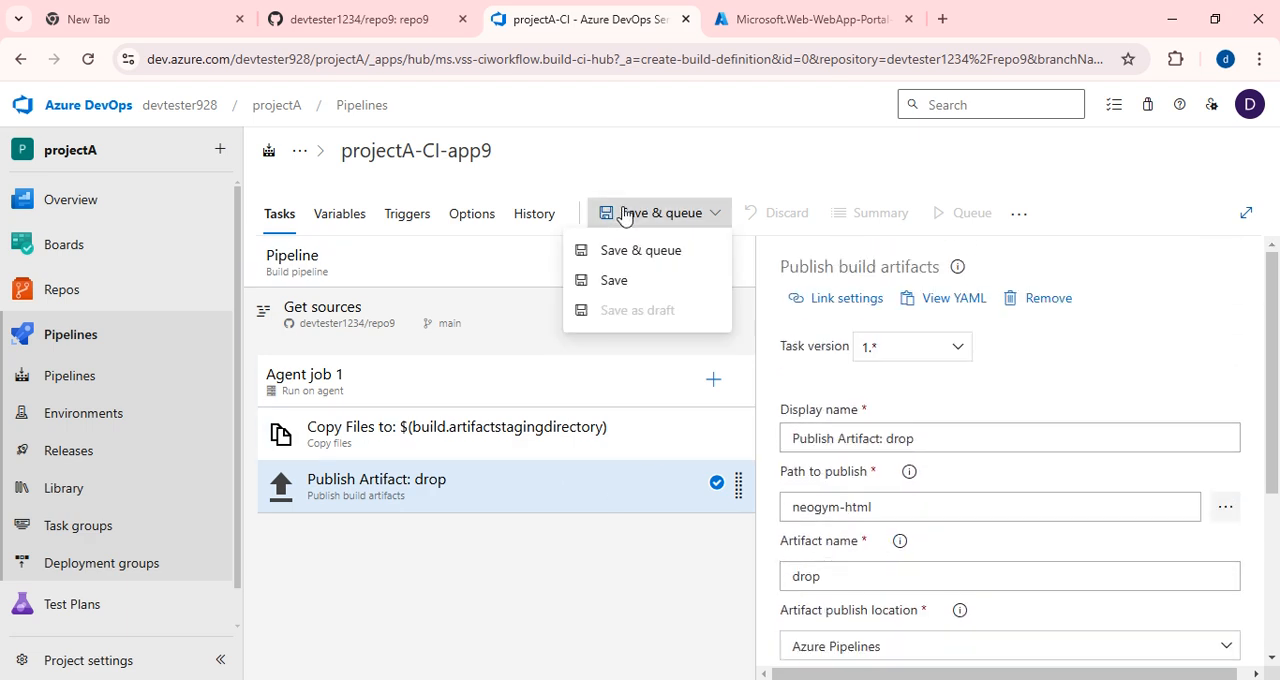
left_click(626, 257)
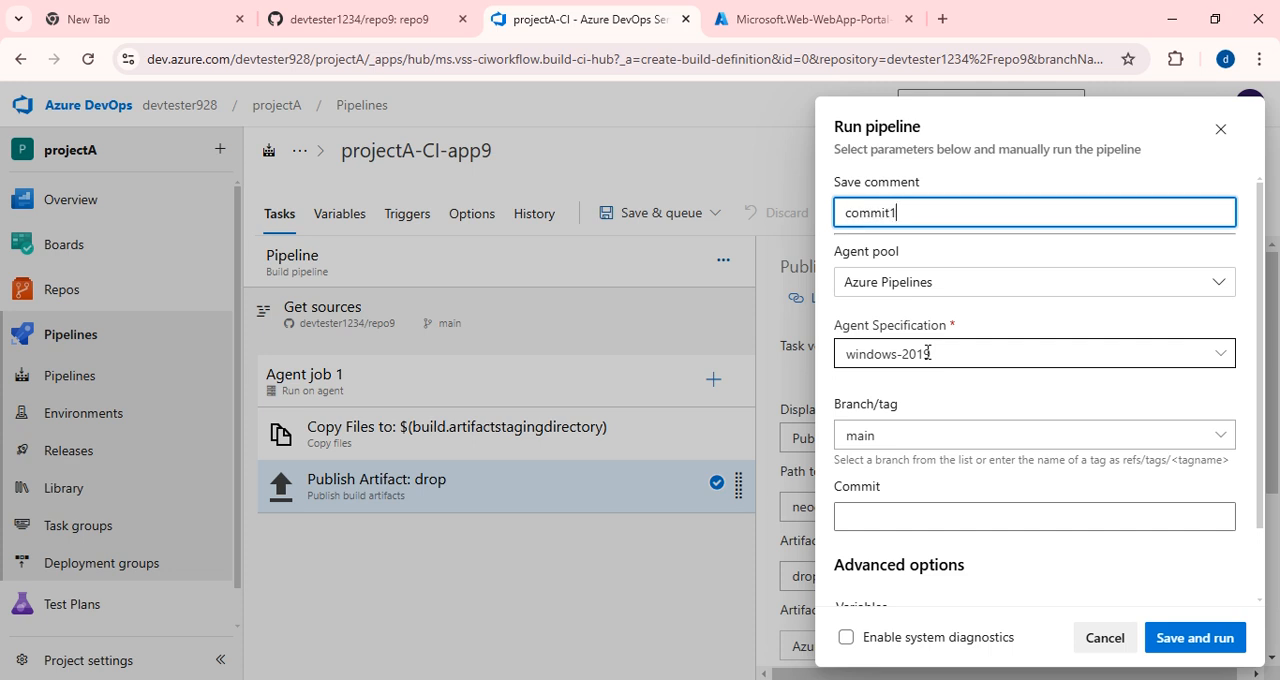
left_click(1195, 637)
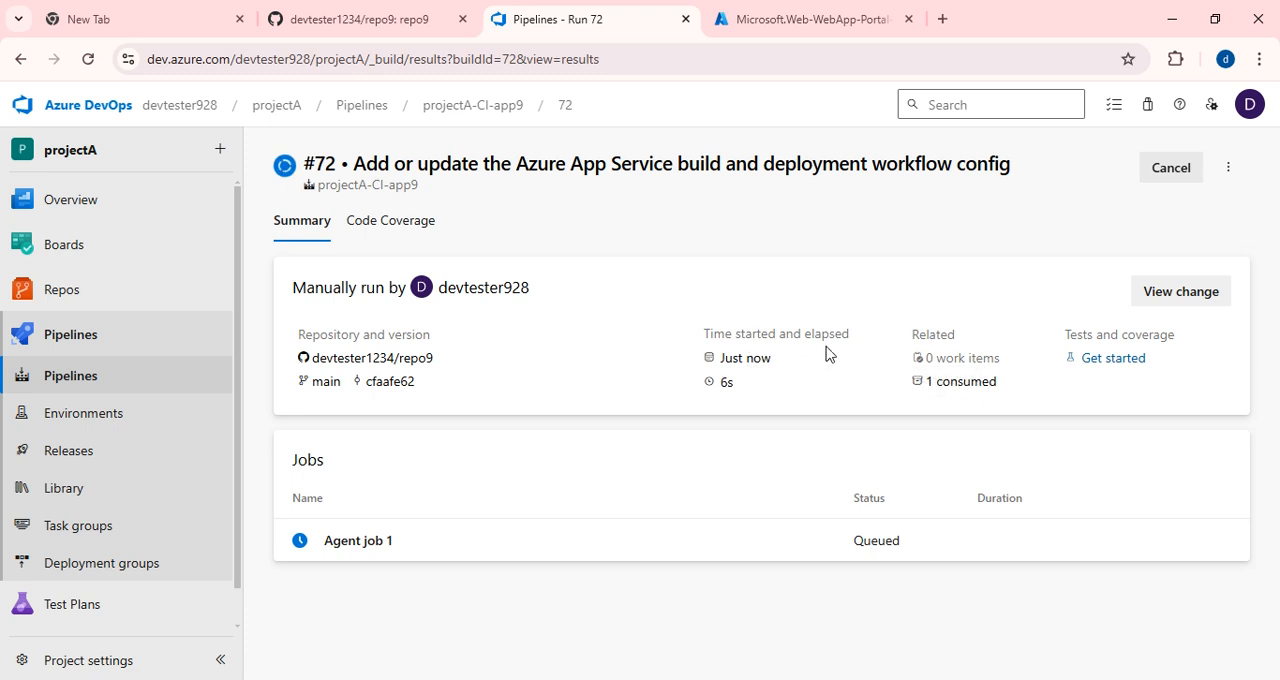
Examine the run's Agent job 1 log and its published artifacts, and return to the run summary.
left_click(352, 548)
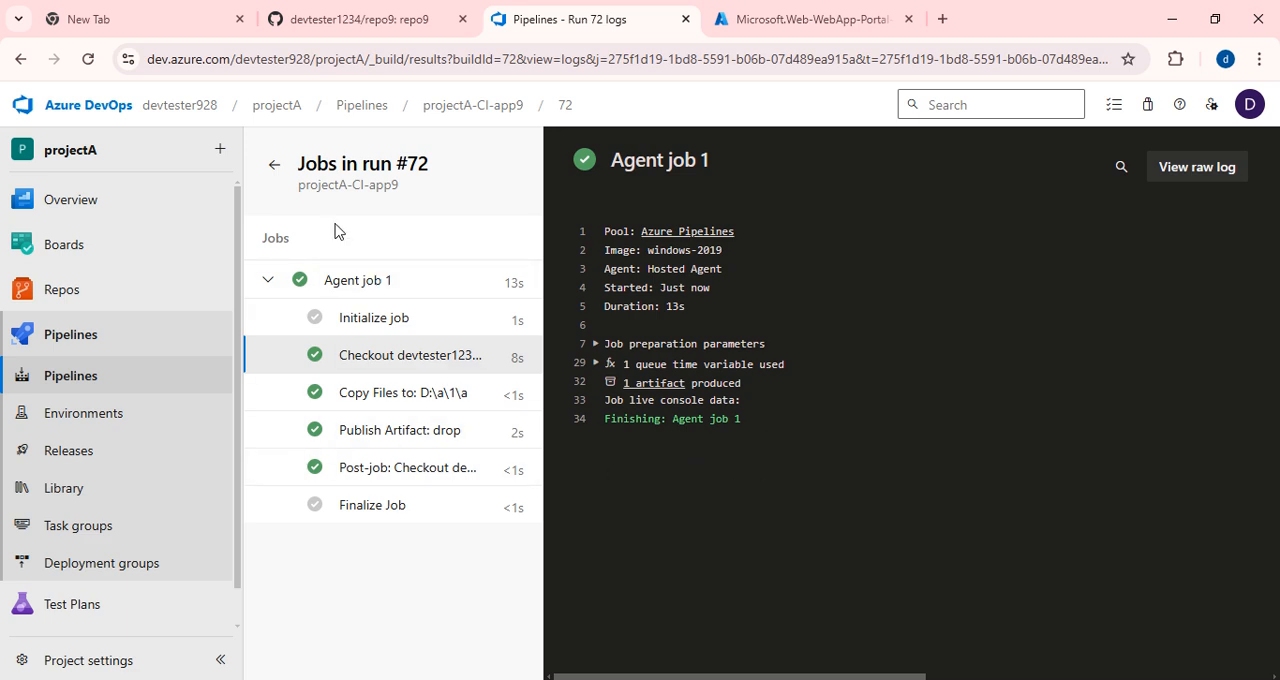
left_click(652, 386)
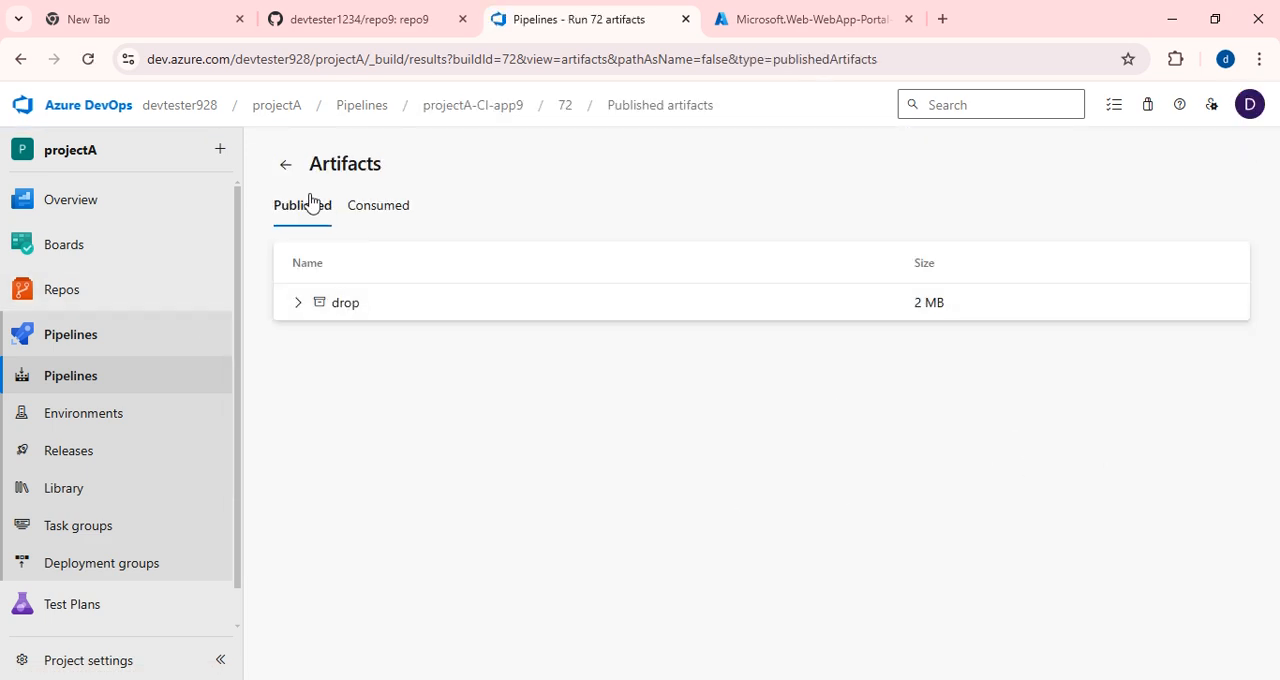
left_click(284, 170)
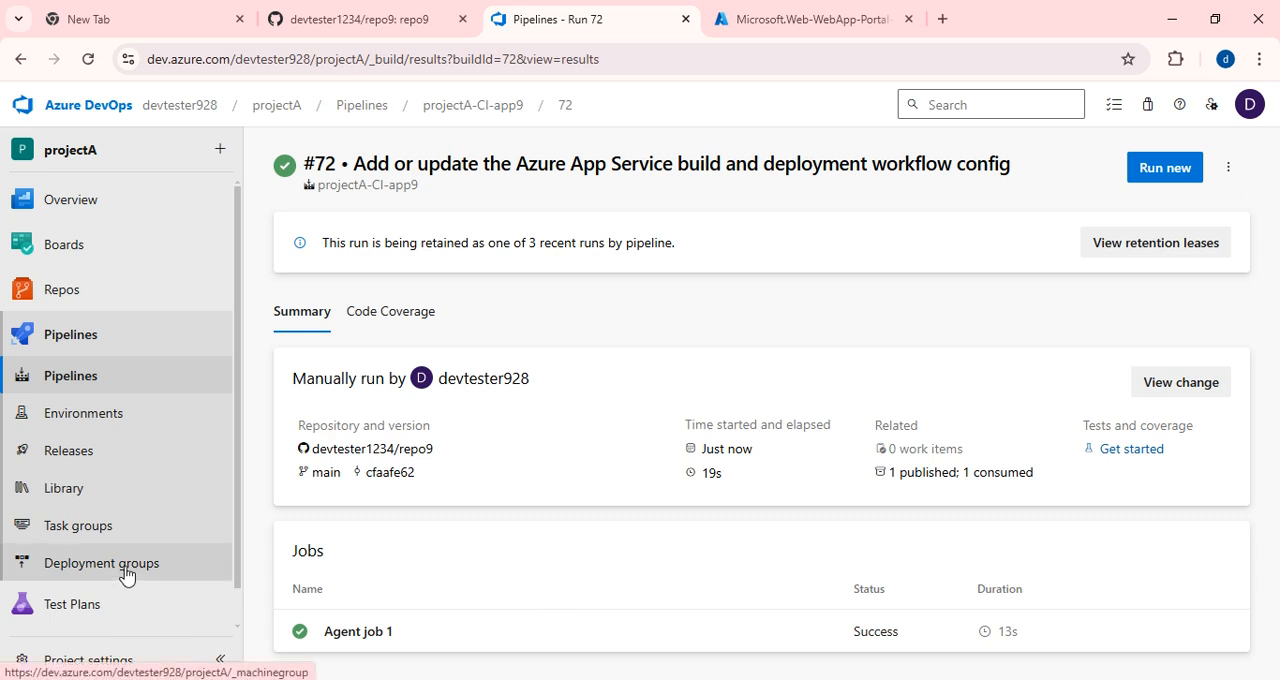
Open the project's releases, and switch to the Azure portal to open and reload the app9app web app's overview.
scroll(126, 577, "down", 1)
left_click(98, 418)
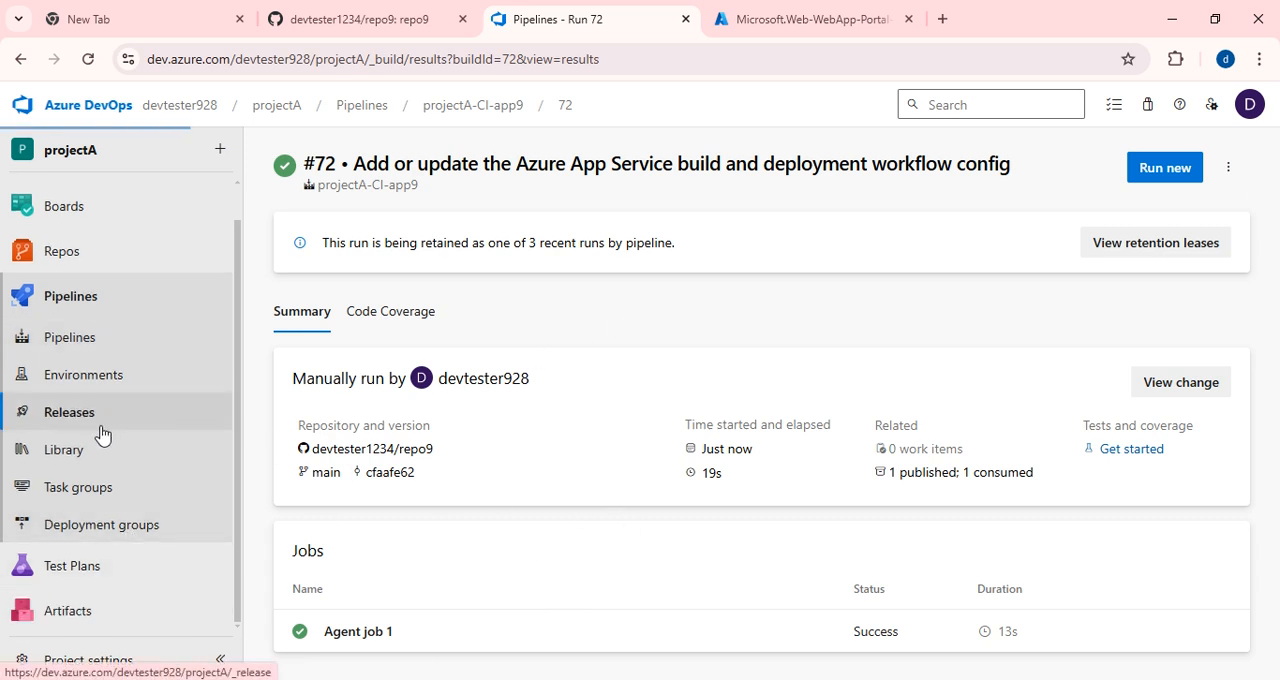
left_click(797, 28)
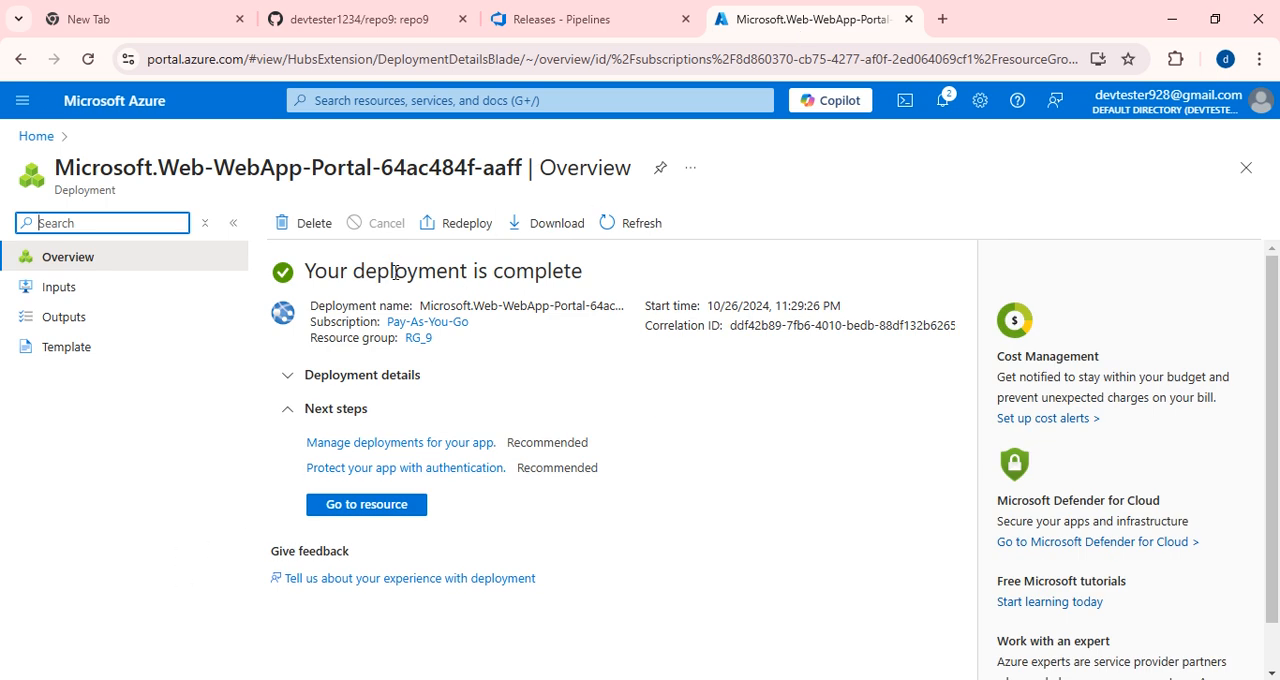
left_click(364, 508)
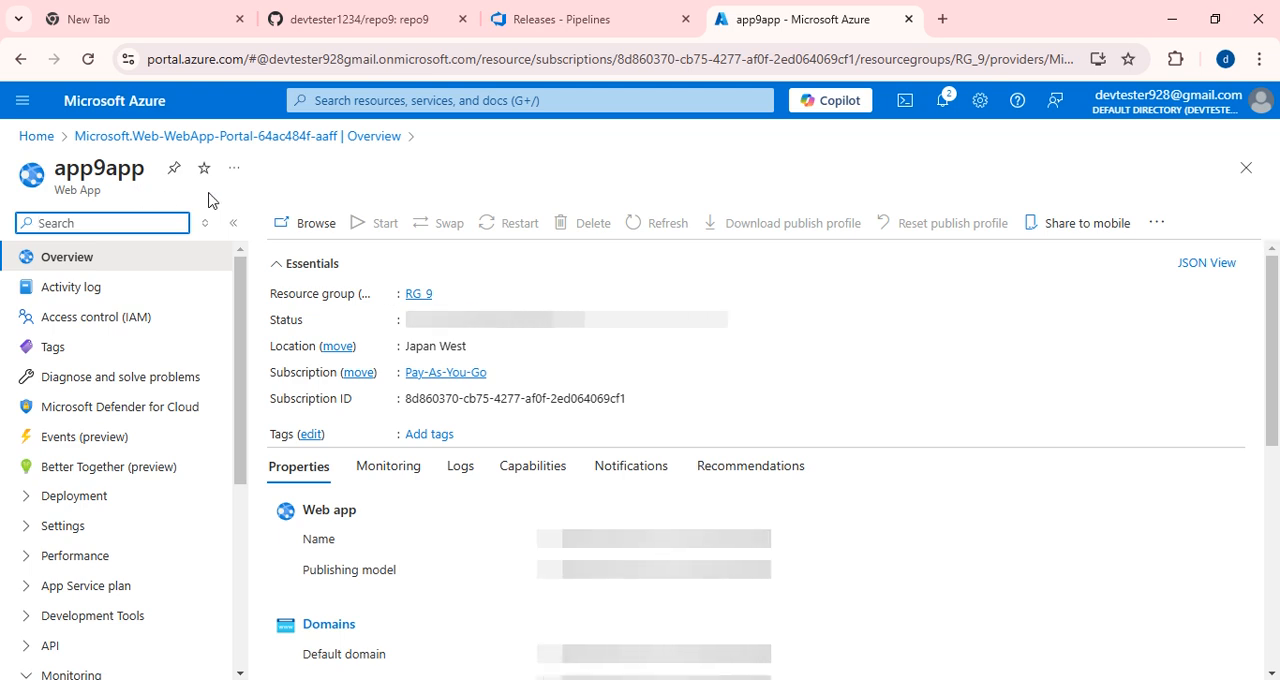
left_click(88, 59)
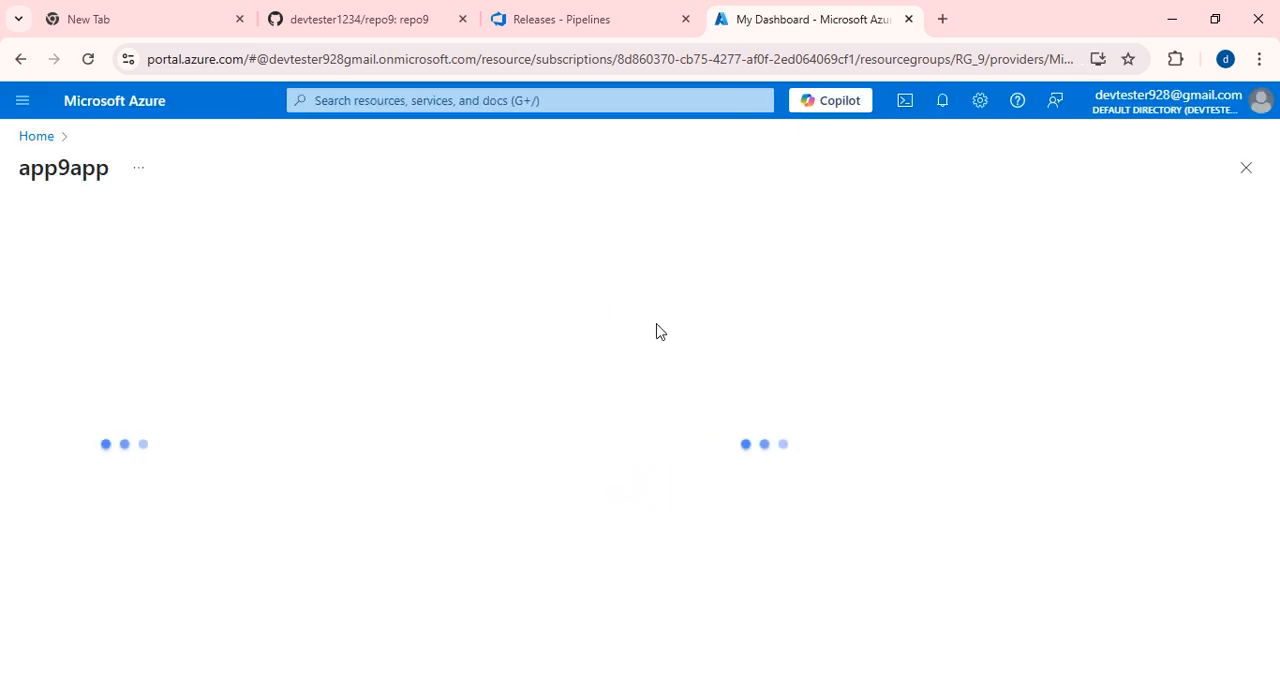
left_click_drag(18, 177, 100, 171)
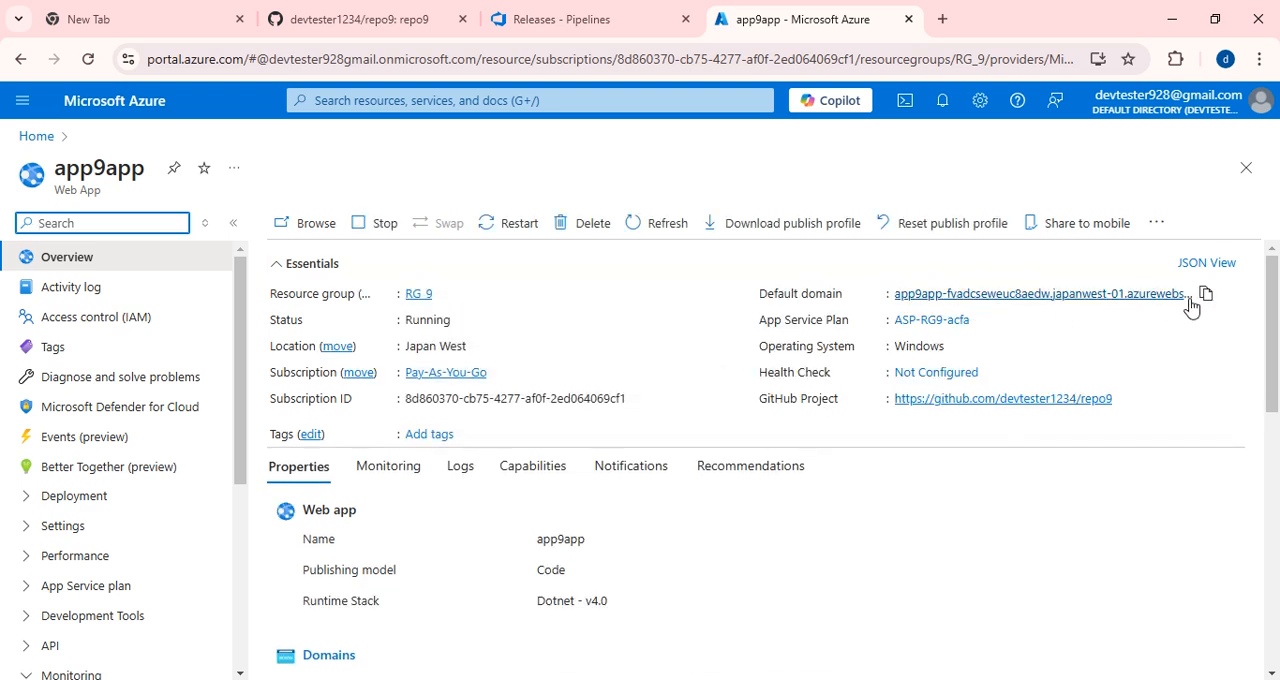
Copy the app9app default domain and open it in a new browser tab to check the site's content.
left_click(1205, 293)
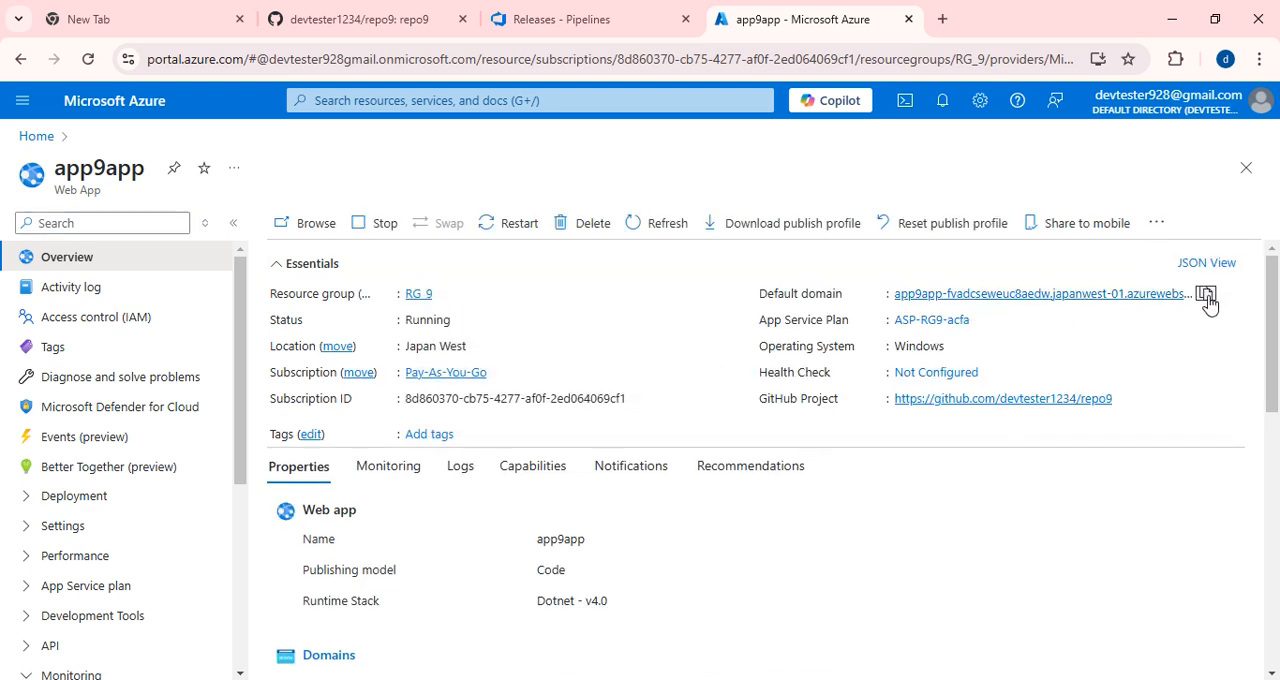
left_click(942, 19)
key("ctrl+v")
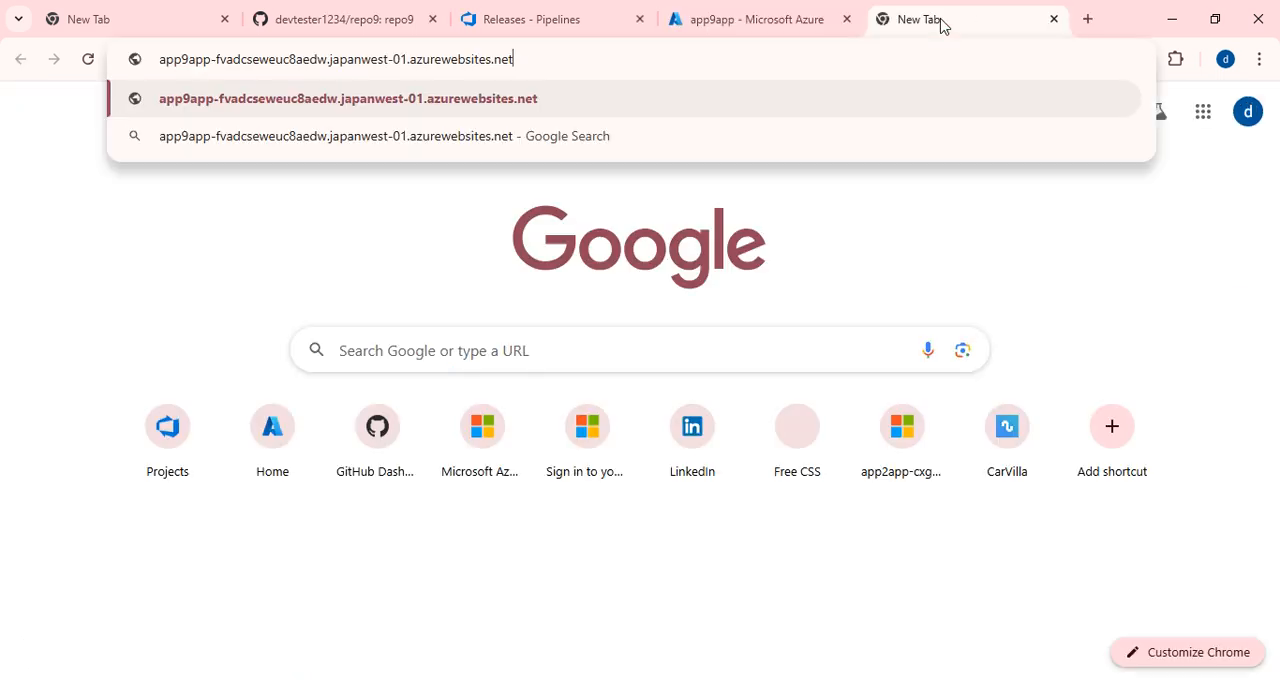
key("Return")
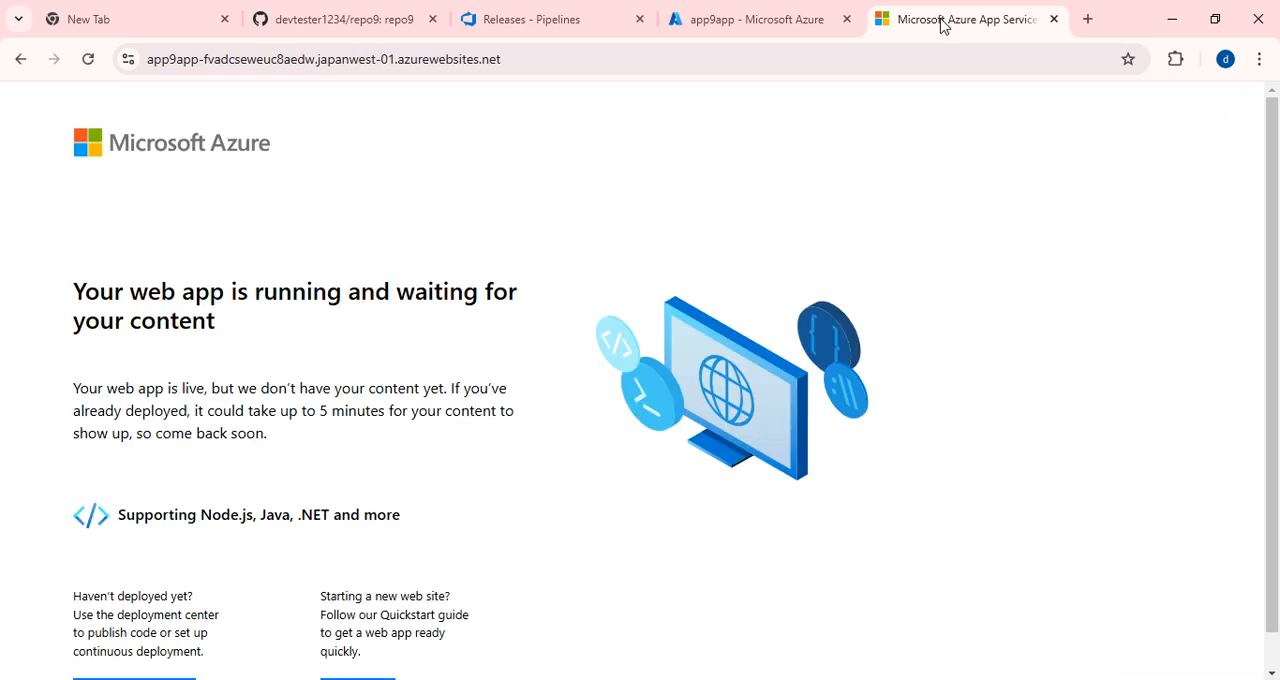
left_click_drag(74, 289, 330, 292)
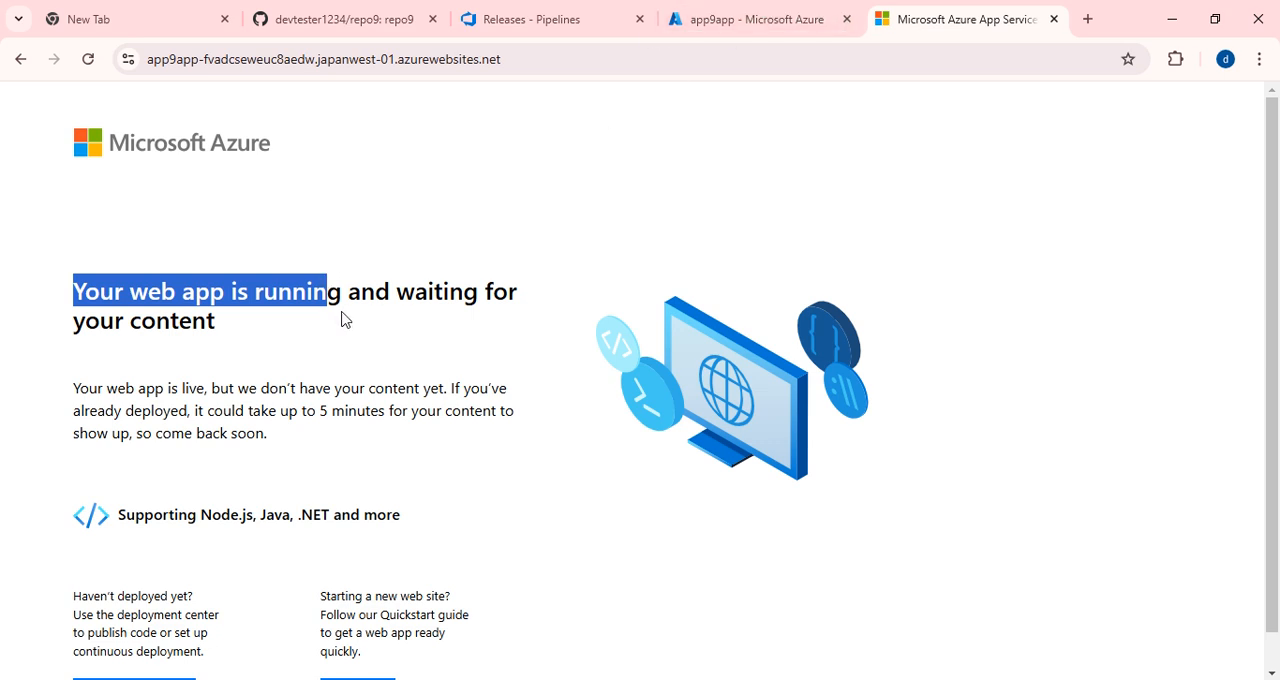
Switch back to Azure DevOps and create a new release pipeline from the Azure App Service deployment template.
left_click(768, 21)
left_click(527, 21)
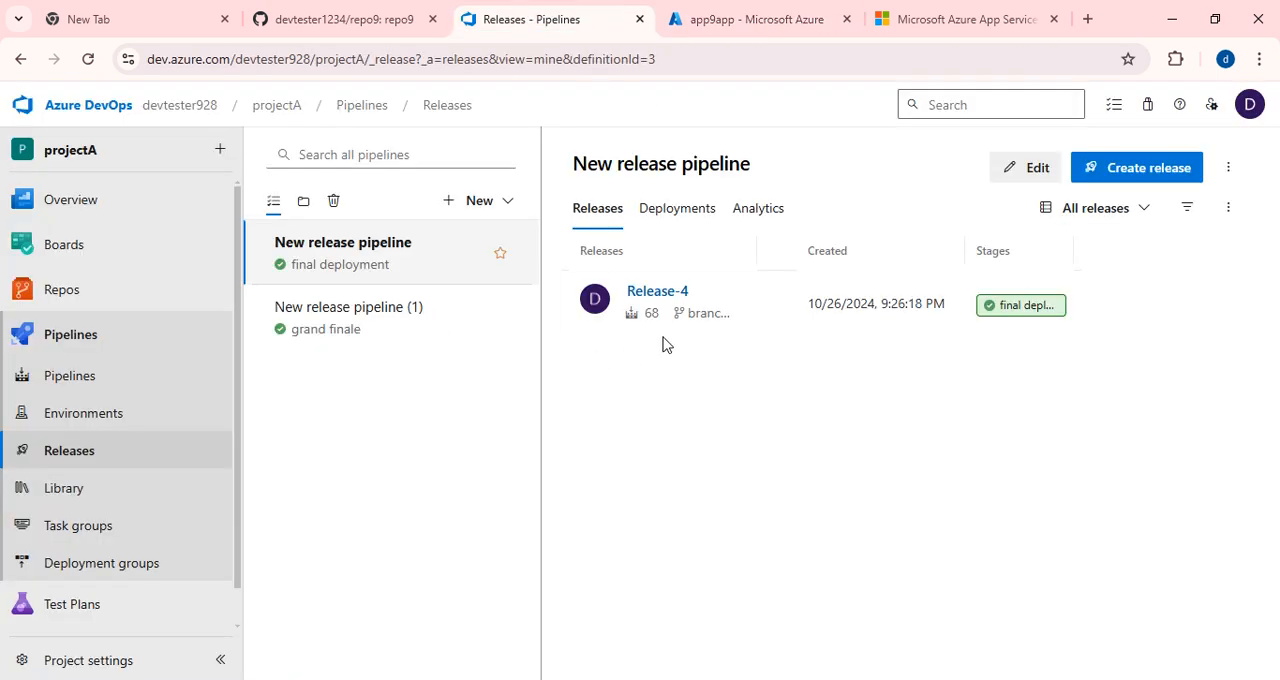
left_click(500, 210)
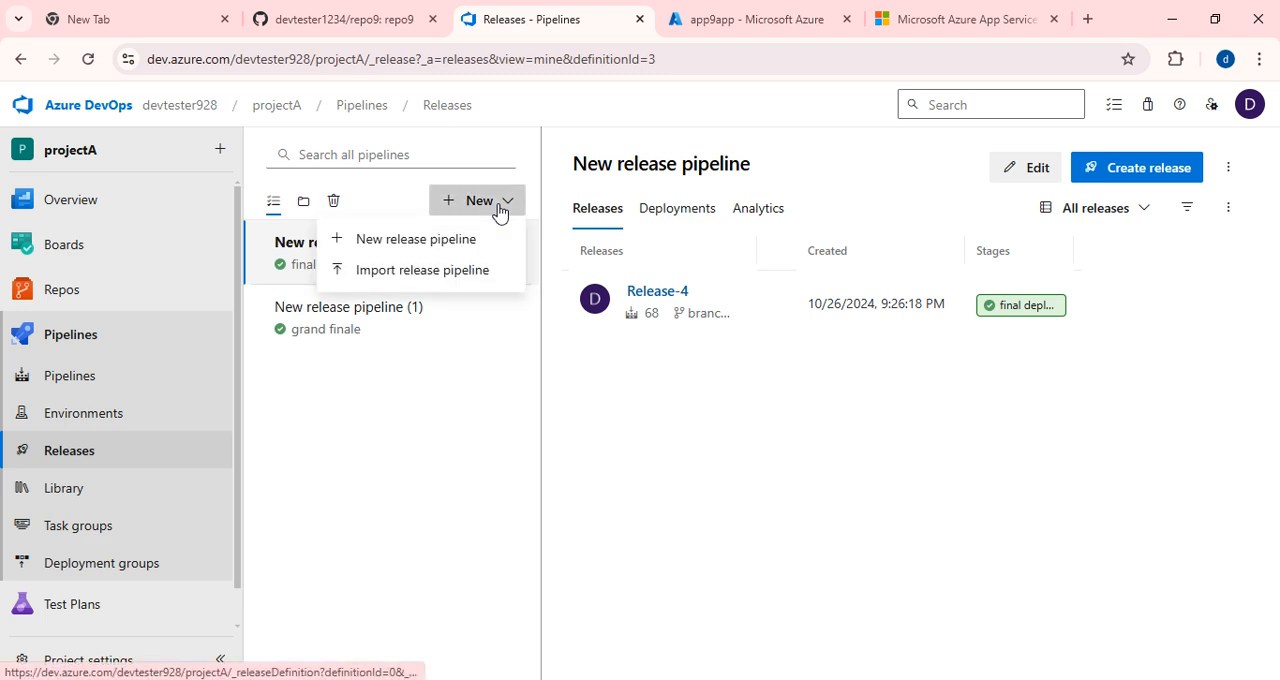
left_click(380, 245)
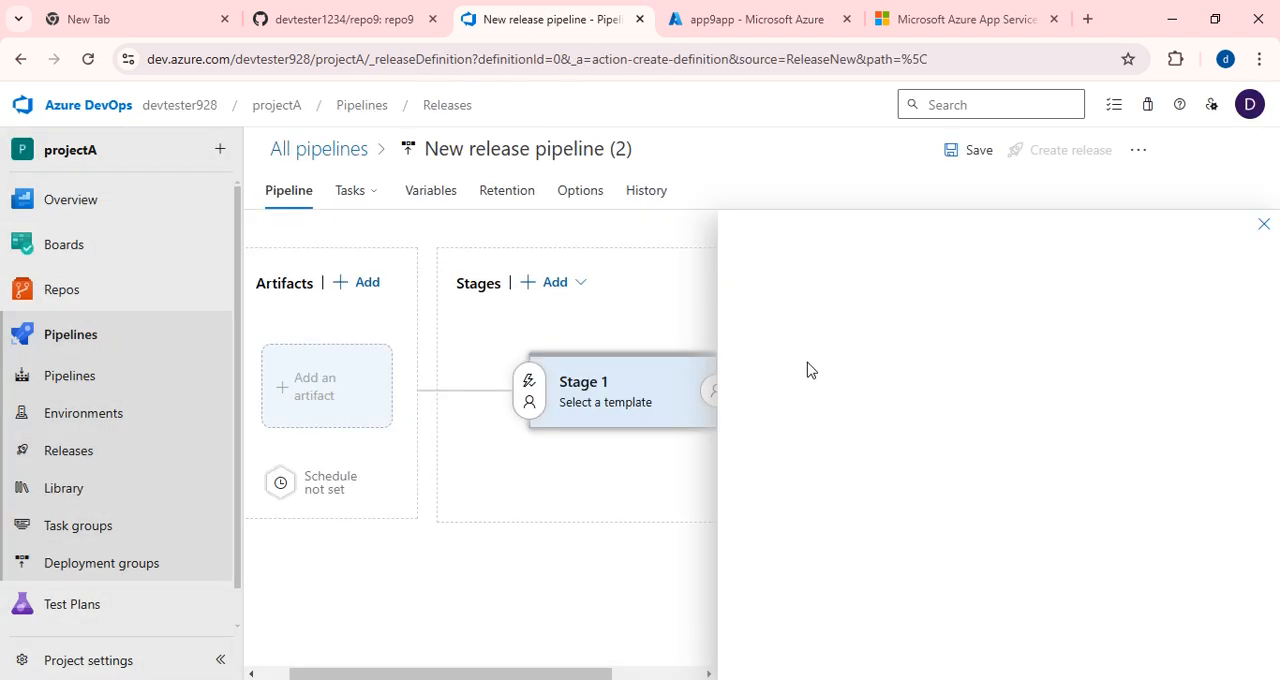
mouse_move(846, 325)
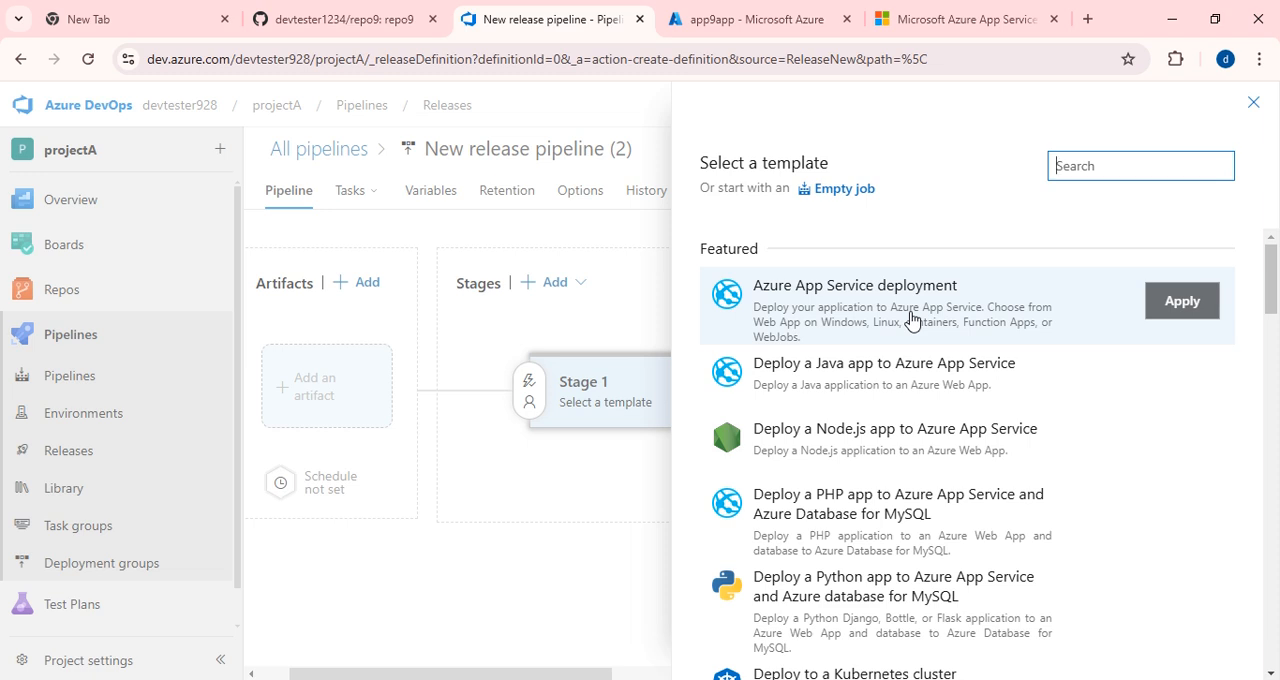
left_click(1188, 310)
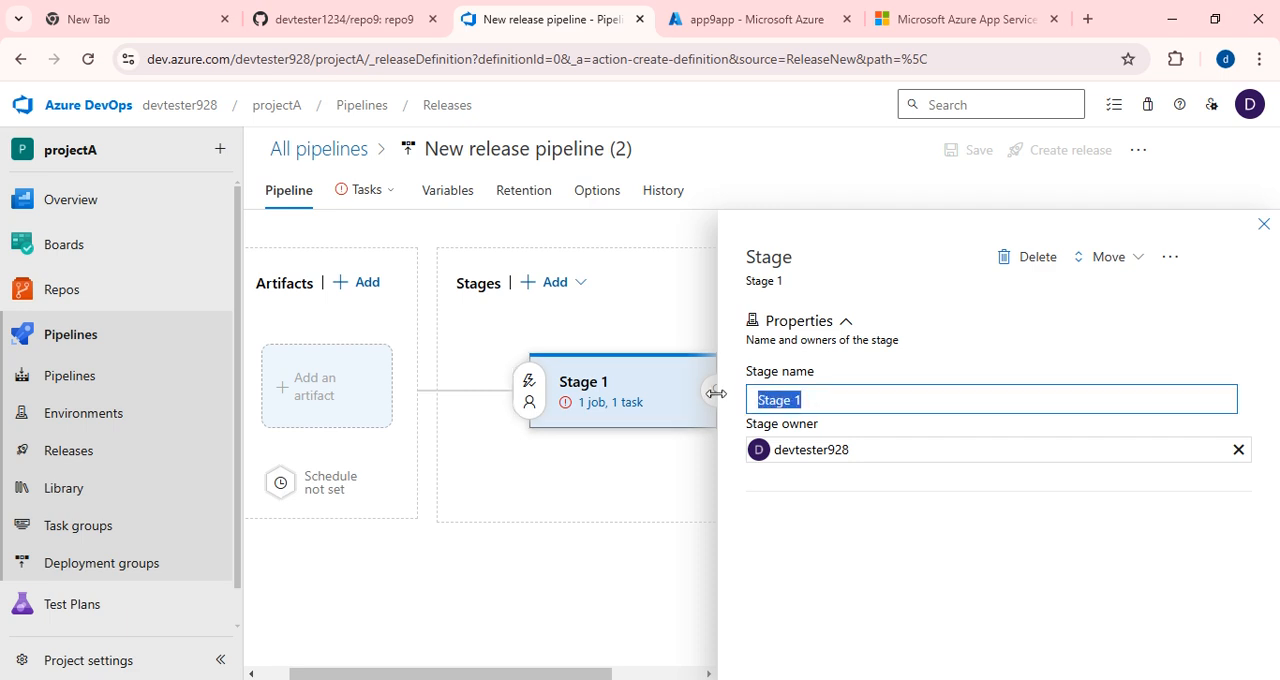
Name the release stage "final deploy end" and close its properties.
type("fu")
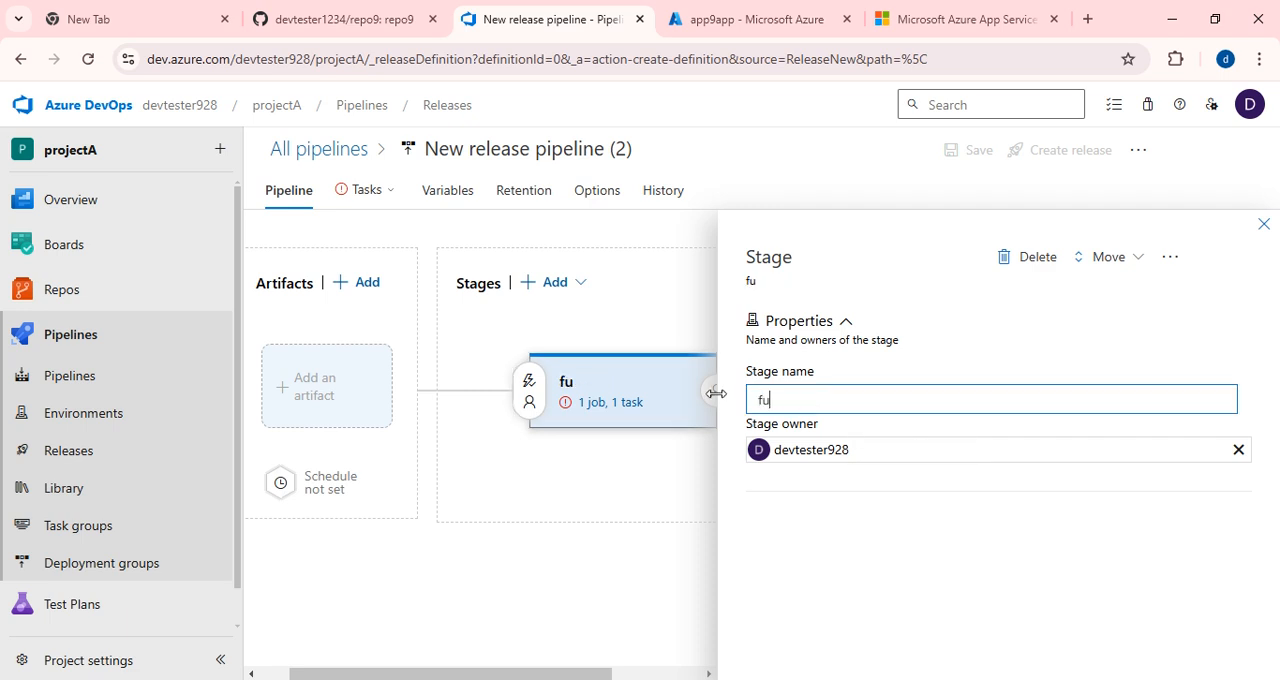
key("BackSpace")
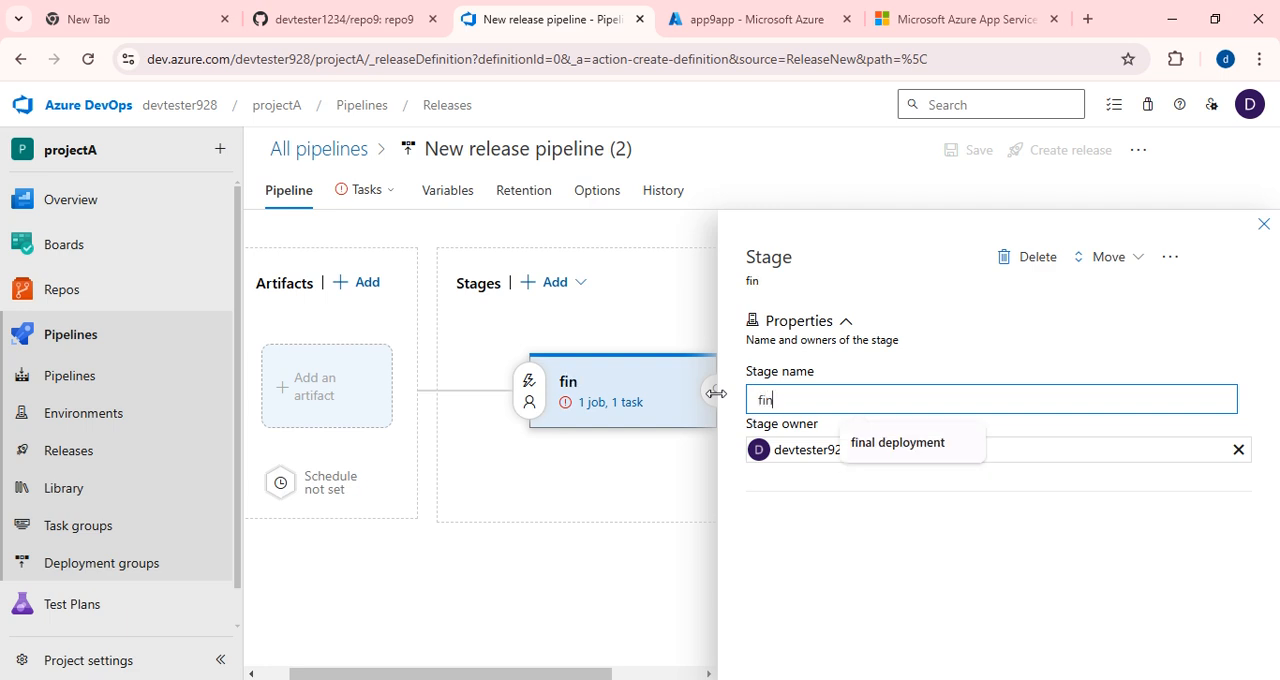
type("inal deploy")
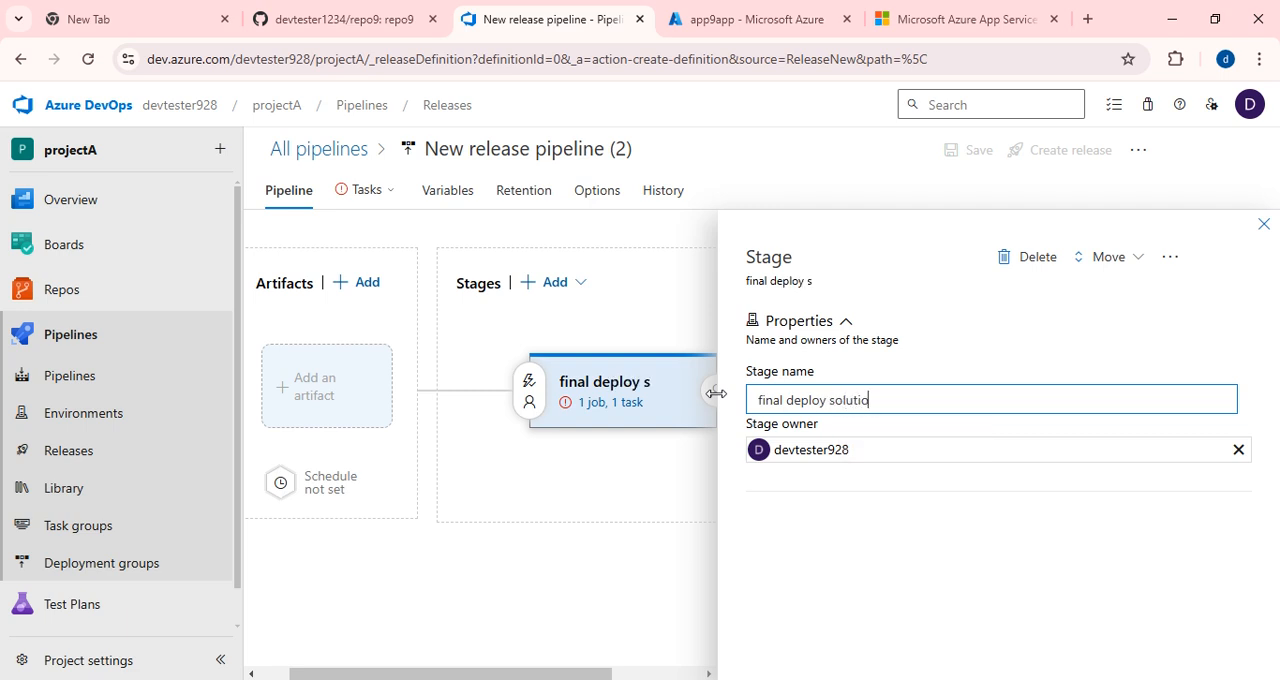
type(" solutio")
key("BackSpace")
key("BackSpace")
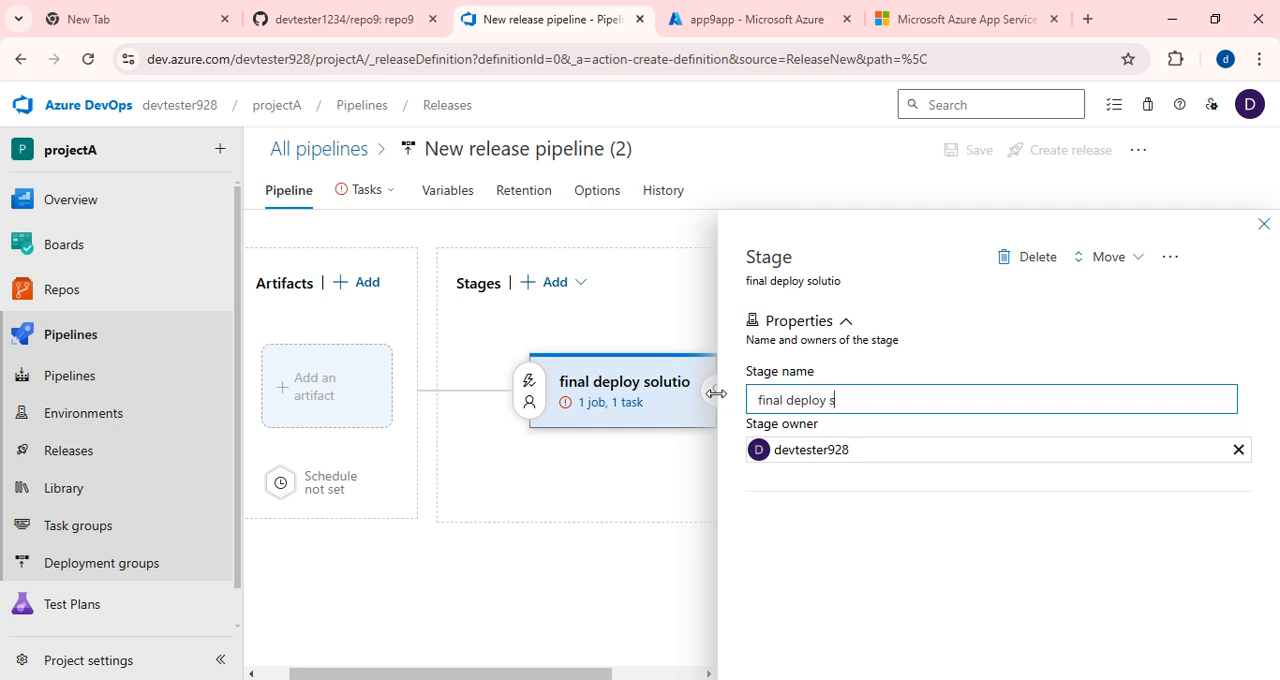
type("end")
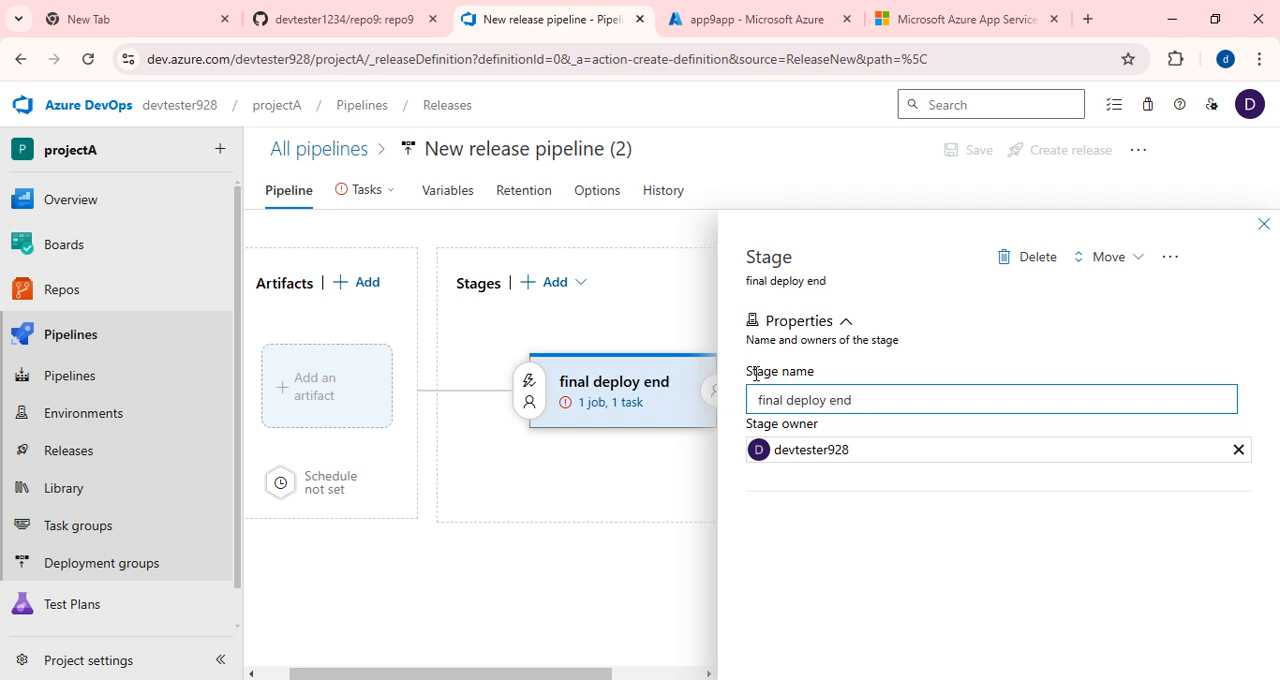
left_click(1263, 223)
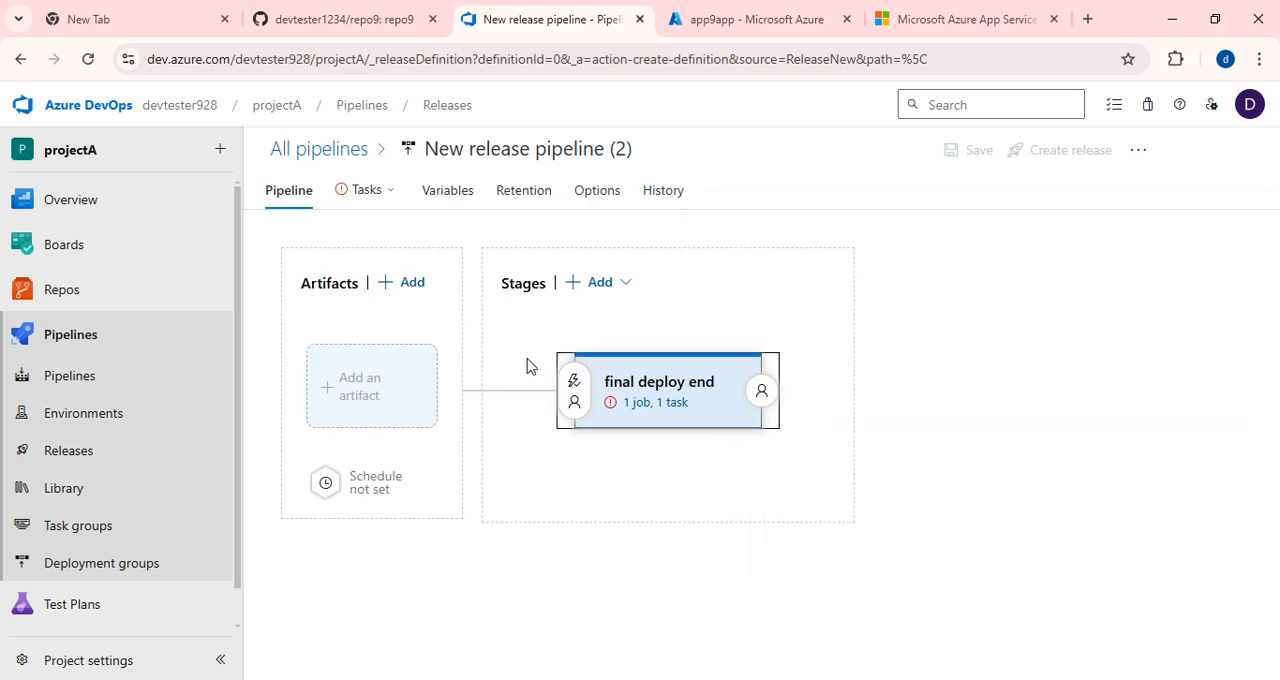
Add the projectA-CI-app9 build pipeline from projectA as the release artifact, using the Latest default version.
left_click(344, 400)
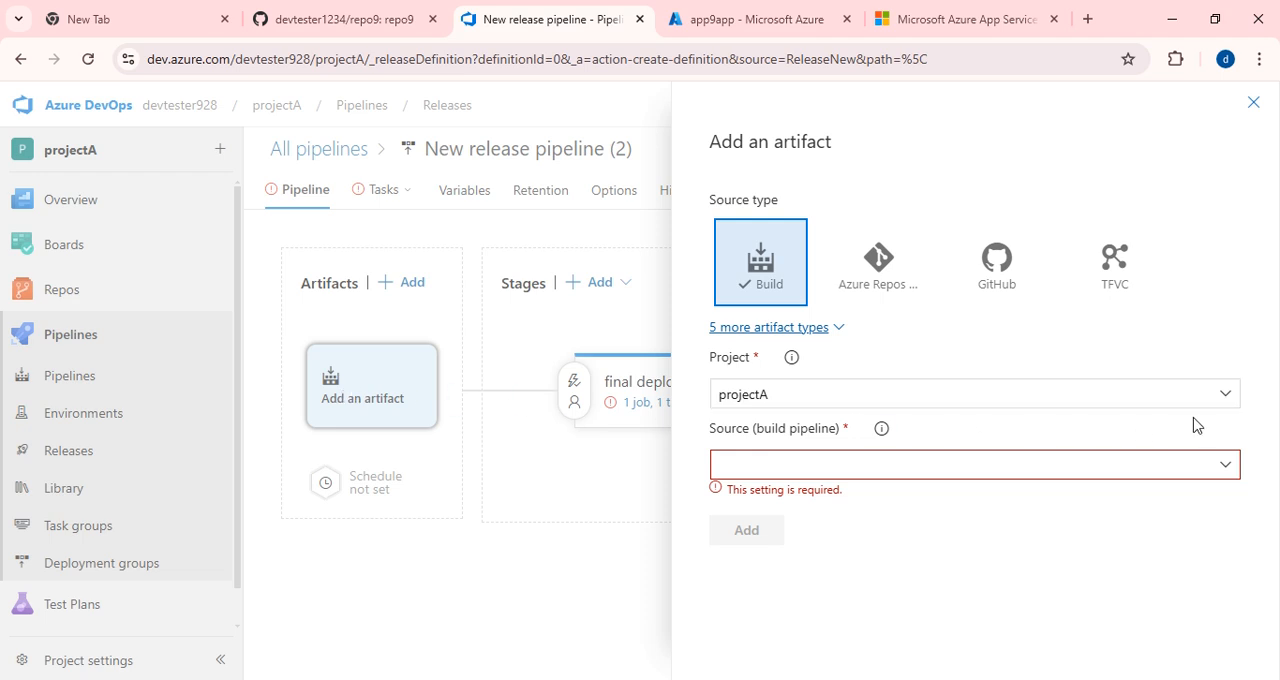
left_click(1225, 467)
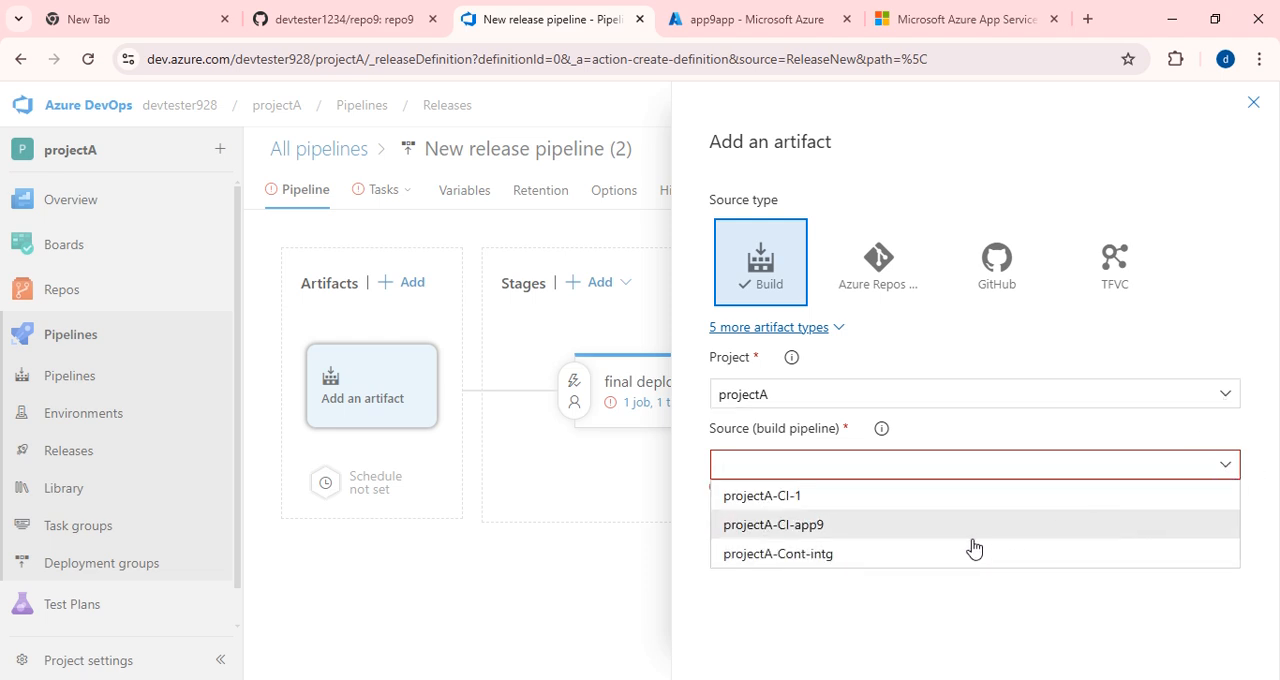
left_click(830, 530)
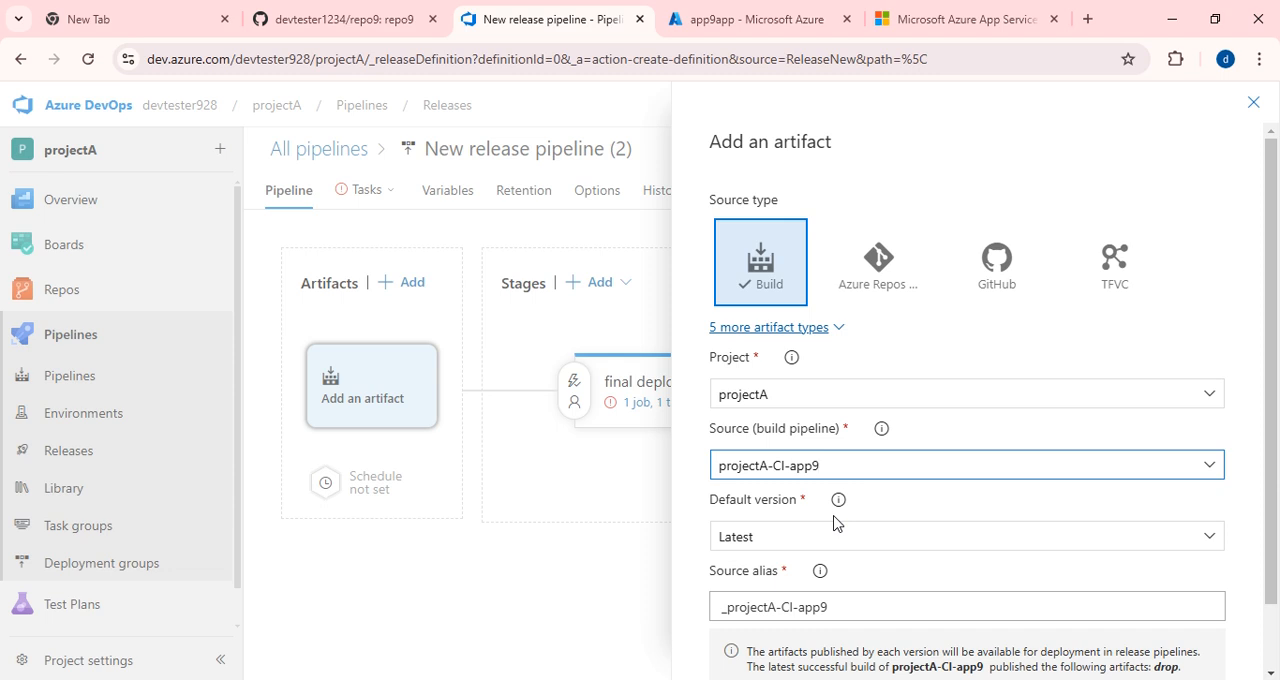
scroll(831, 548, "down", 1)
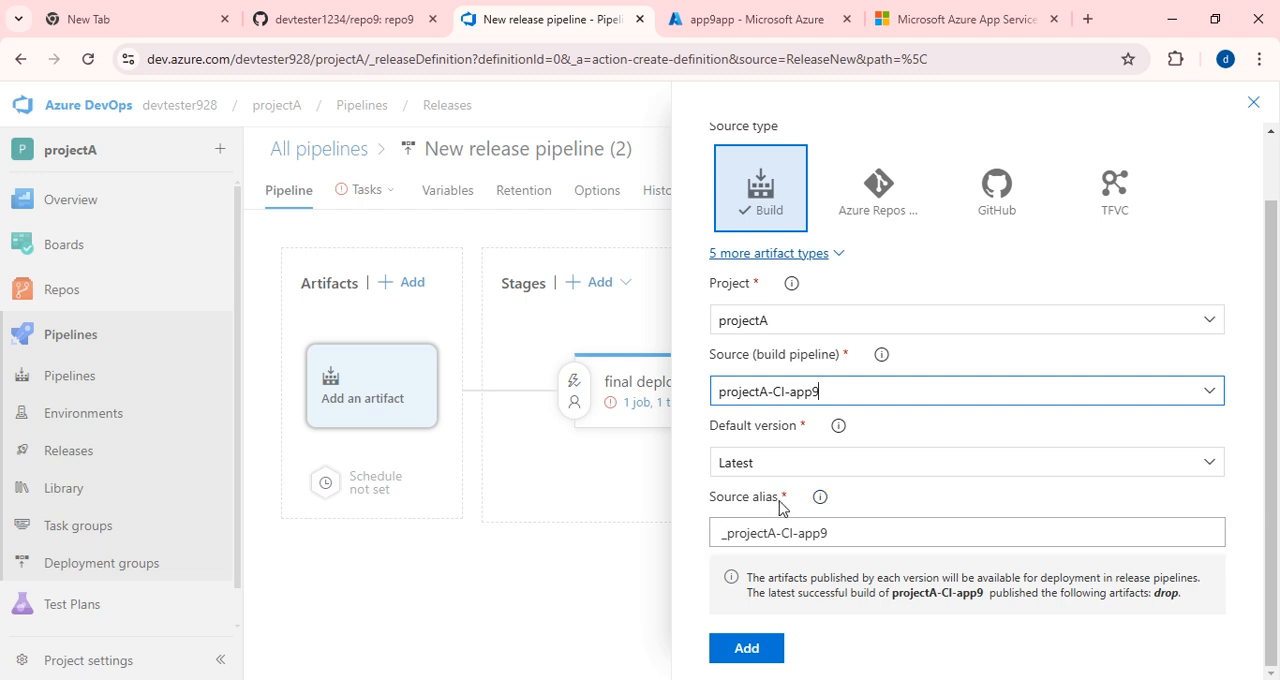
left_click_drag(708, 497, 778, 500)
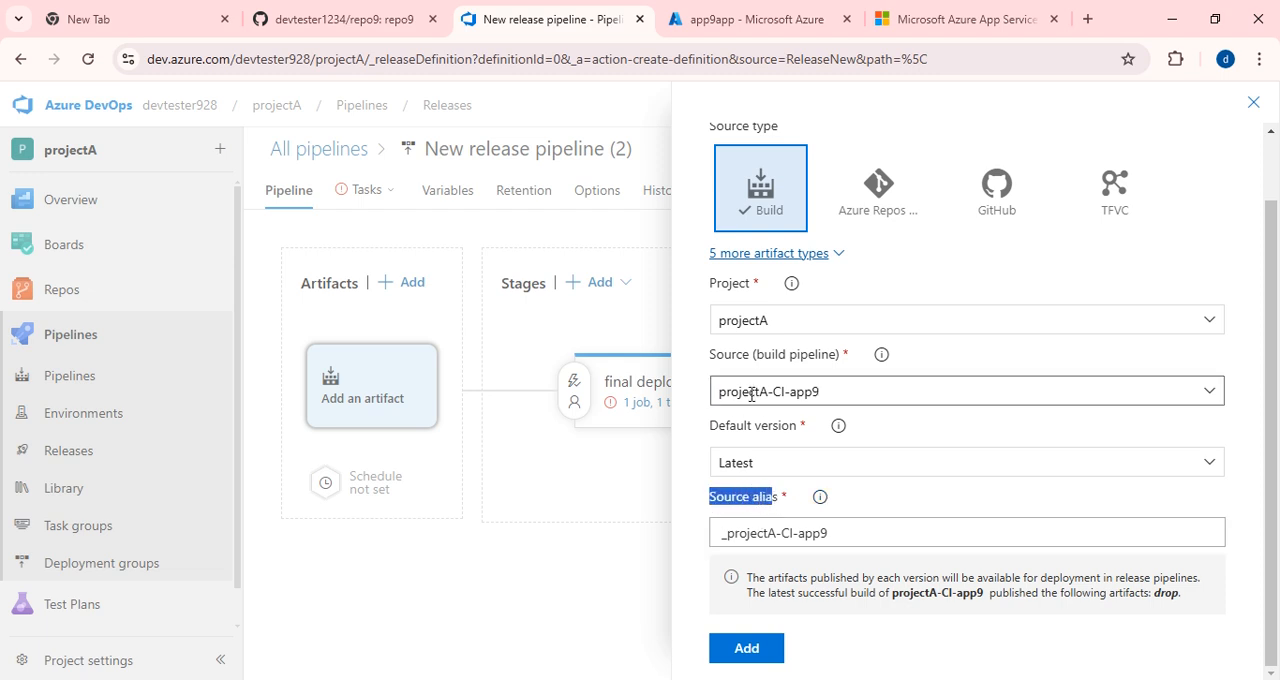
scroll(835, 415, "down", 2)
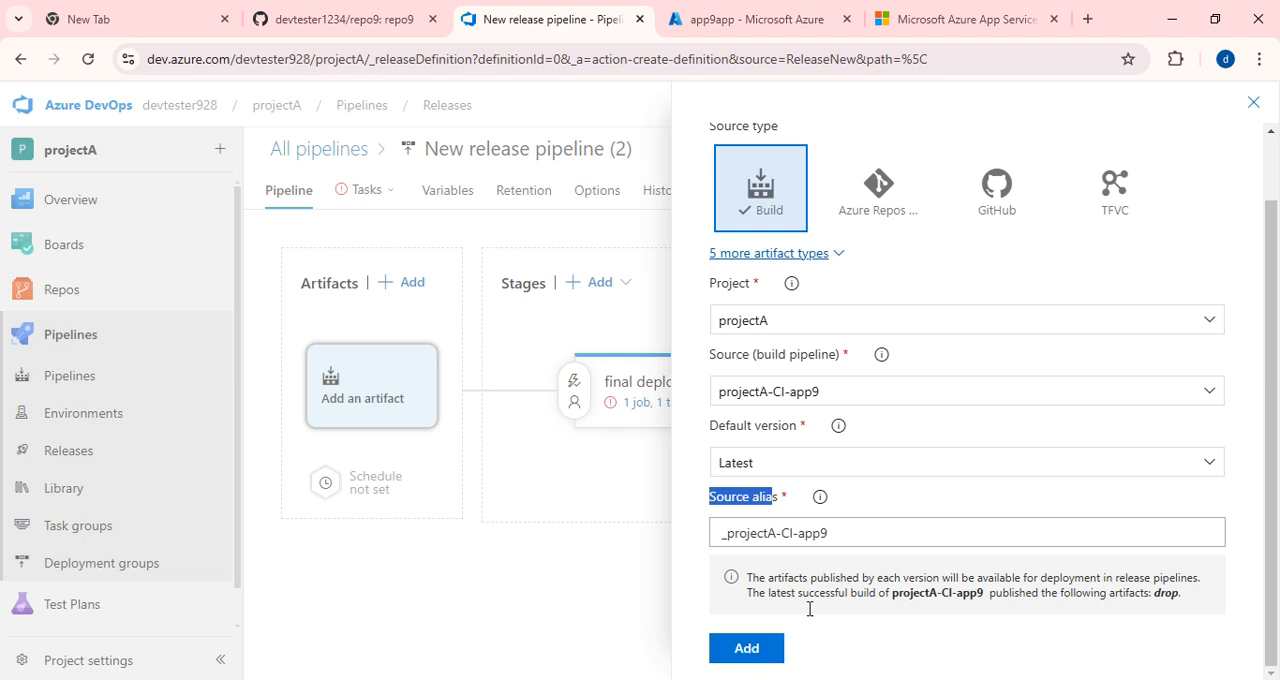
left_click(752, 649)
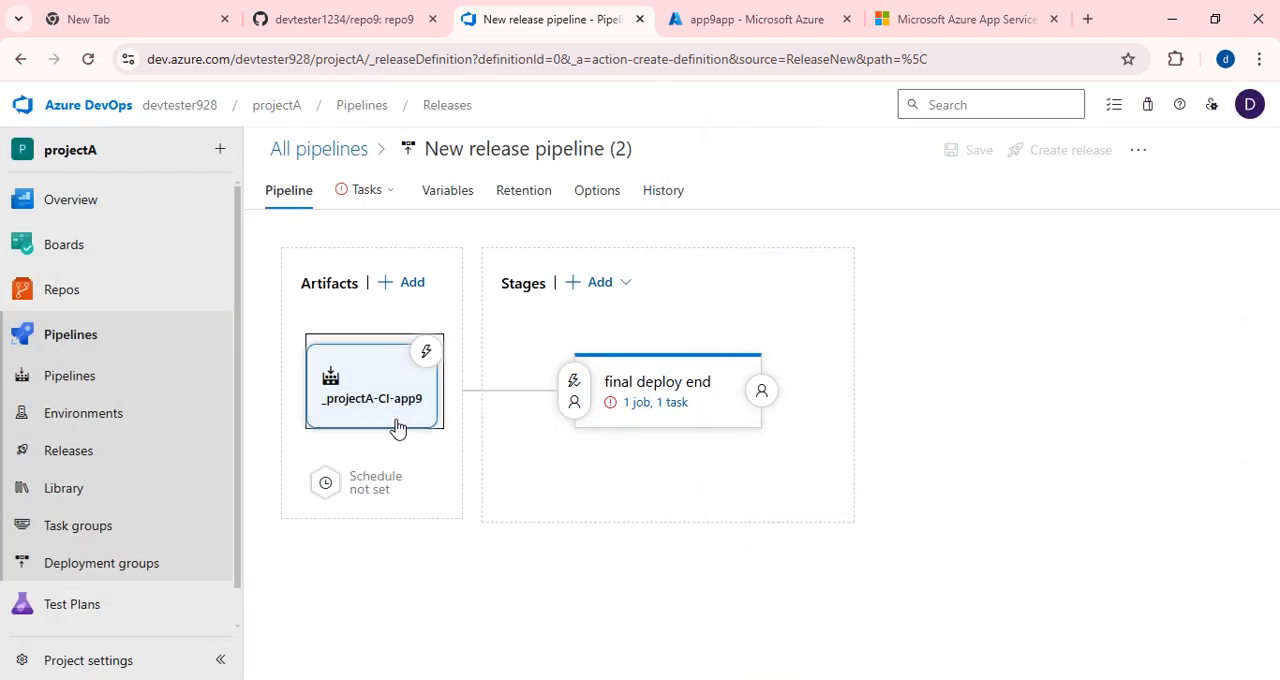
Configure the final deploy end stage with the ado_to_portal subscription, Web App on Windows app type and app9app app service.
left_click(658, 404)
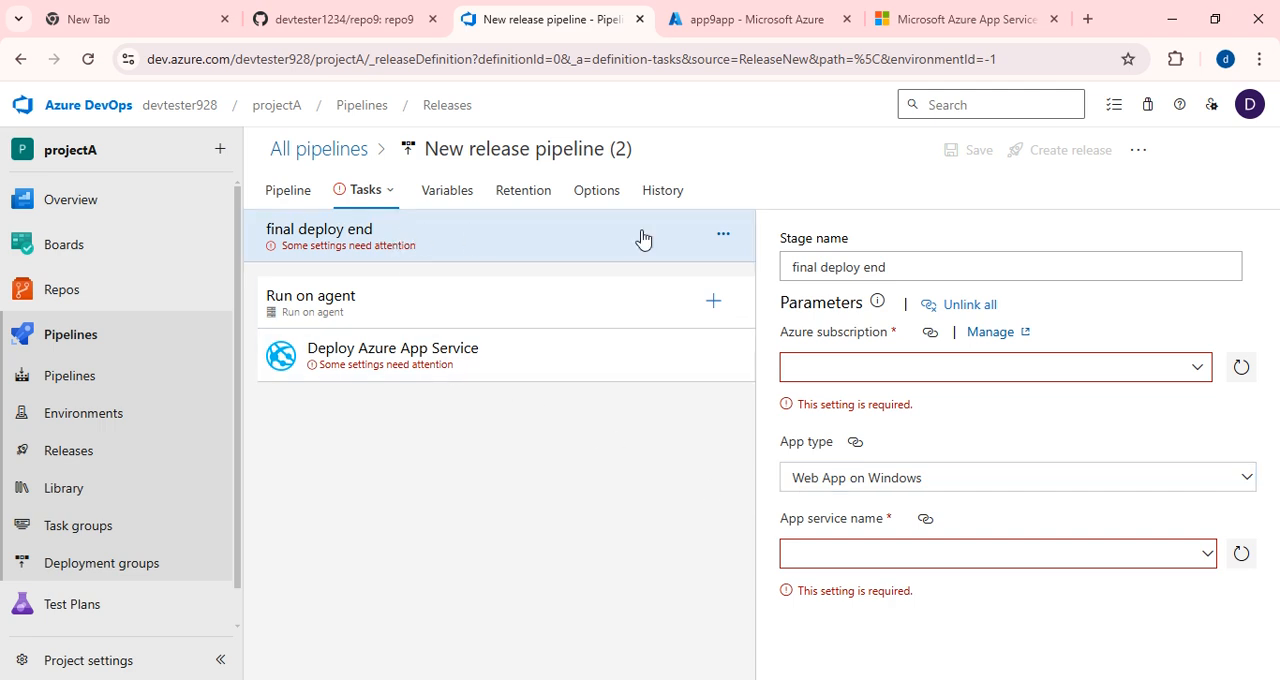
left_click(1200, 372)
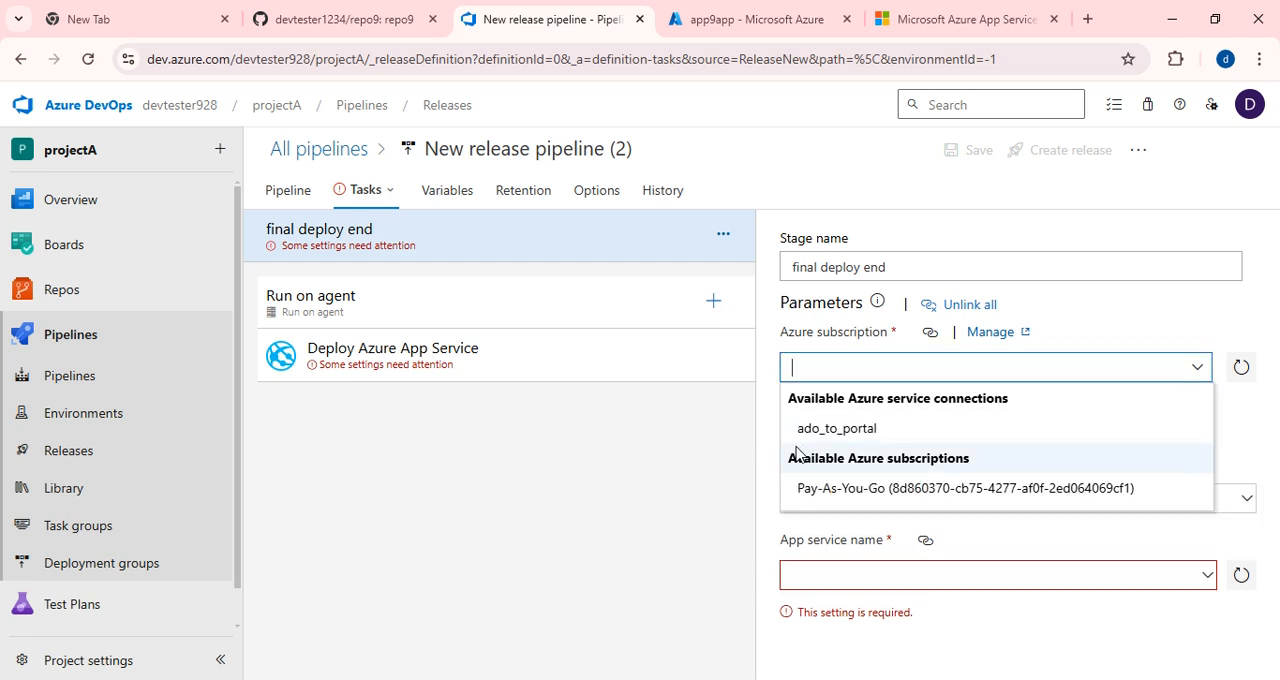
left_click(834, 430)
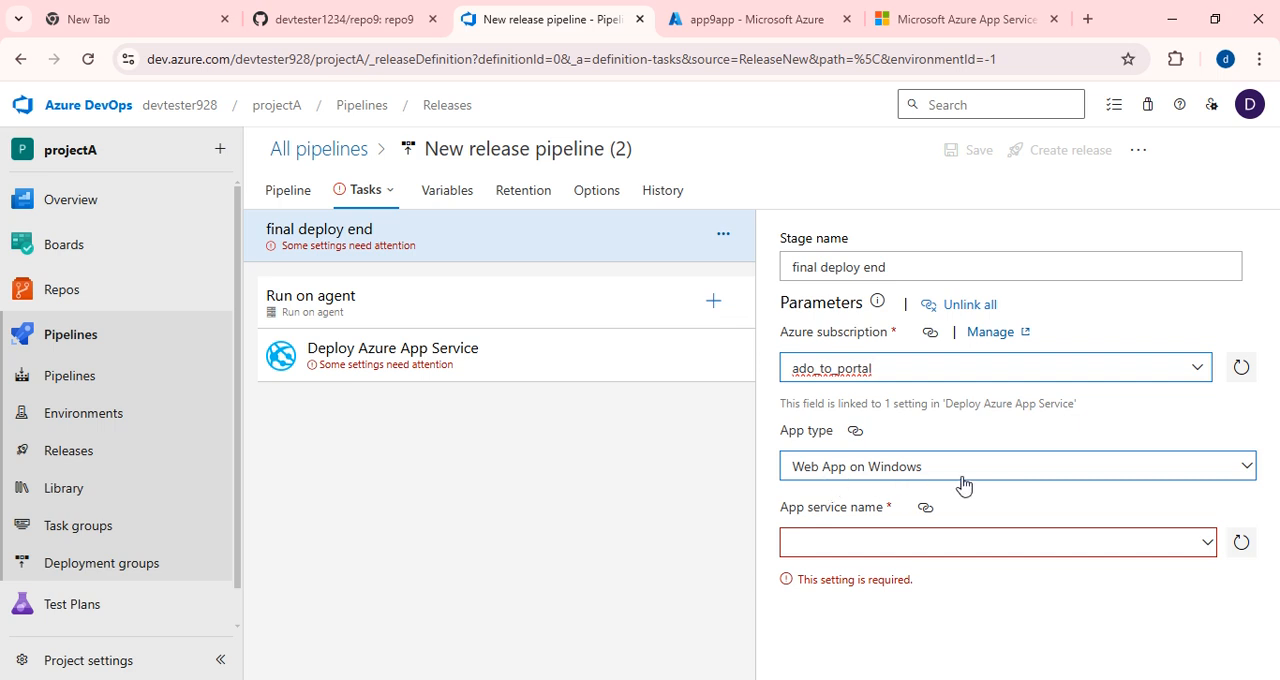
left_click(1243, 464)
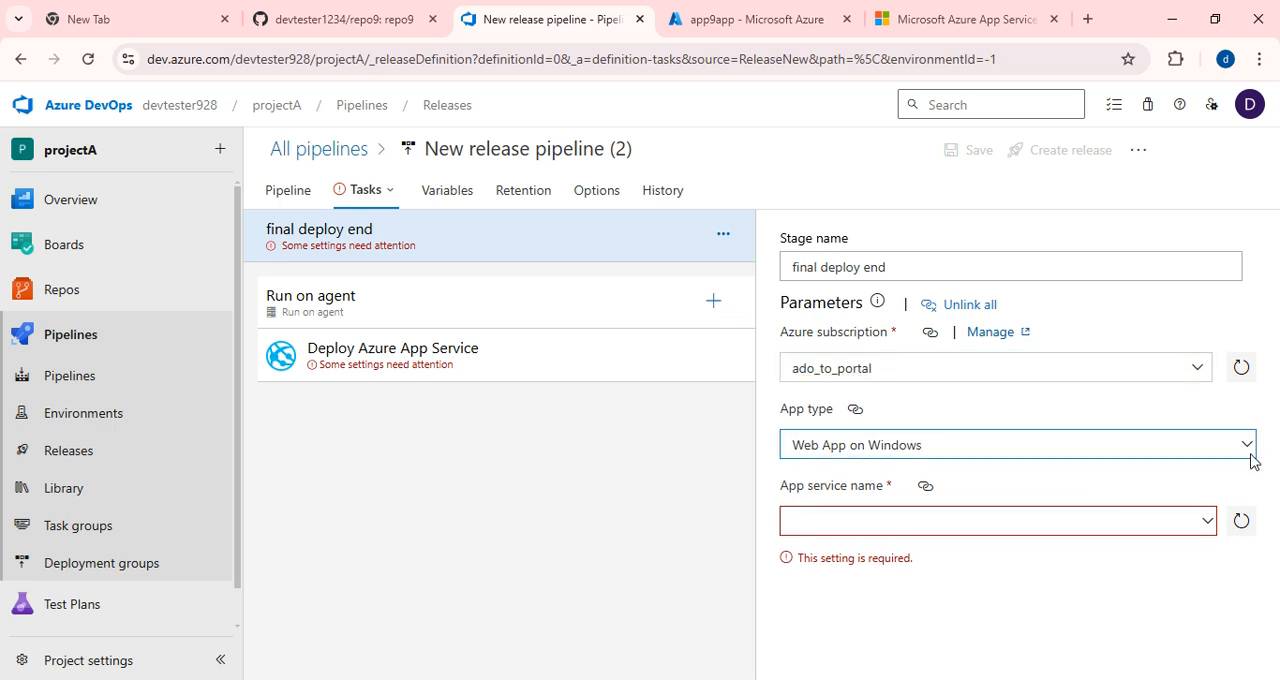
left_click(1250, 457)
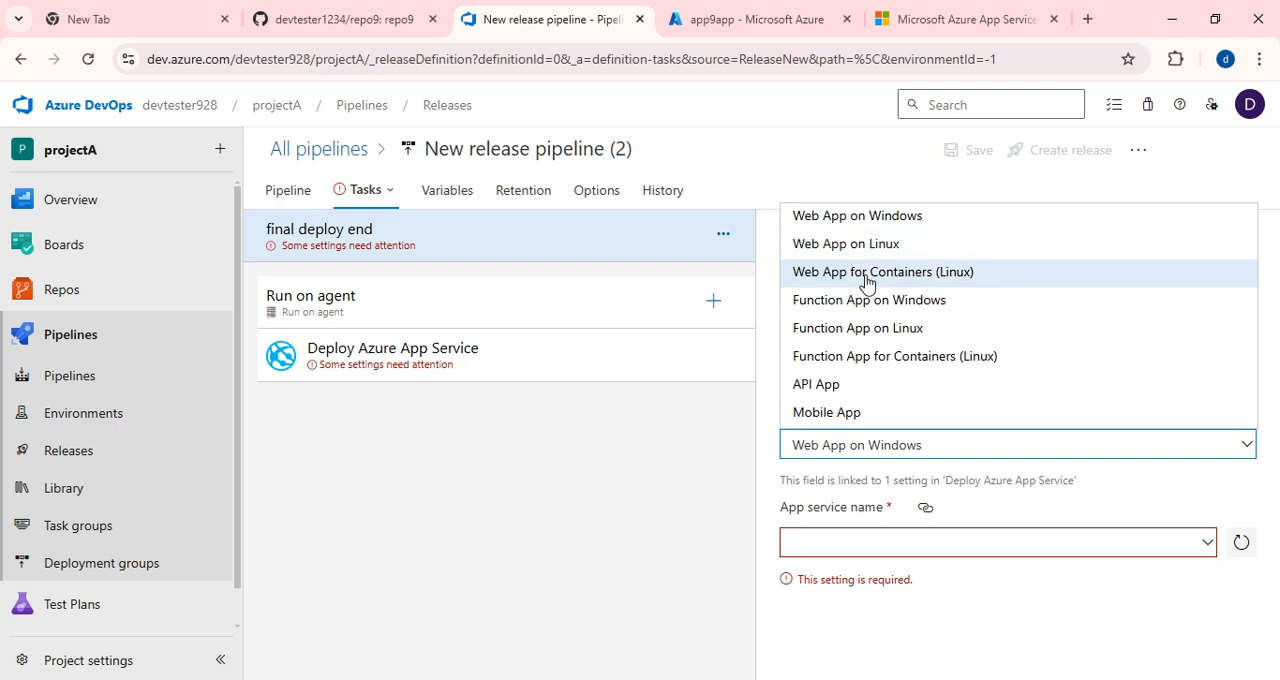
left_click(851, 219)
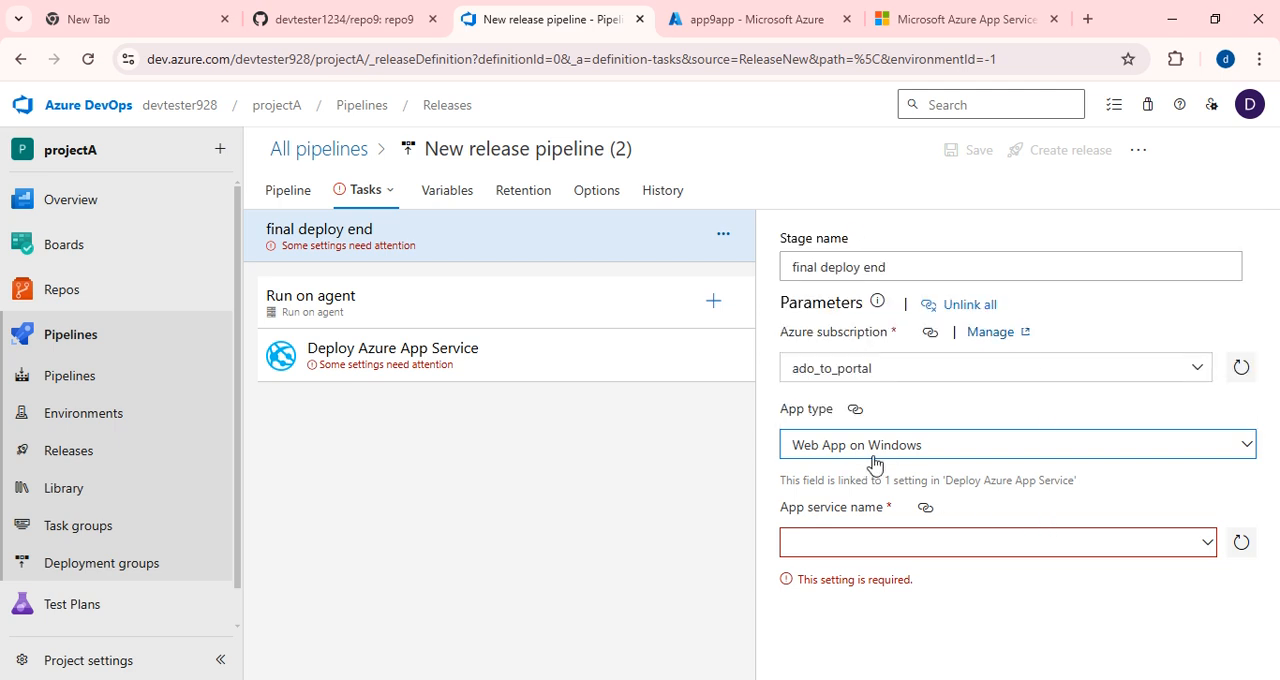
left_click(1245, 546)
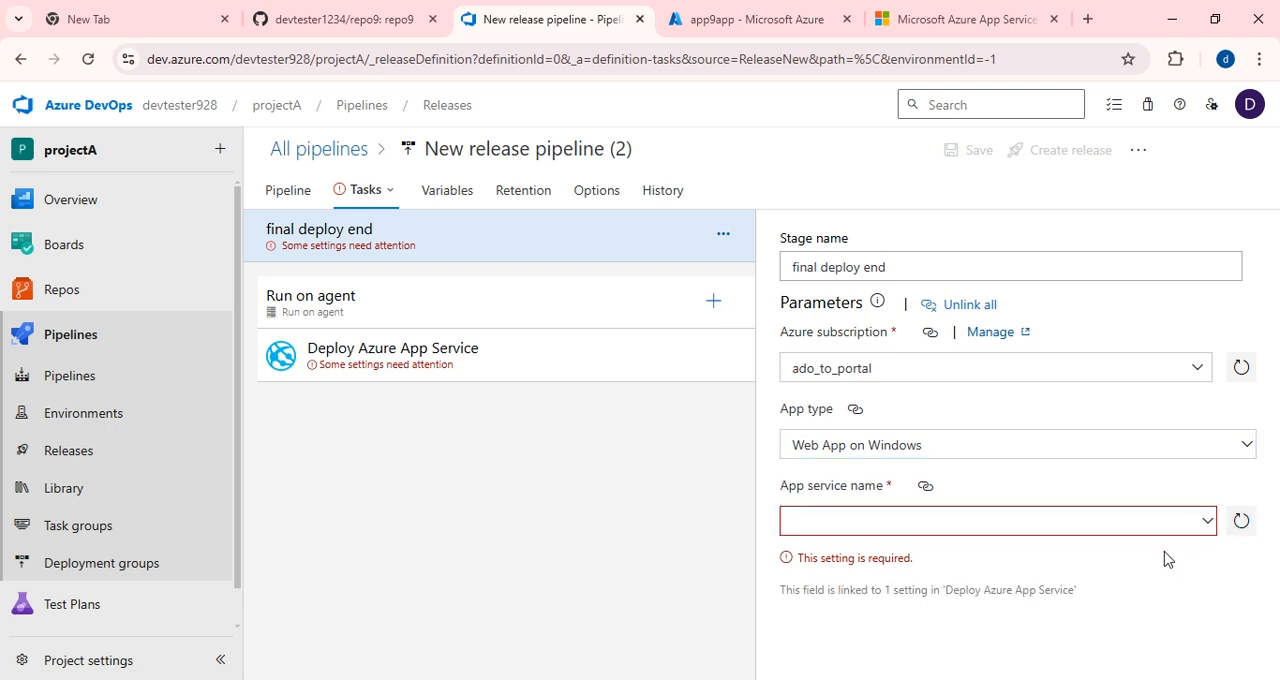
left_click(1203, 522)
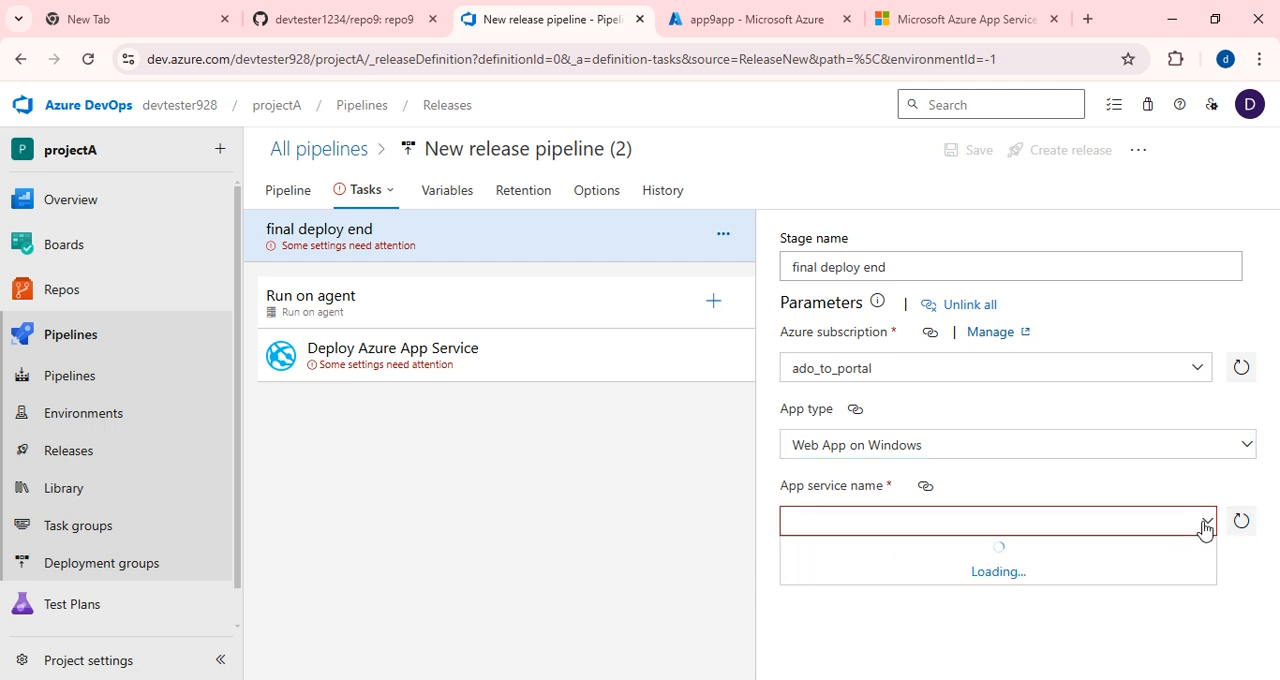
left_click(828, 551)
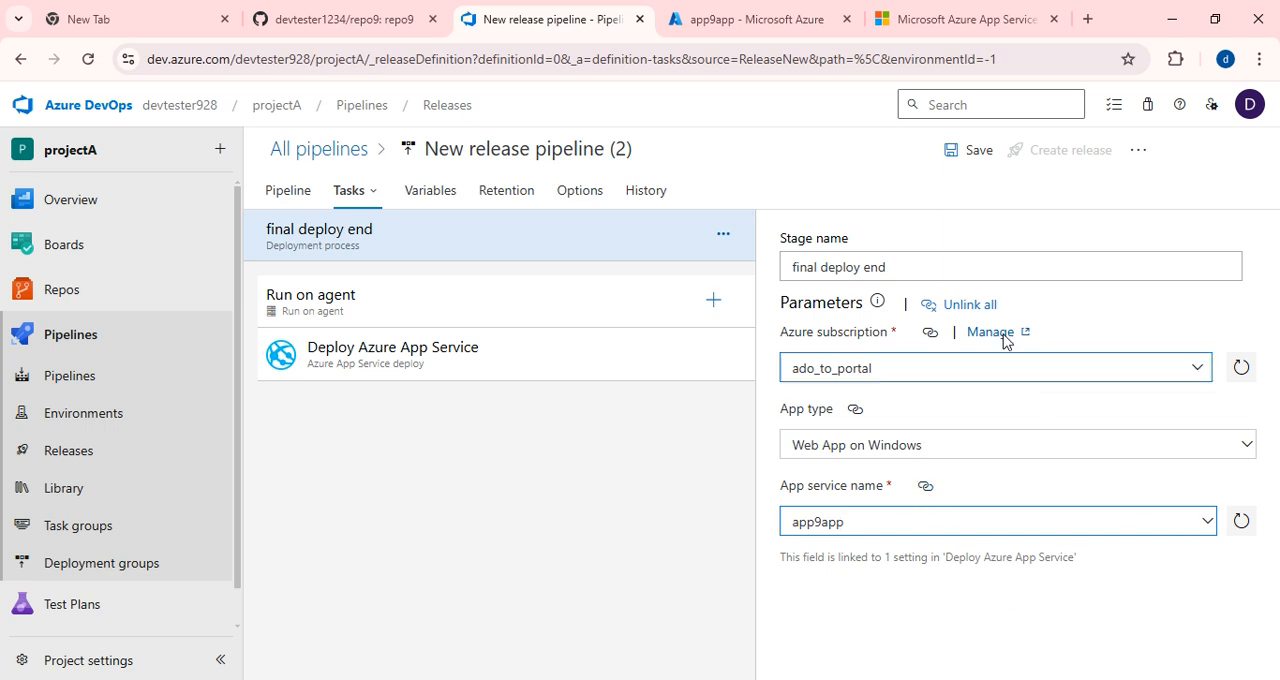
Save the release pipeline in the root folder and create a new release with the description "releasing".
left_click(952, 155)
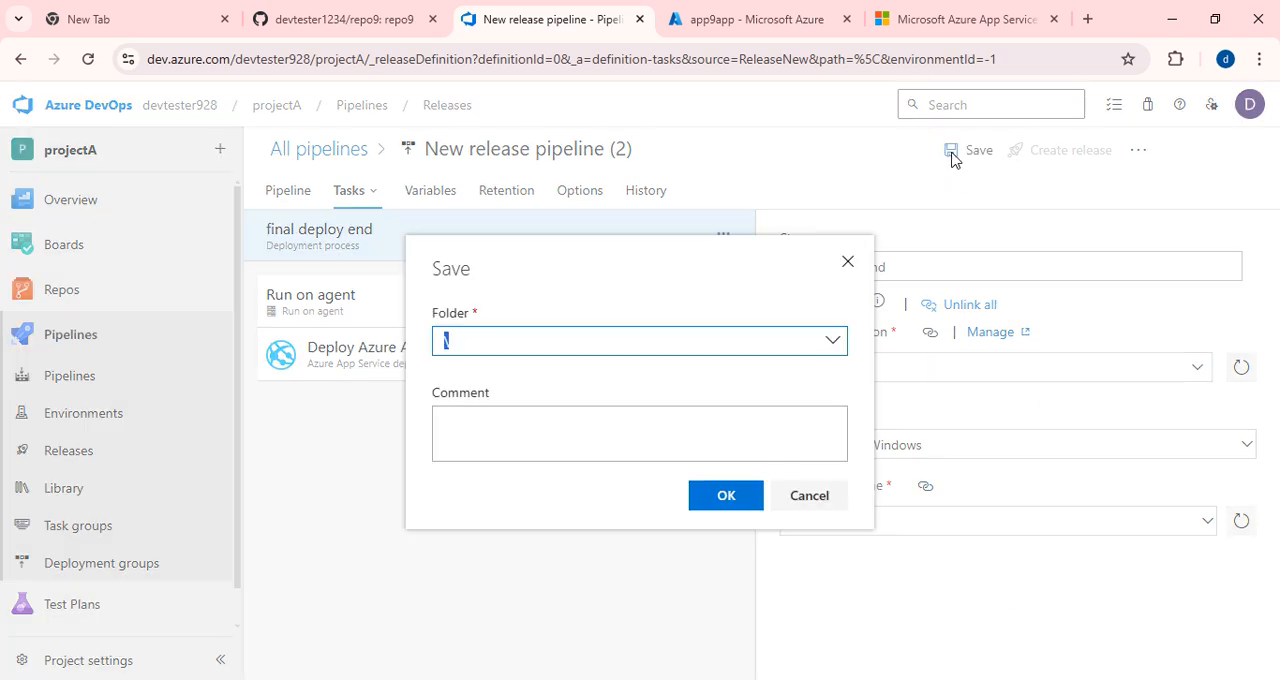
left_click(726, 493)
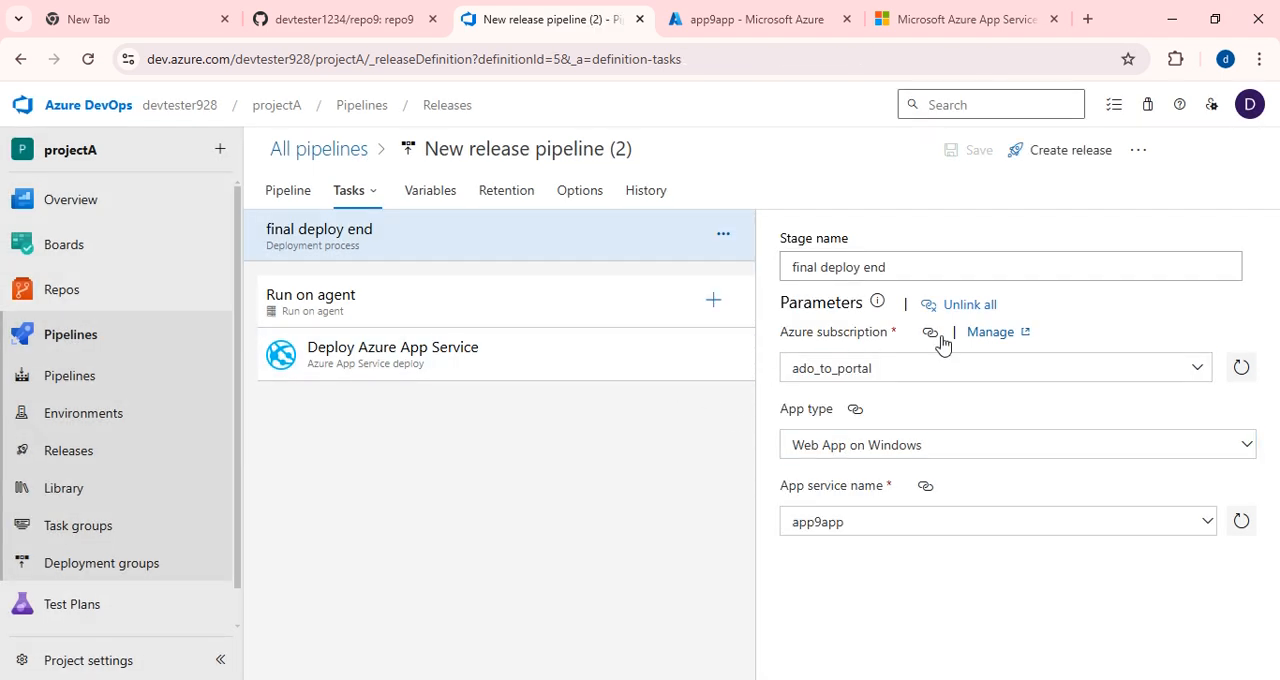
left_click(1055, 163)
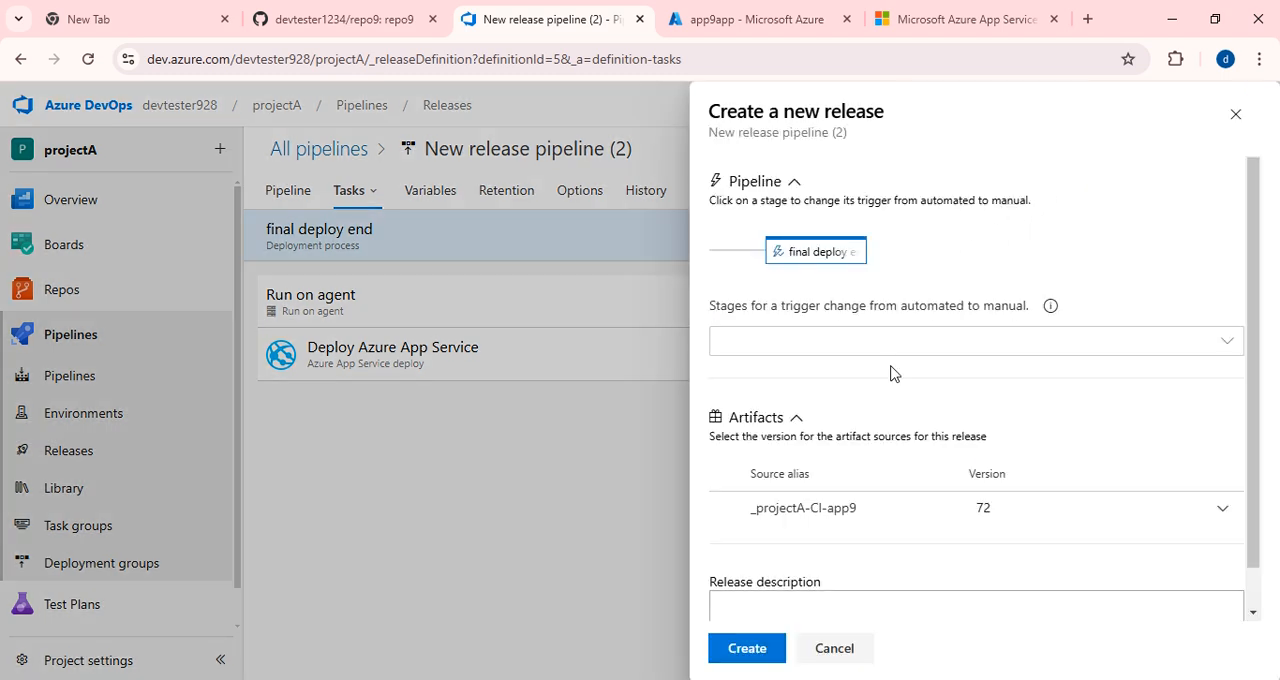
left_click(770, 604)
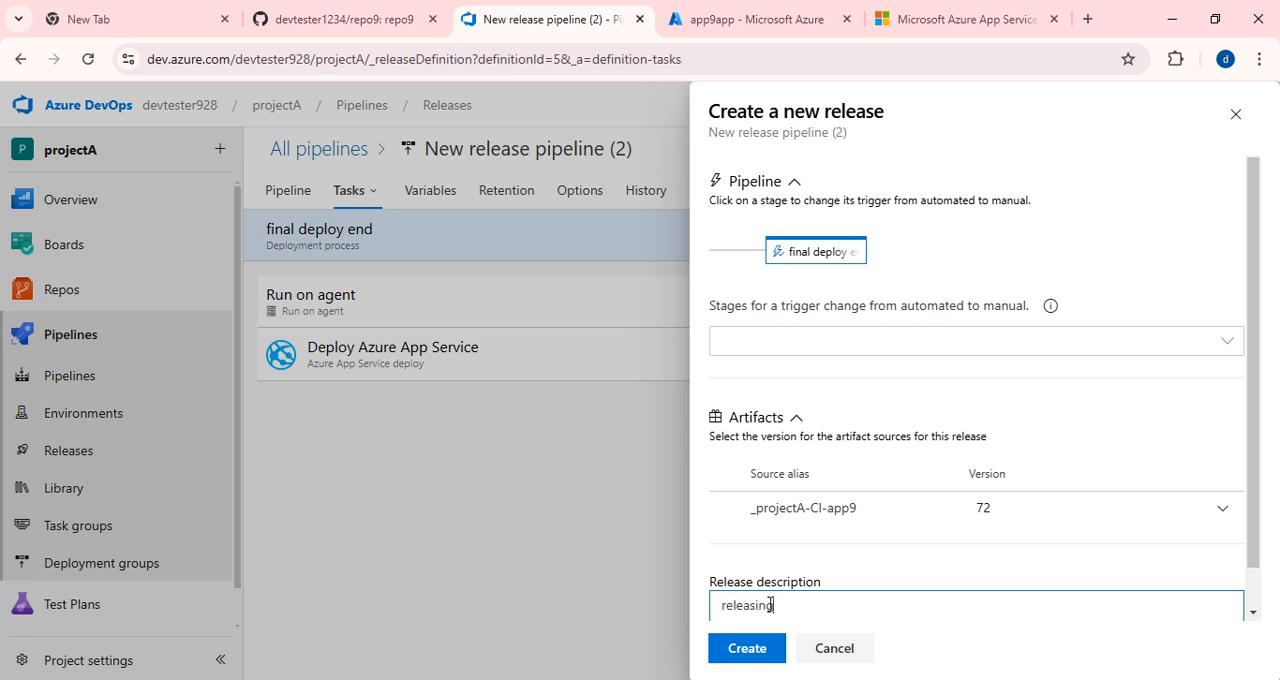
scroll(770, 604, "down", 1)
left_click(752, 649)
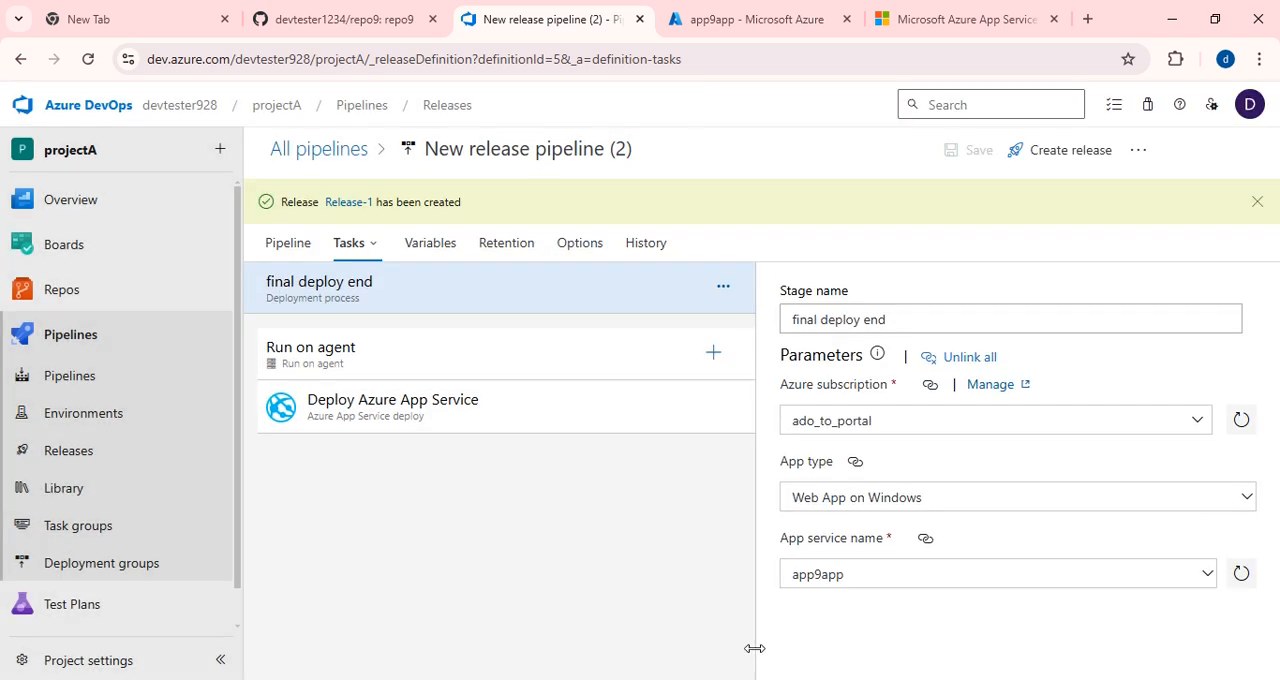
Open the newly created release and examine the final deploy end stage's deployment summary.
left_click(358, 203)
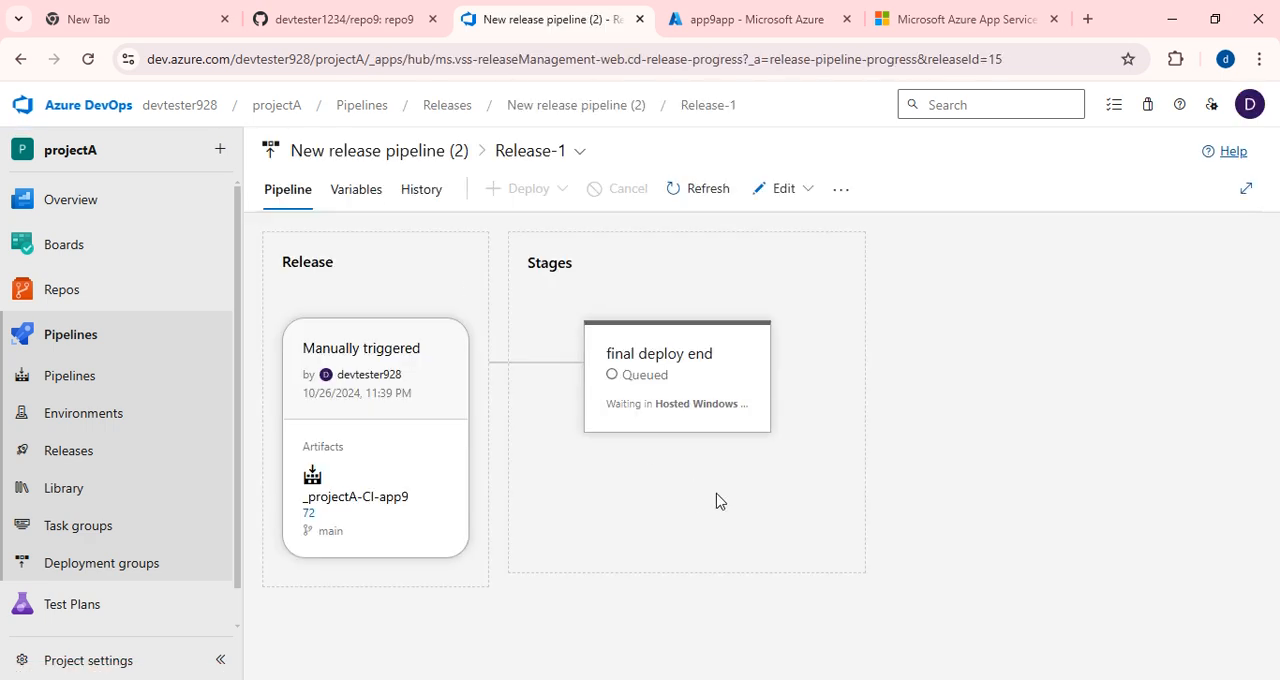
mouse_move(745, 450)
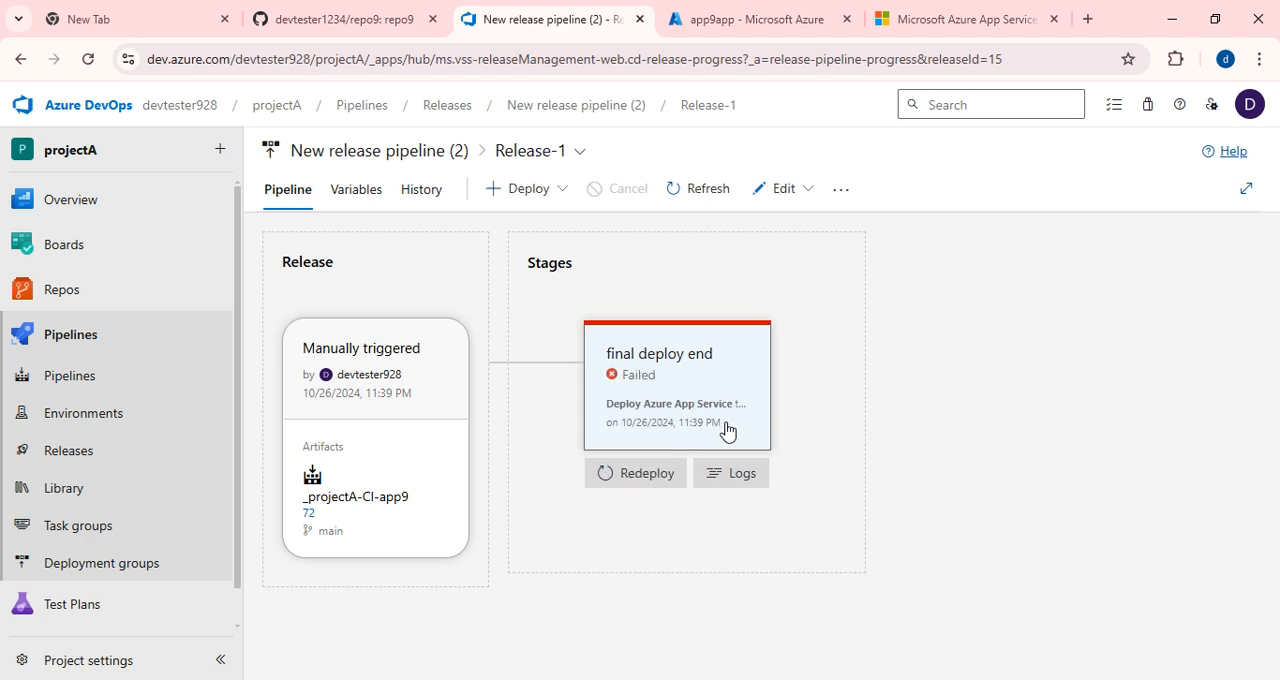
left_click(665, 372)
scroll(895, 525, "down", 1)
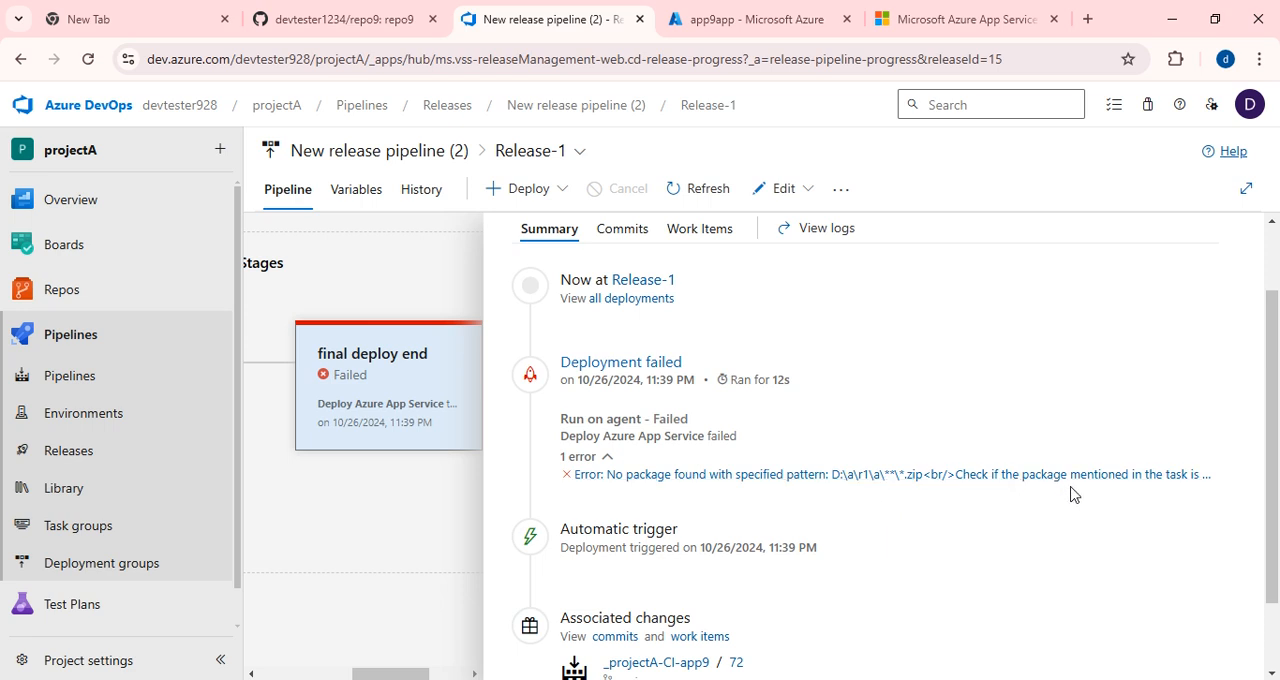
scroll(748, 503, "down", 1)
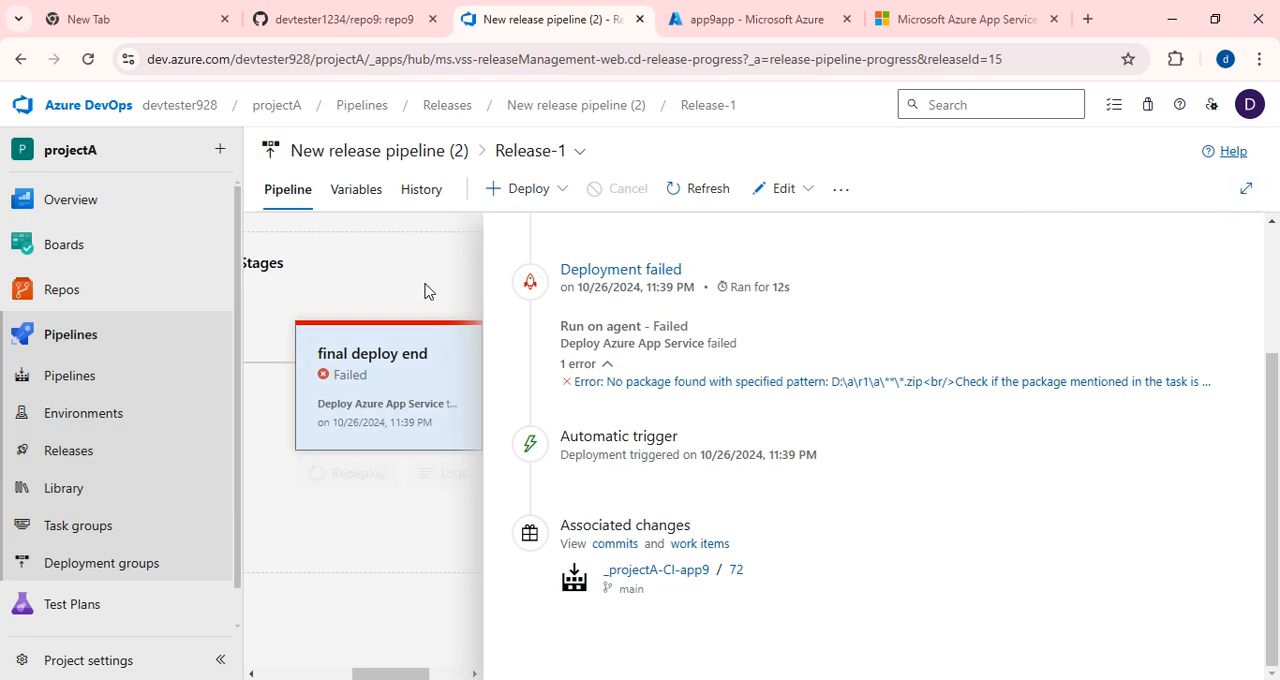
Reopen the release's pipeline for editing and display the tasks of the final deploy end stage.
left_click(529, 112)
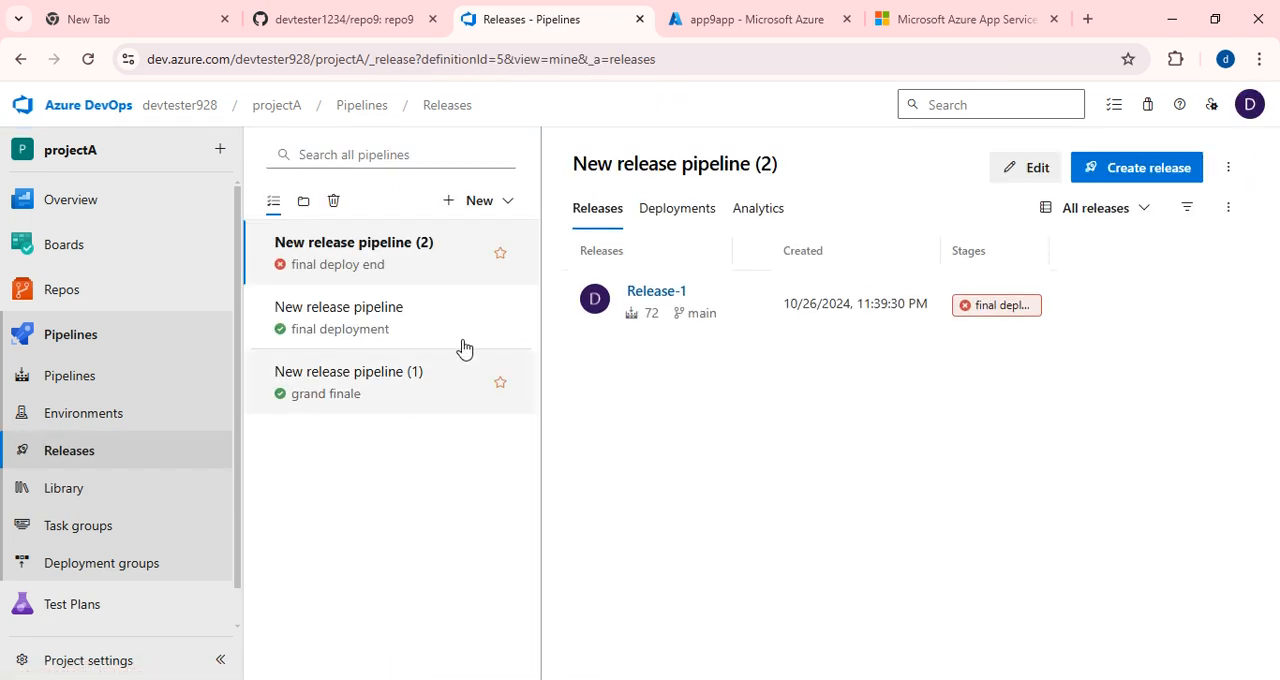
left_click(651, 294)
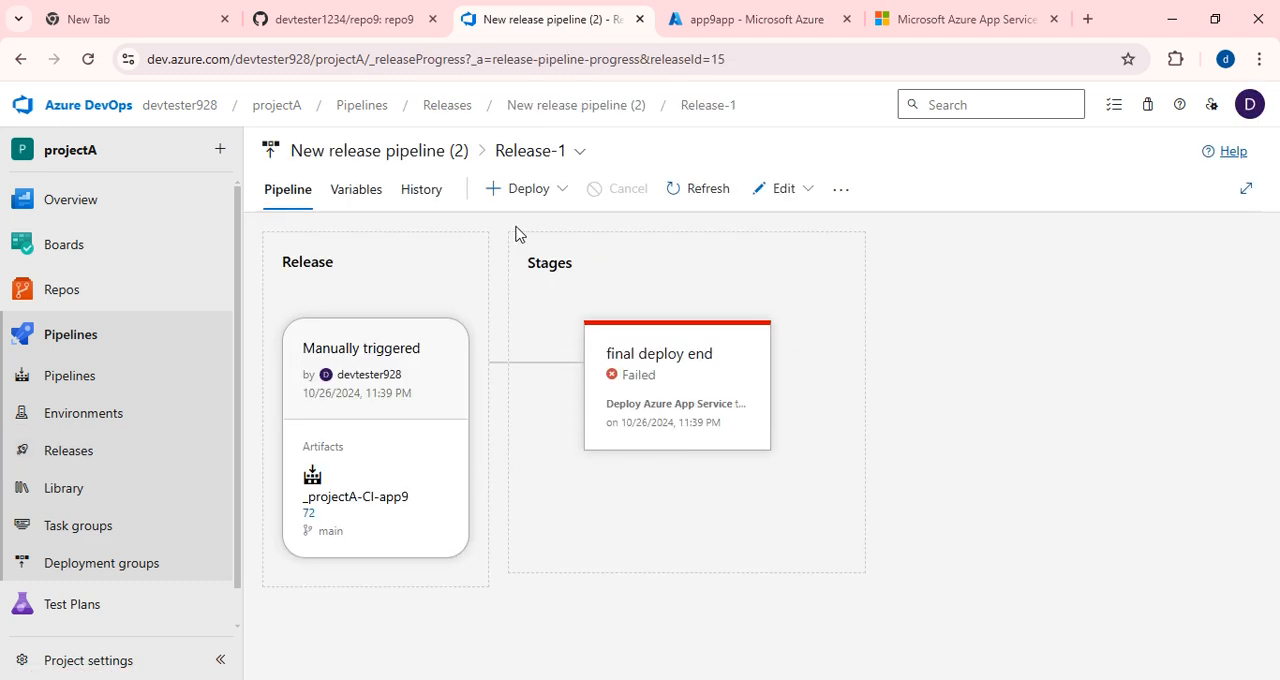
left_click(807, 192)
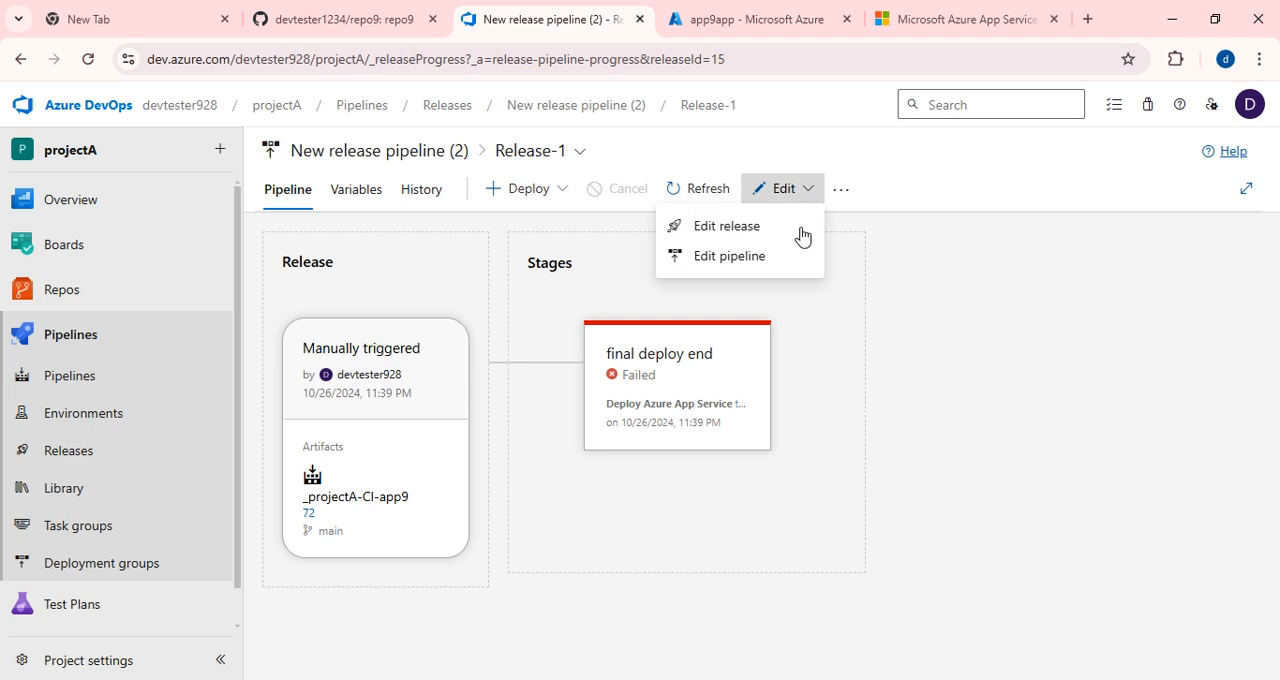
left_click(728, 258)
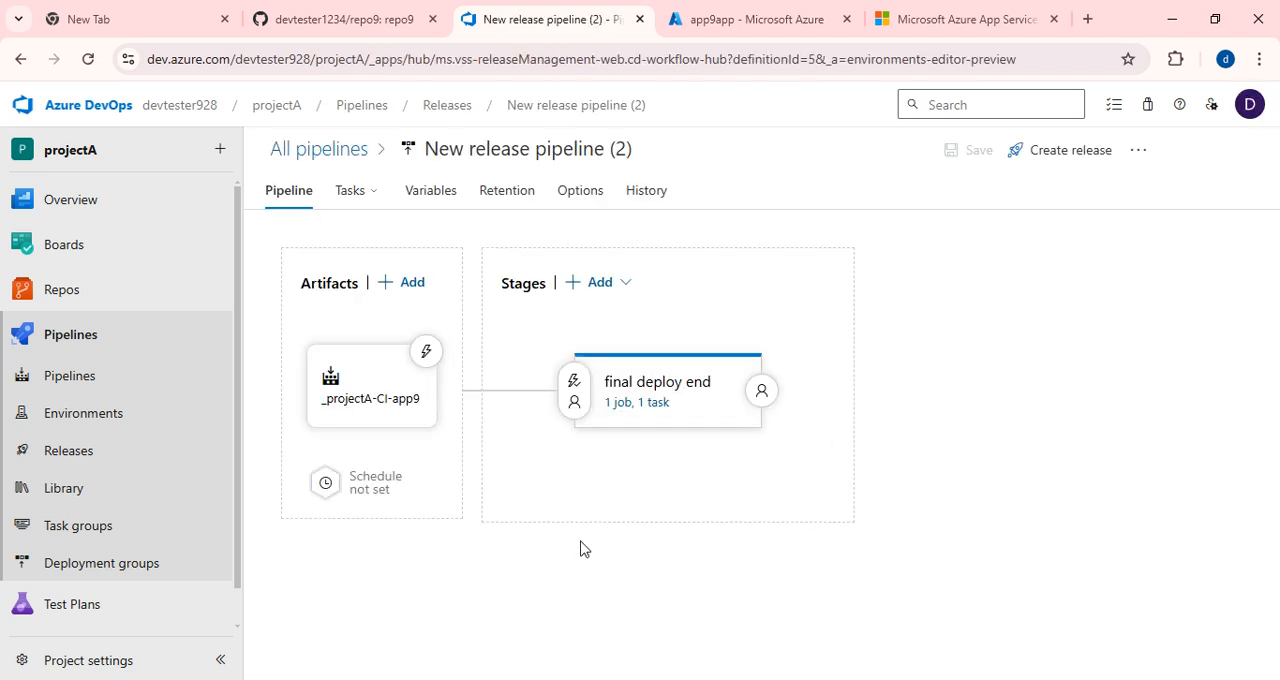
left_click(645, 402)
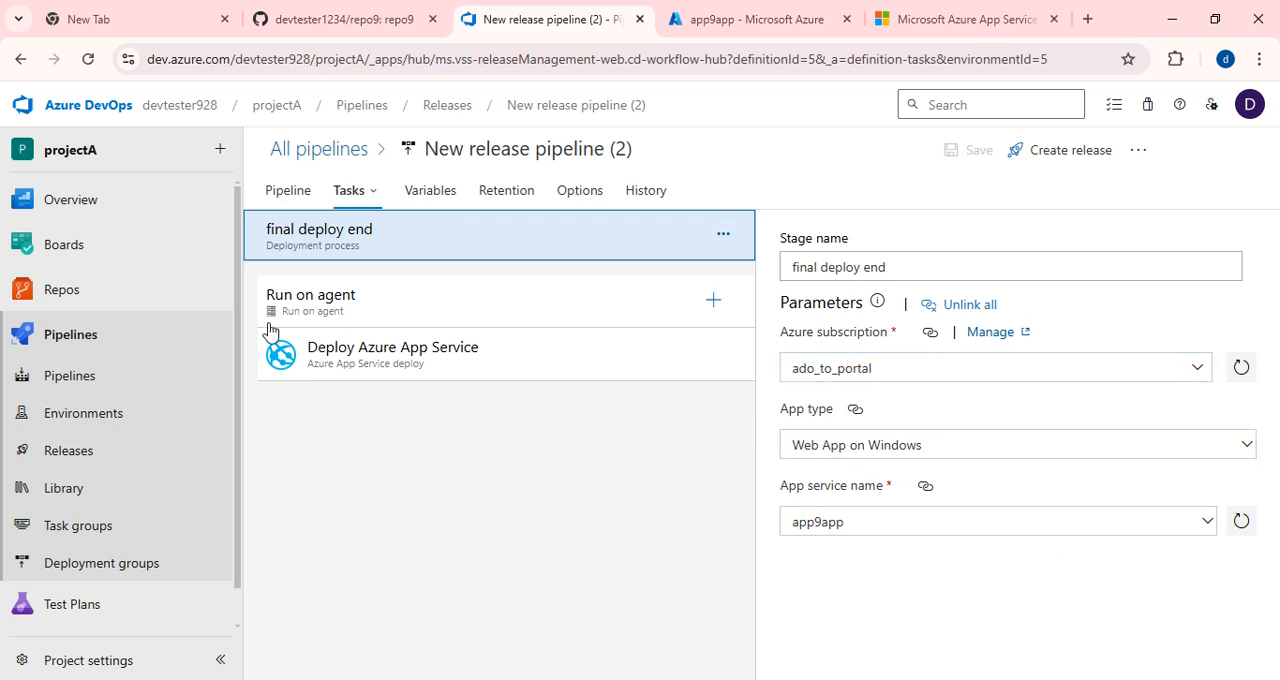
Set the Deploy Azure App Service task's package or folder to the _projectA-CI-app9/drop build artifact and save the release pipeline.
left_click(391, 366)
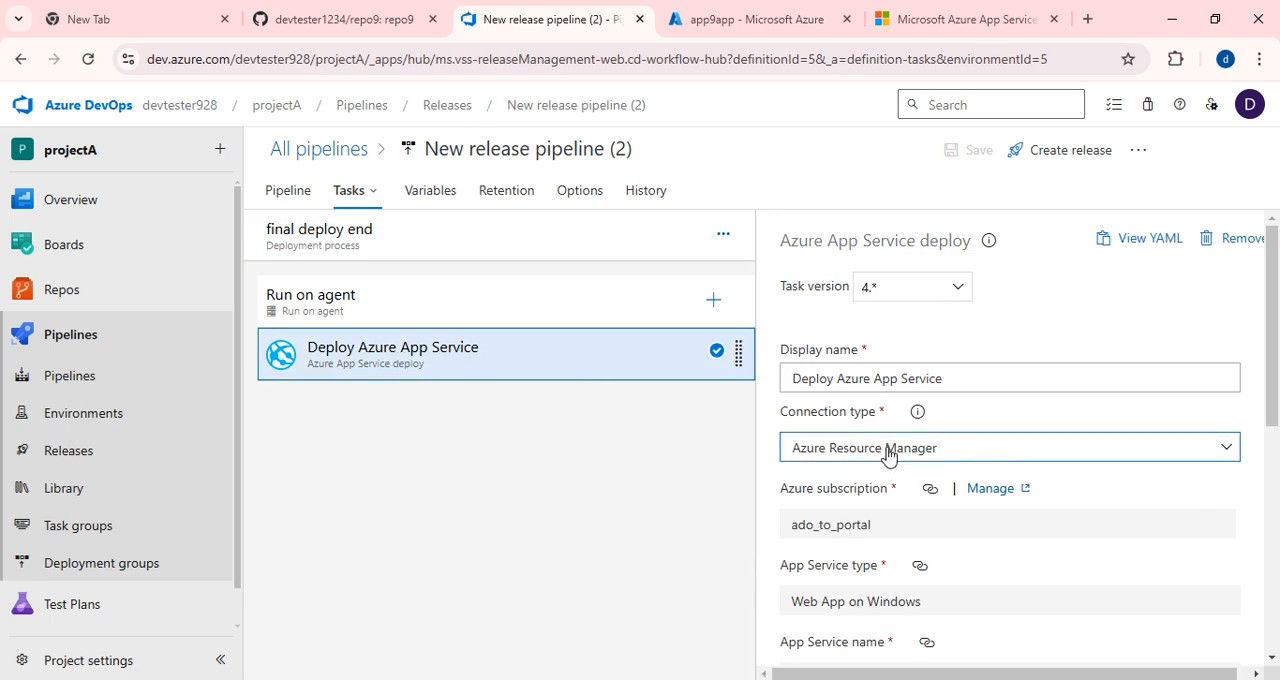
scroll(928, 497, "down", 1)
scroll(948, 510, "down", 3)
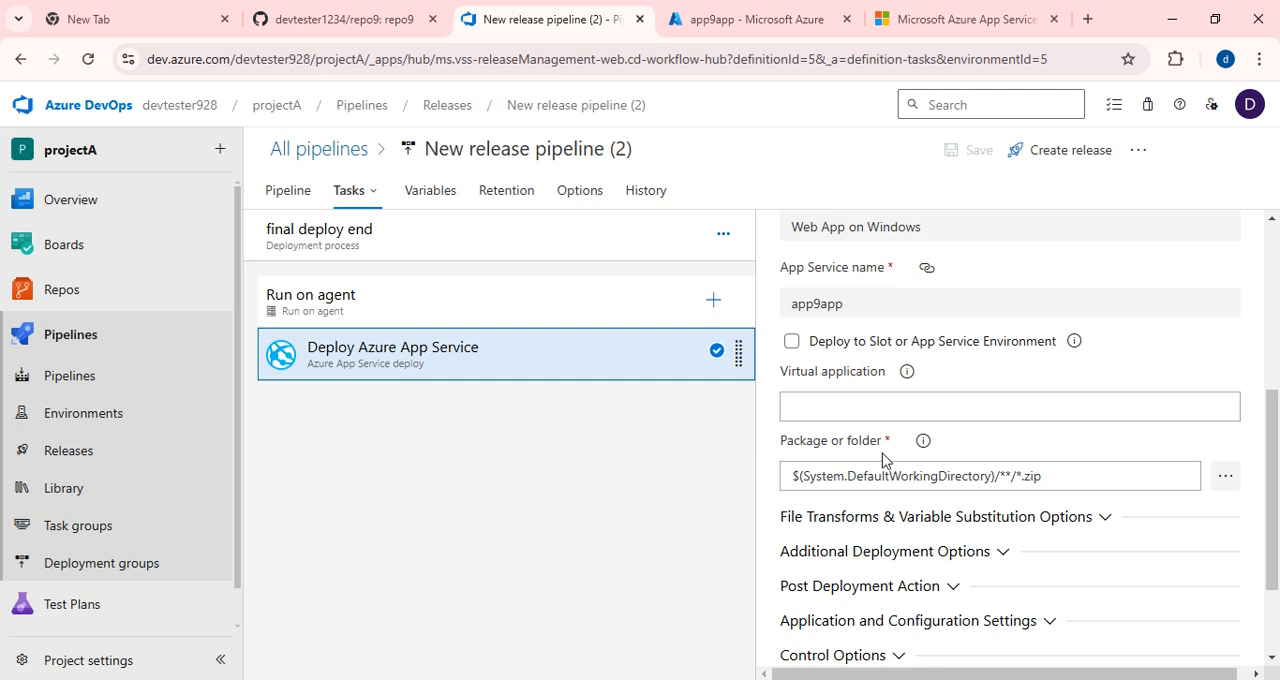
scroll(971, 466, "down", 1)
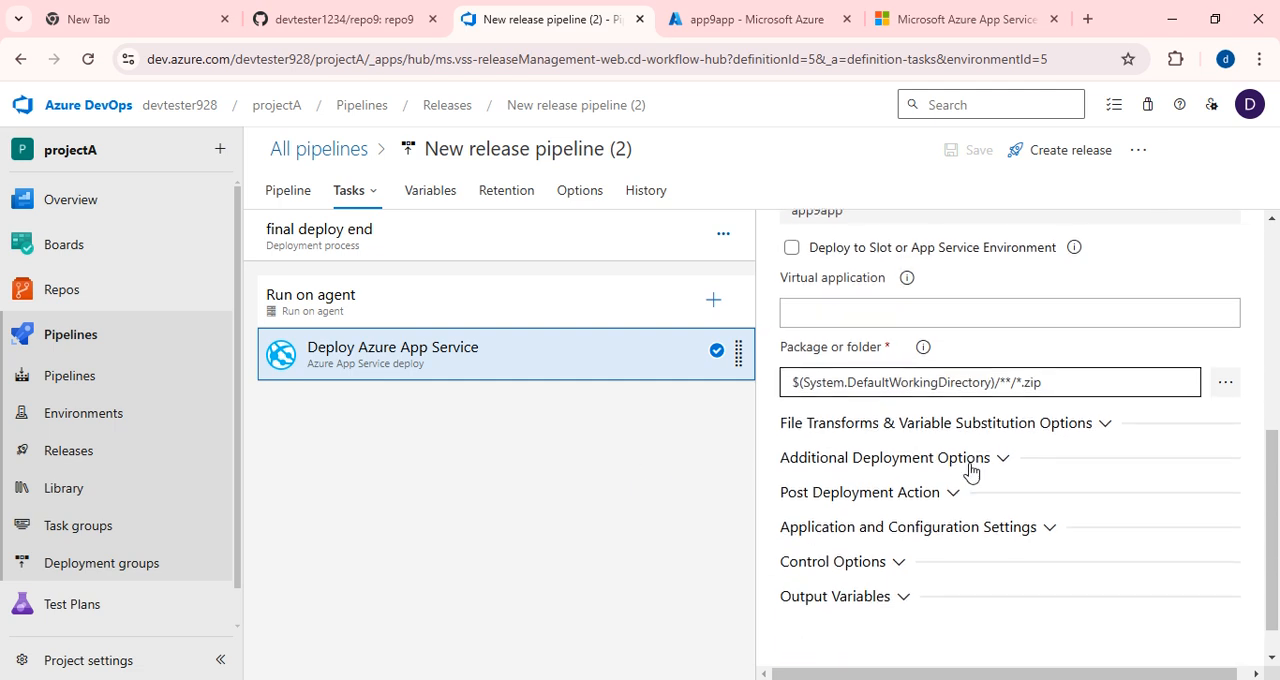
left_click(1226, 386)
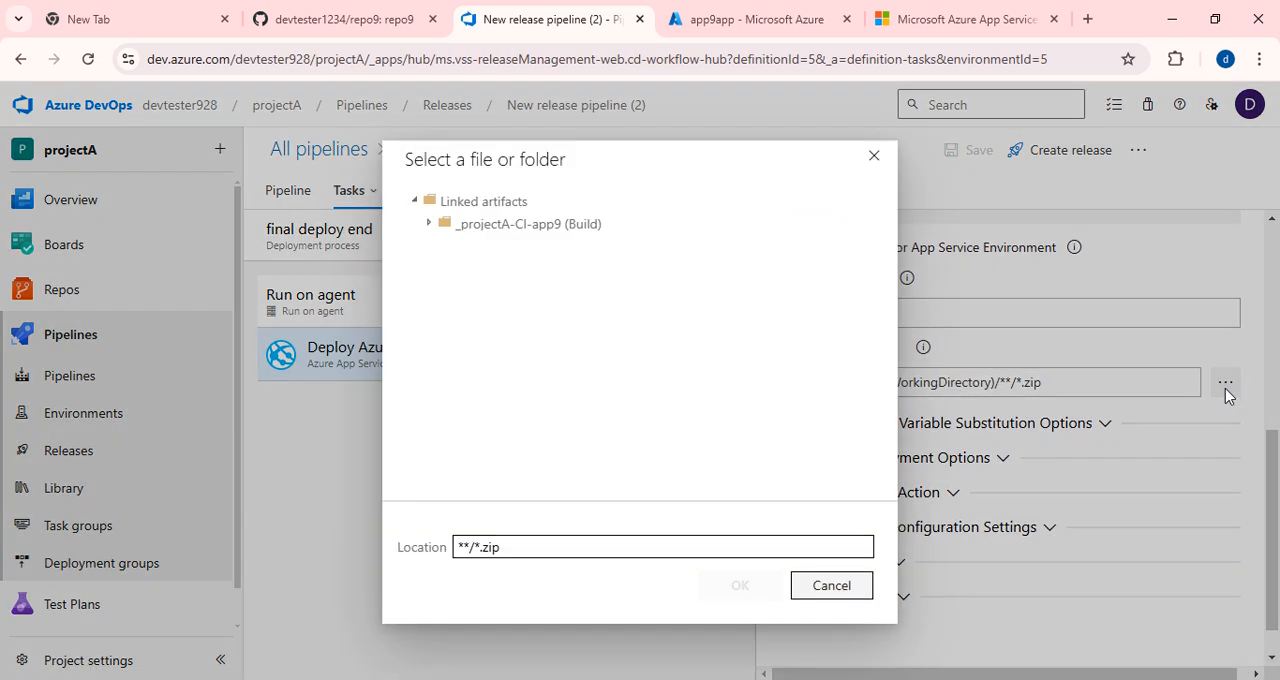
left_click(429, 224)
left_click(445, 246)
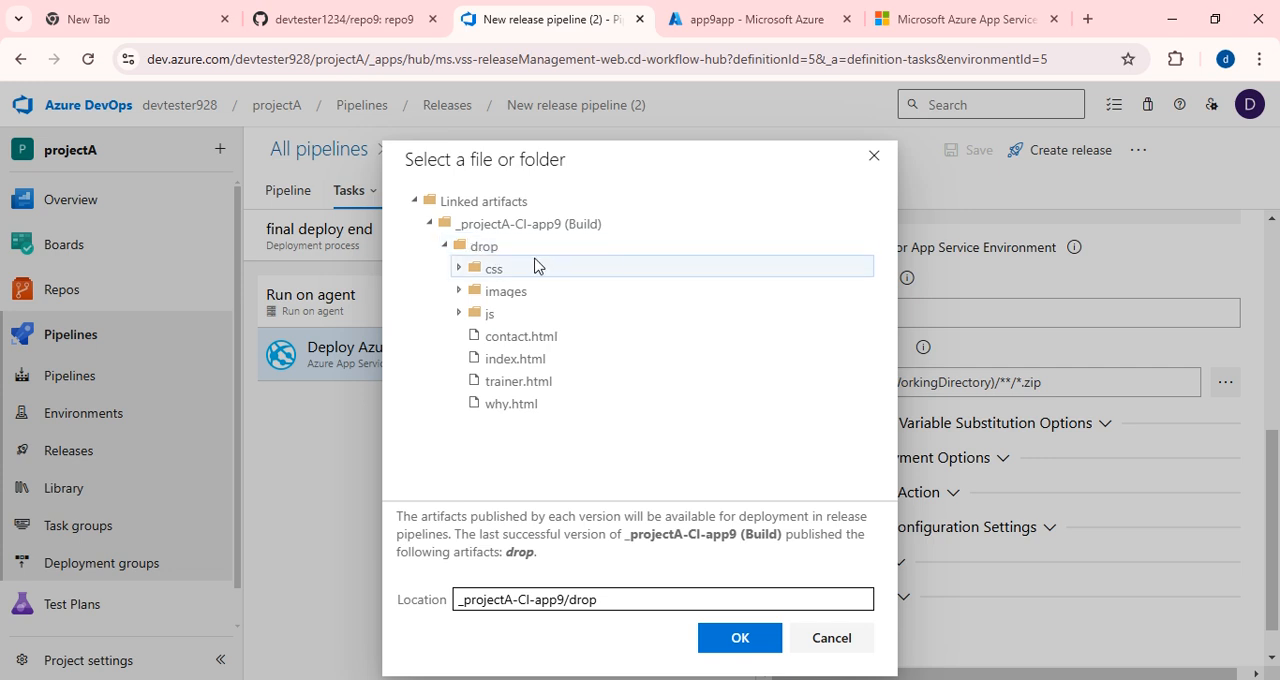
left_click(735, 643)
scroll(960, 490, "down", 1)
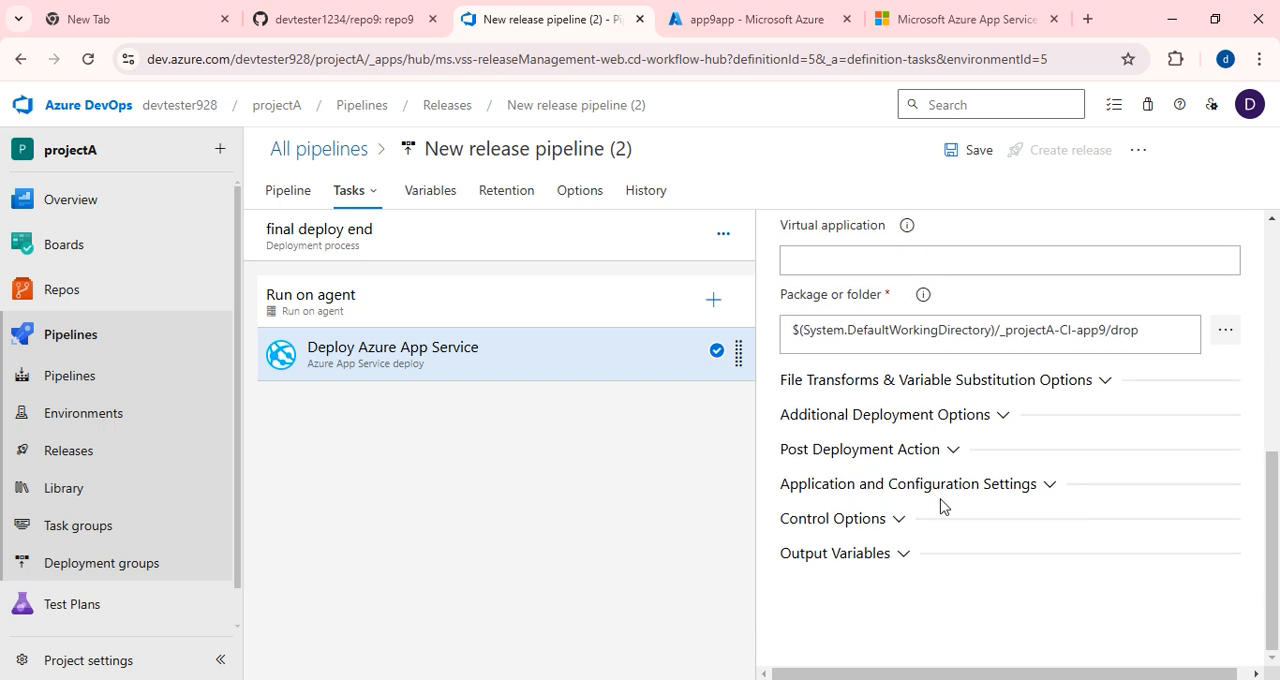
scroll(943, 520, "up", 5)
left_click(967, 152)
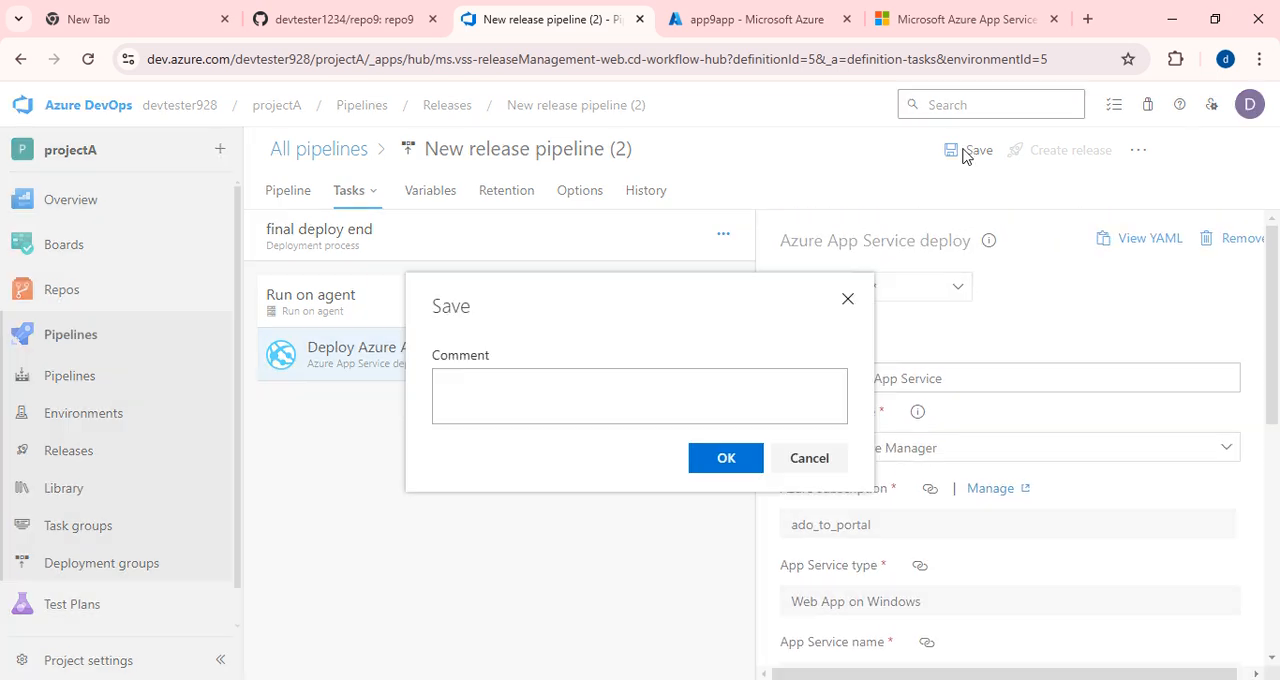
left_click(727, 459)
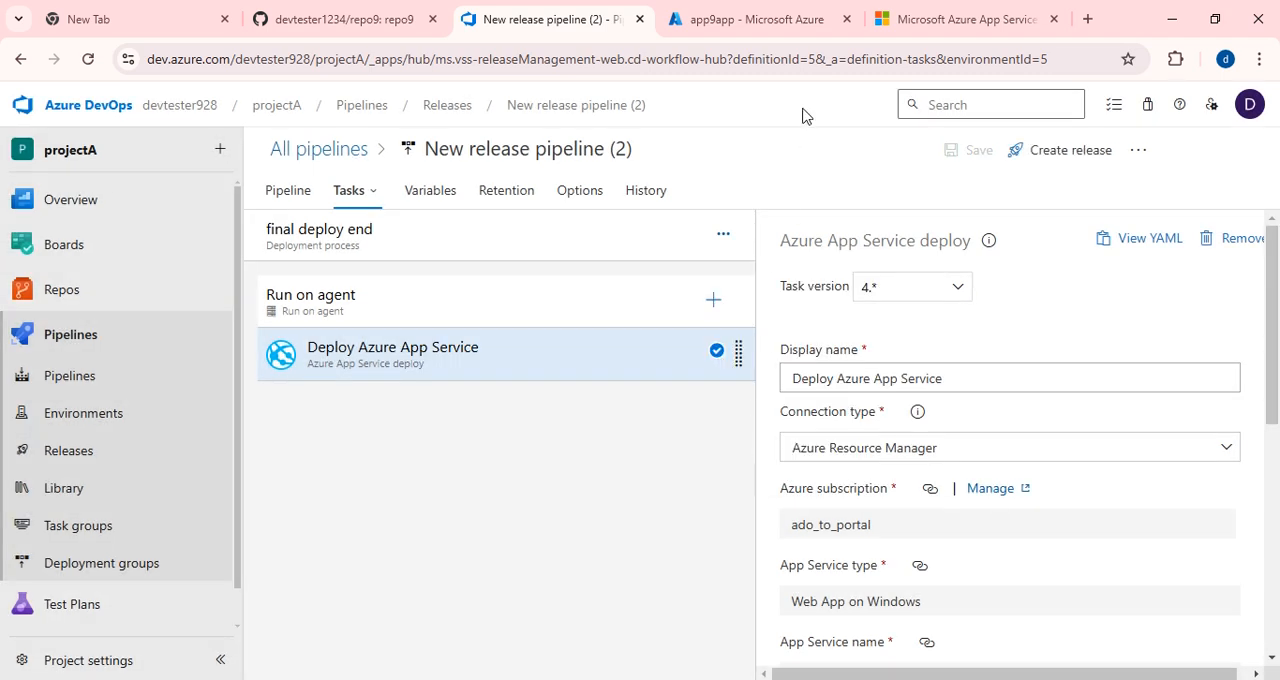
Create a new release from the updated pipeline and open it to view the final deploy end stage.
left_click(1049, 151)
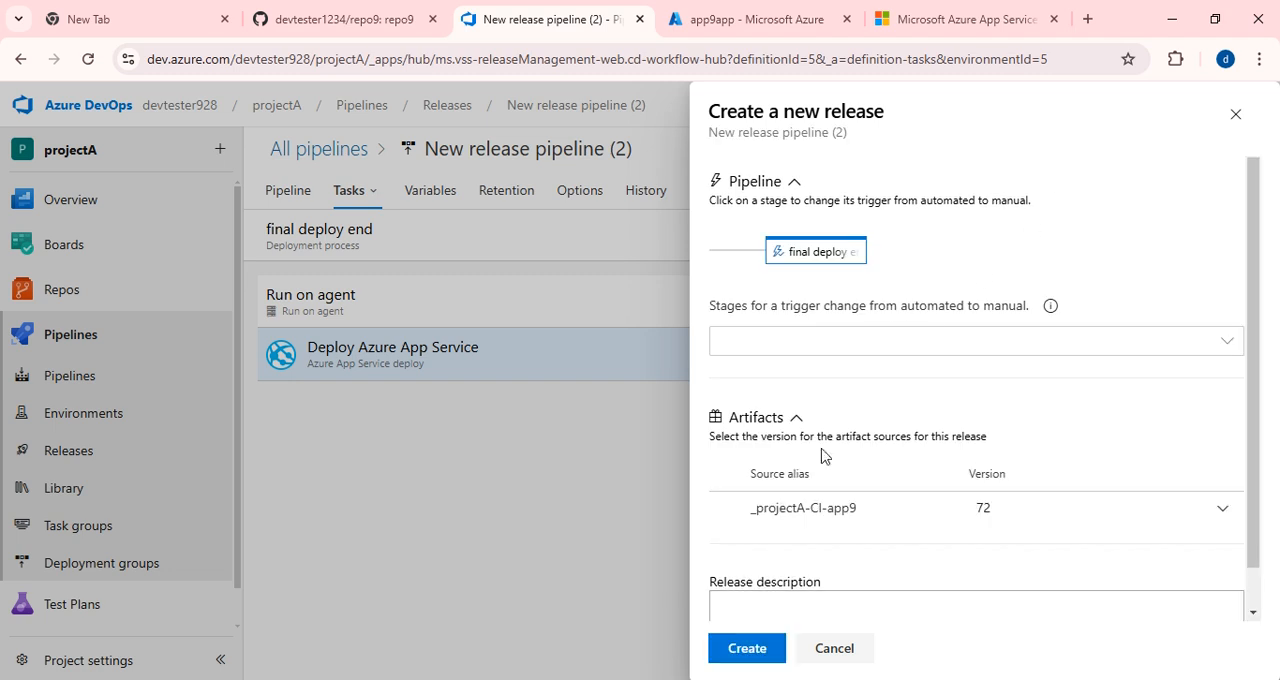
left_click(760, 652)
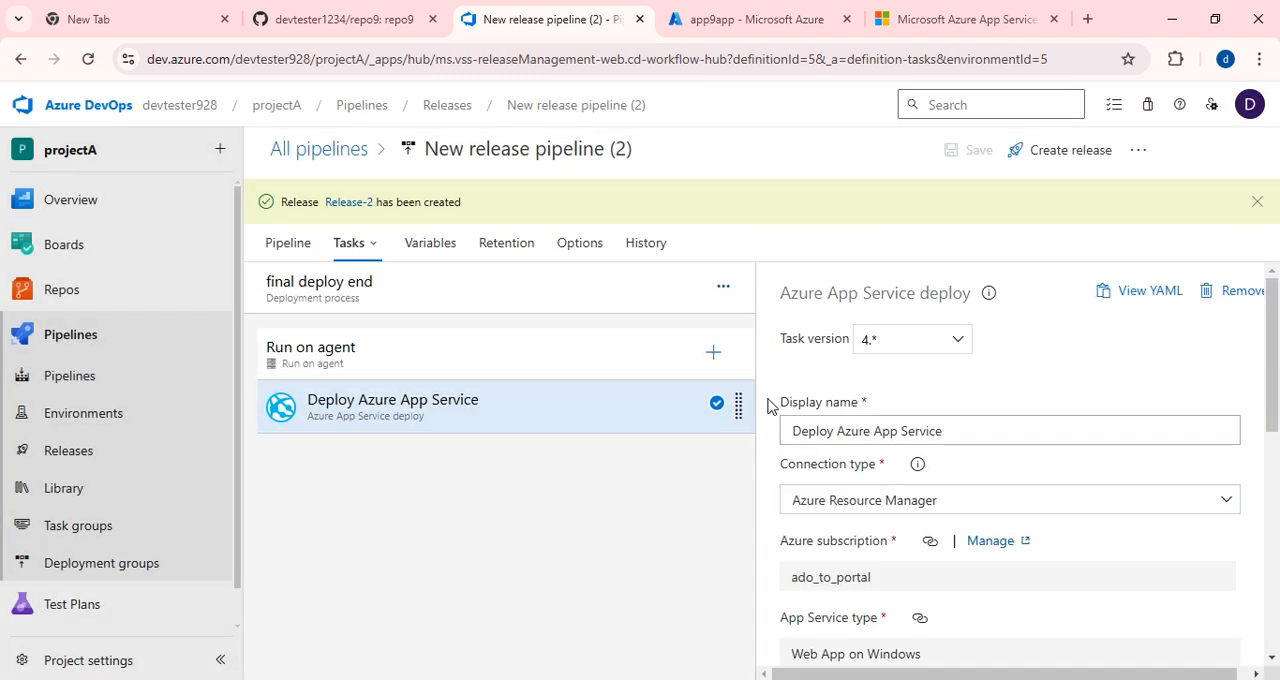
left_click(348, 209)
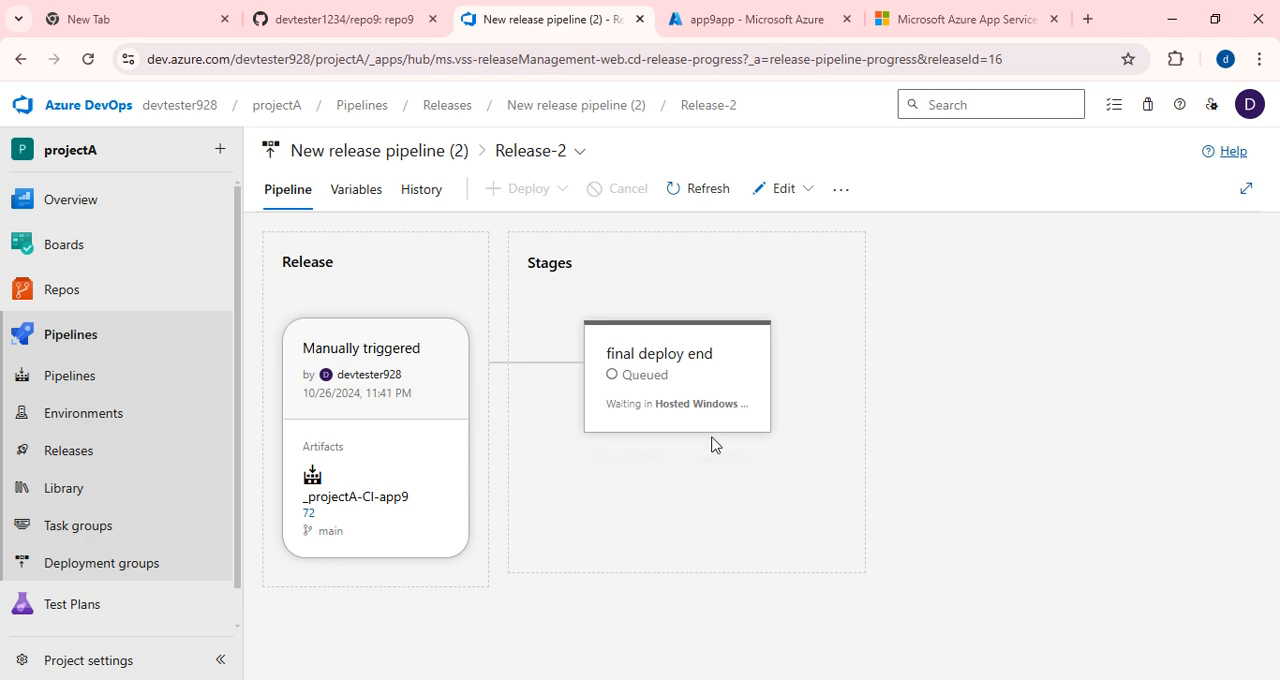
mouse_move(690, 423)
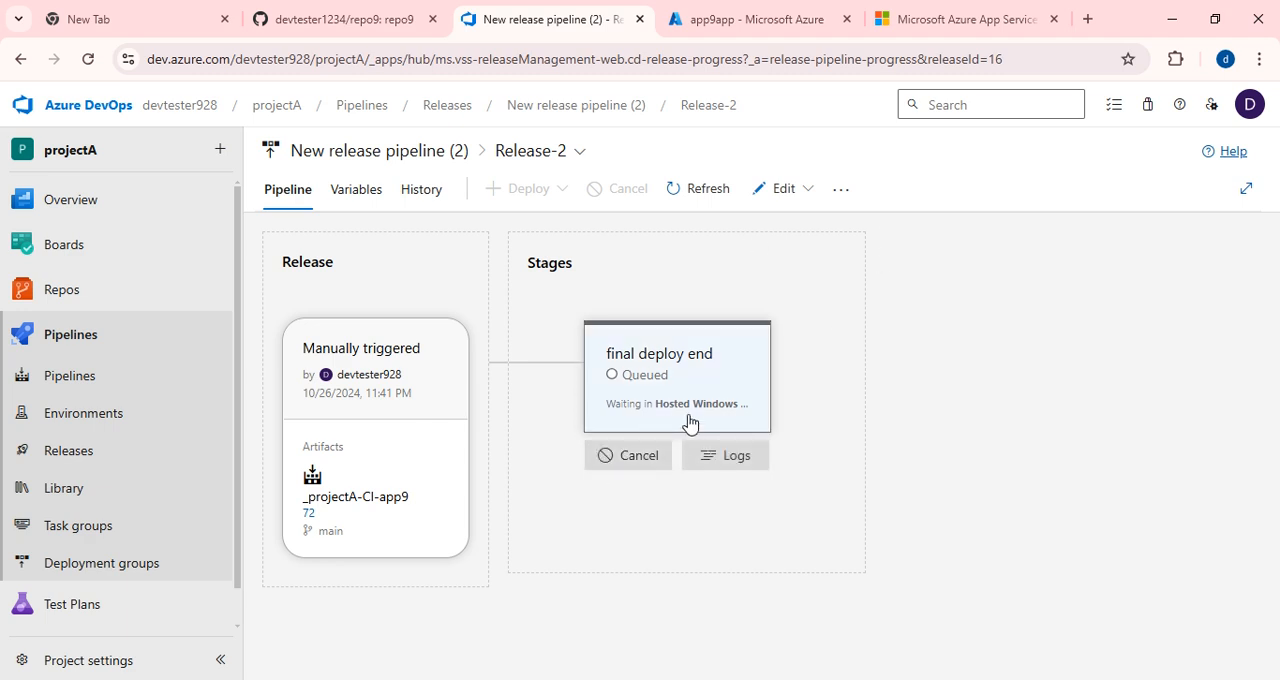
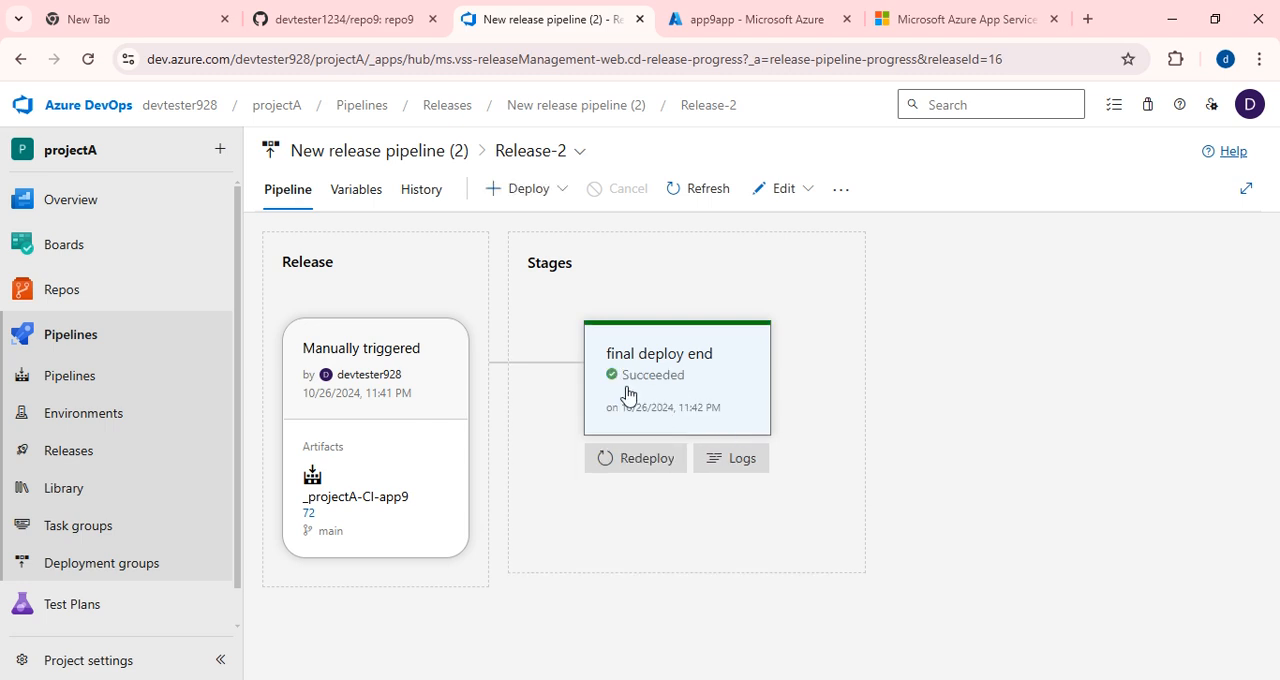
Reload the app9app website to check the deployed Neogym page and dismiss the translation offer.
left_click(928, 17)
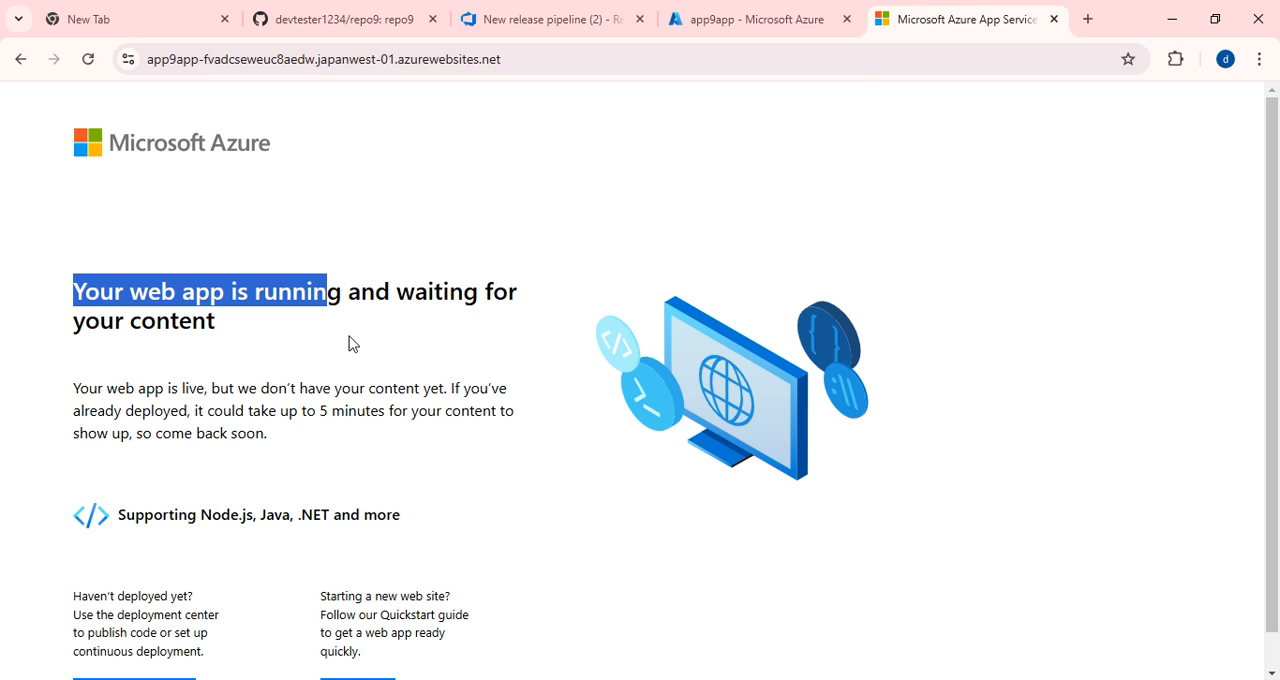
left_click(250, 322)
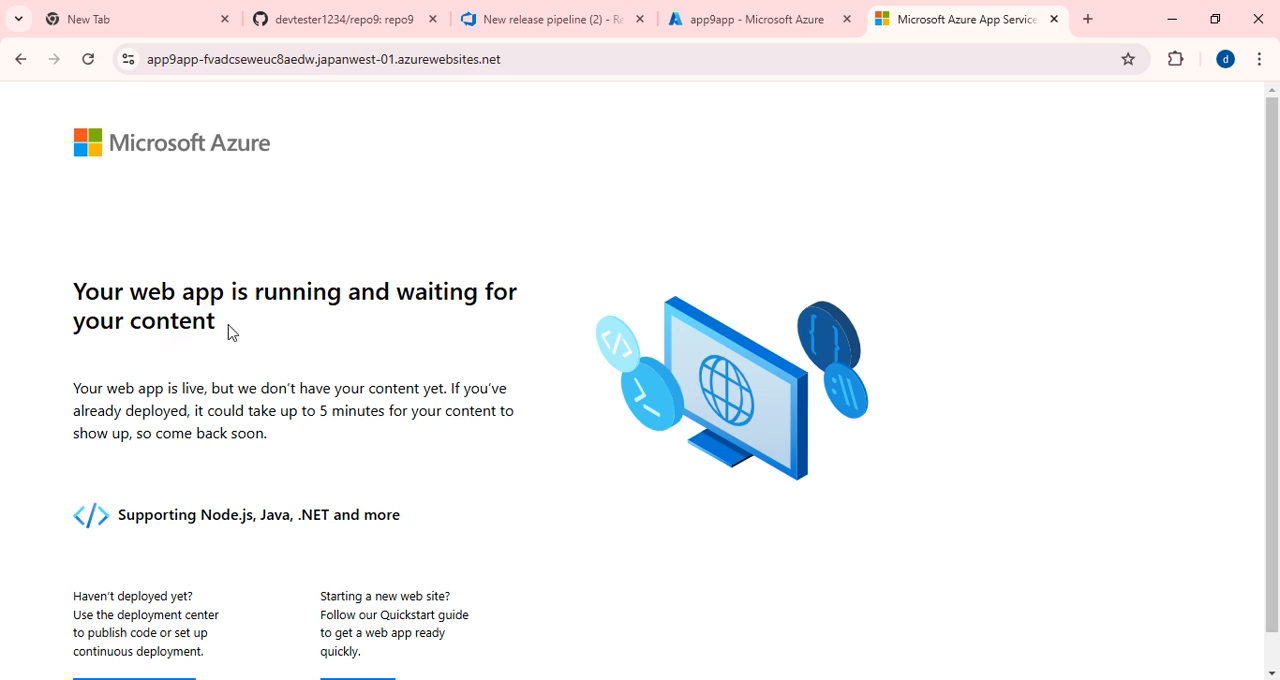
left_click(88, 59)
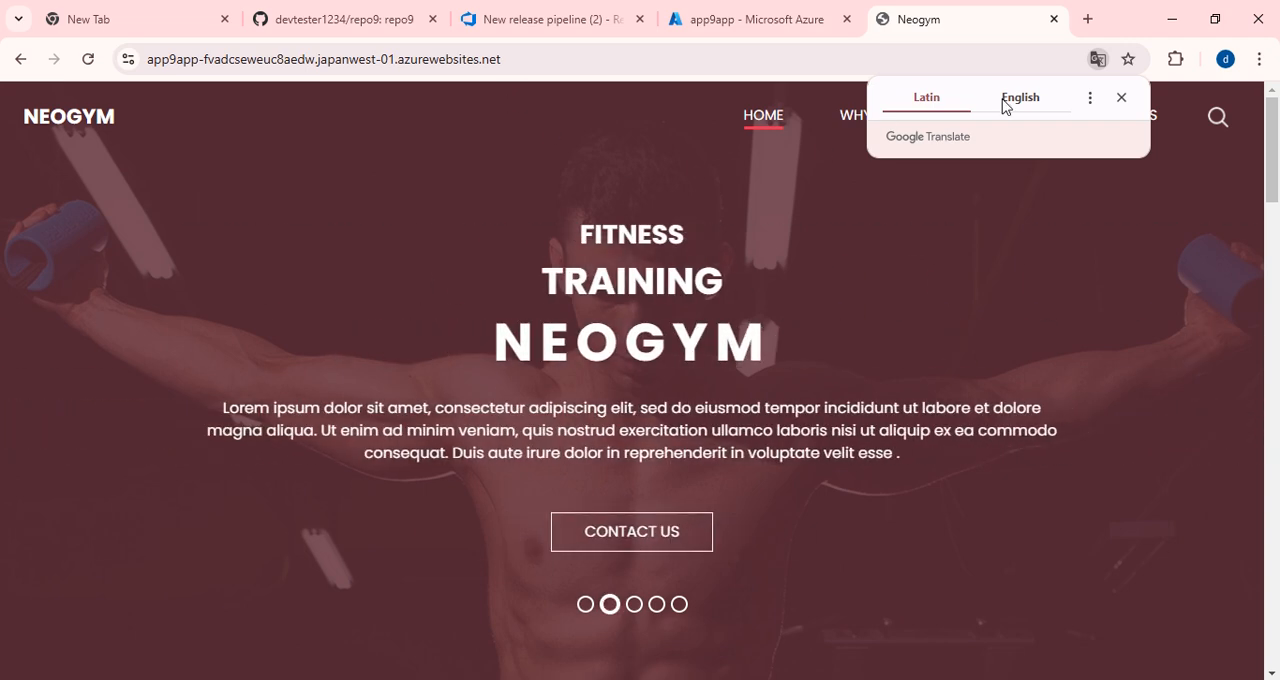
left_click(1122, 99)
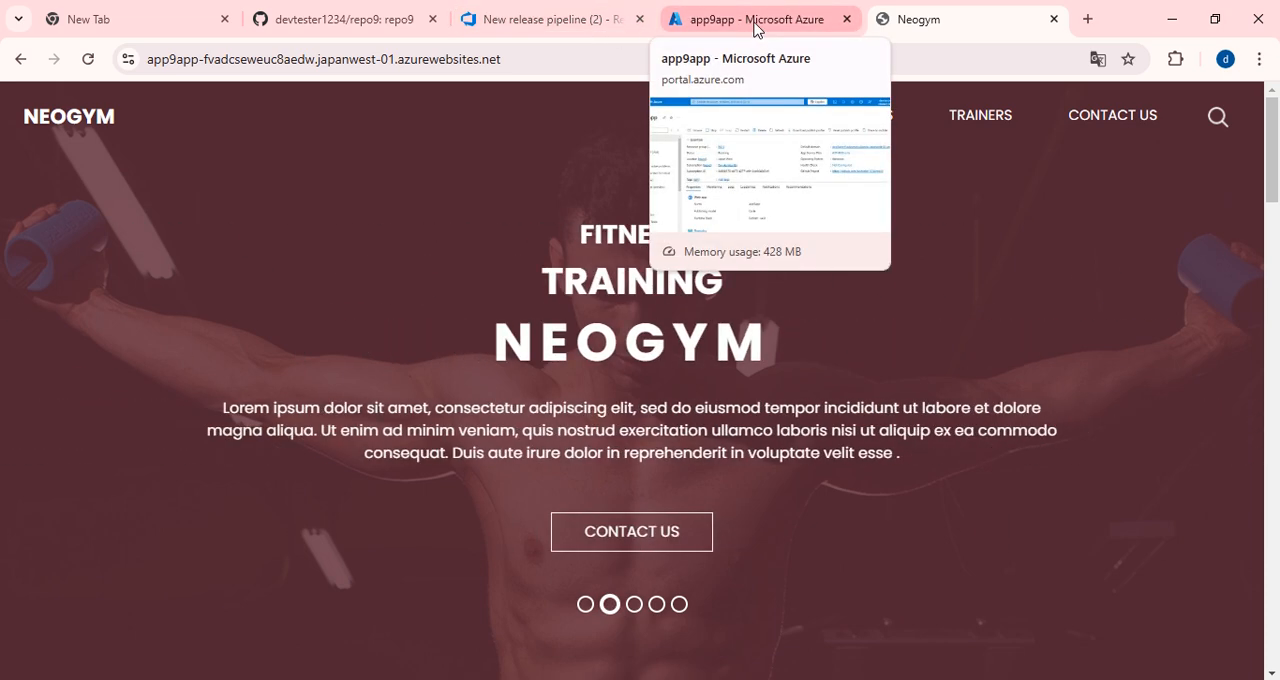
Review the repo9 repository on GitHub, and open Release-2 from the project's releases in Azure DevOps.
left_click(548, 14)
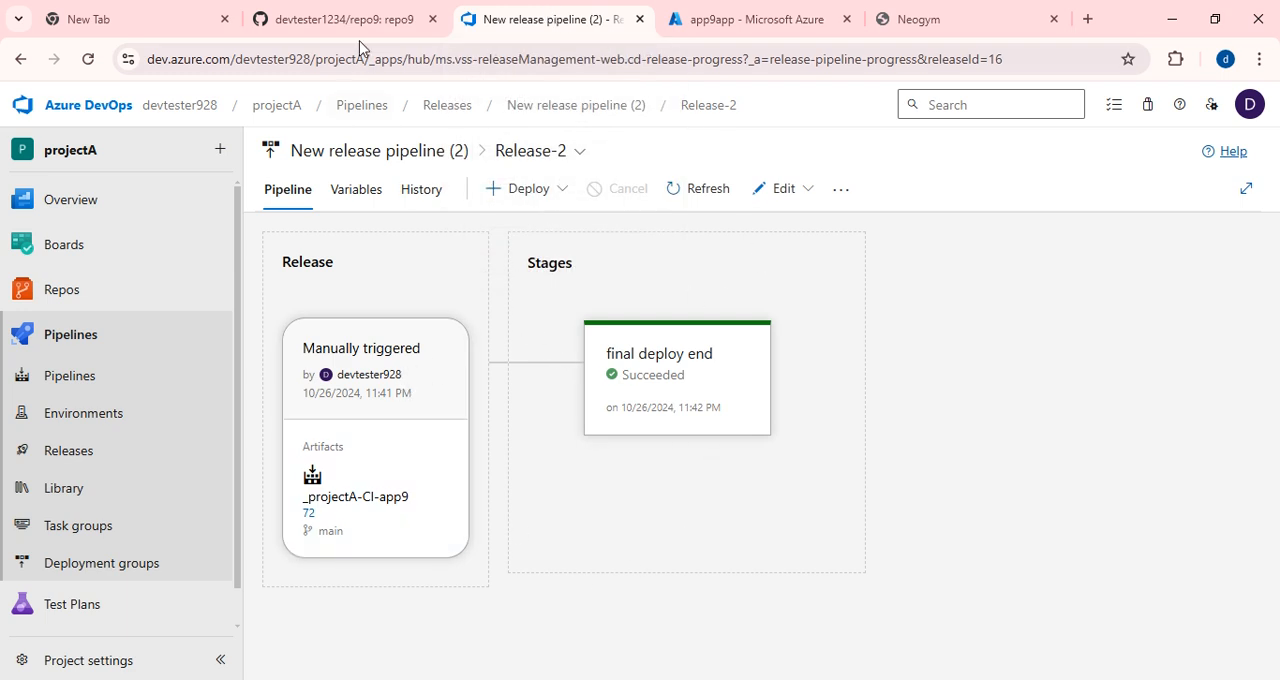
left_click(346, 17)
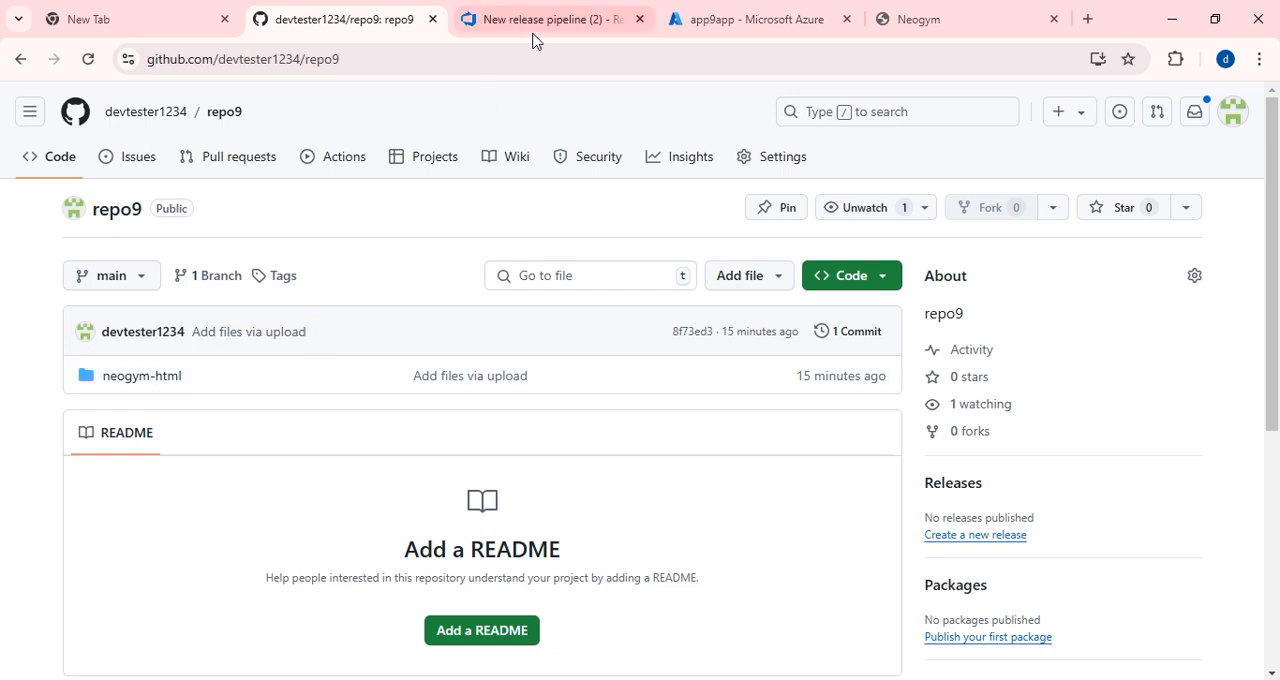
mouse_move(534, 37)
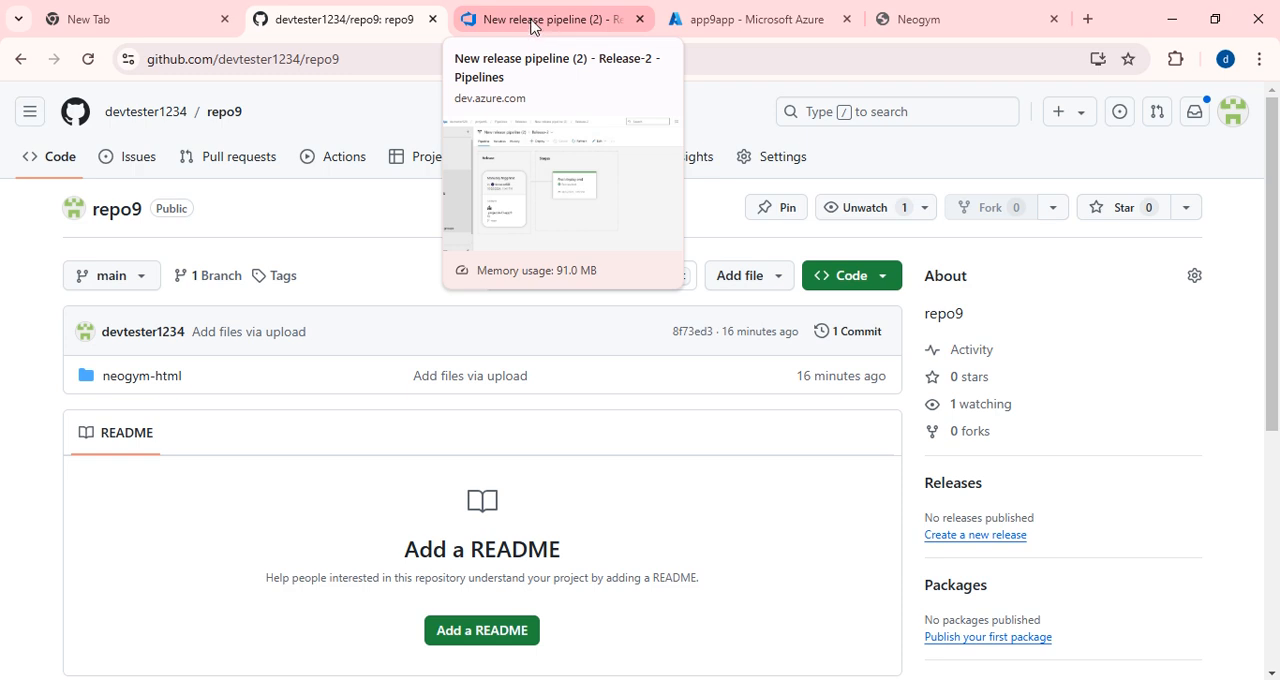
left_click(532, 24)
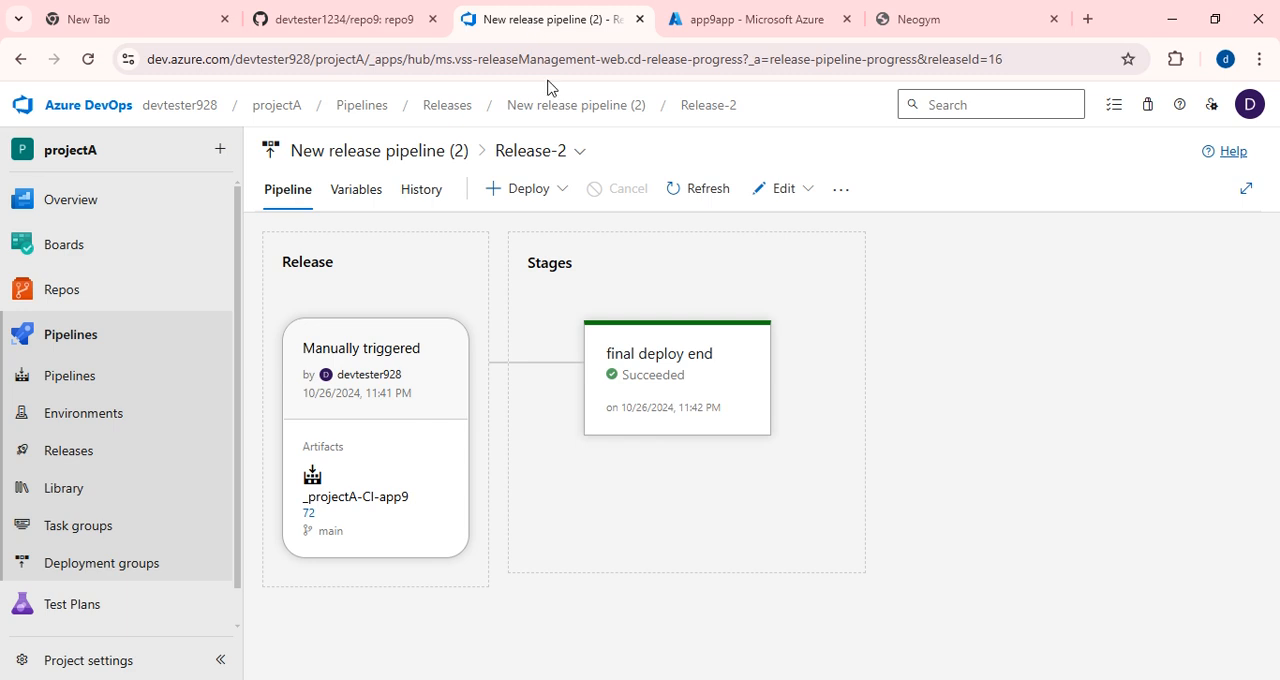
left_click(86, 463)
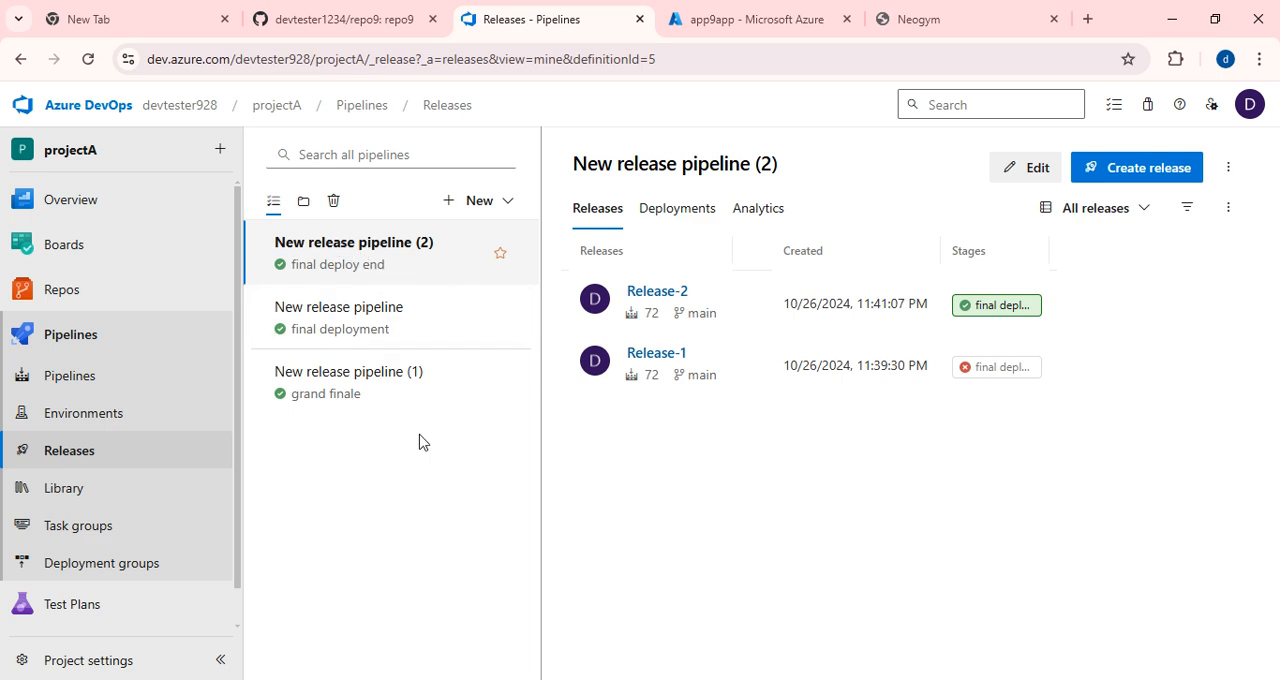
left_click(669, 295)
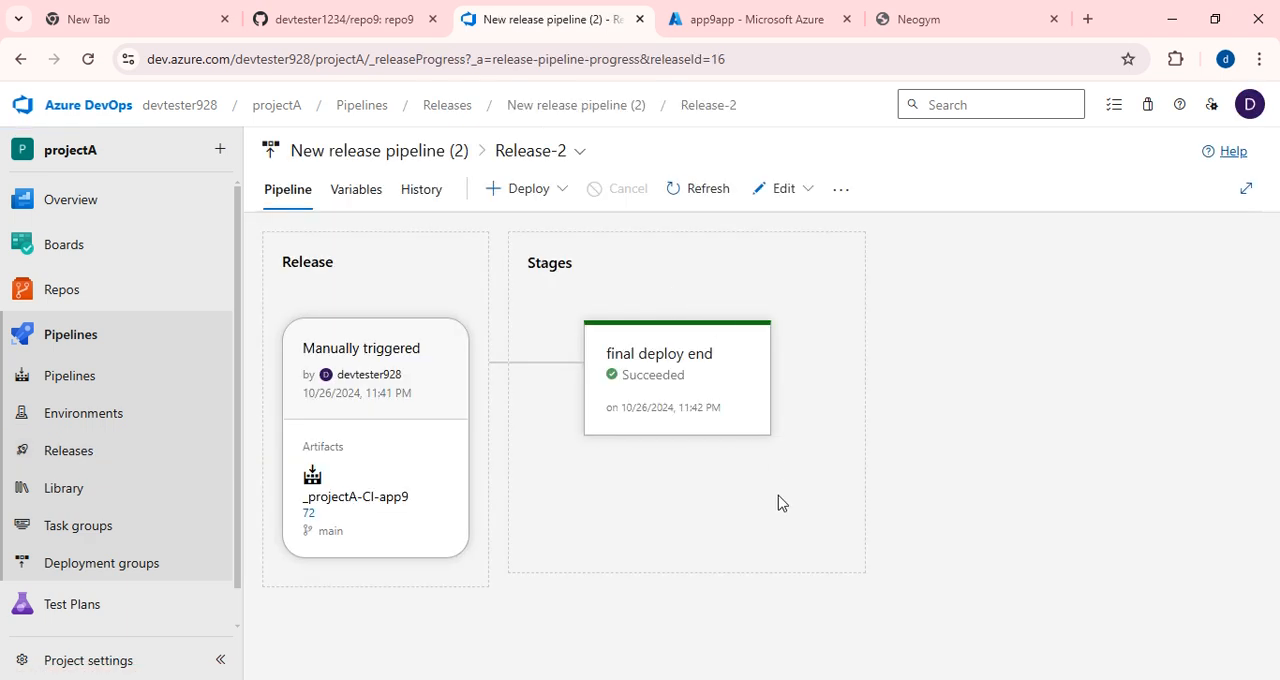
Enable continuous integration for repo9's main branch in the projectA-CI-app9 build pipeline and save it without queuing a build.
left_click(89, 378)
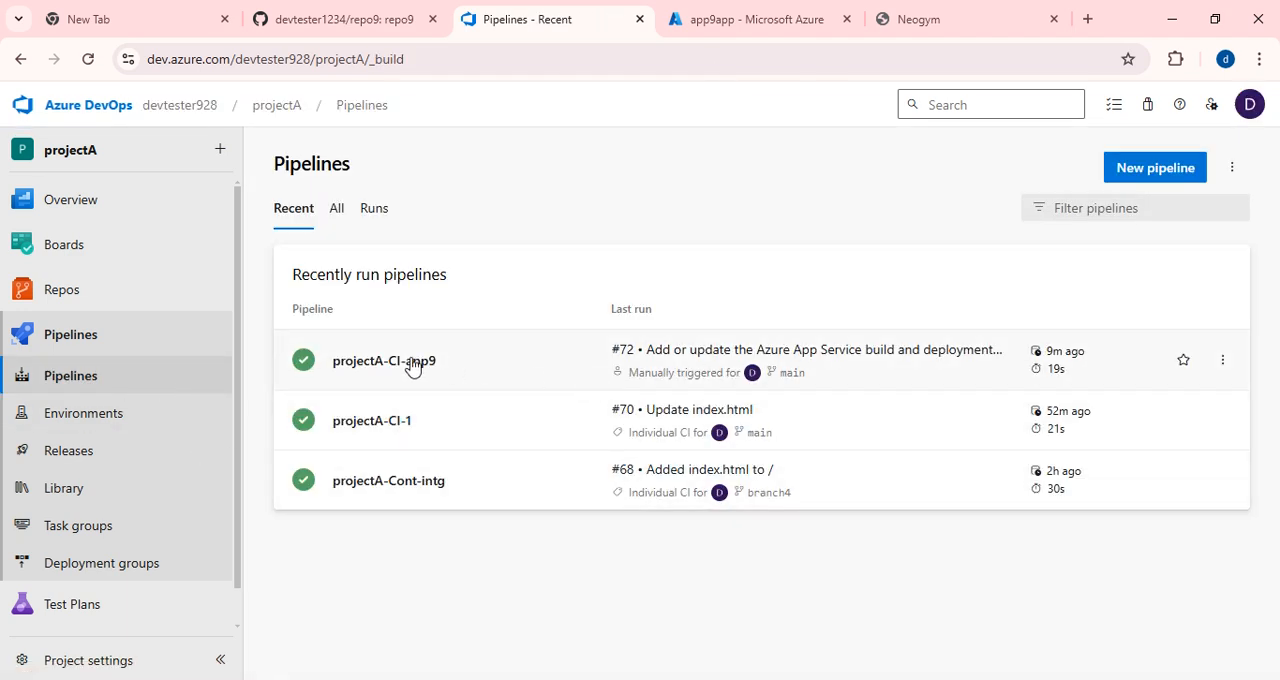
left_click(360, 362)
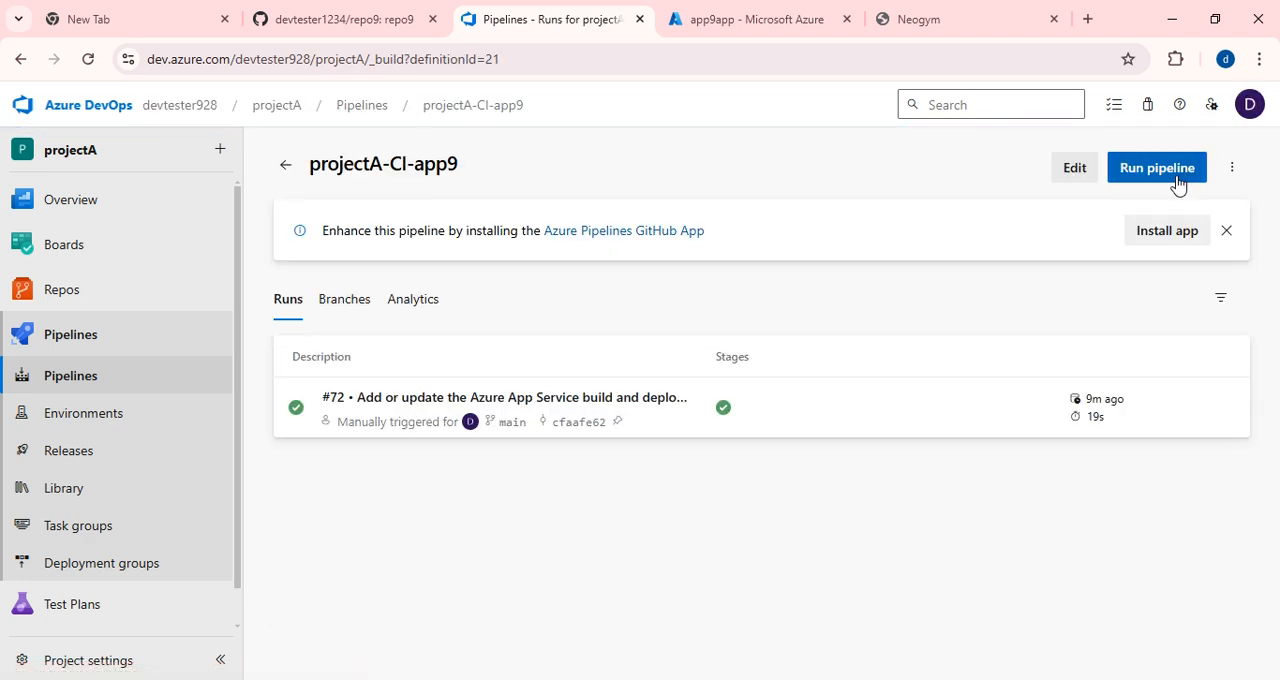
left_click(1073, 172)
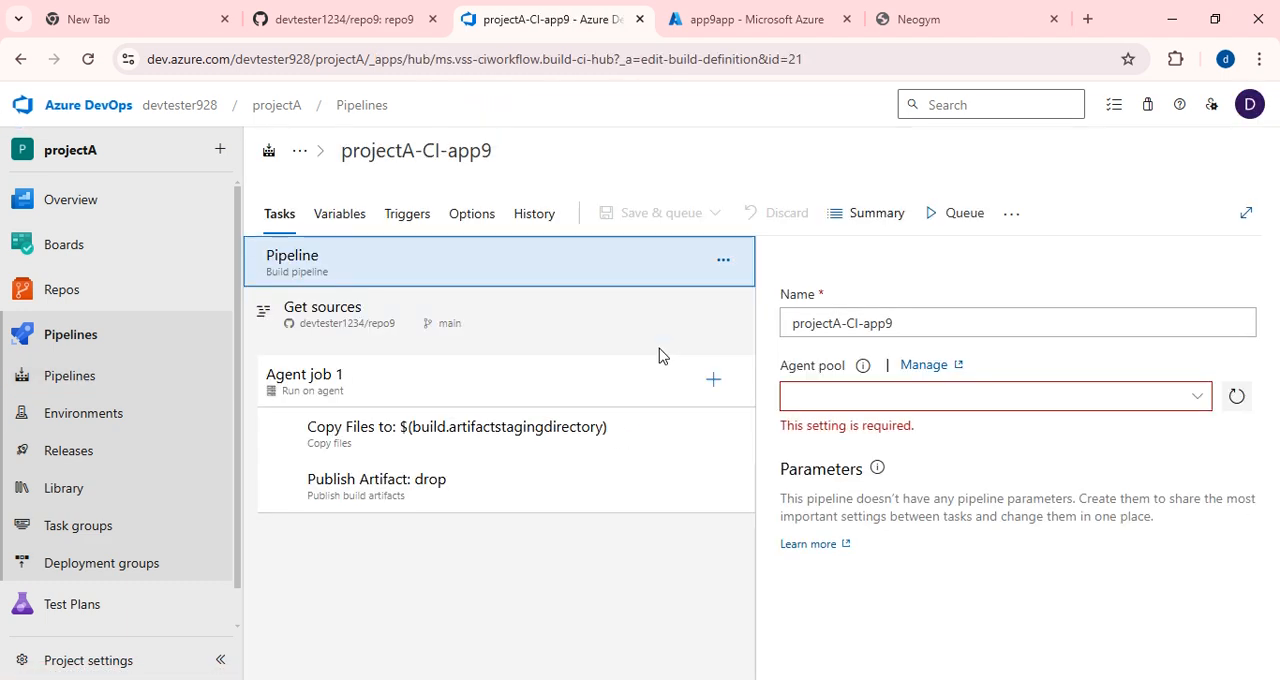
left_click(400, 228)
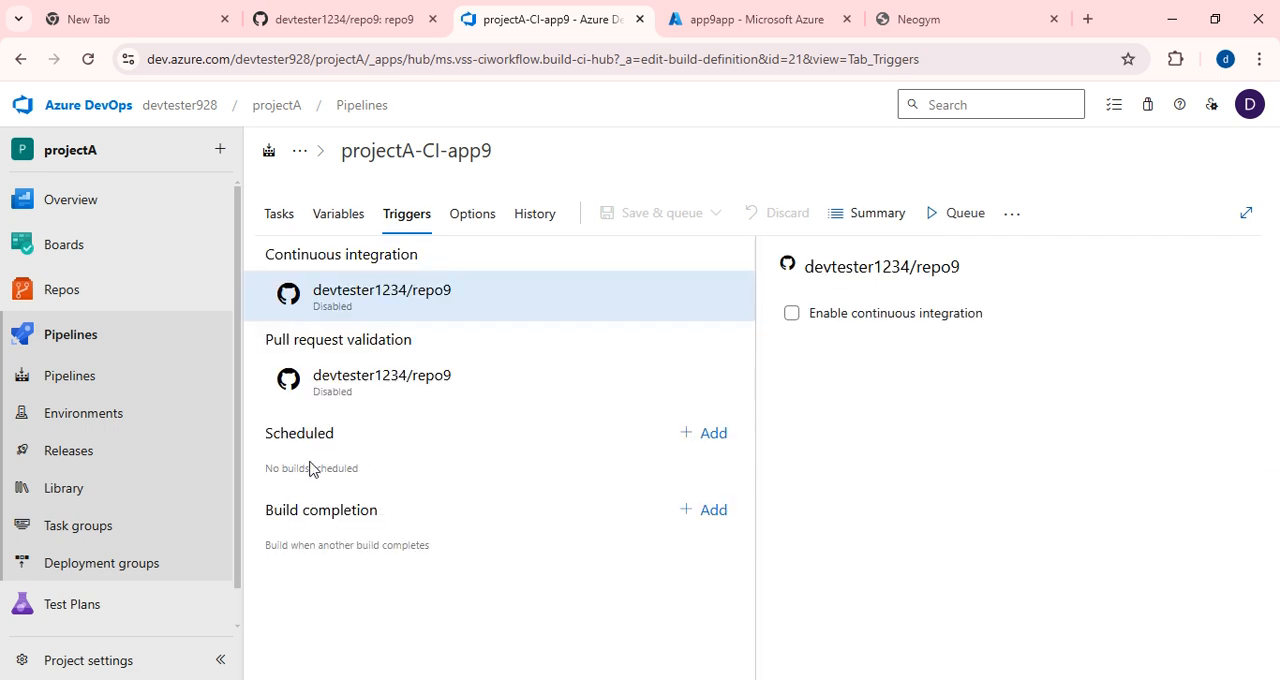
left_click(795, 318)
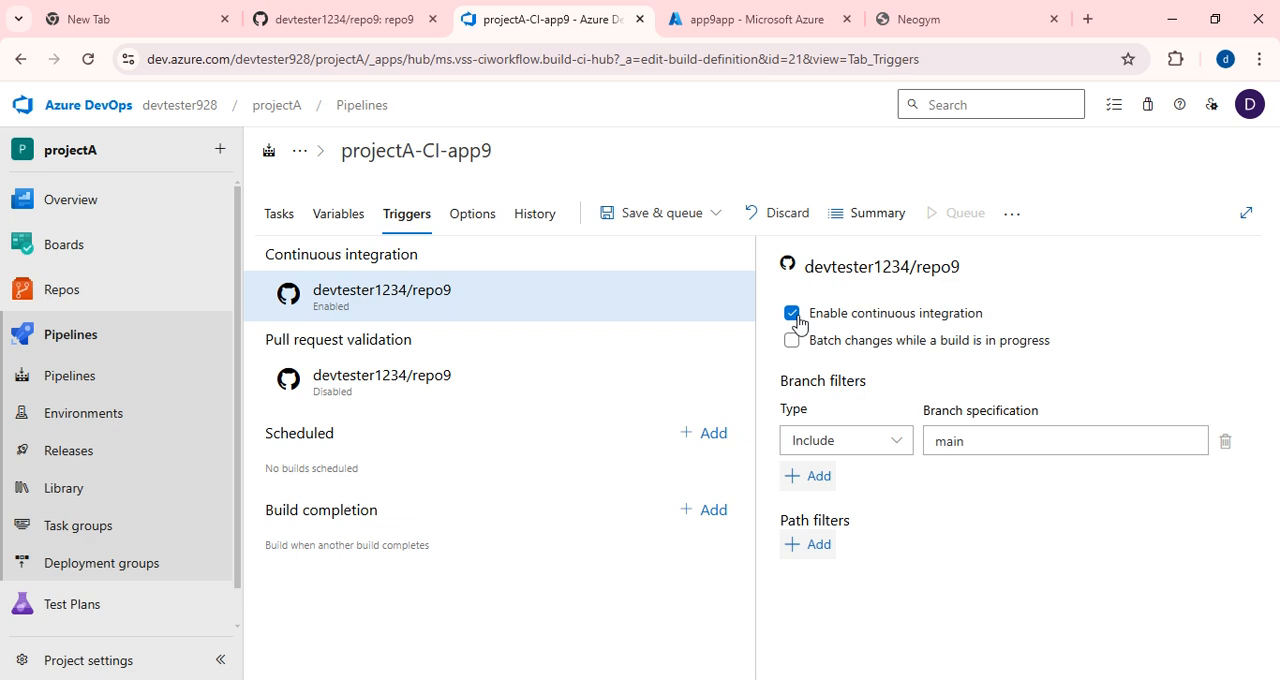
left_click(652, 222)
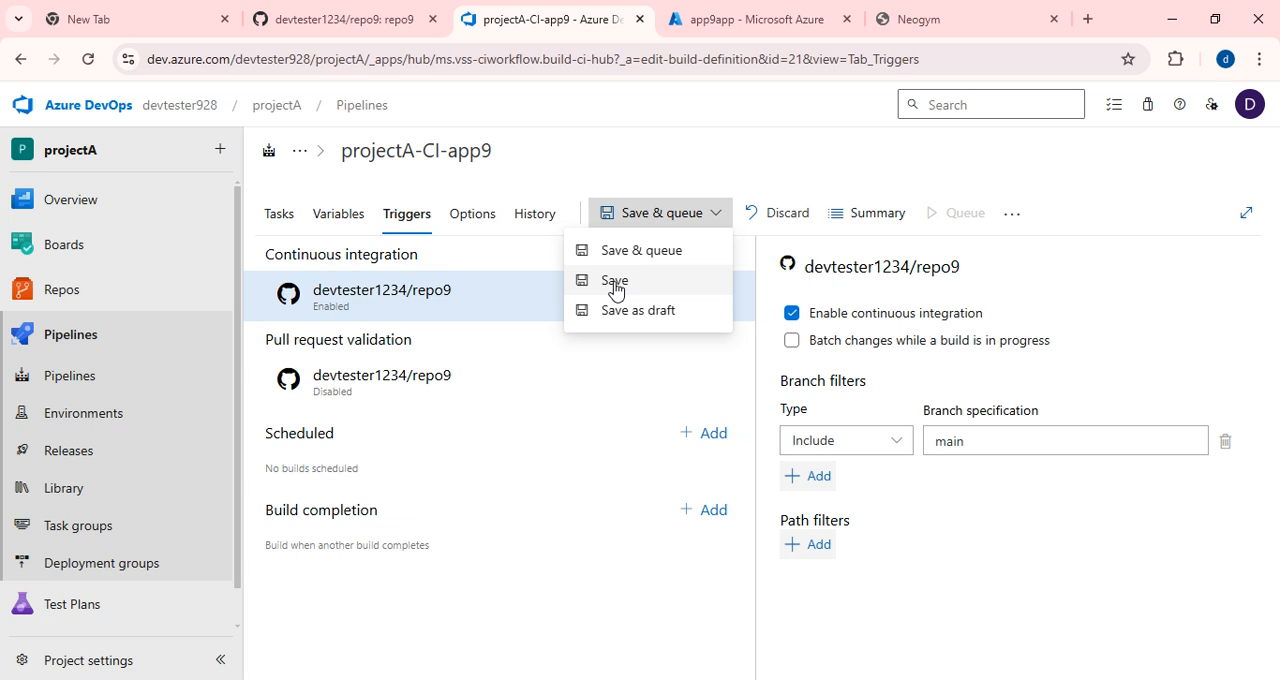
left_click(616, 282)
left_click(729, 465)
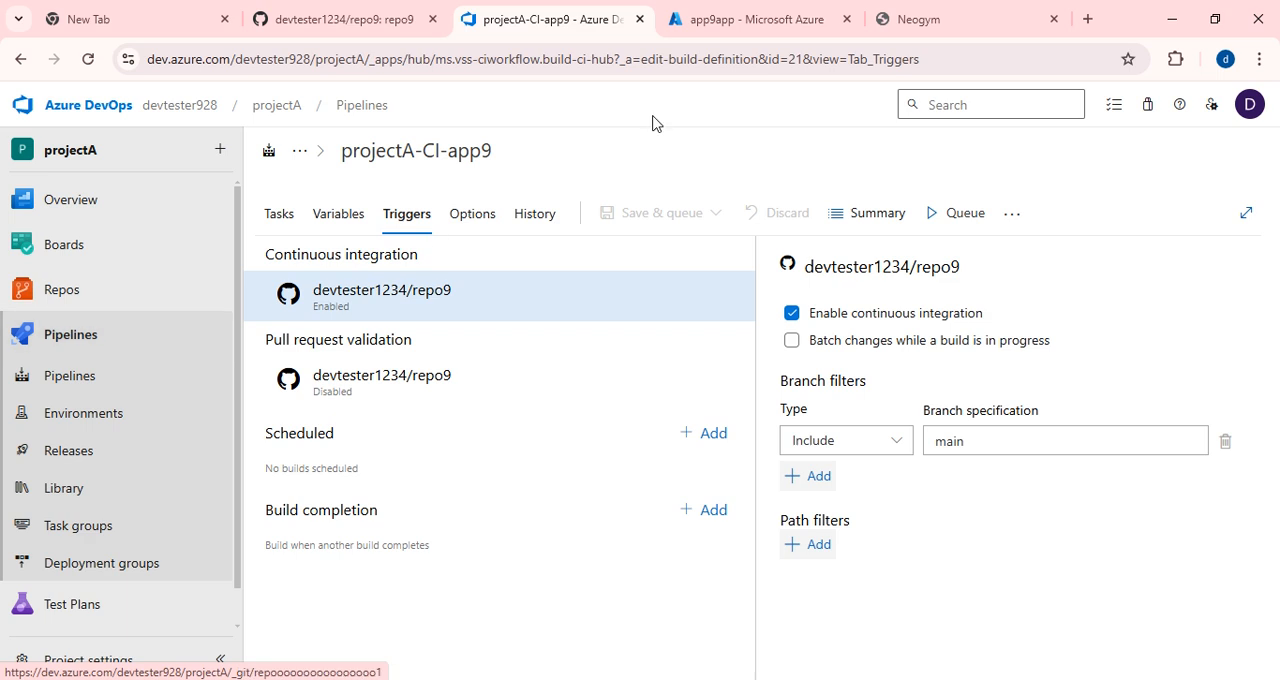
left_click(77, 463)
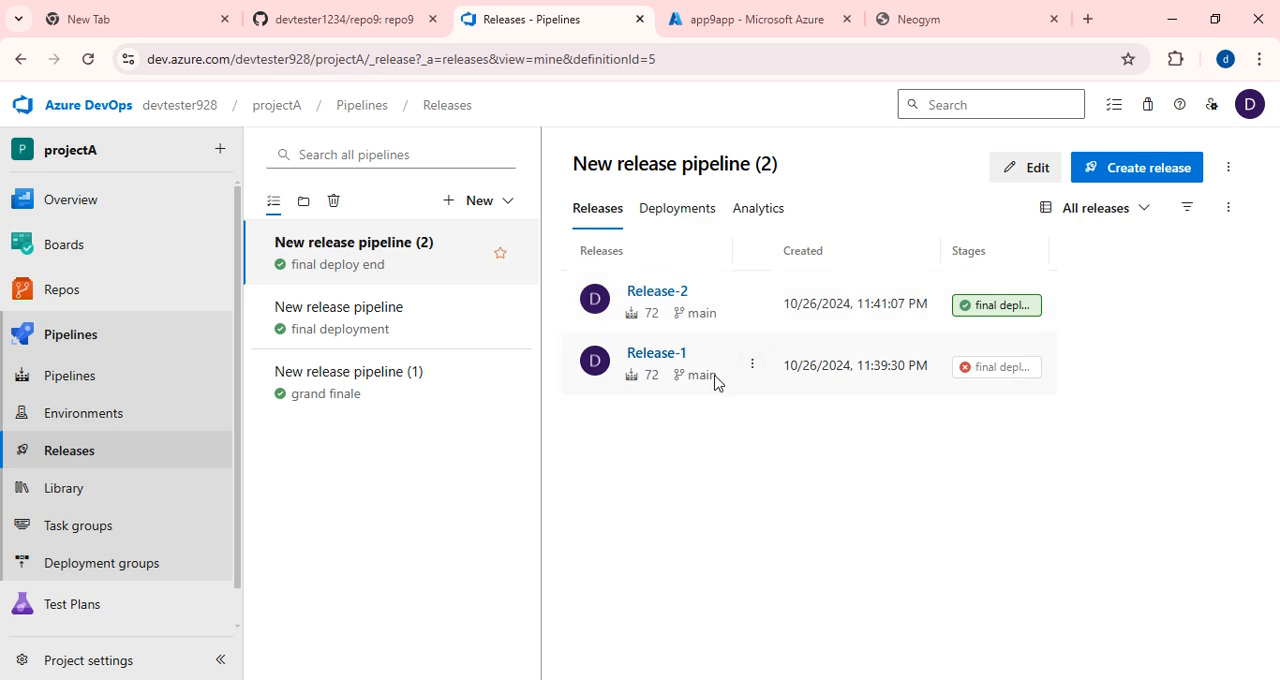
left_click(650, 292)
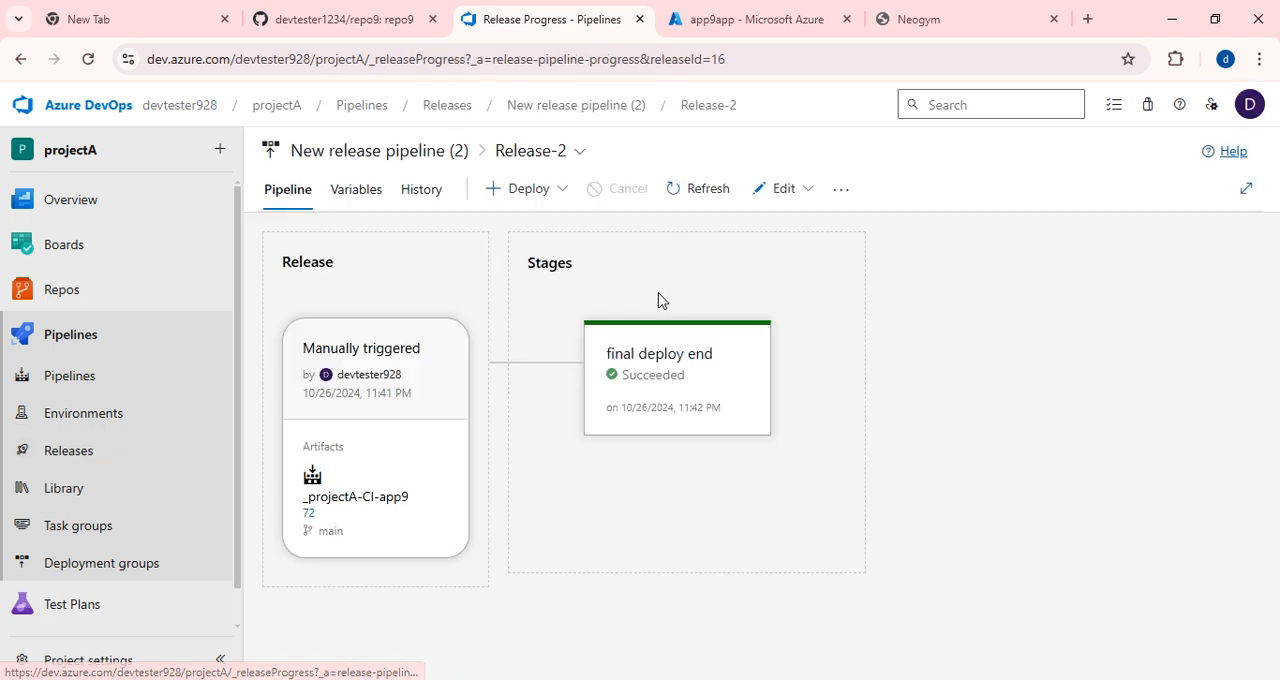
left_click(778, 192)
left_click(733, 232)
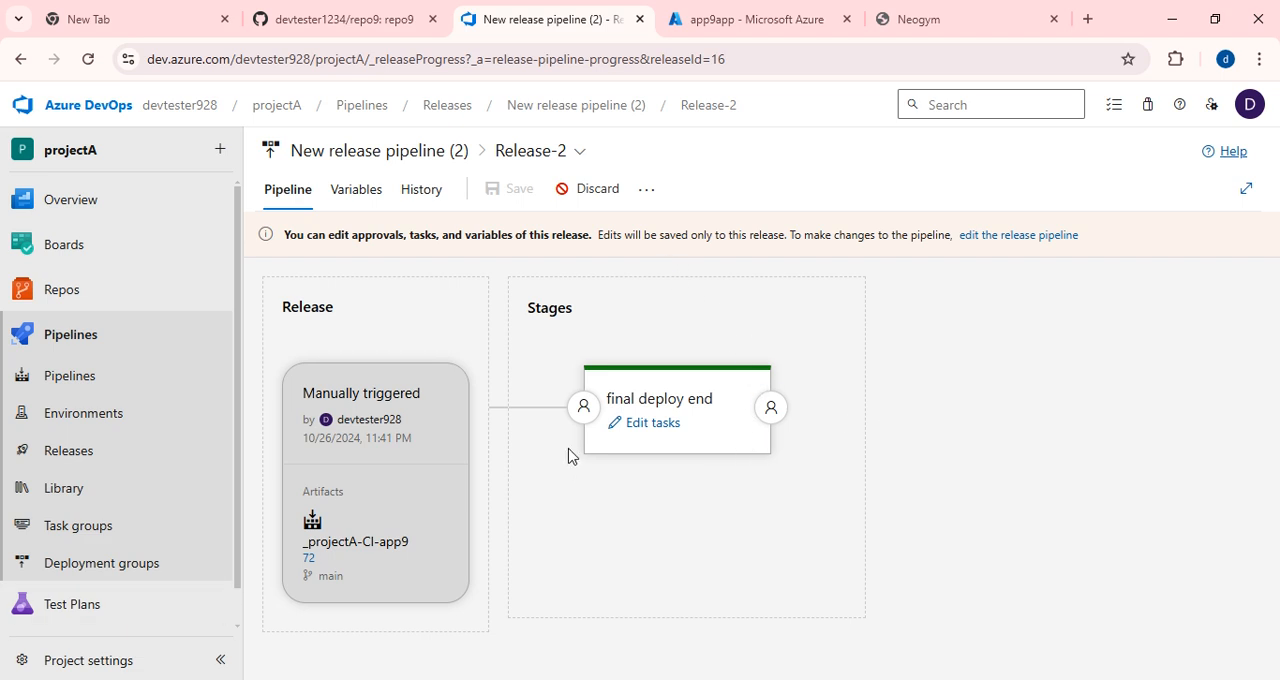
left_click(342, 200)
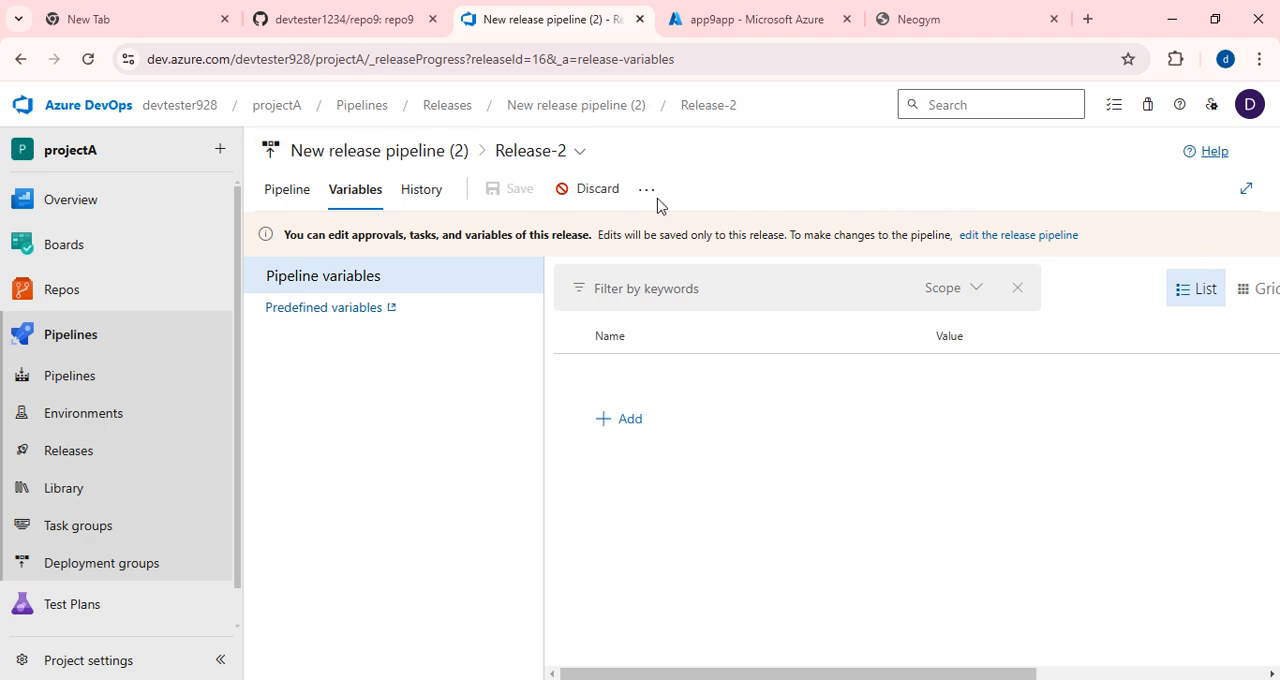
left_click(430, 152)
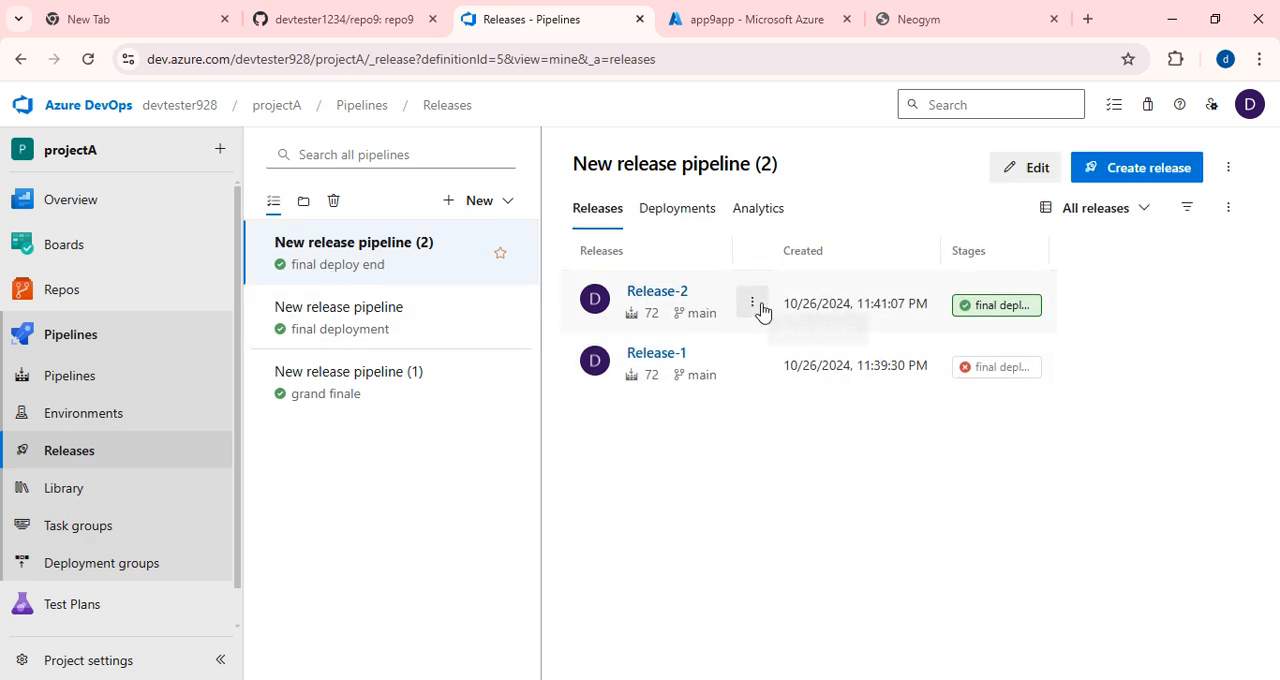
Open Release-2's pipeline for editing and look through its variables, retention and general options.
left_click(637, 301)
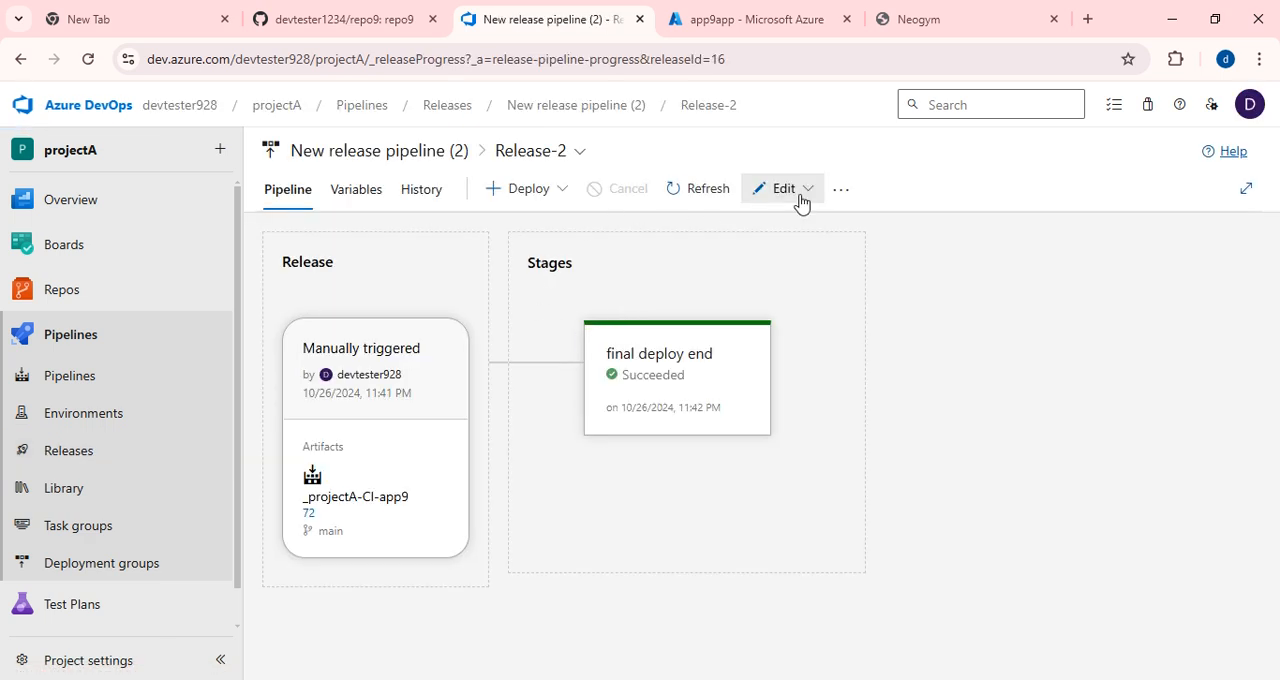
left_click(800, 193)
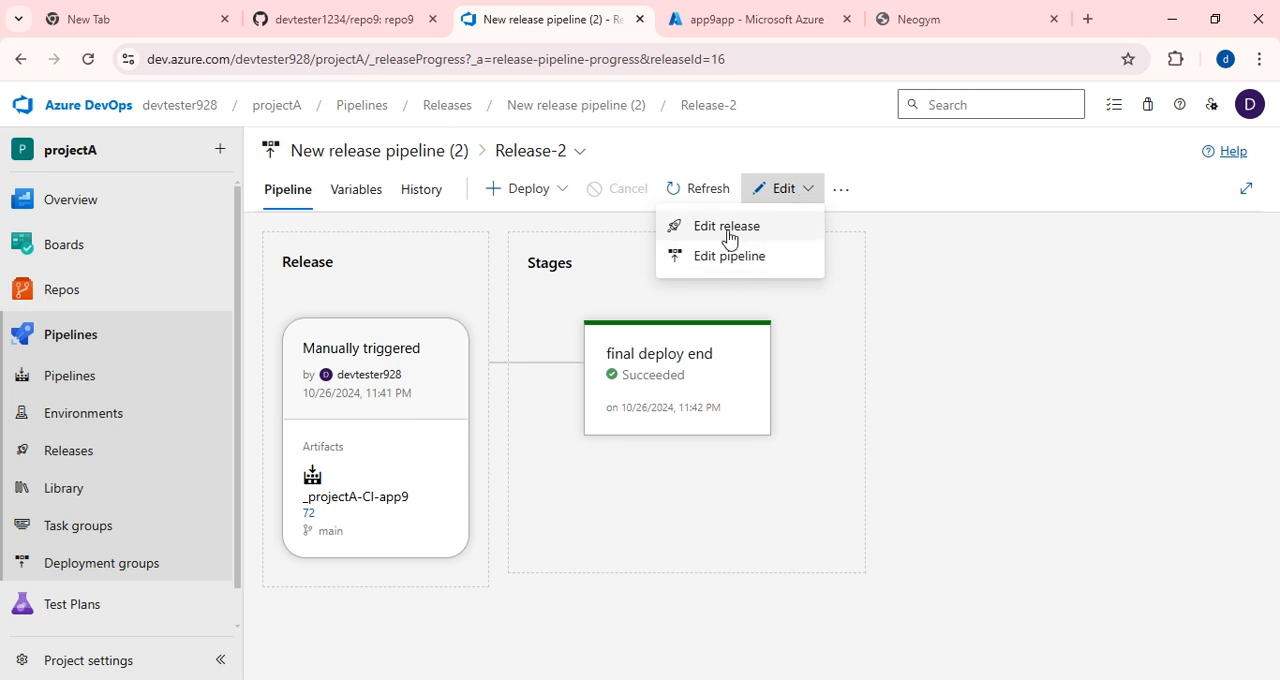
left_click(729, 260)
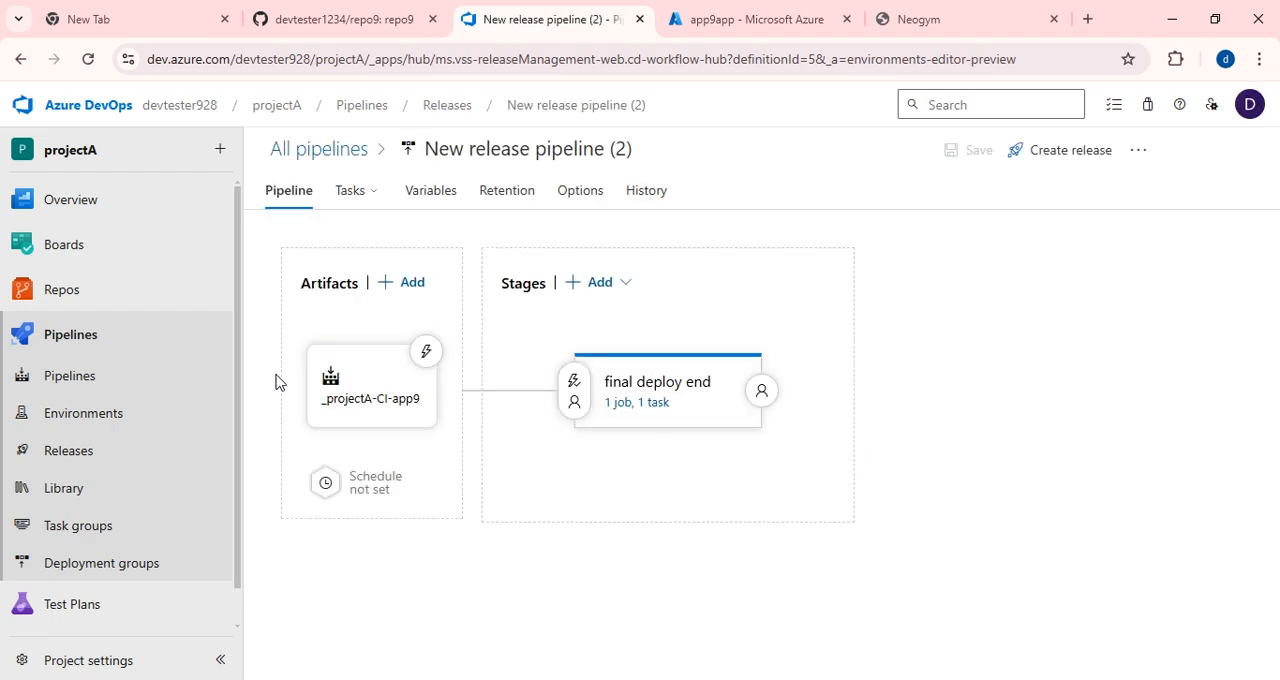
left_click(440, 200)
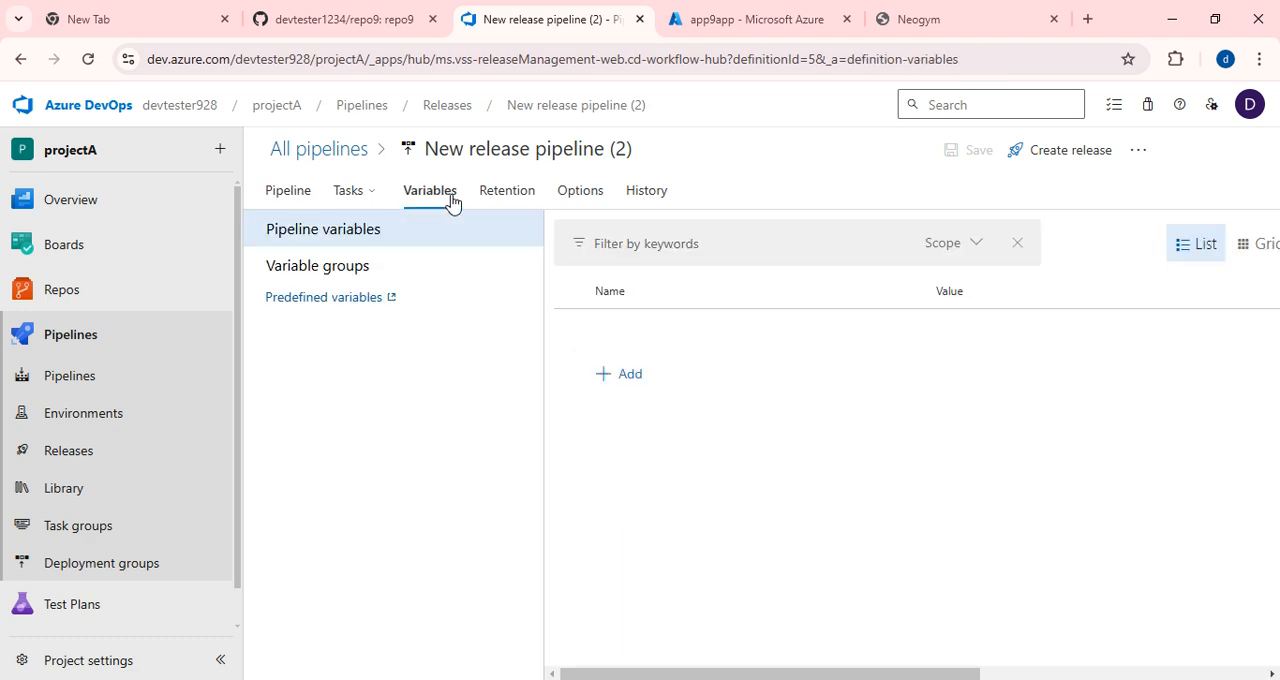
left_click(503, 199)
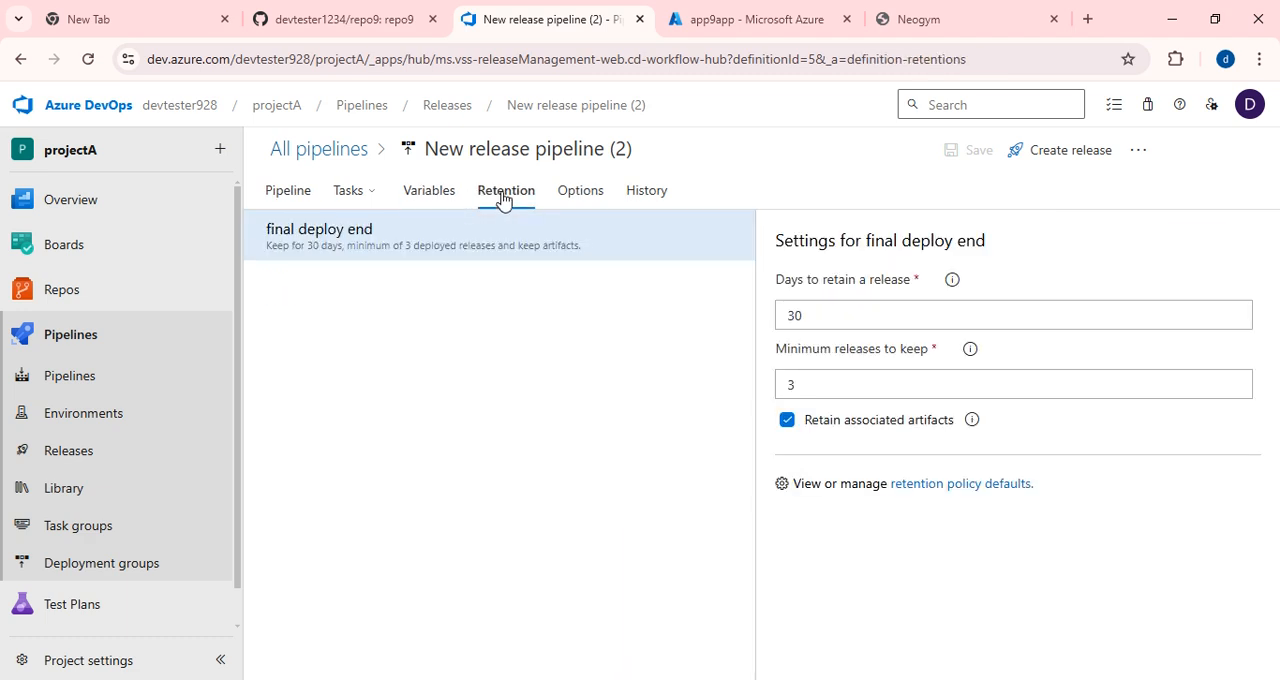
left_click(580, 196)
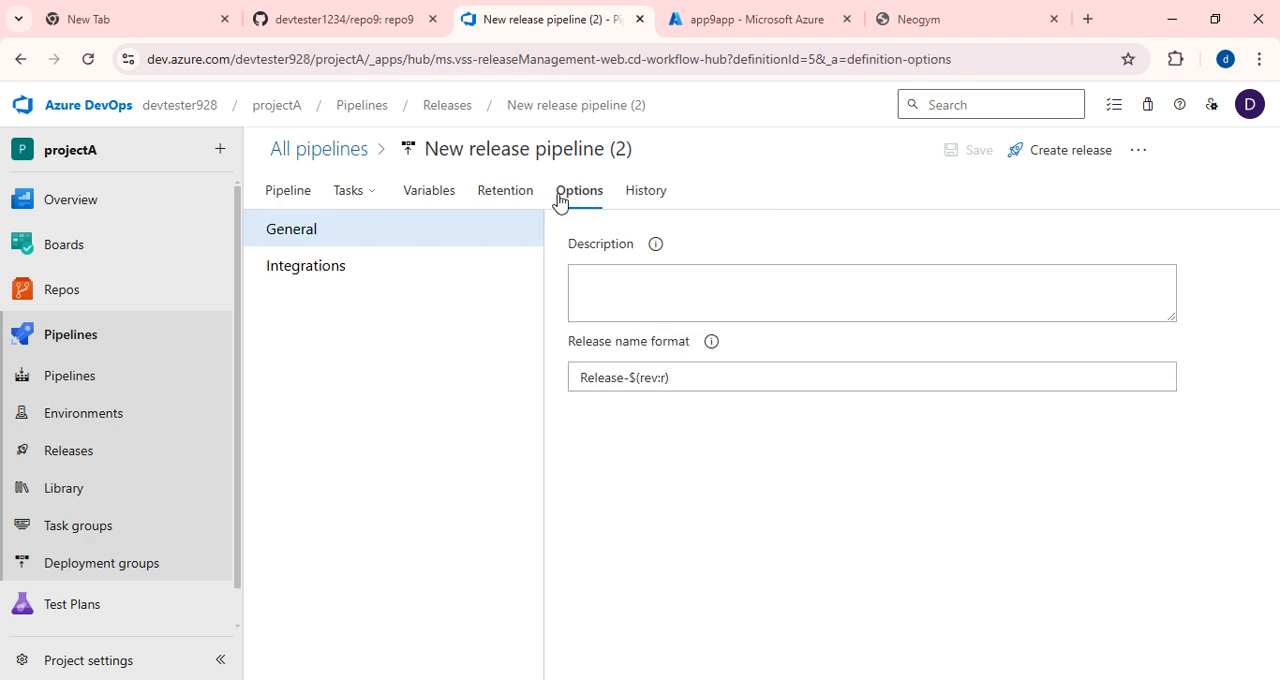
left_click(290, 198)
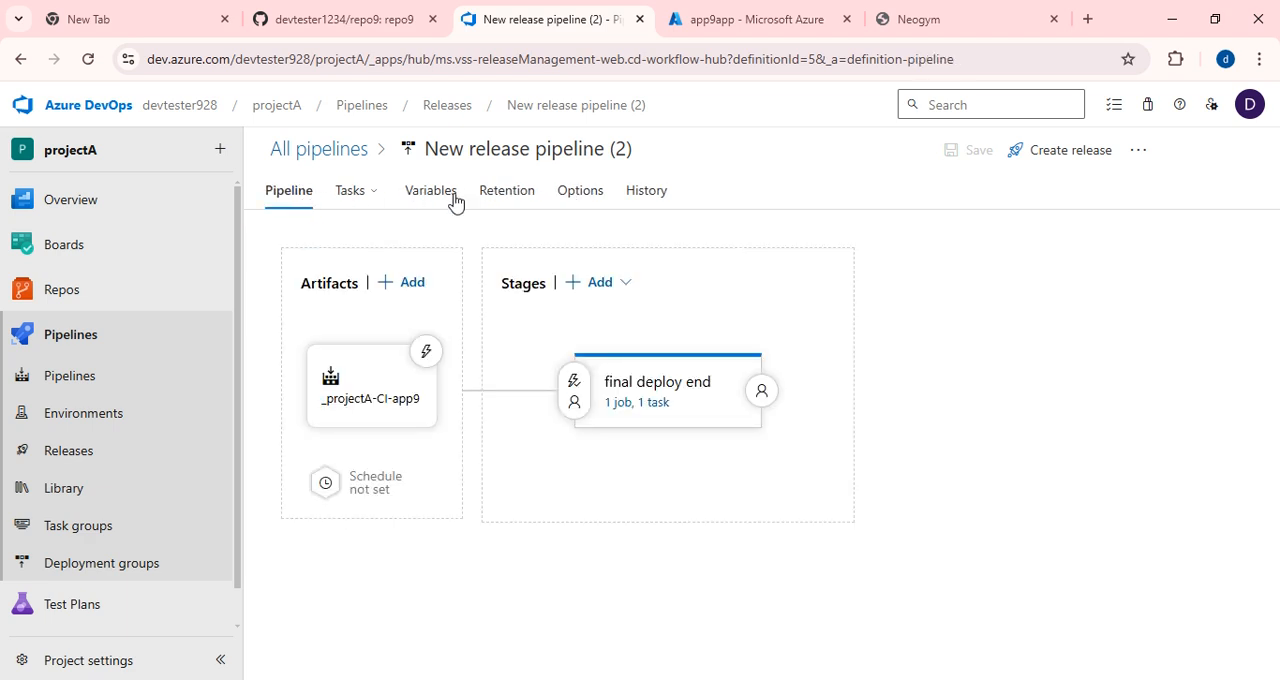
Enable the continuous deployment trigger on the _projectA-CI-app9 artifact and save the release pipeline.
mouse_move(370, 195)
left_click(427, 353)
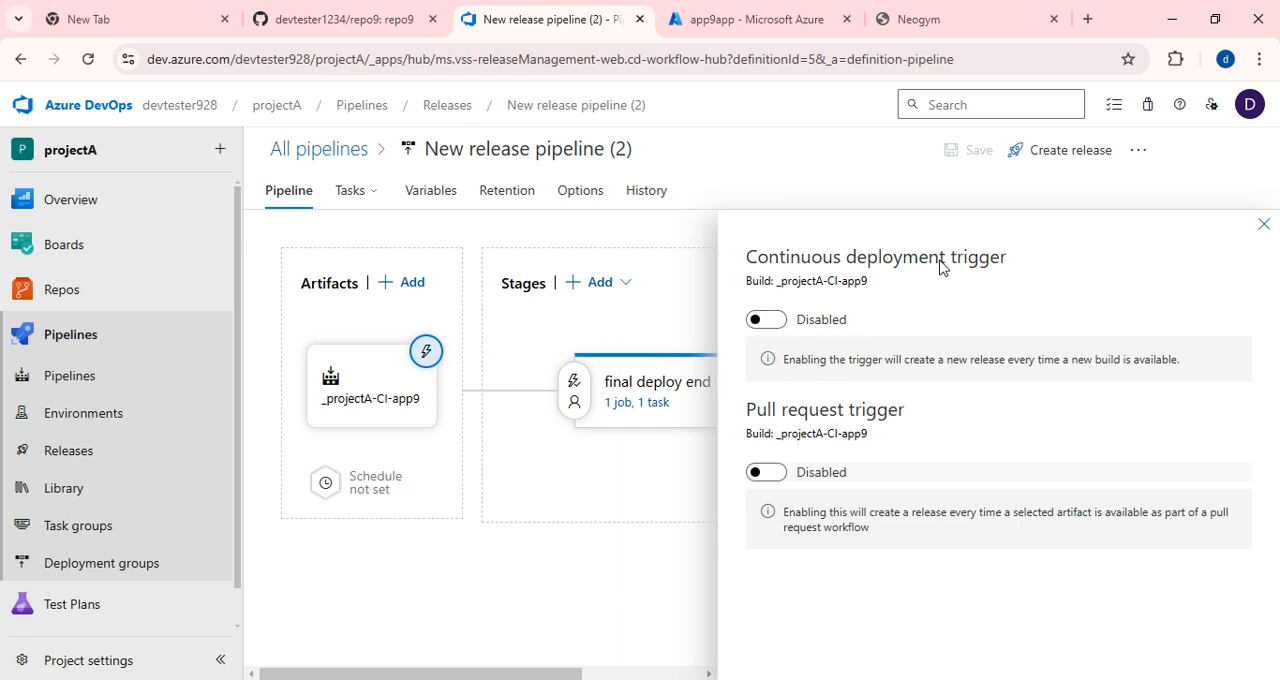
left_click(772, 322)
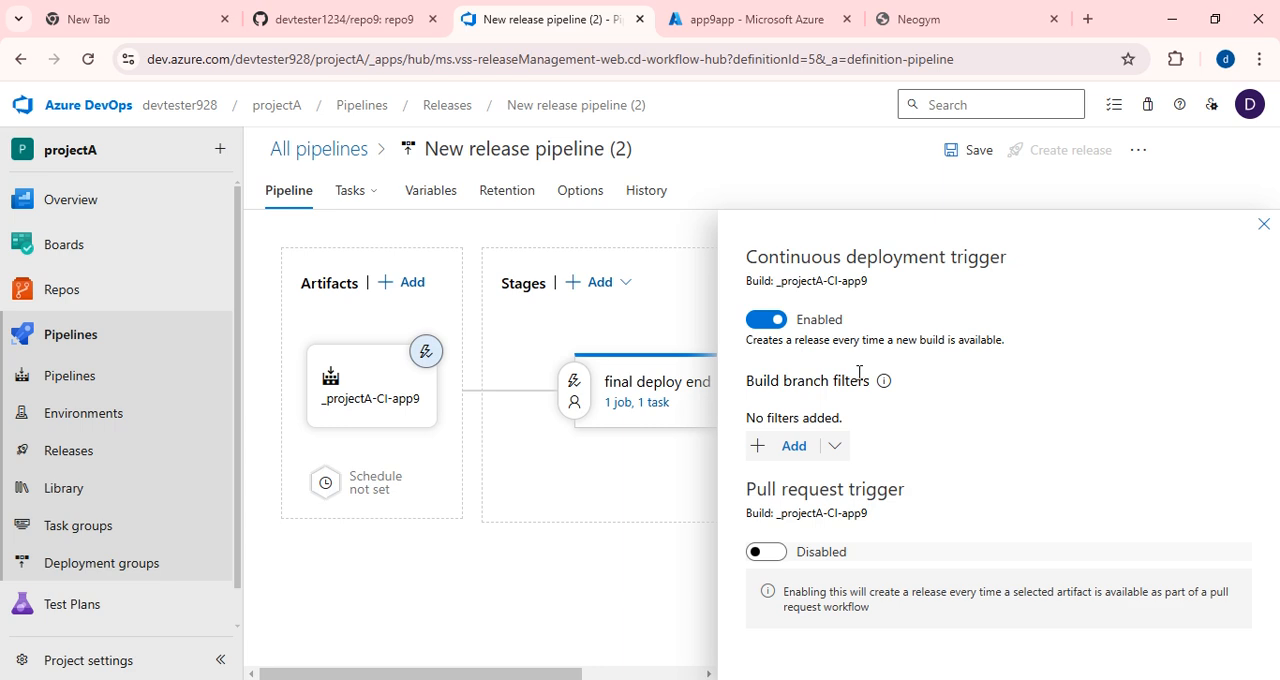
left_click(1264, 226)
left_click(960, 150)
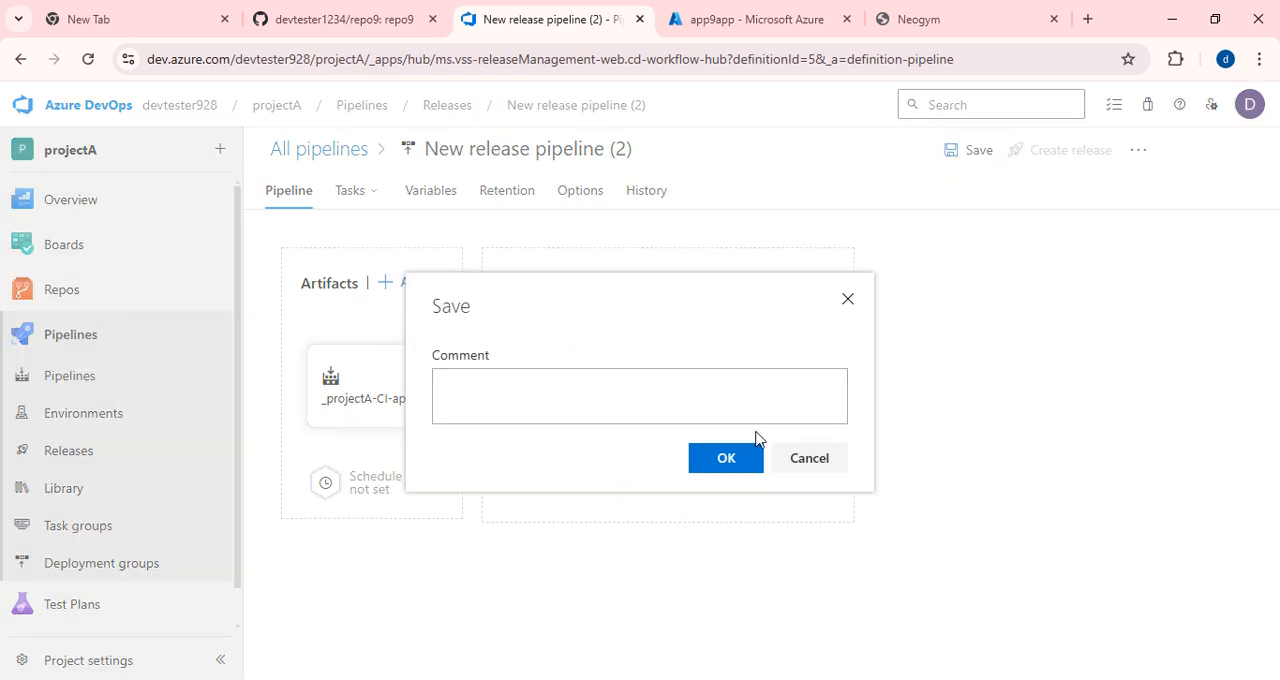
left_click(734, 457)
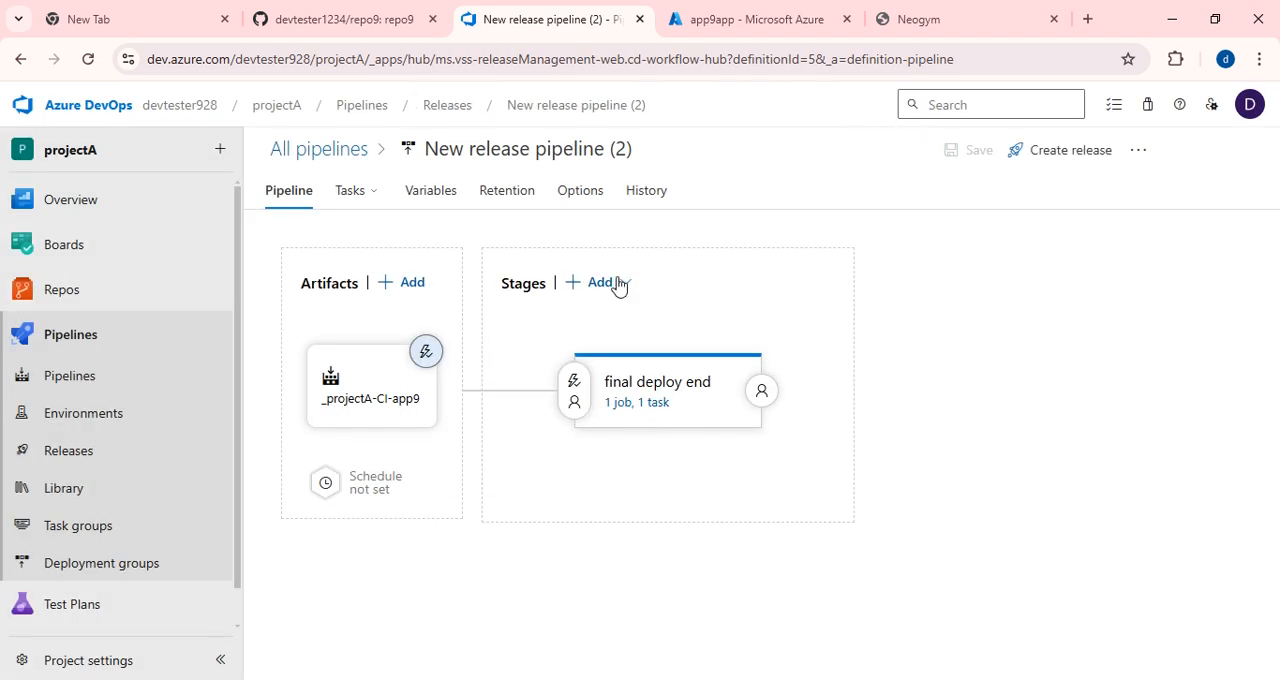
Switch to repo9 on GitHub and open index.html from the neogym-html folder for editing.
left_click(300, 26)
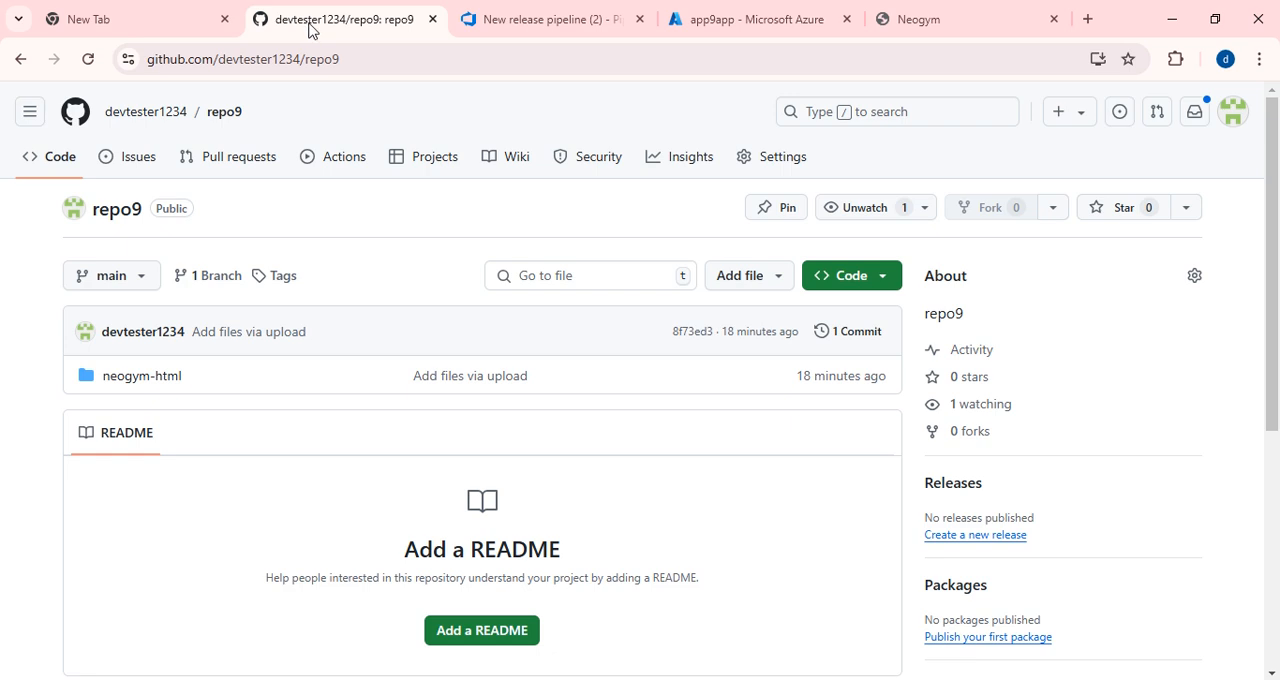
scroll(200, 415, "down", 1)
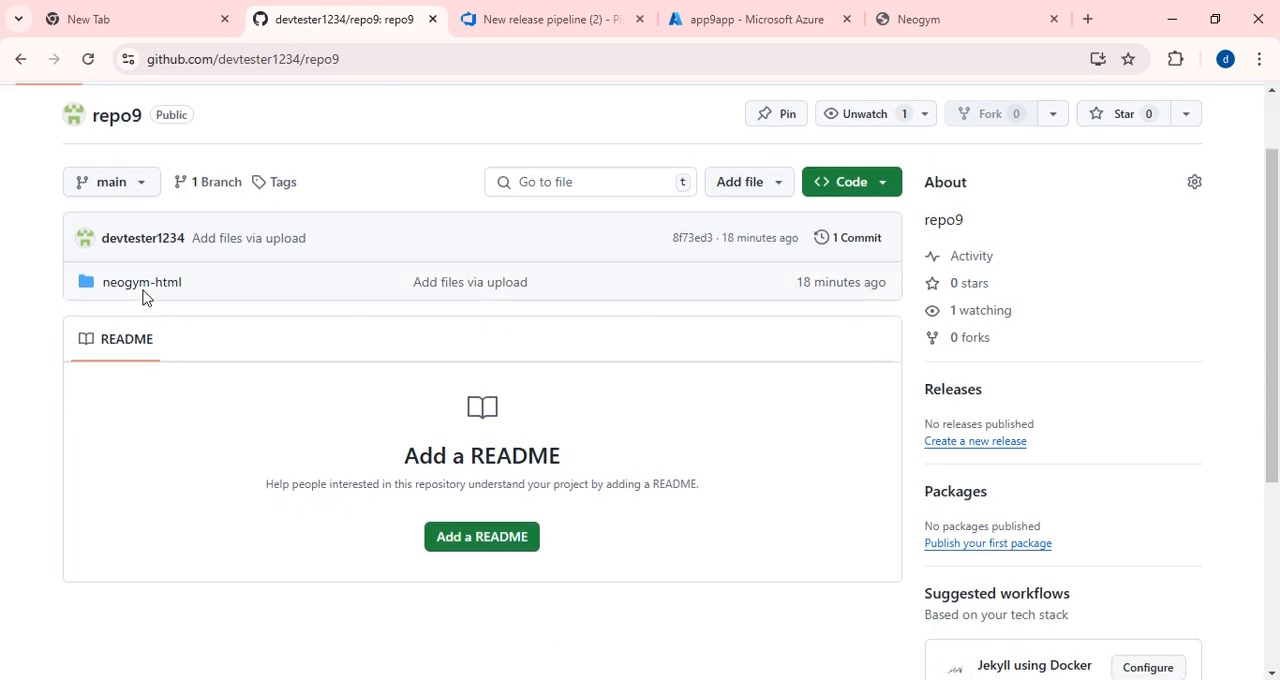
left_click(142, 290)
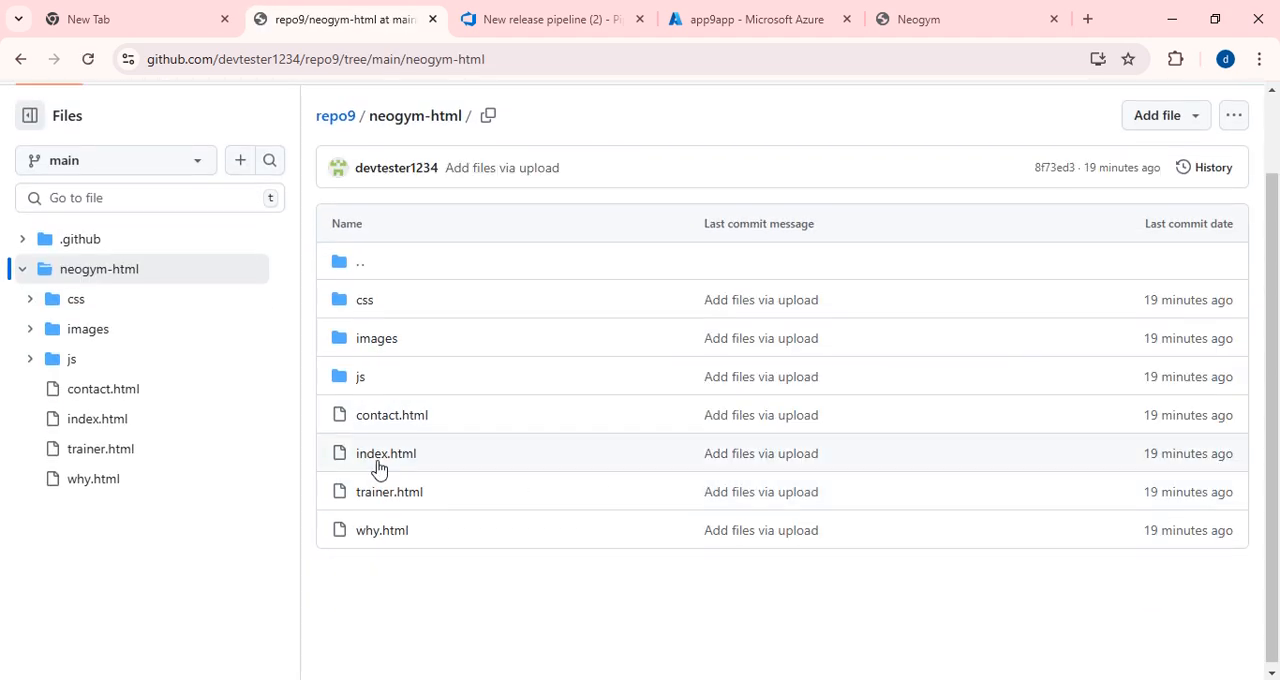
left_click(383, 460)
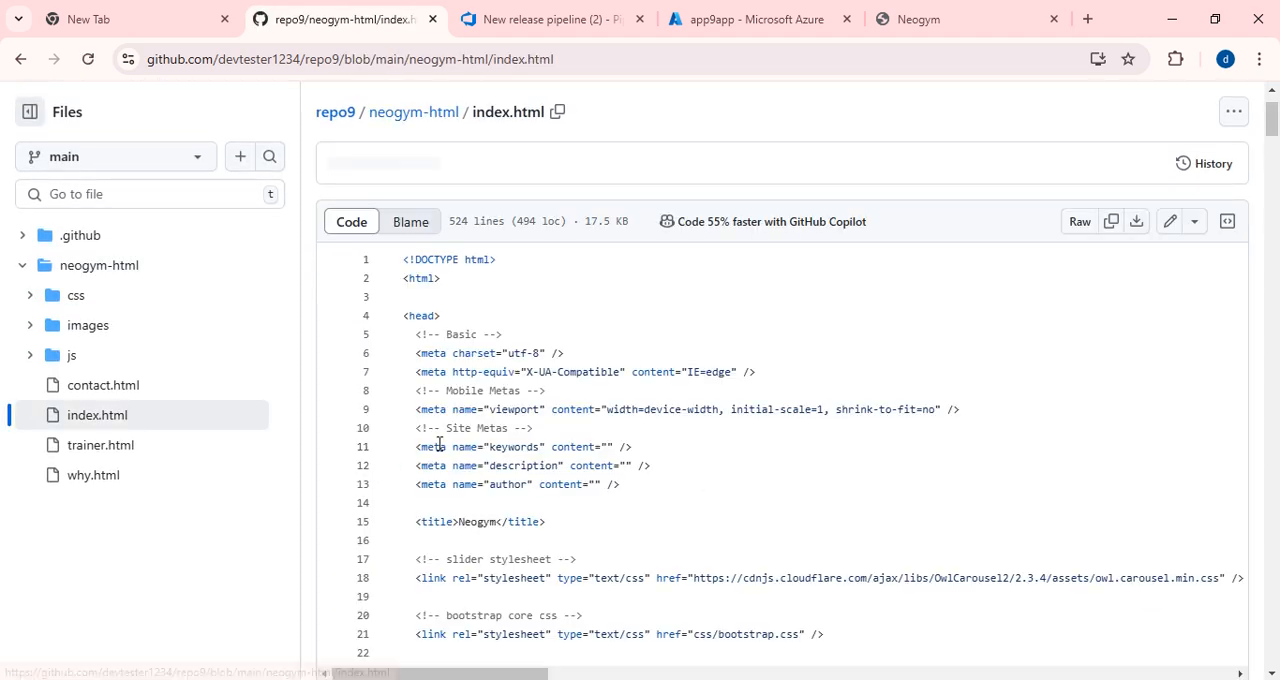
scroll(692, 489, "down", 3)
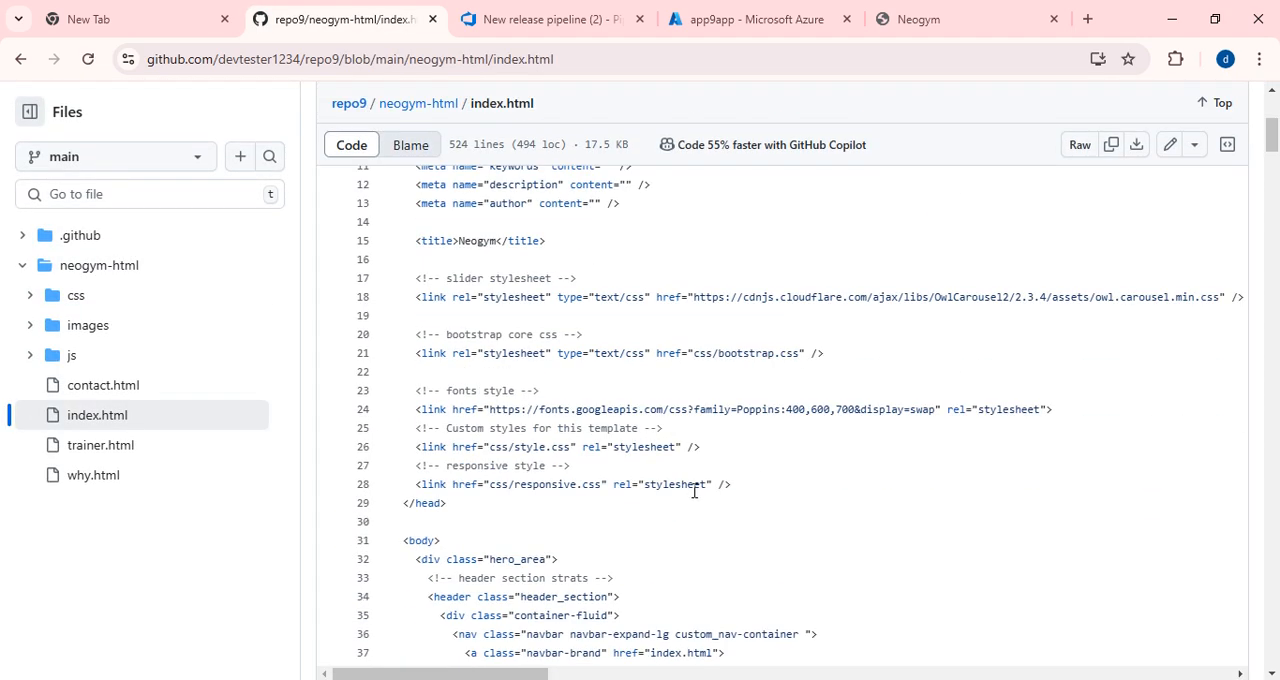
scroll(692, 489, "up", 5)
left_click(1170, 320)
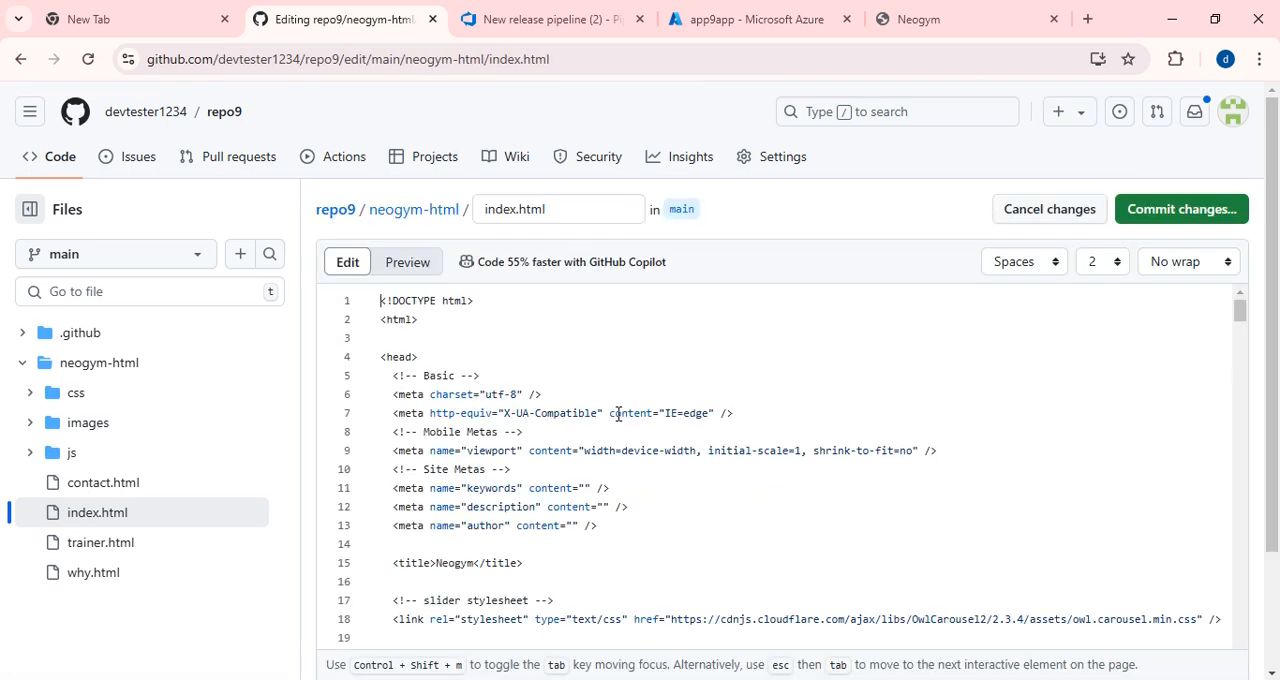
Change "tempor" to "temporory" in the first carousel slide's Lorem ipsum paragraph and commit the edit to the main branch.
scroll(655, 471, "down", 8)
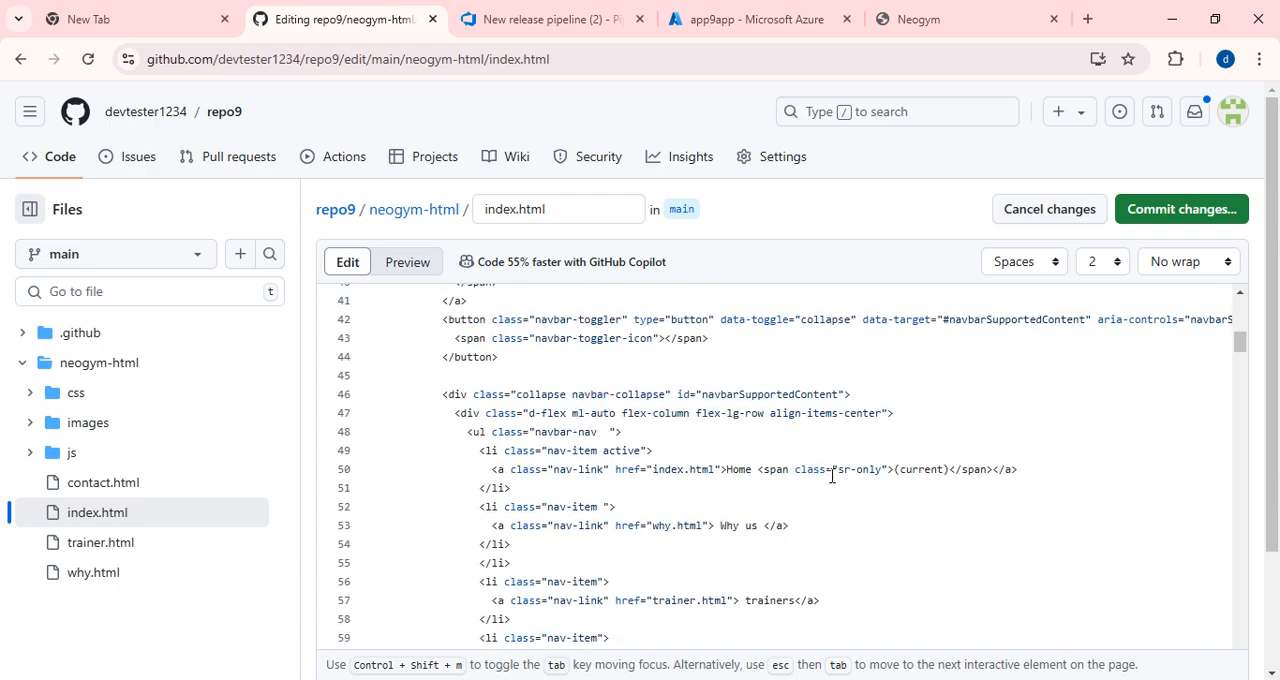
scroll(858, 491, "down", 5)
scroll(855, 498, "up", 4)
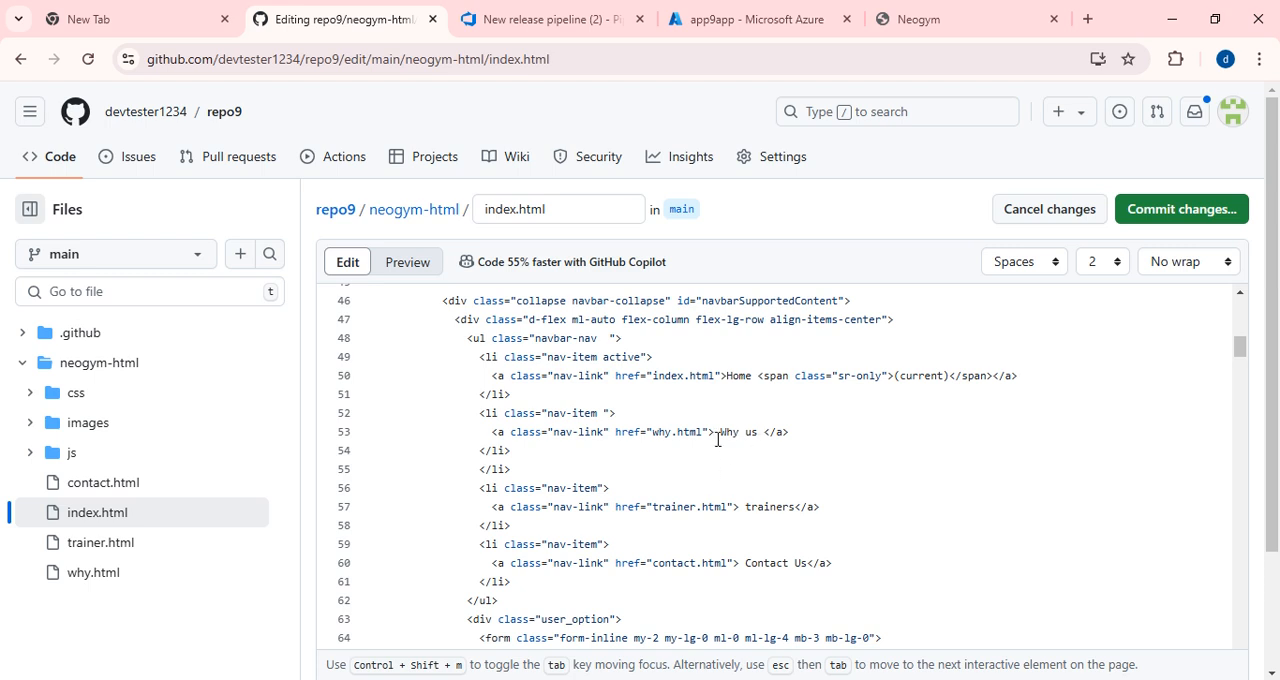
scroll(711, 467, "down", 5)
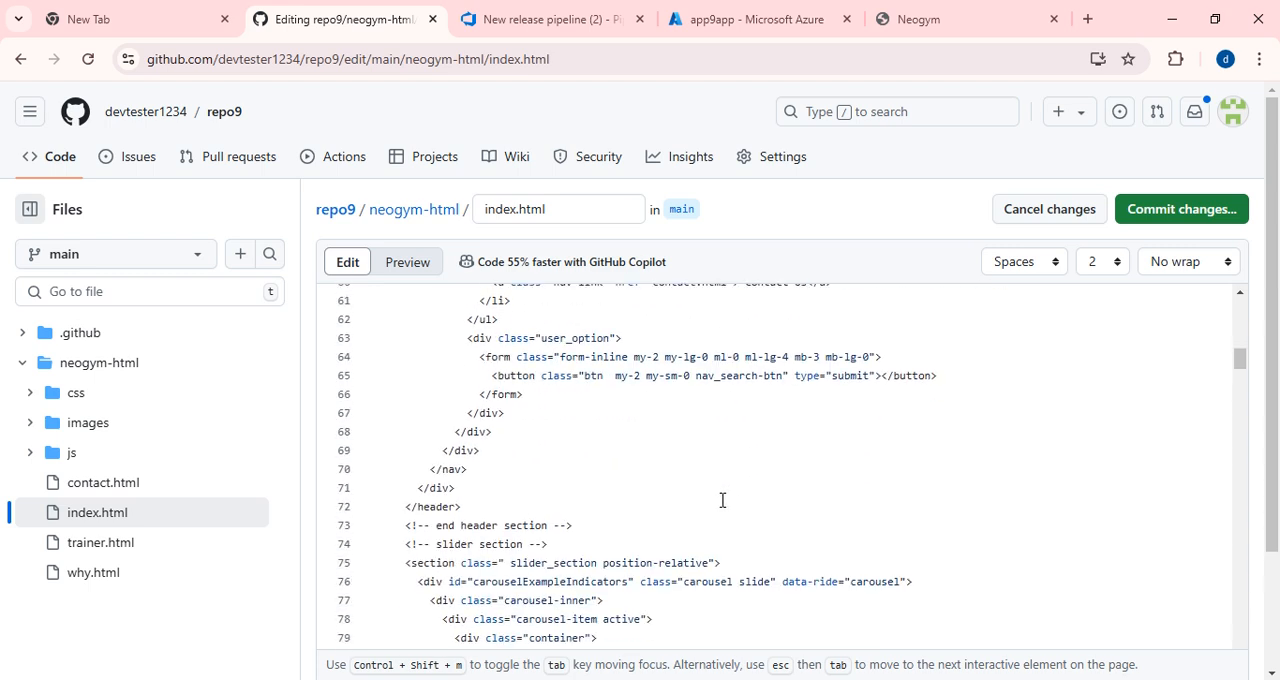
scroll(745, 509, "down", 6)
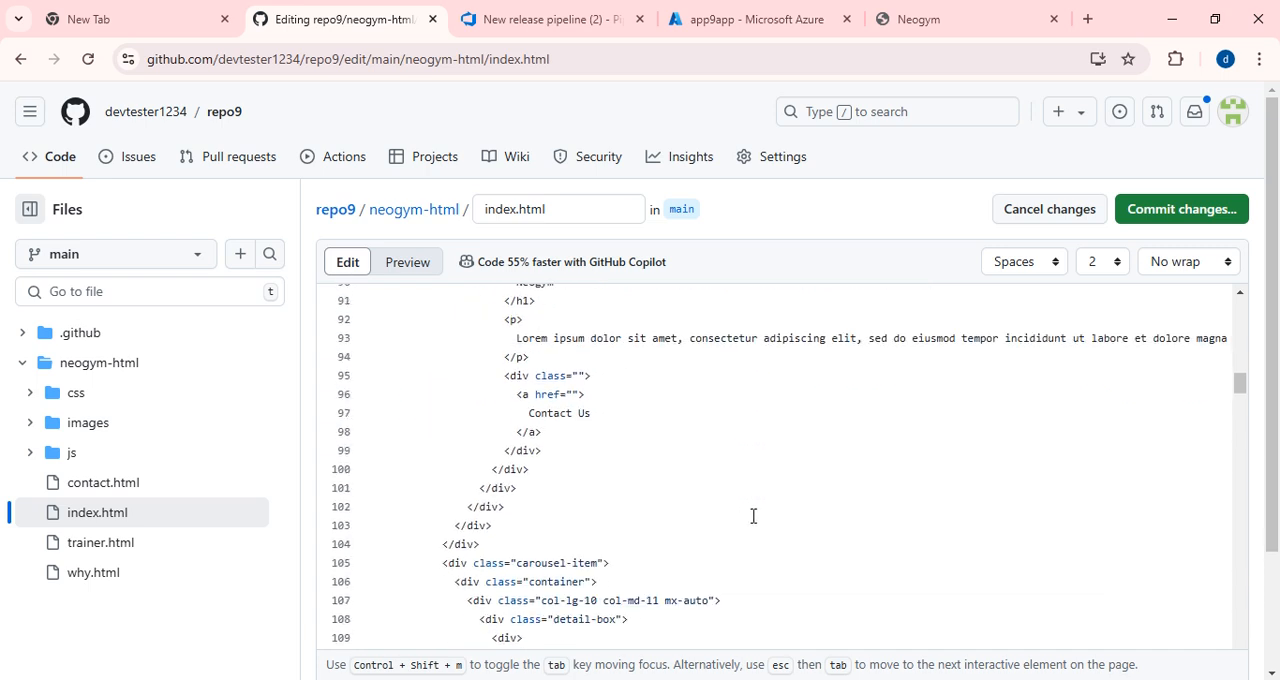
scroll(935, 418, "up", 2)
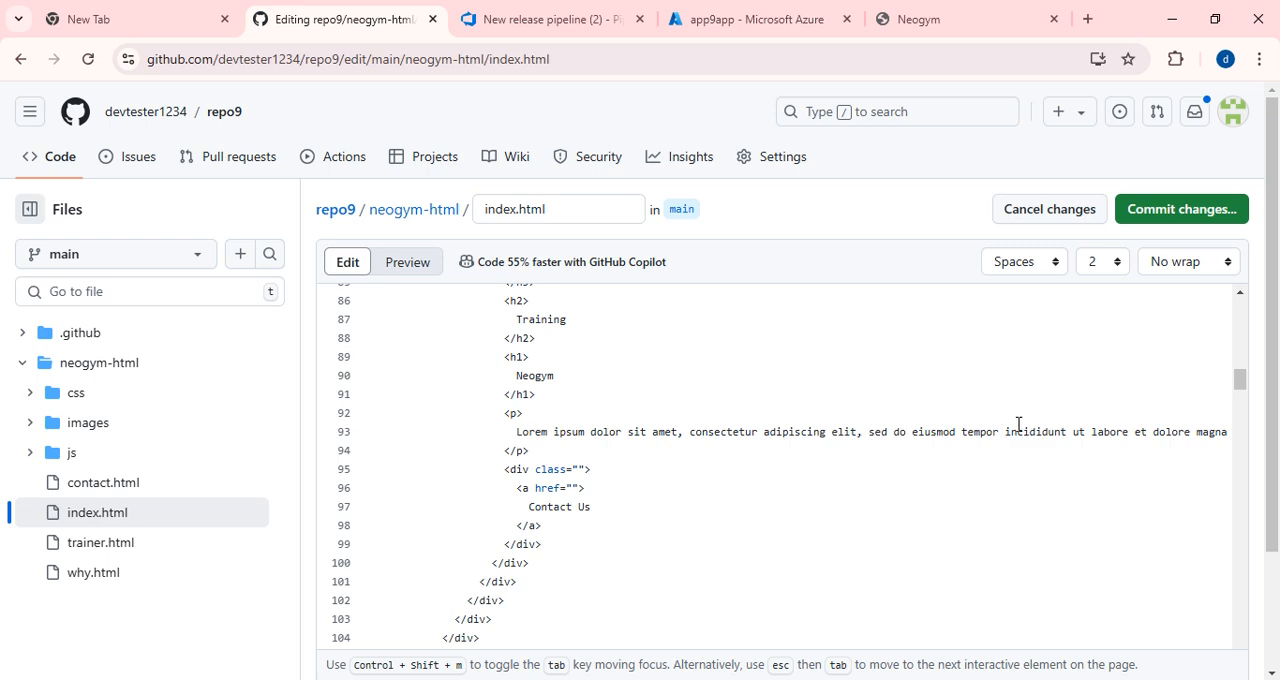
type("ory")
left_click(1166, 218)
left_click(789, 585)
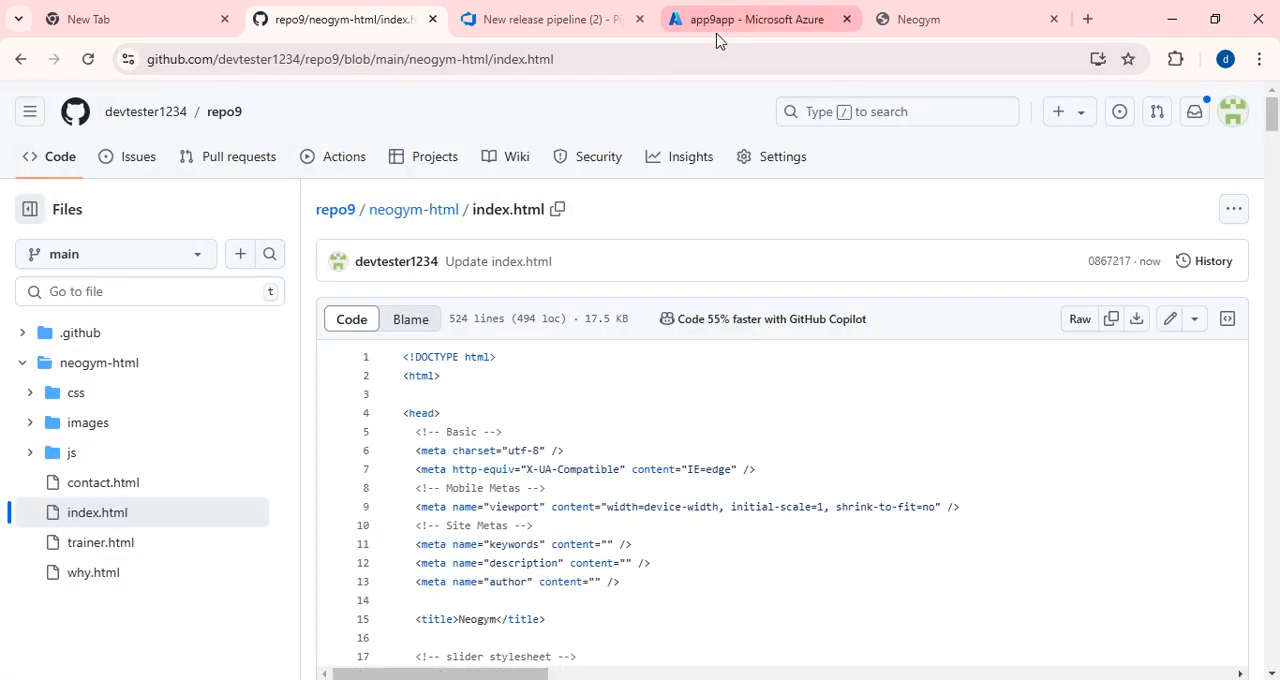
Switch to Azure DevOps and inspect the Agent job 1 logs of projectA-CI-app9 run #73, triggered by the index.html update.
left_click(525, 22)
left_click(89, 390)
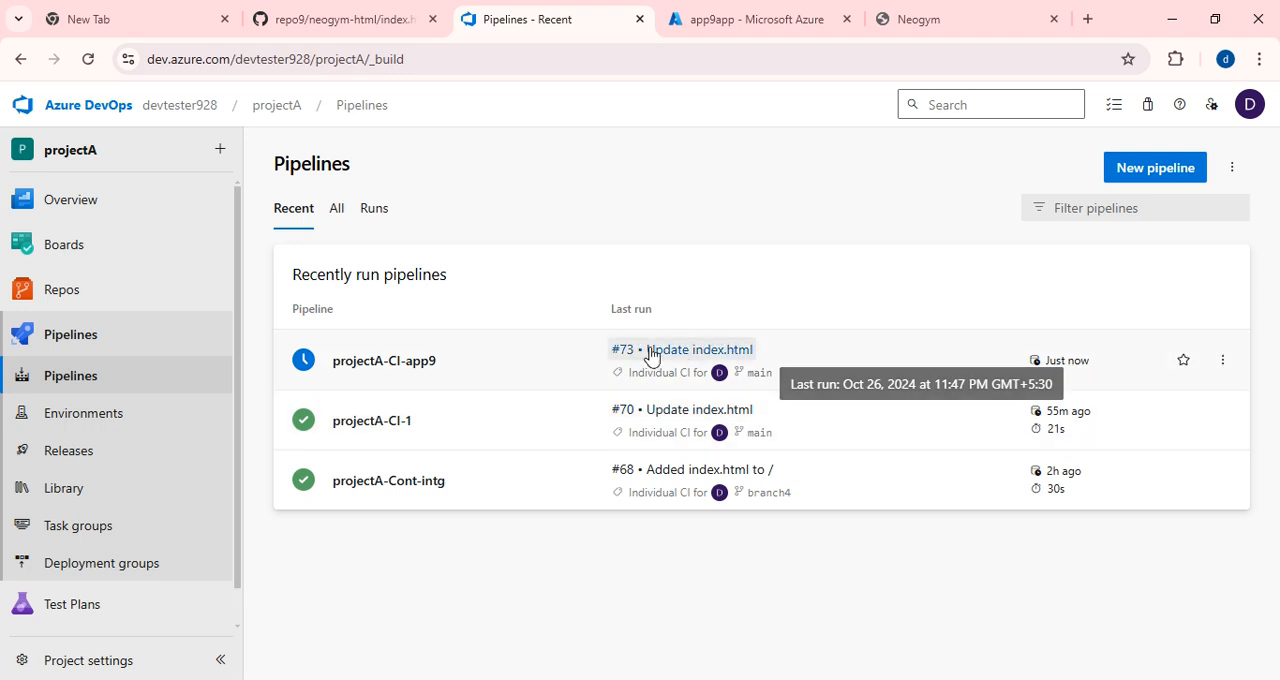
left_click(391, 374)
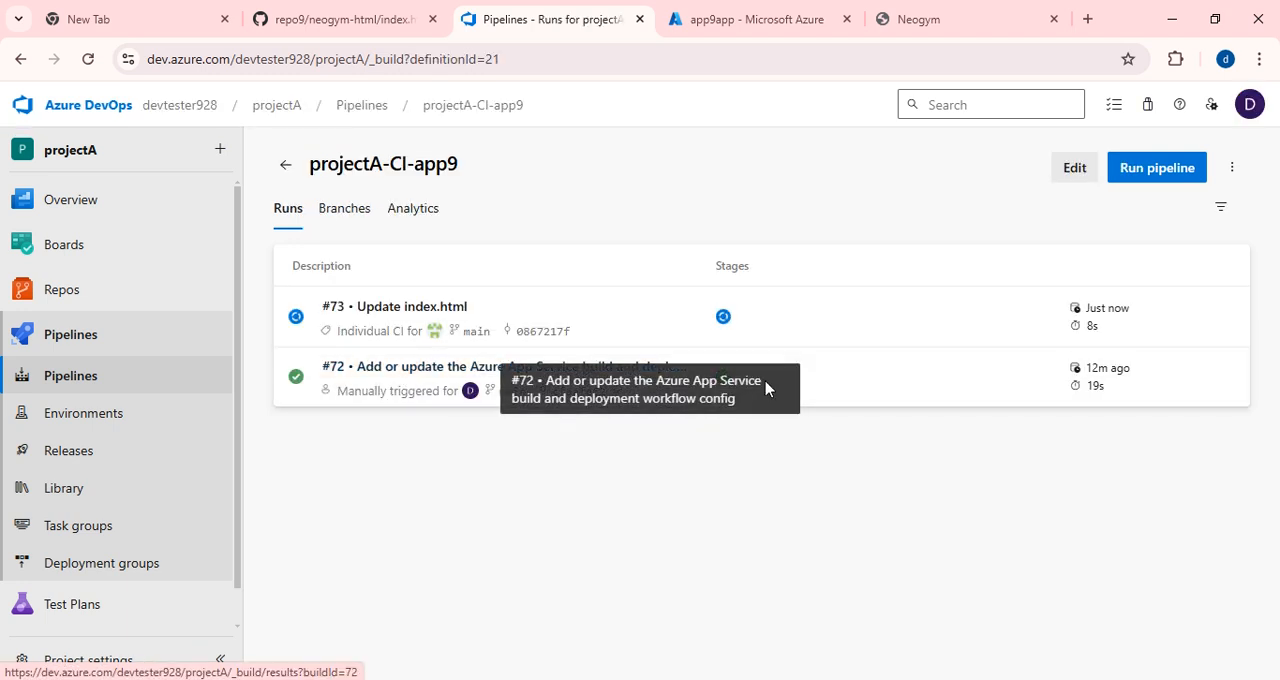
left_click(365, 400)
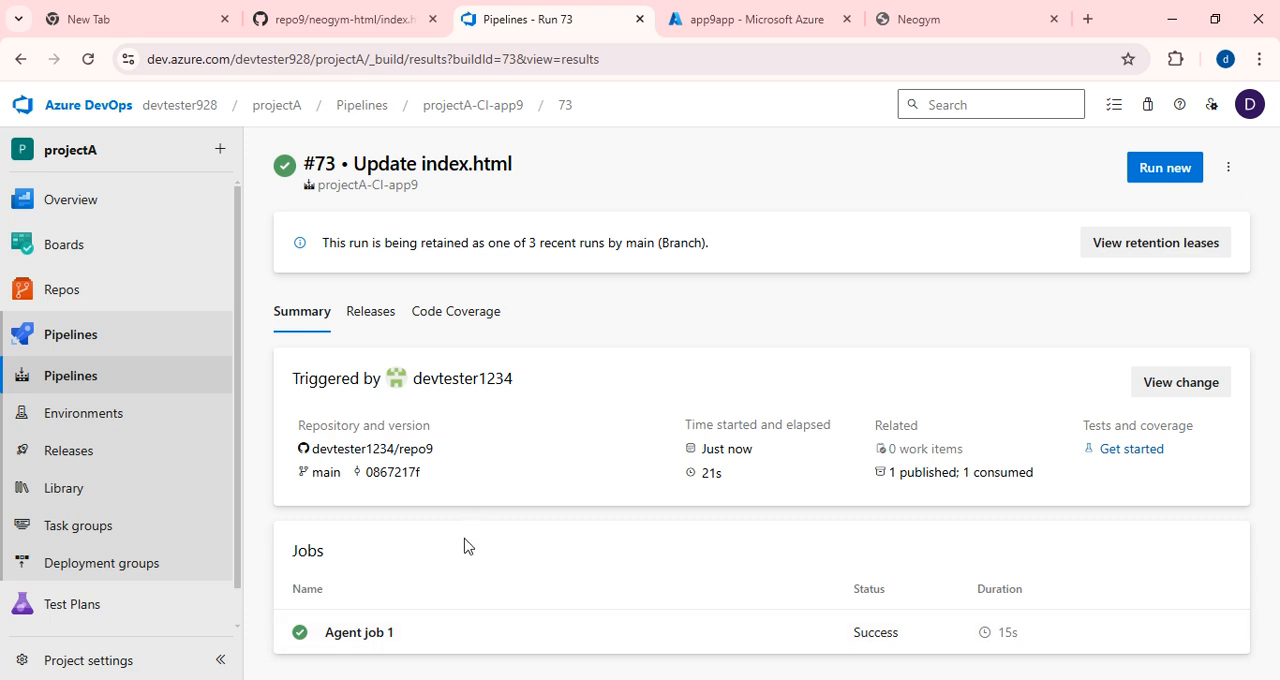
left_click(360, 633)
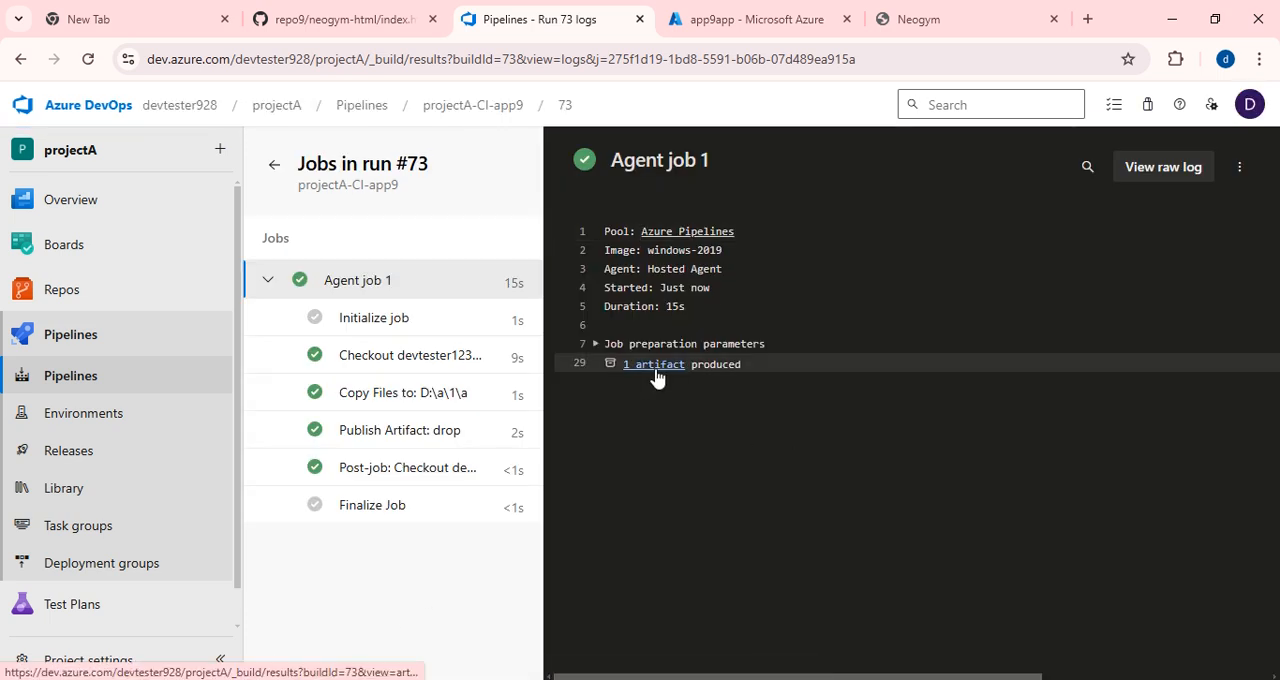
Open Release-3 of New release pipeline (2) and monitor its final deploy end stage until the deployment finishes.
left_click(48, 455)
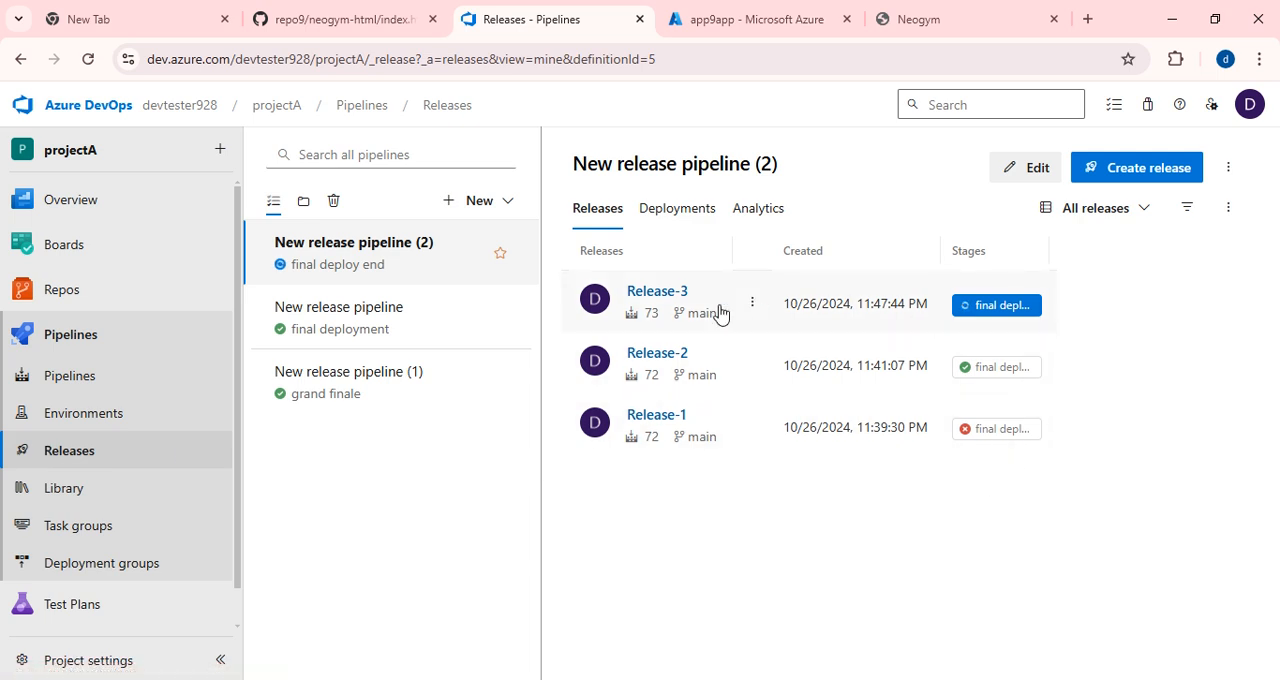
left_click(645, 296)
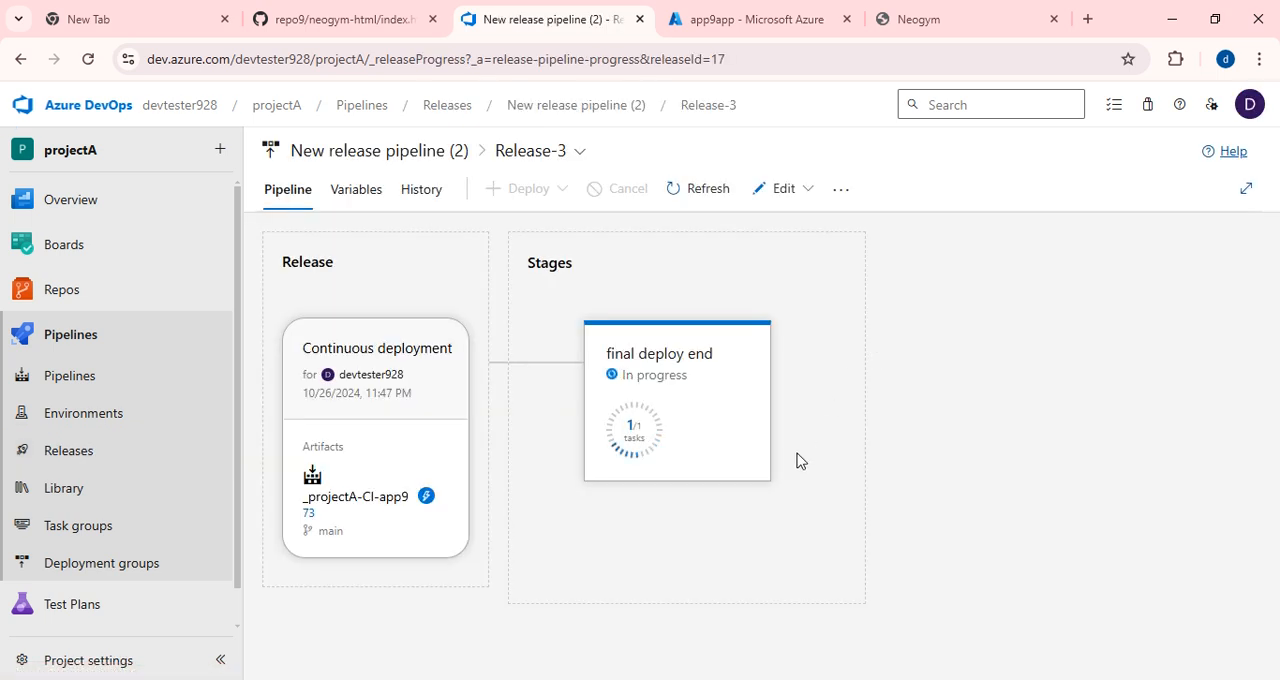
mouse_move(660, 438)
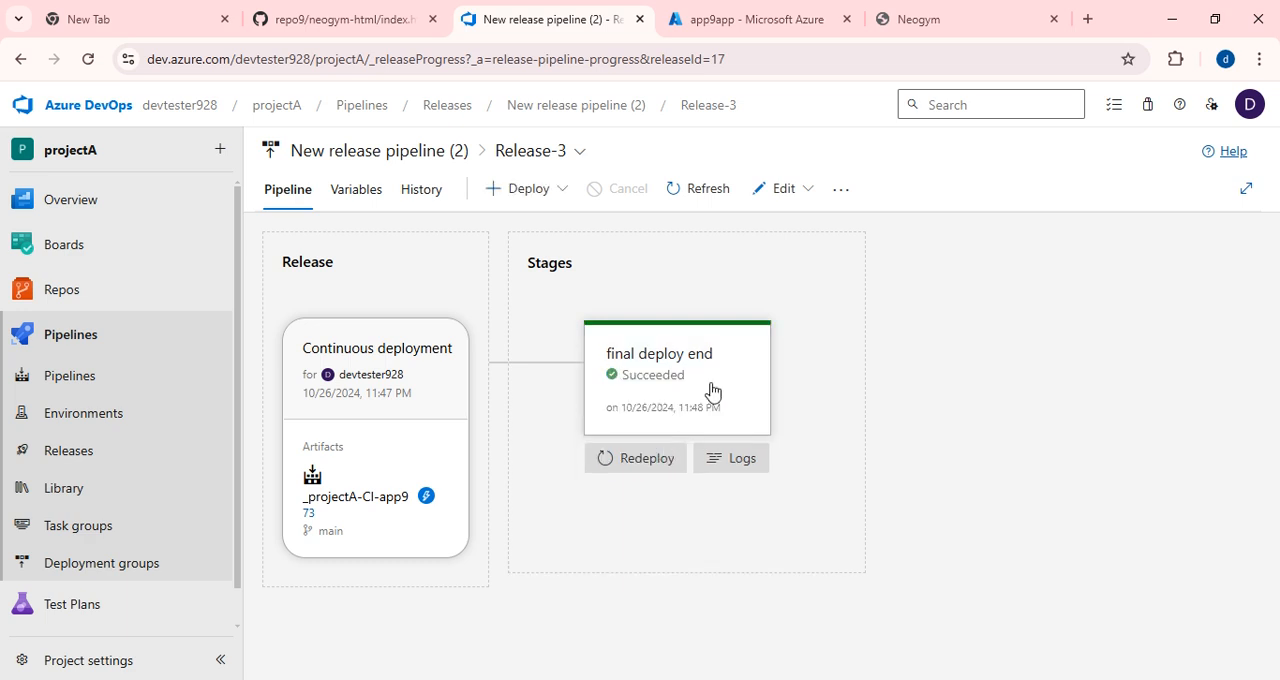
Reload the deployed Neogym site and check the first carousel slide's paragraph for the edited word "temporory".
left_click(920, 19)
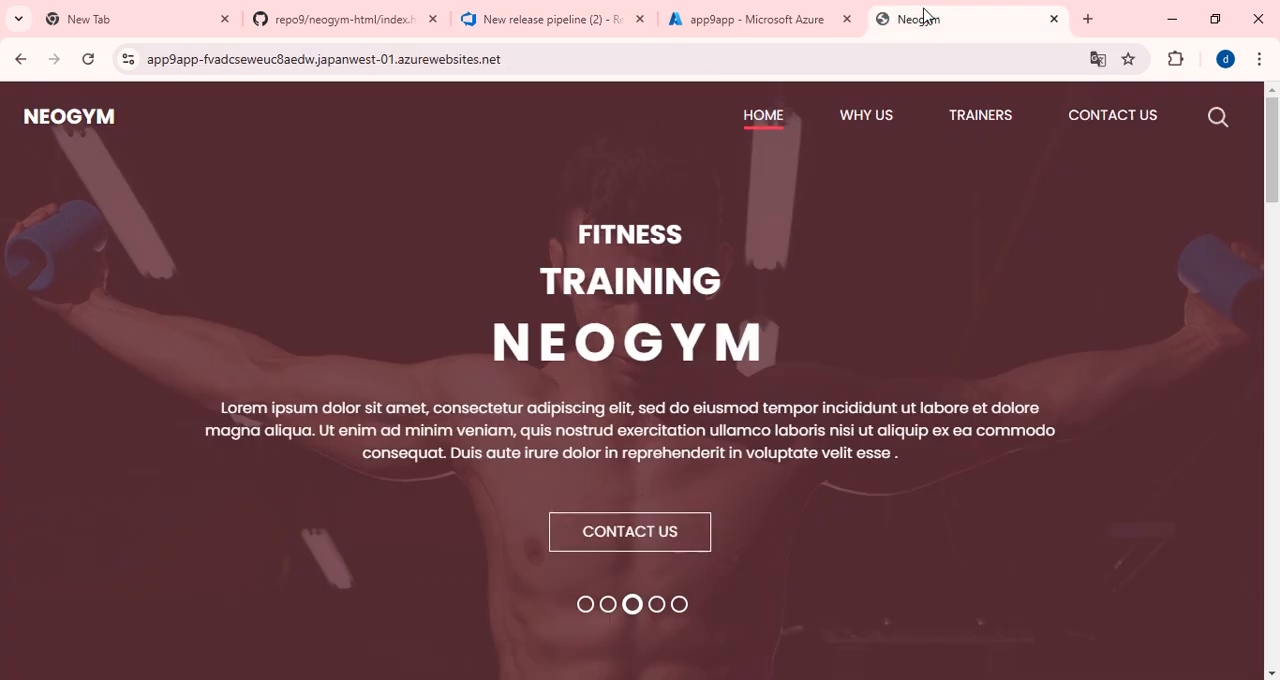
left_click(88, 59)
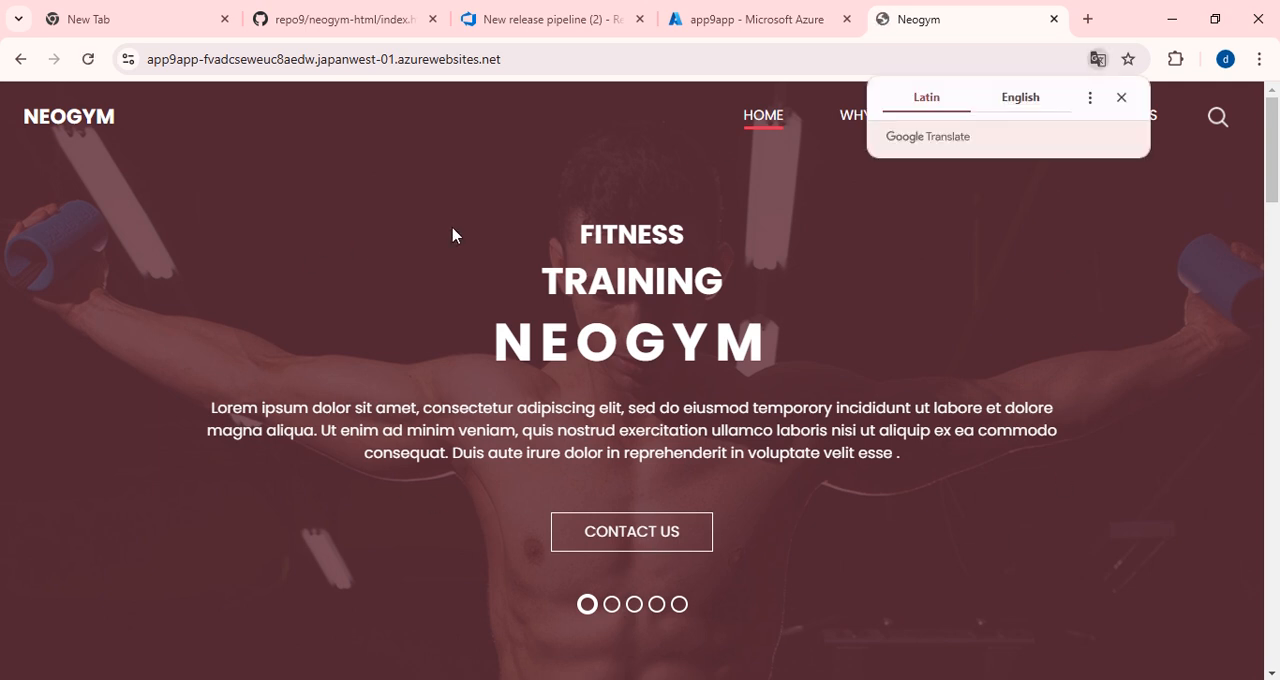
scroll(1014, 515, "down", 1)
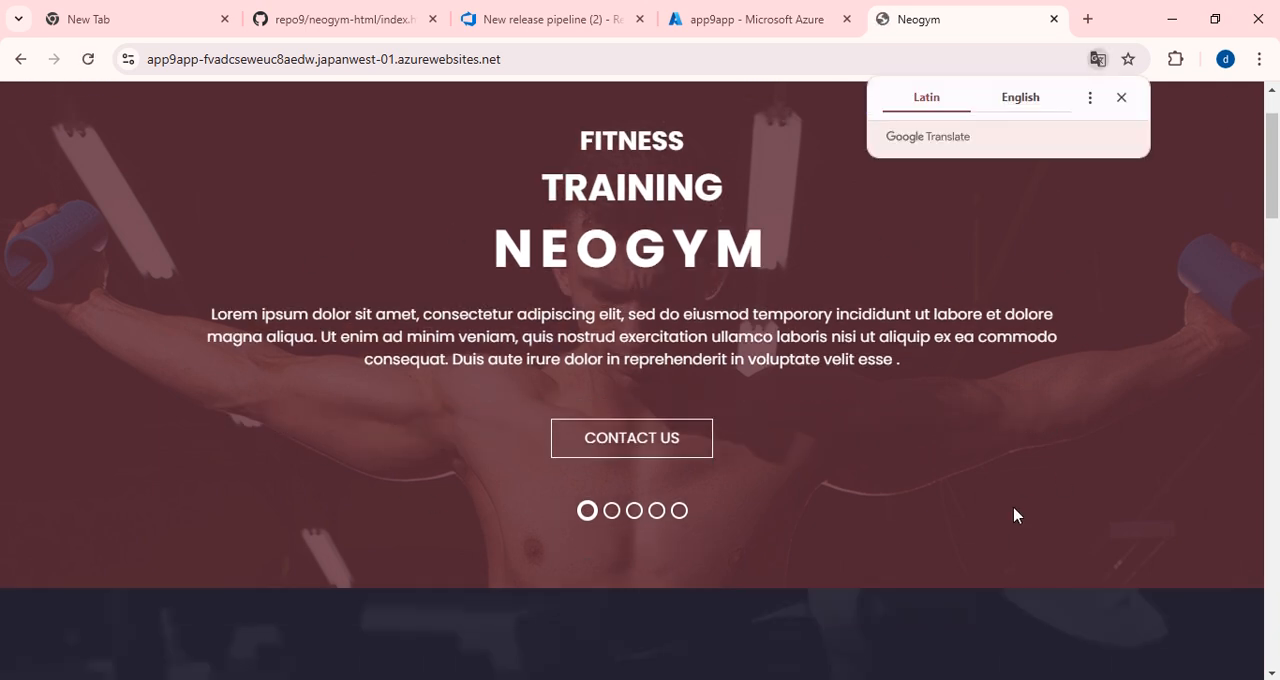
left_click_drag(778, 312, 810, 312)
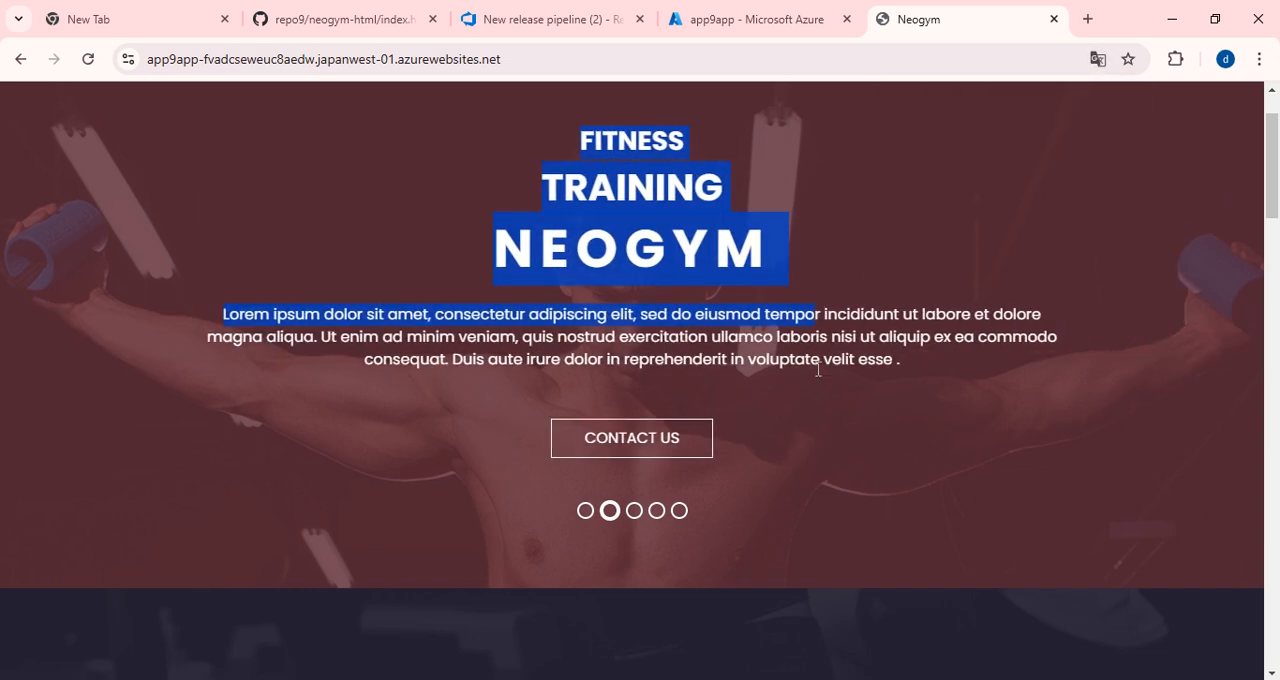
left_click(812, 320)
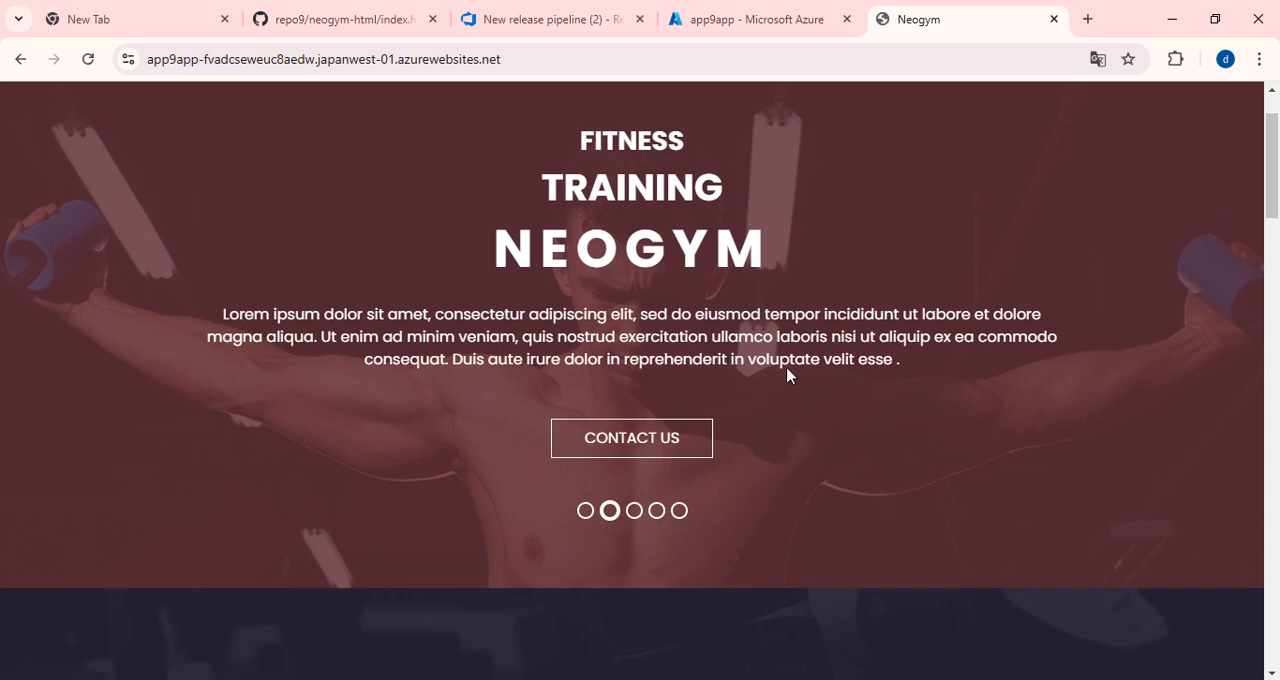
left_click(585, 512)
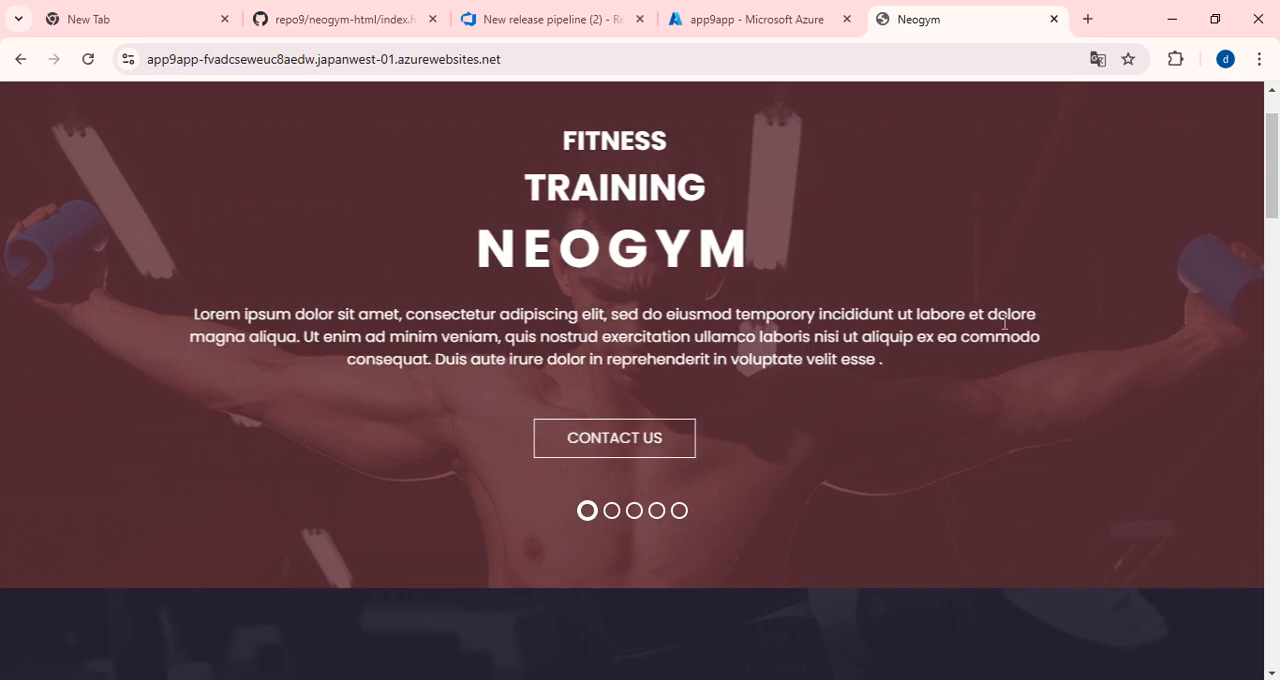
left_click_drag(753, 314, 831, 315)
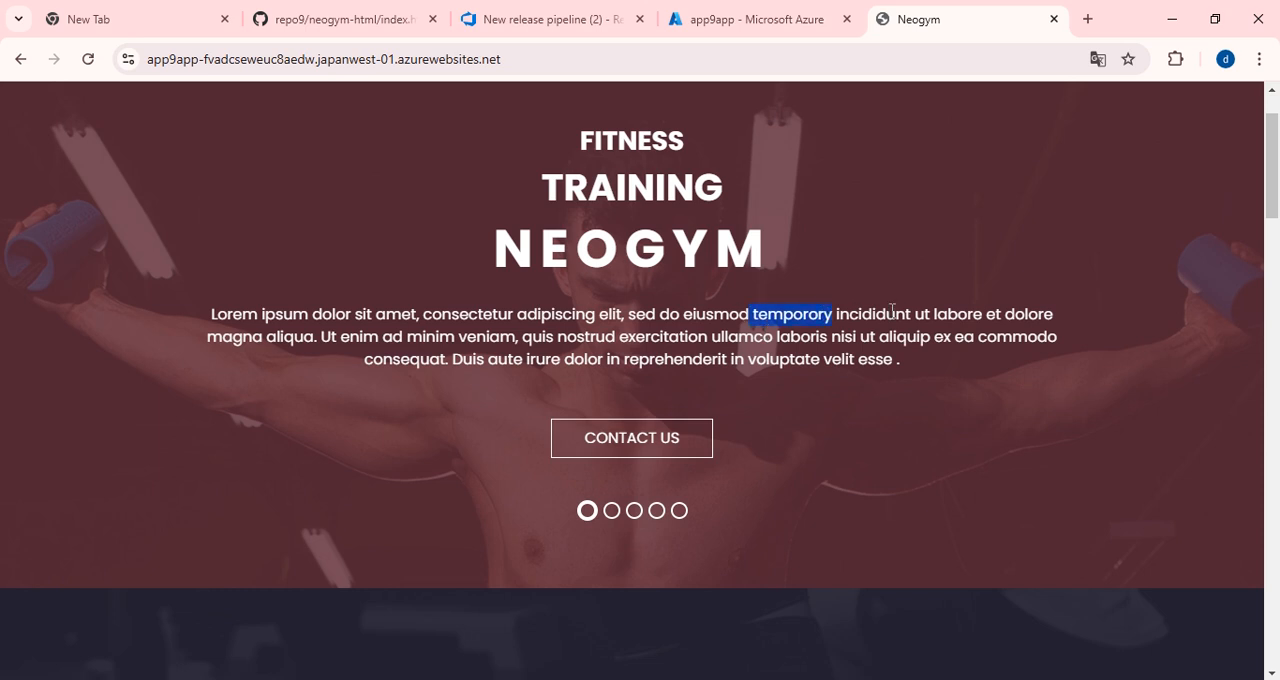
scroll(689, 358, "up", 1)
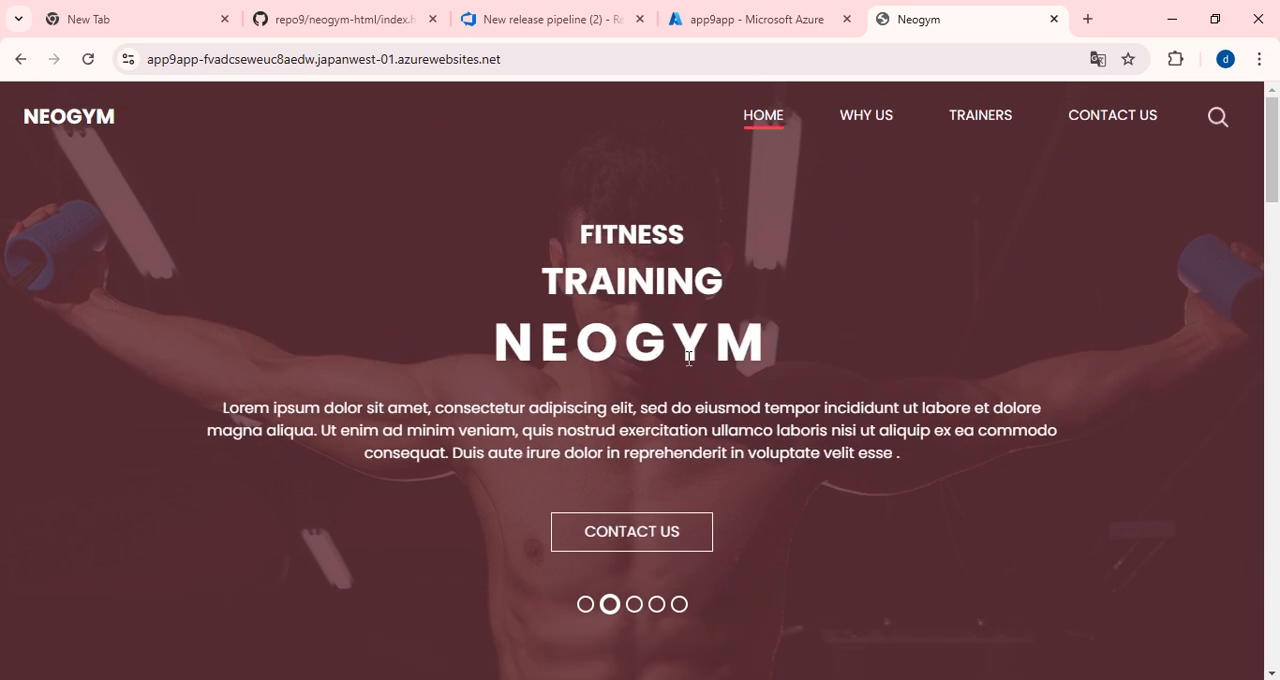